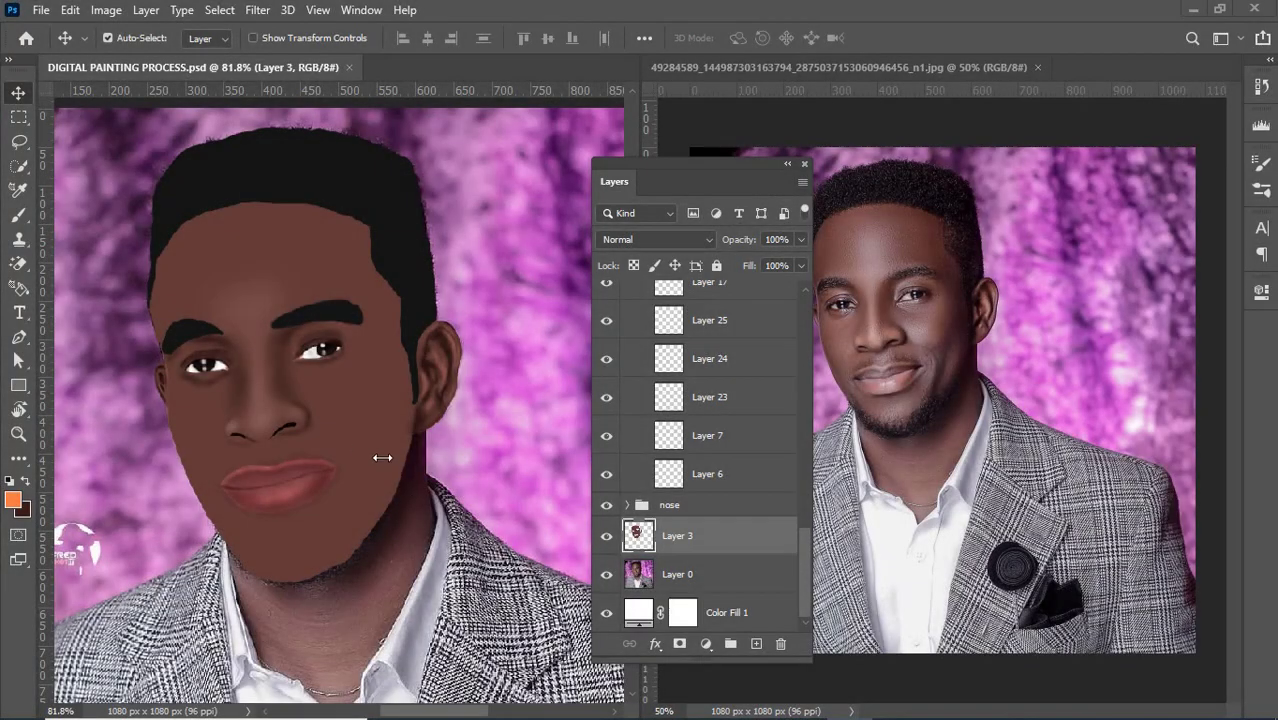
Step: Inspect the painted face's eyes, nose and lips up close and from a distance beside the reference photo
key("ctrl+z")
key("ctrl+z")
key("ctrl+z")
key("ctrl+z")
key("ctrl+z")
key("ctrl+z")
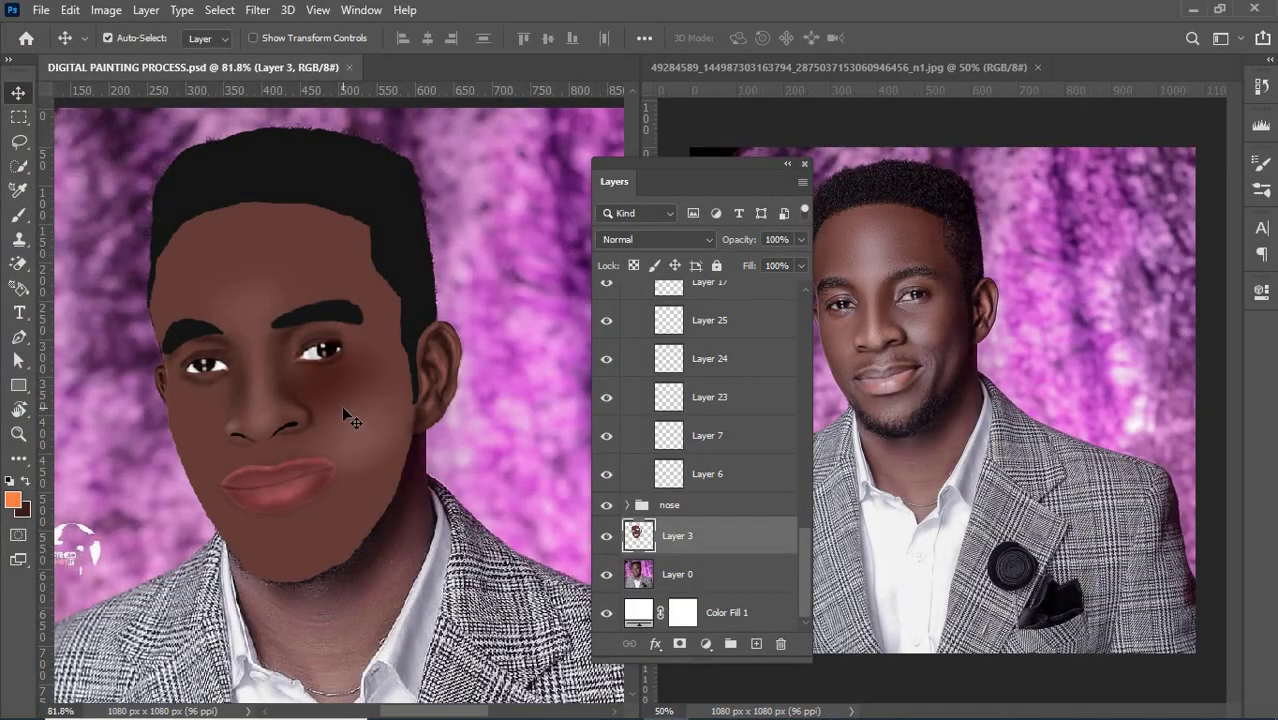
scroll(327, 382, "up", 2)
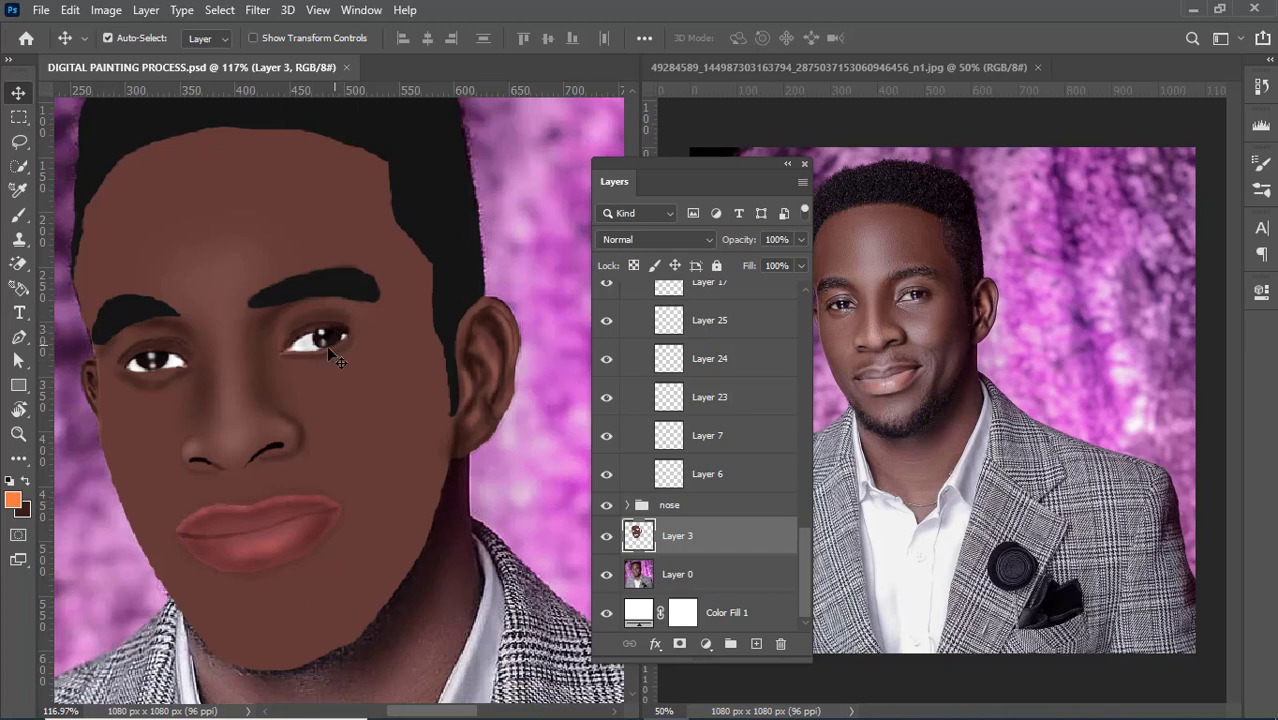
scroll(364, 380, "down", 3)
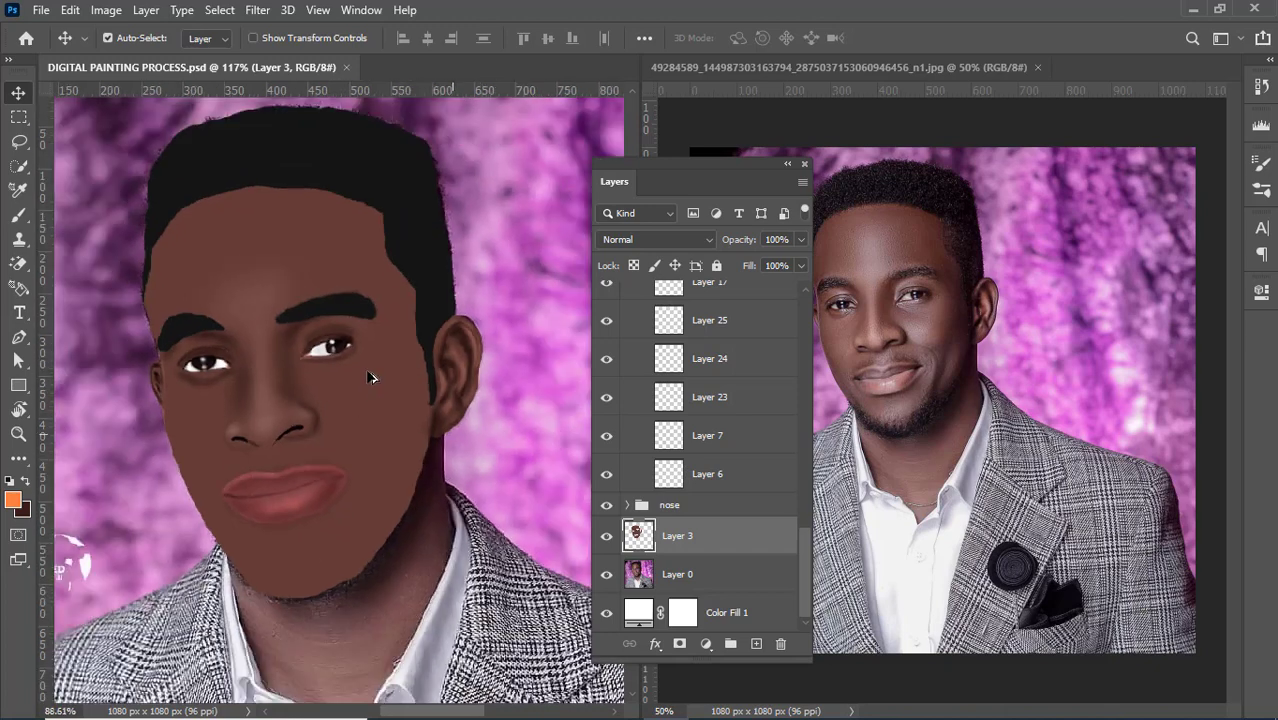
scroll(214, 352, "up", 1)
scroll(138, 369, "up", 2)
scroll(182, 374, "up", 2)
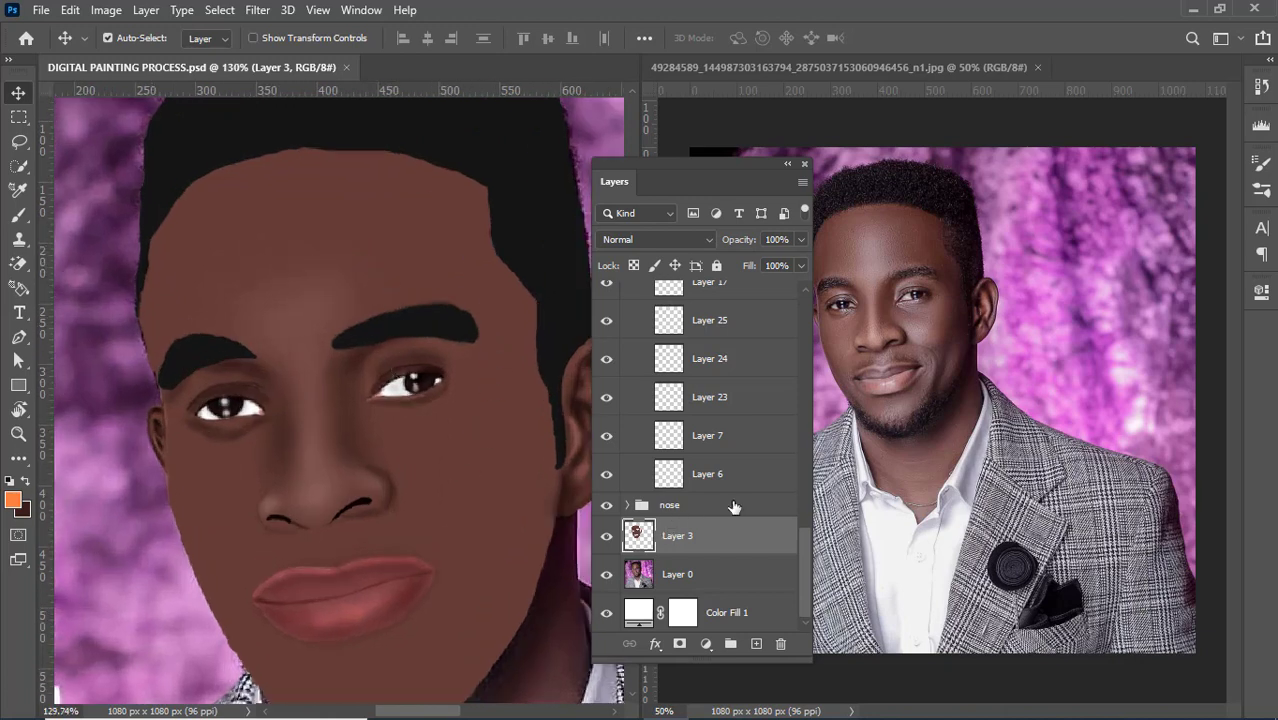
Step: Review the painting's layer stack and toggle the visibility of Layer 3 to check the base skin
scroll(736, 441, "up", 10)
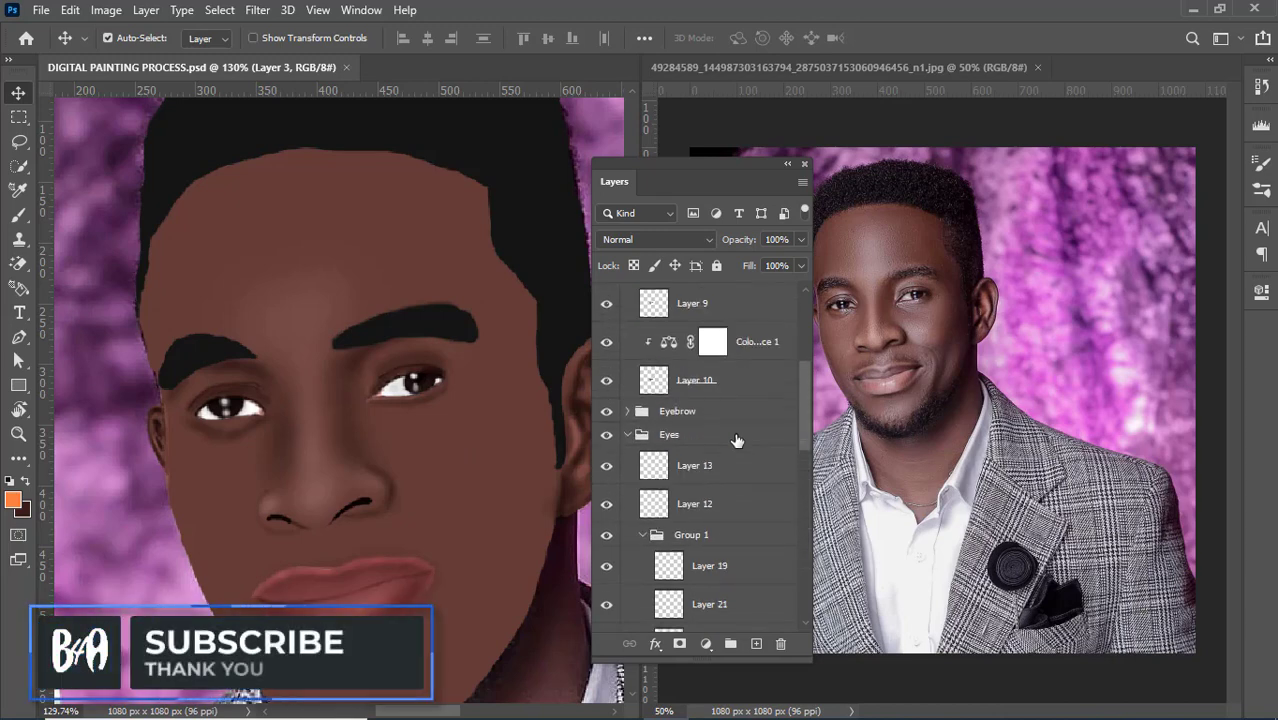
scroll(736, 441, "up", 2)
scroll(733, 446, "down", 6)
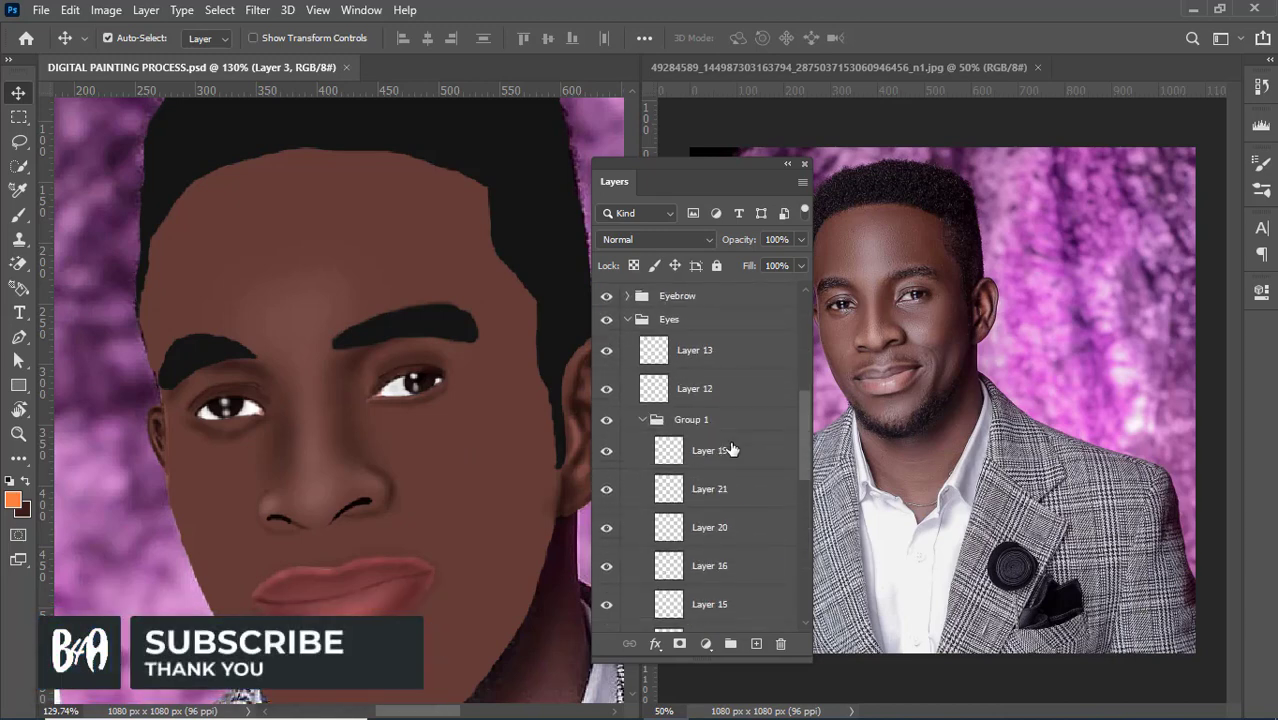
scroll(728, 449, "down", 3)
scroll(727, 456, "down", 3)
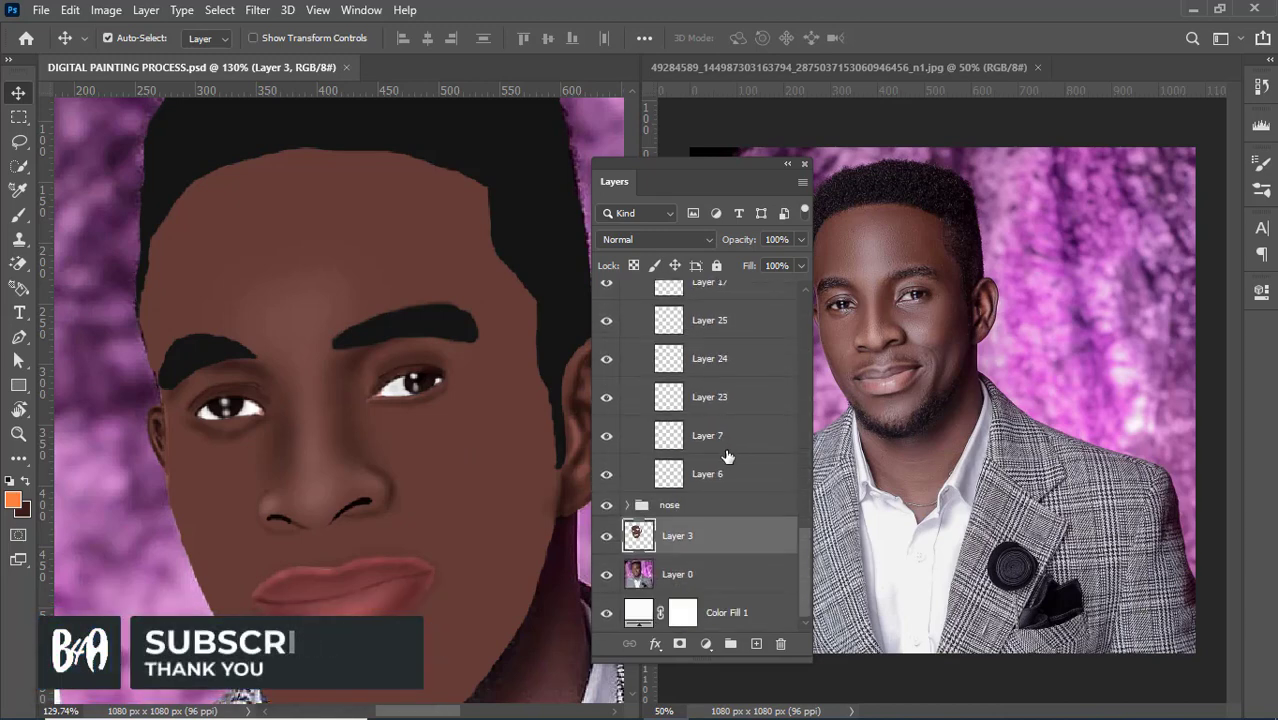
scroll(720, 435, "up", 4)
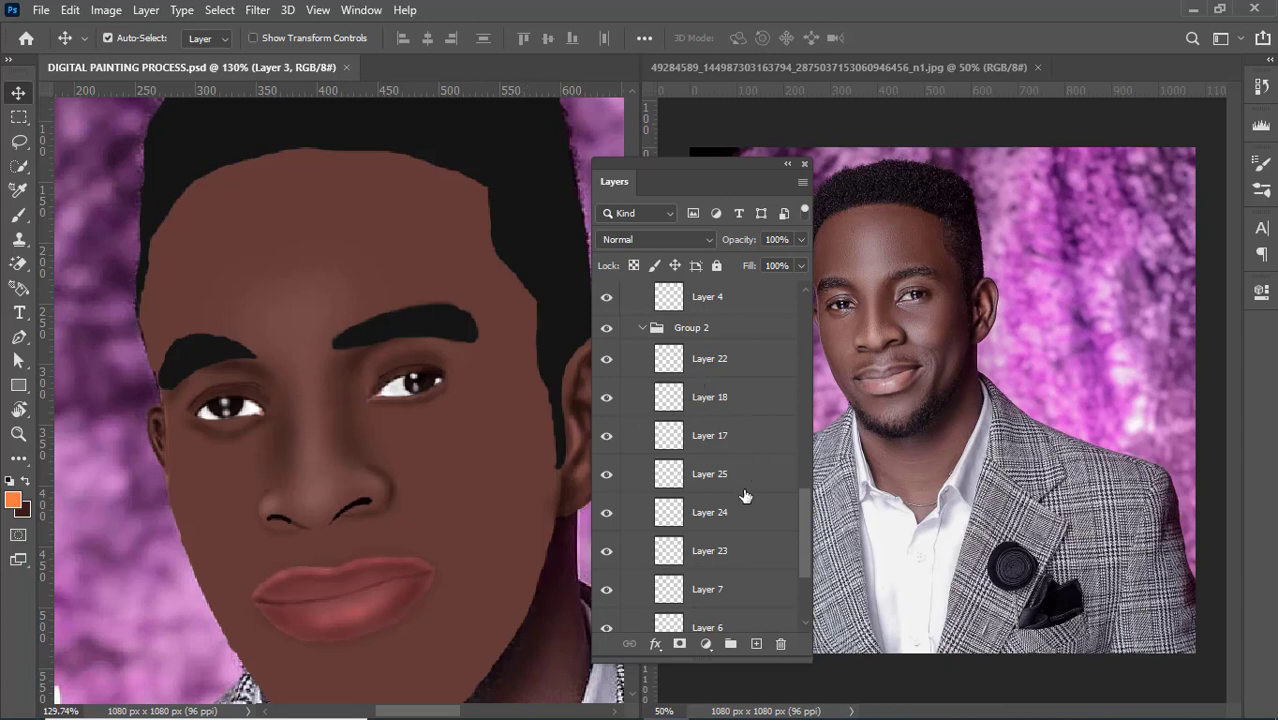
scroll(745, 496, "down", 3)
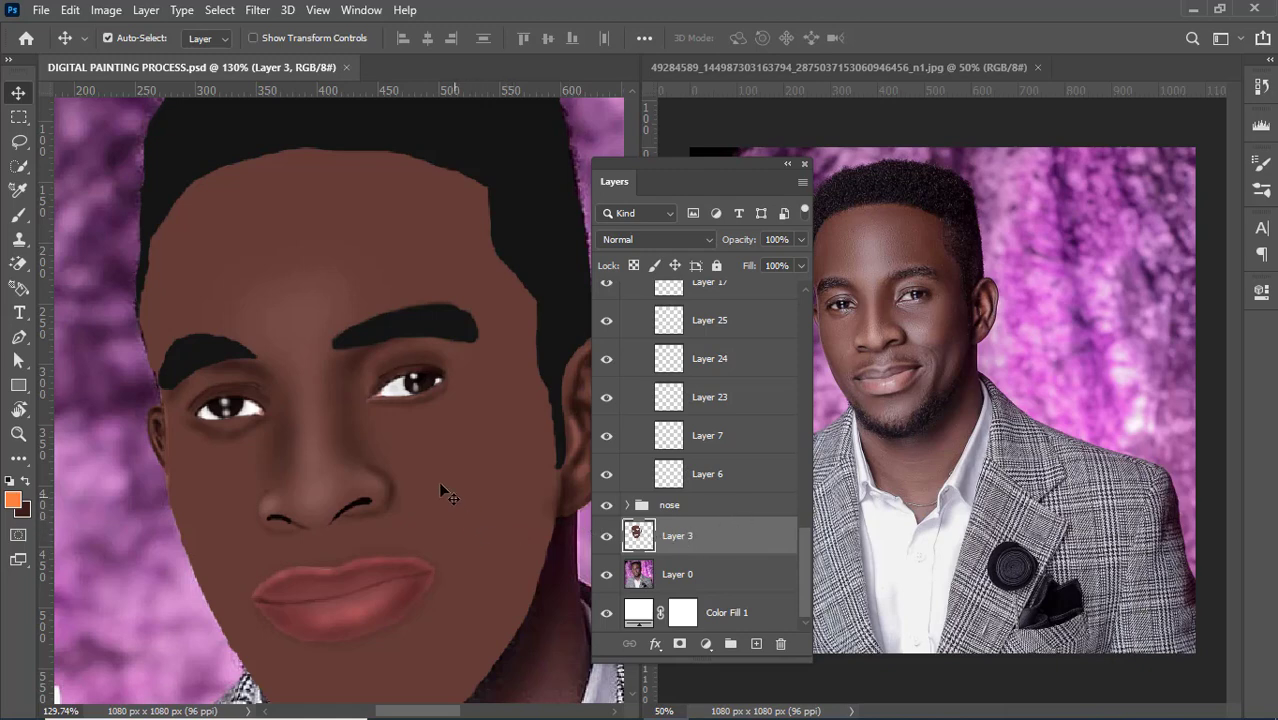
scroll(434, 470, "down", 4)
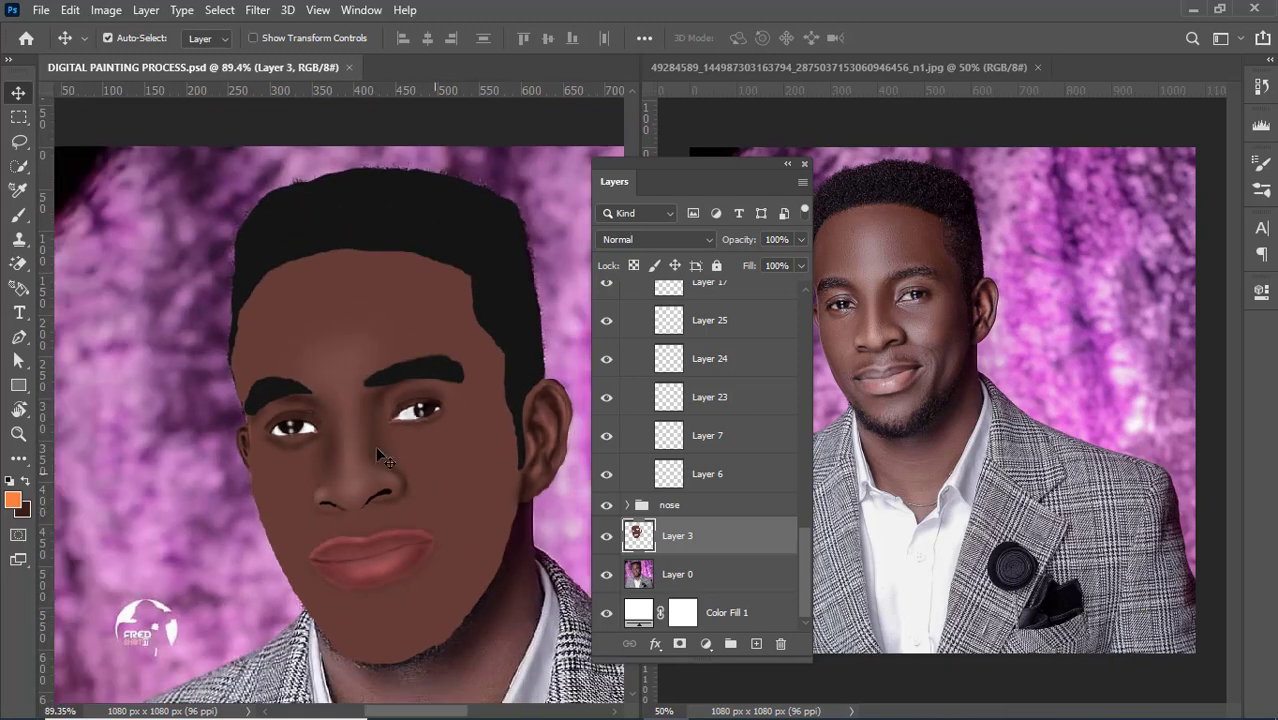
scroll(370, 348, "up", 3)
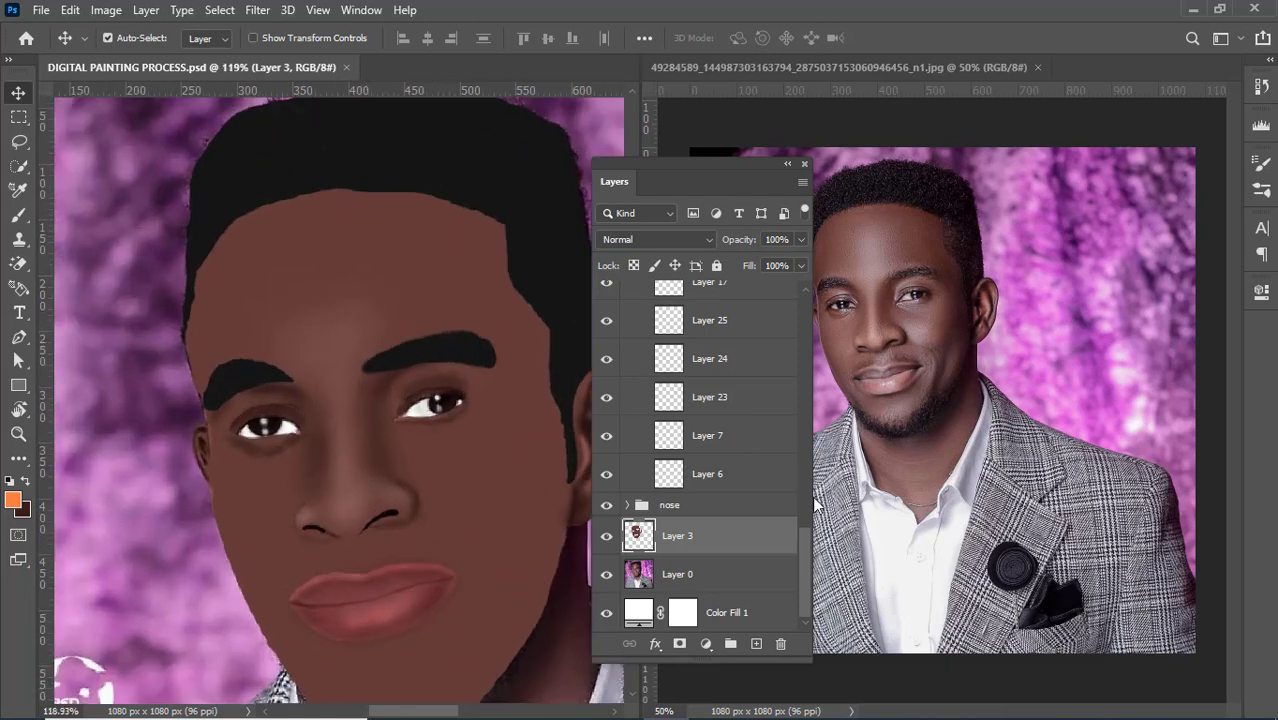
left_click(607, 537)
left_click(607, 537)
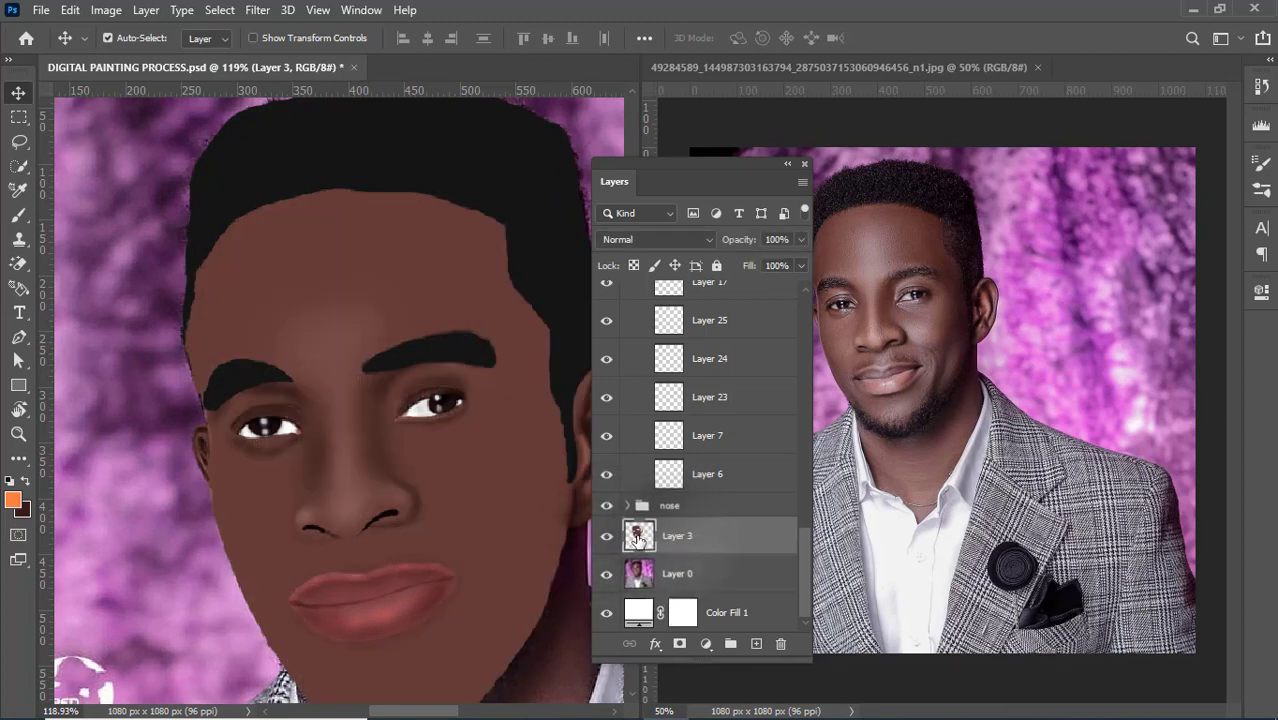
Step: Collapse Group 2, Group 1 and the Eyes group in the layer stack
scroll(710, 468, "up", 3)
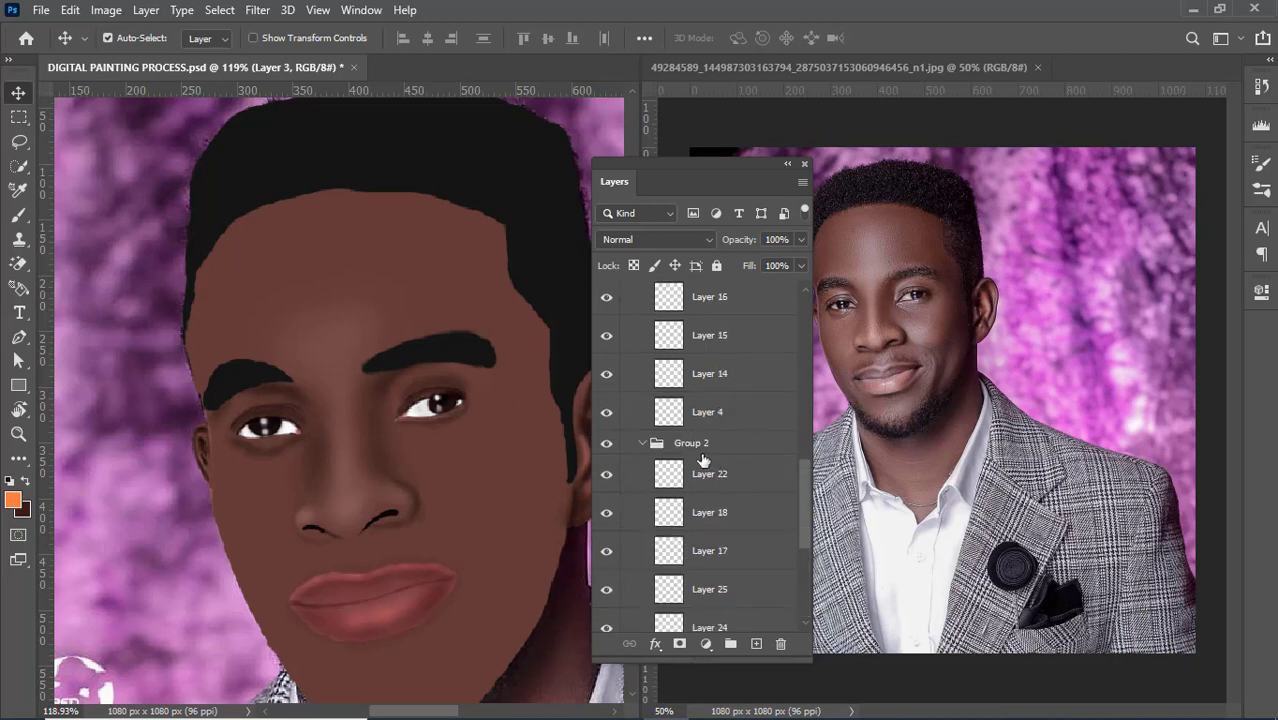
left_click(633, 443)
scroll(640, 455, "up", 3)
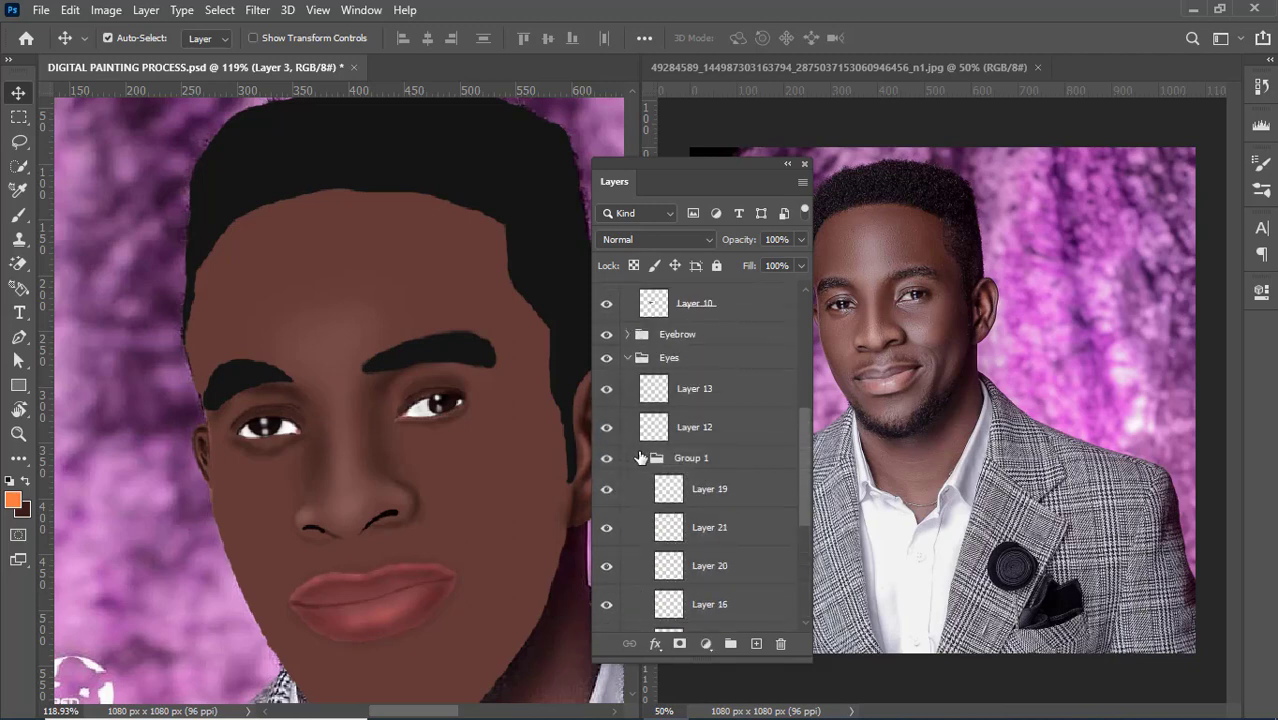
left_click(640, 457)
left_click(631, 369)
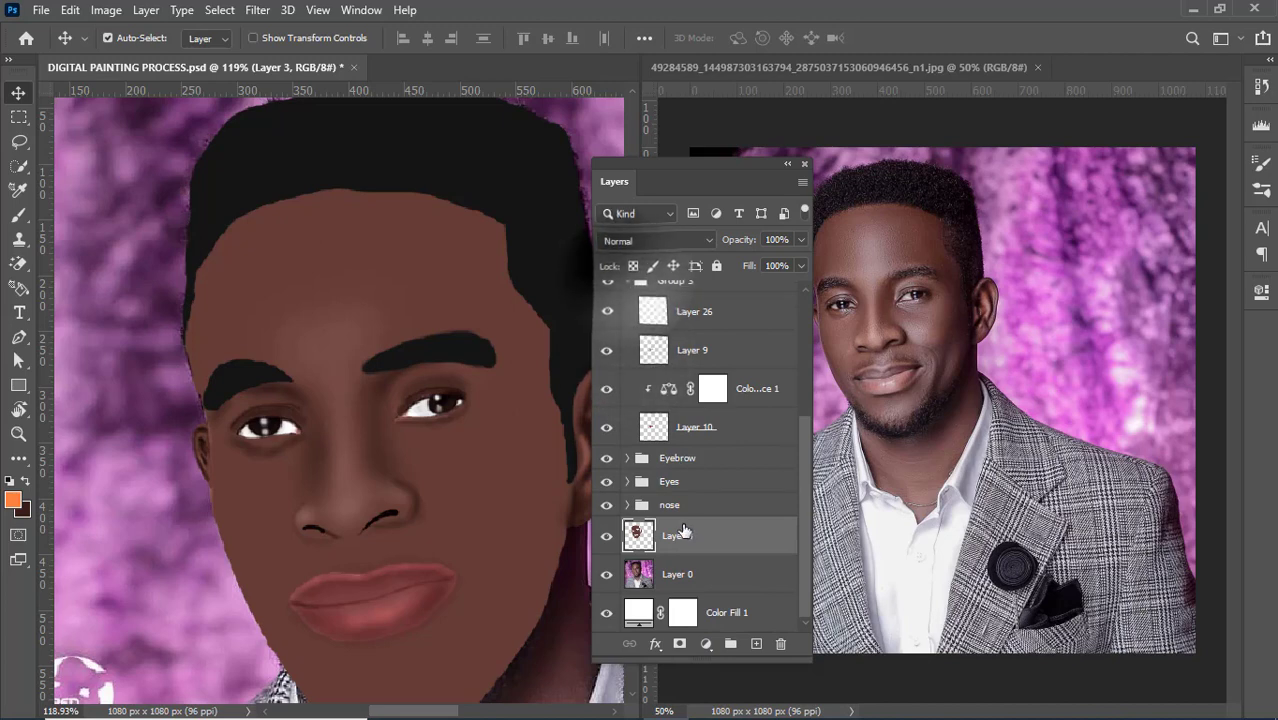
Step: Add two new empty layers directly above the Layer 3 skin layer
left_click_drag(683, 532, 753, 650)
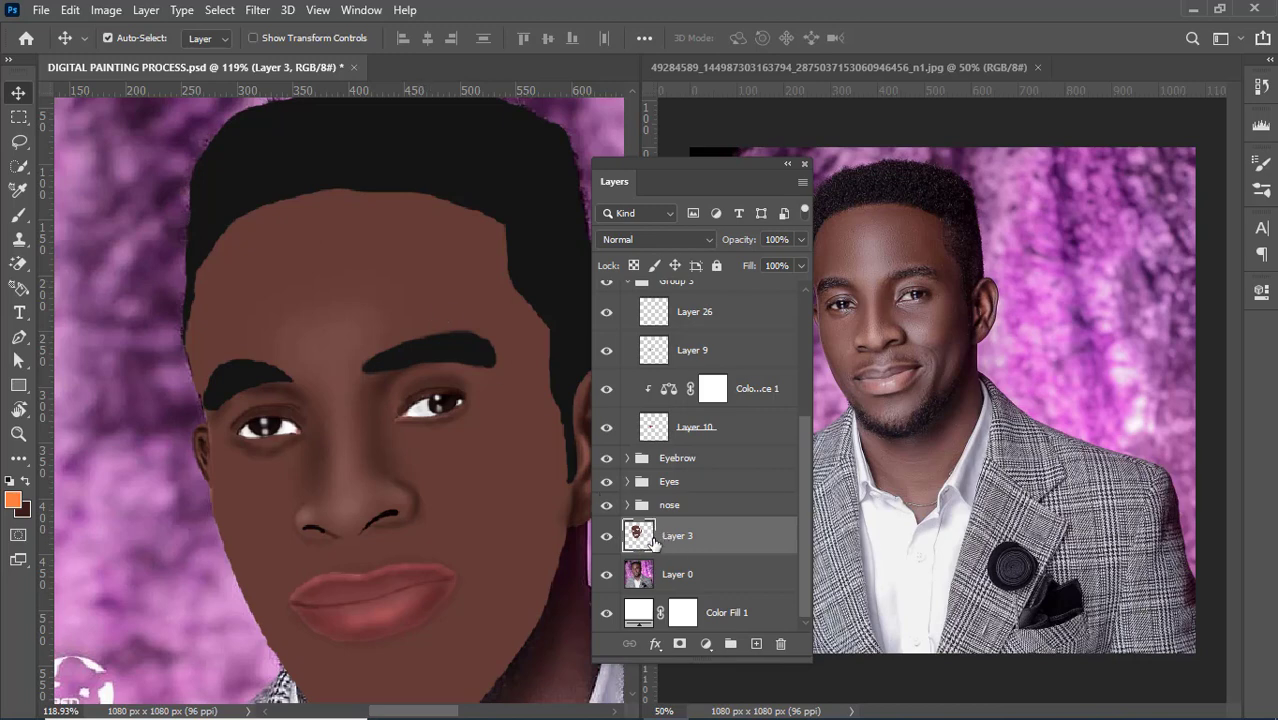
left_click(755, 645)
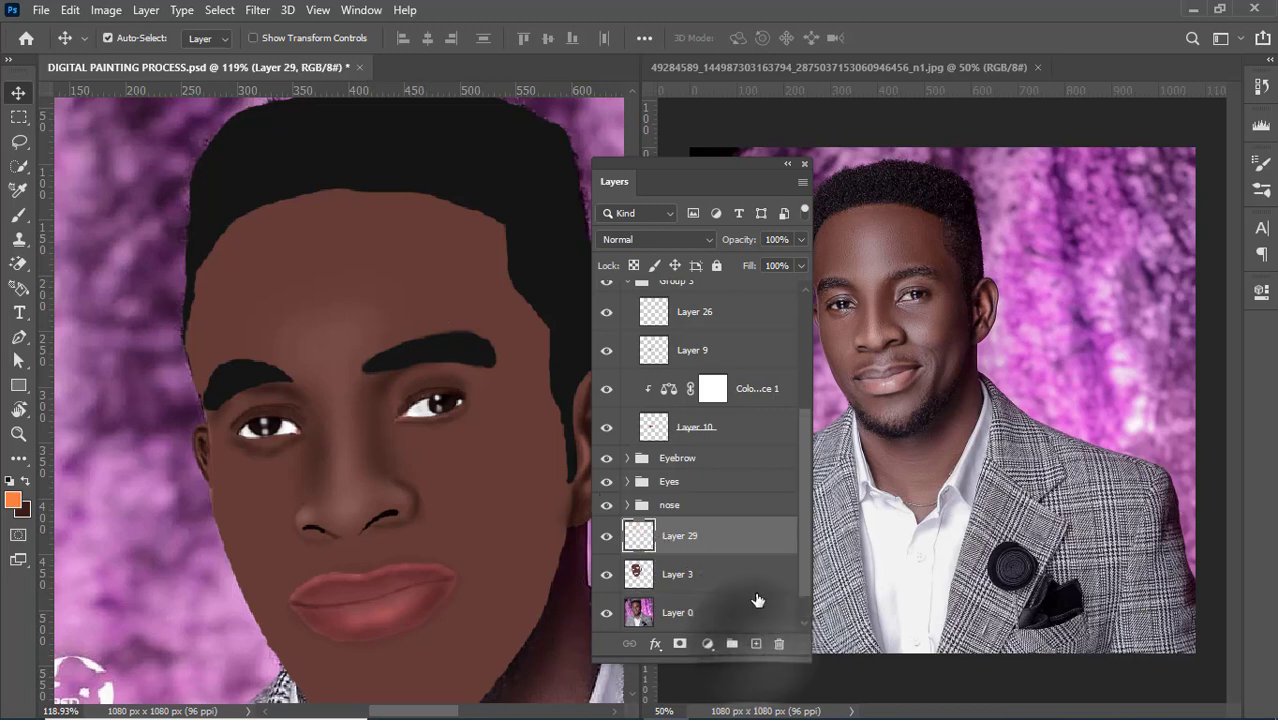
left_click(757, 645)
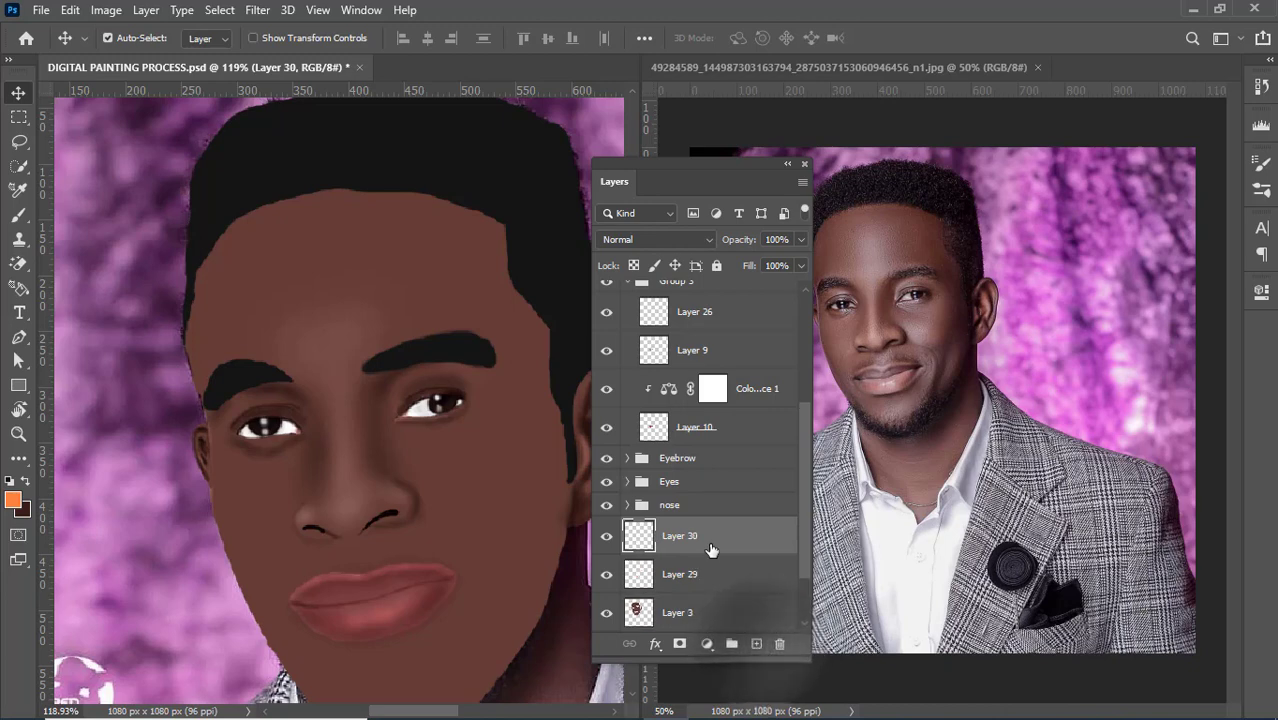
Step: Set the blend mode of the upper new layer to Multiply and the lower new layer to Color Dodge
left_click(675, 236)
left_click(642, 314)
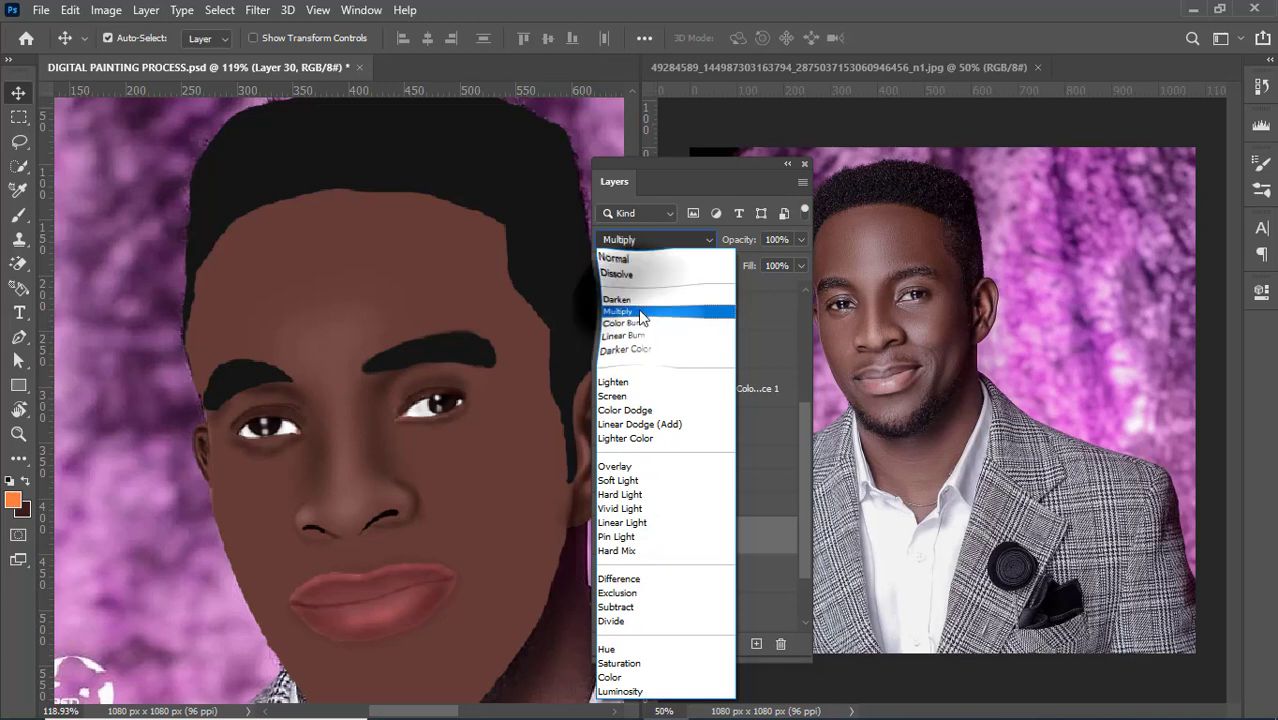
left_click(698, 571)
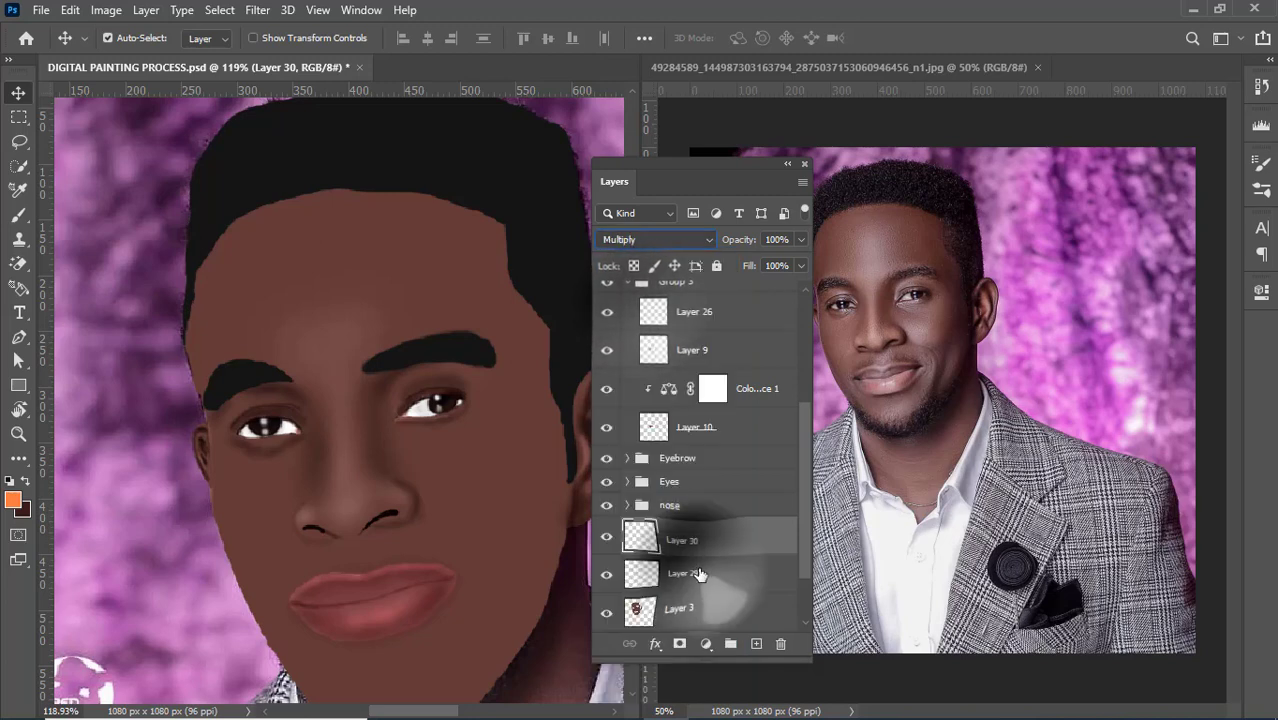
left_click(694, 236)
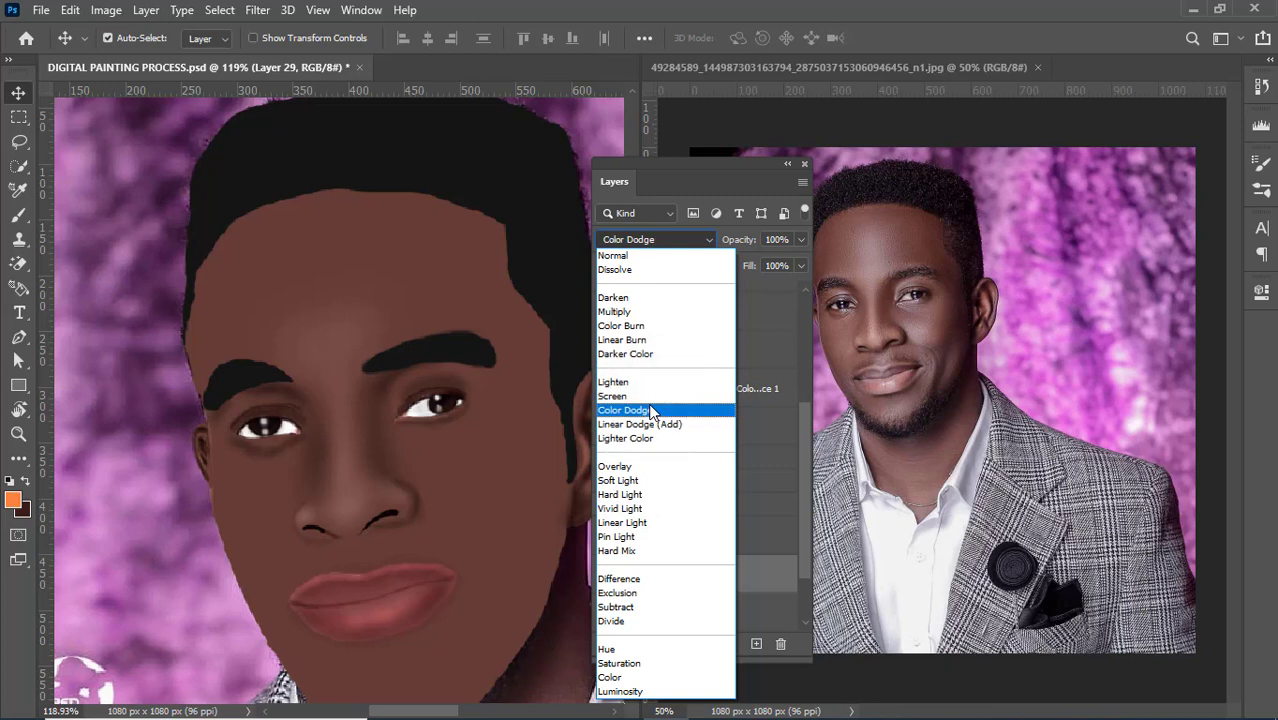
left_click(650, 411)
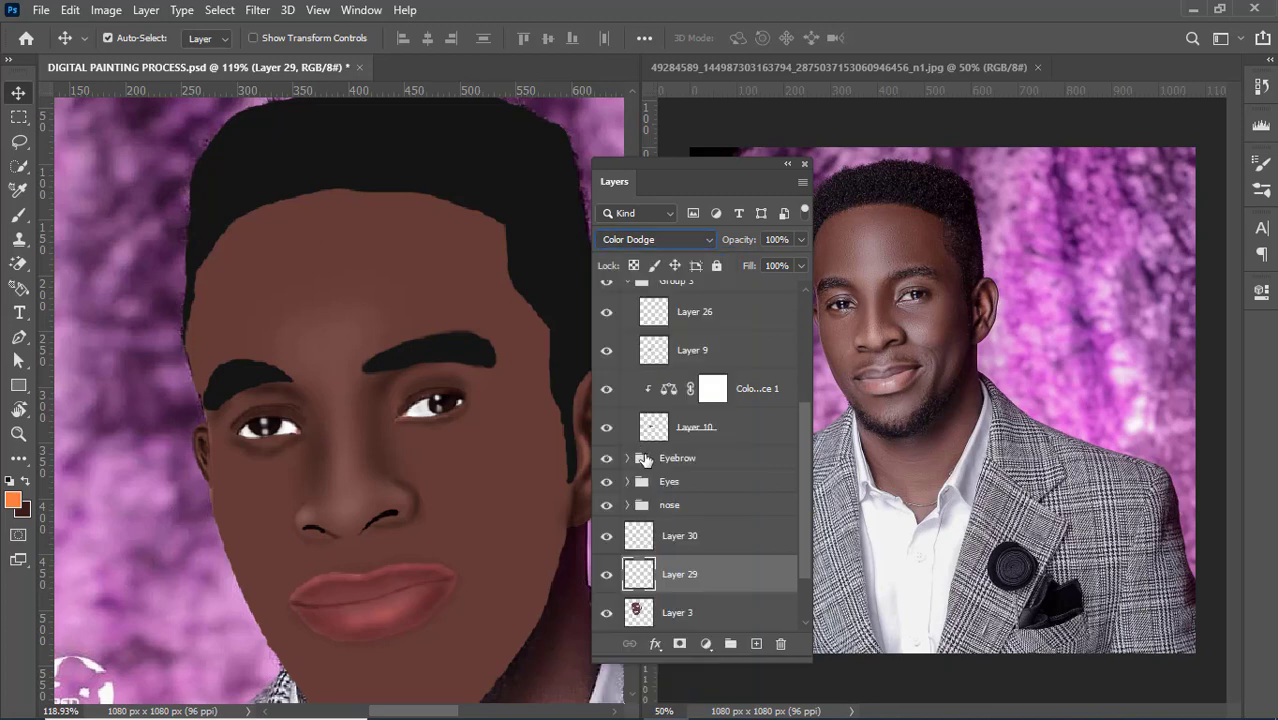
Step: Make the Layer 3 skin layer active and set up the Brush tool with a 90 px tip
left_click(447, 453)
scroll(457, 453, "down", 6)
scroll(462, 446, "up", 3)
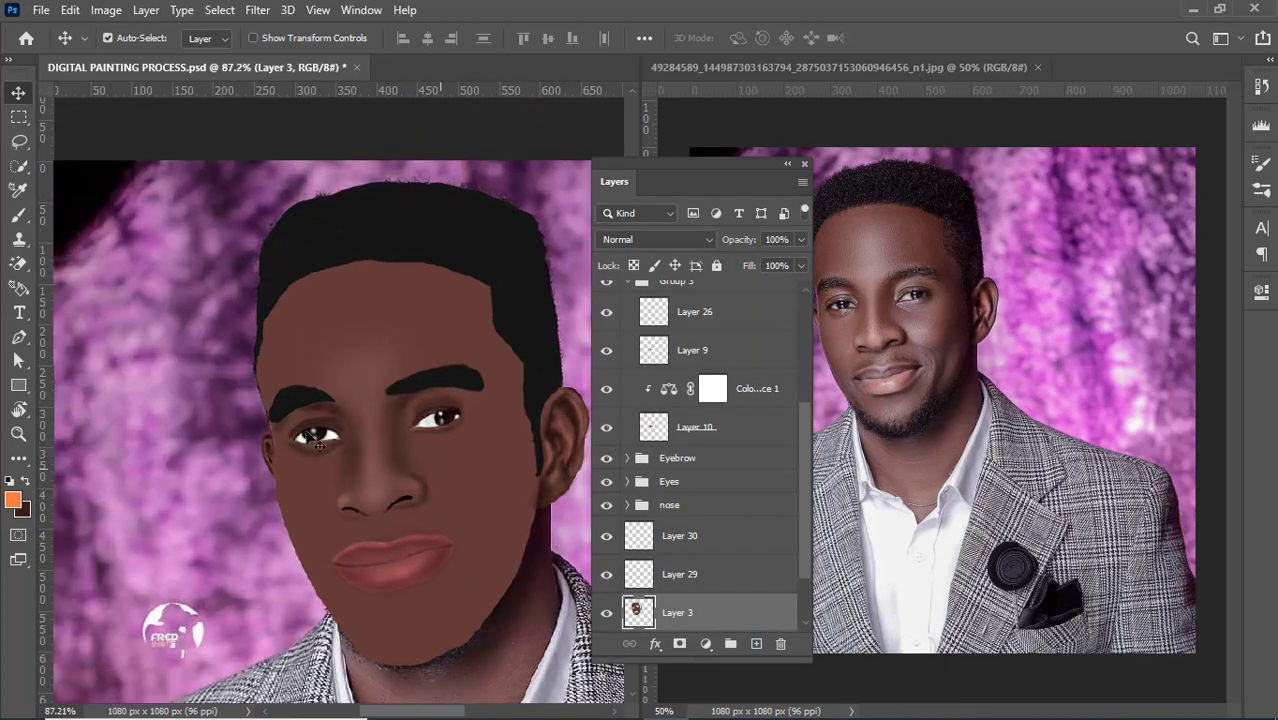
key("b")
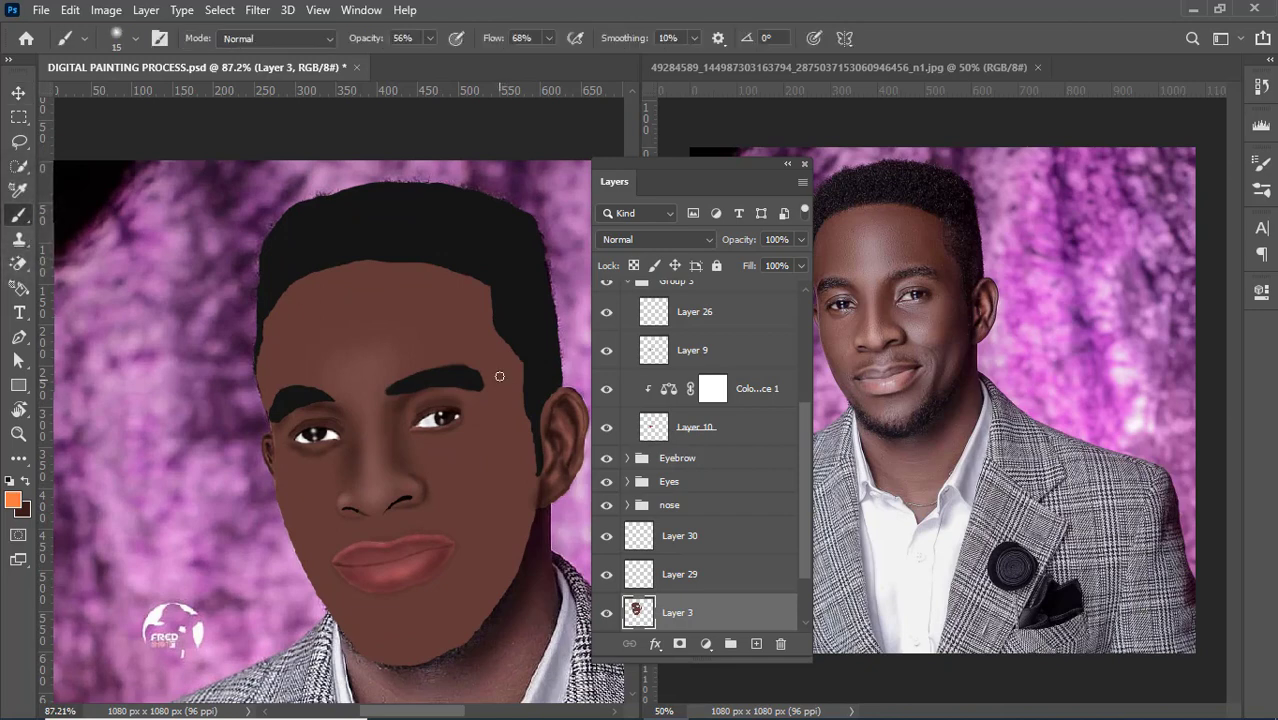
key("bracketright")
key("bracketright")
key("bracketright")
key("bracketright")
key("bracketright")
Step: Move the floating layer list away from the reference photo and collapse it so both faces can be compared
left_click_drag(759, 163, 341, 119)
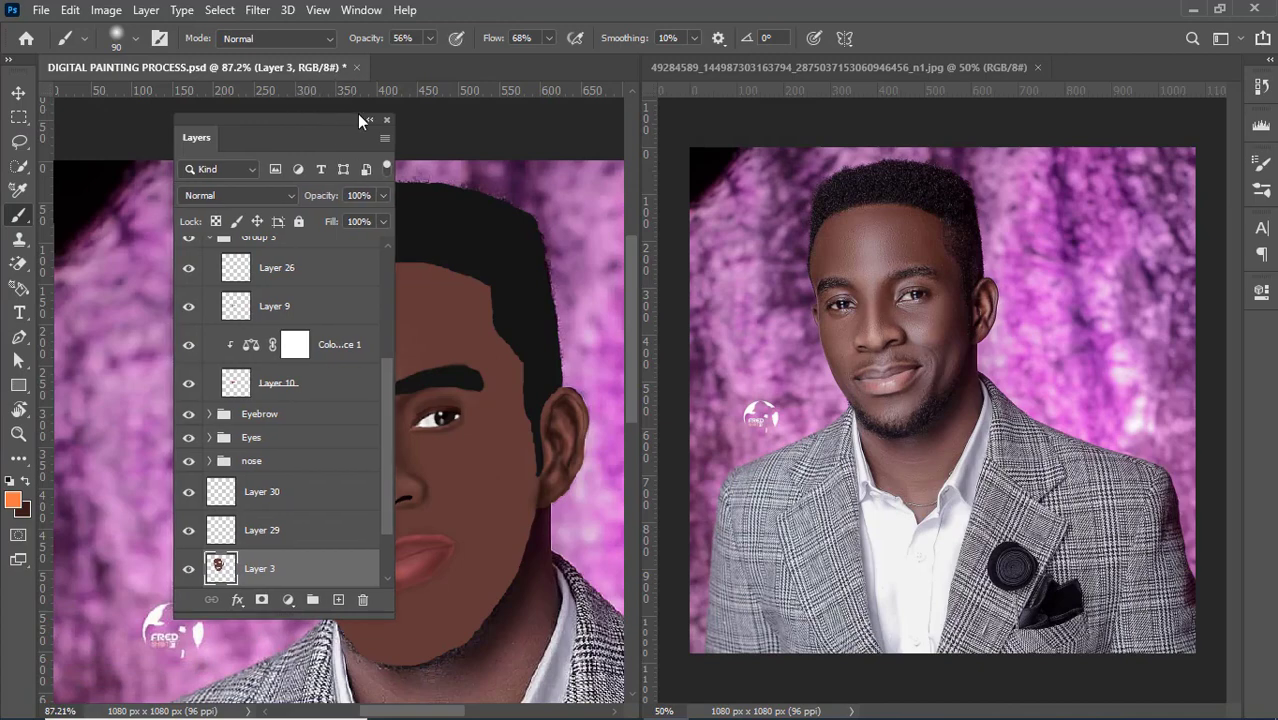
left_click(367, 120)
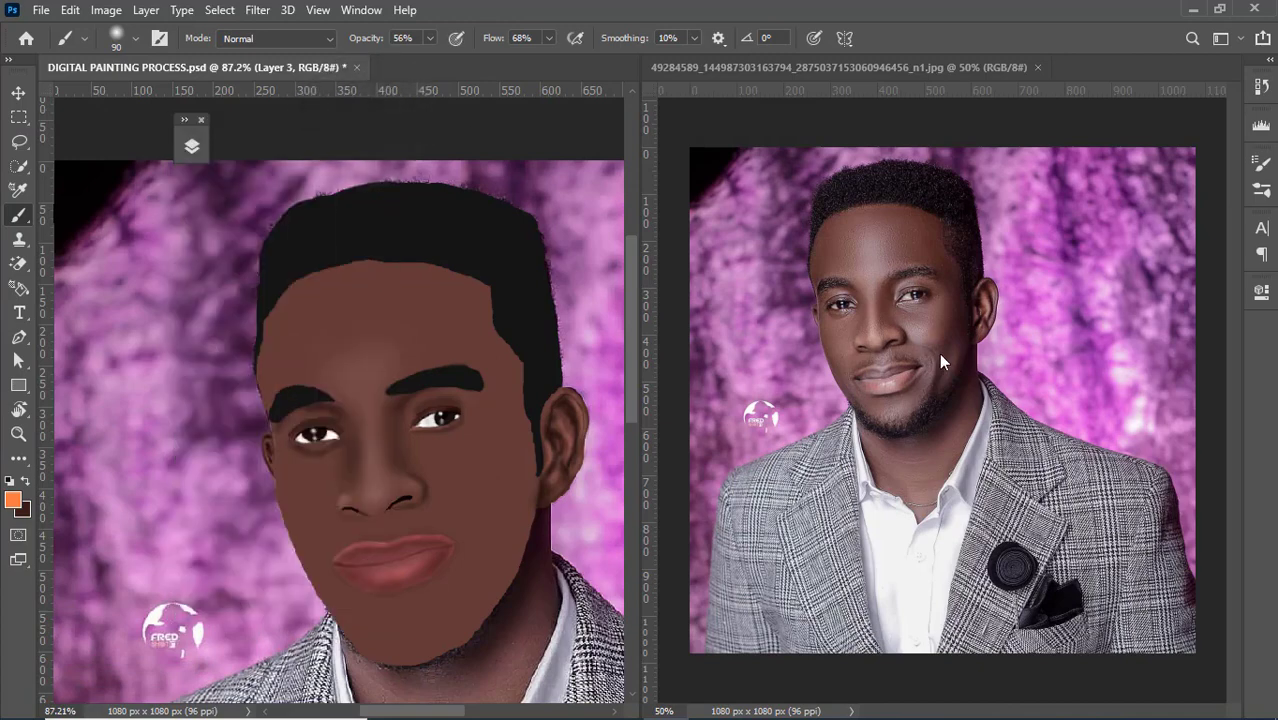
scroll(940, 358, "up", 5)
left_click(917, 314)
scroll(915, 236, "up", 6)
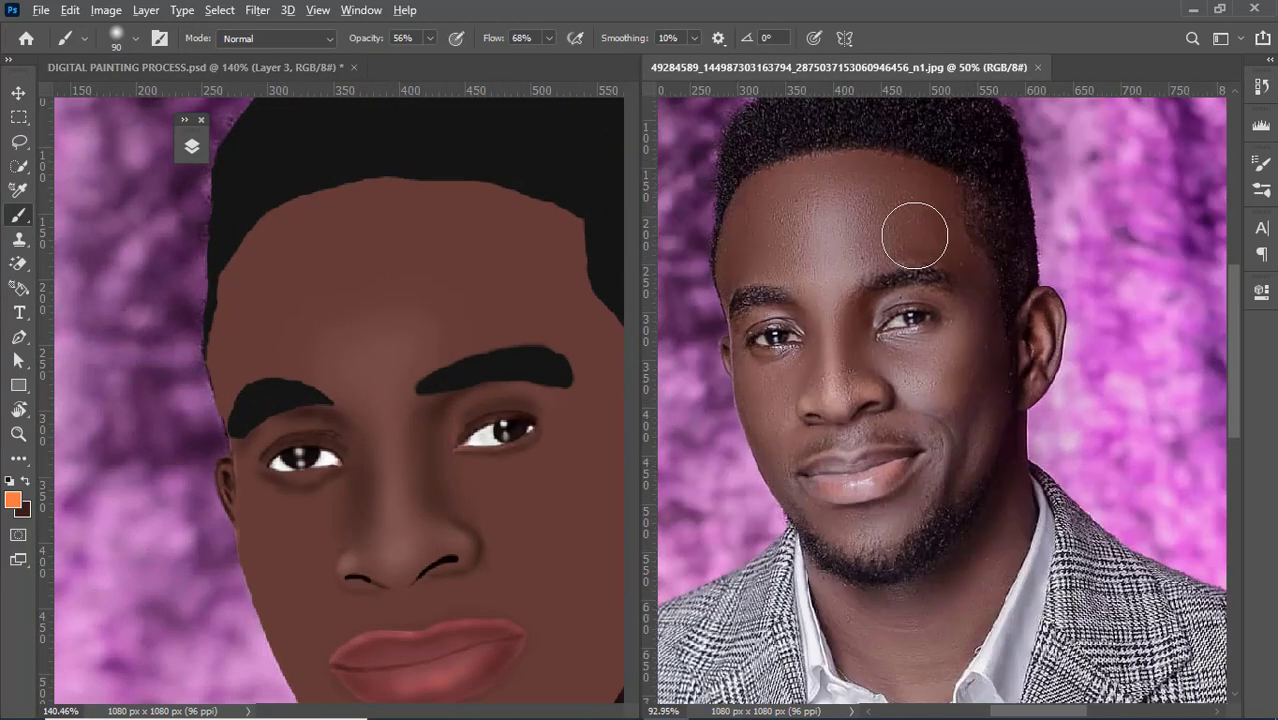
scroll(914, 235, "up", 1)
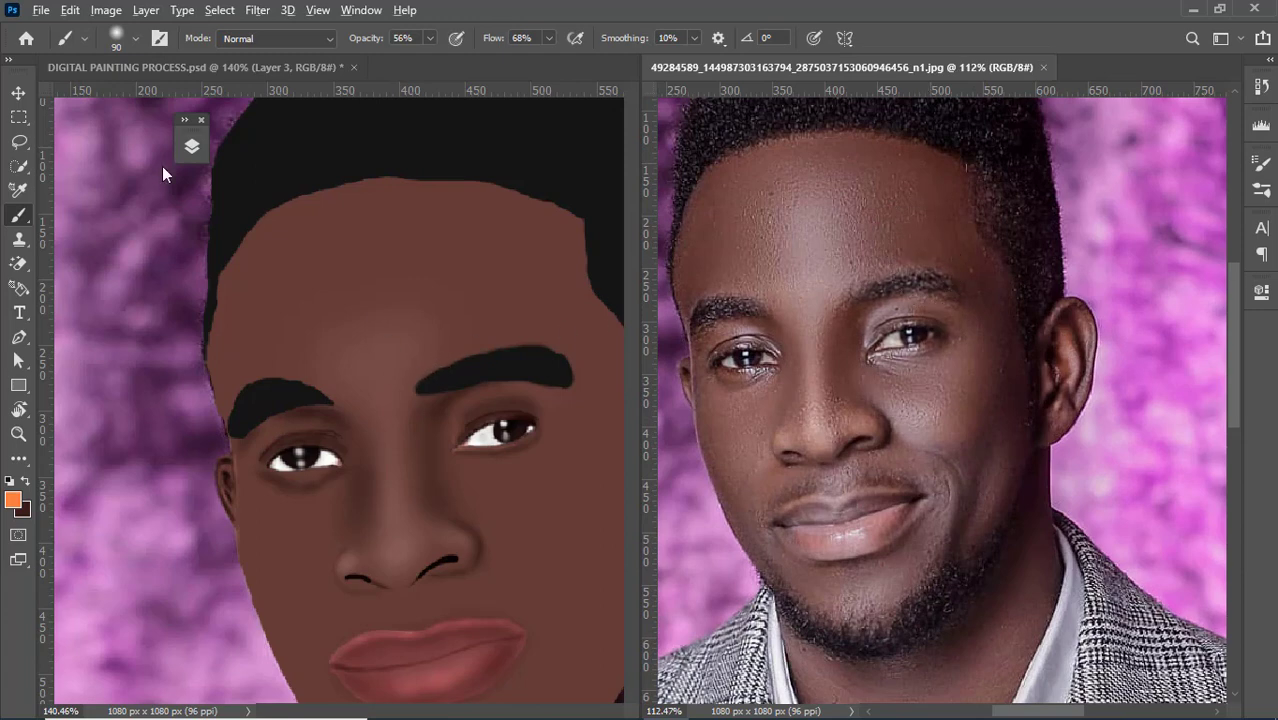
Step: Check the soft round brush's tip shape settings, then return to the painting document
left_click(1262, 166)
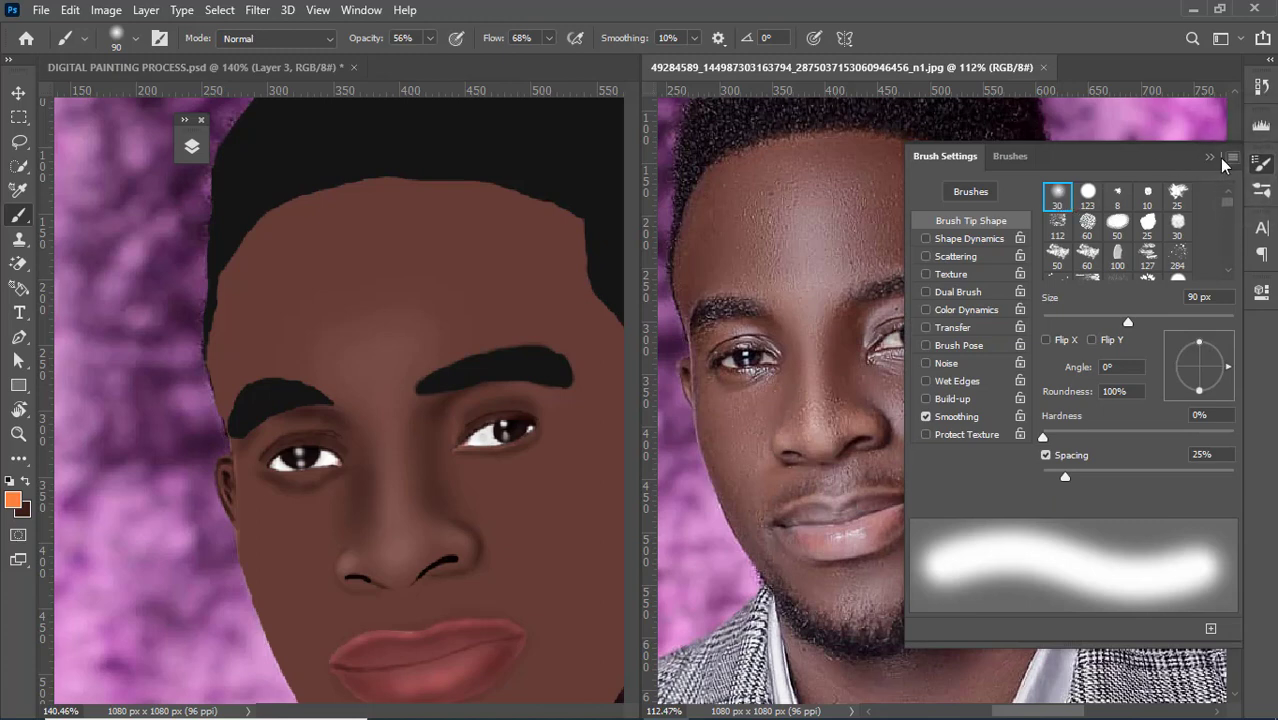
scroll(380, 425, "down", 5)
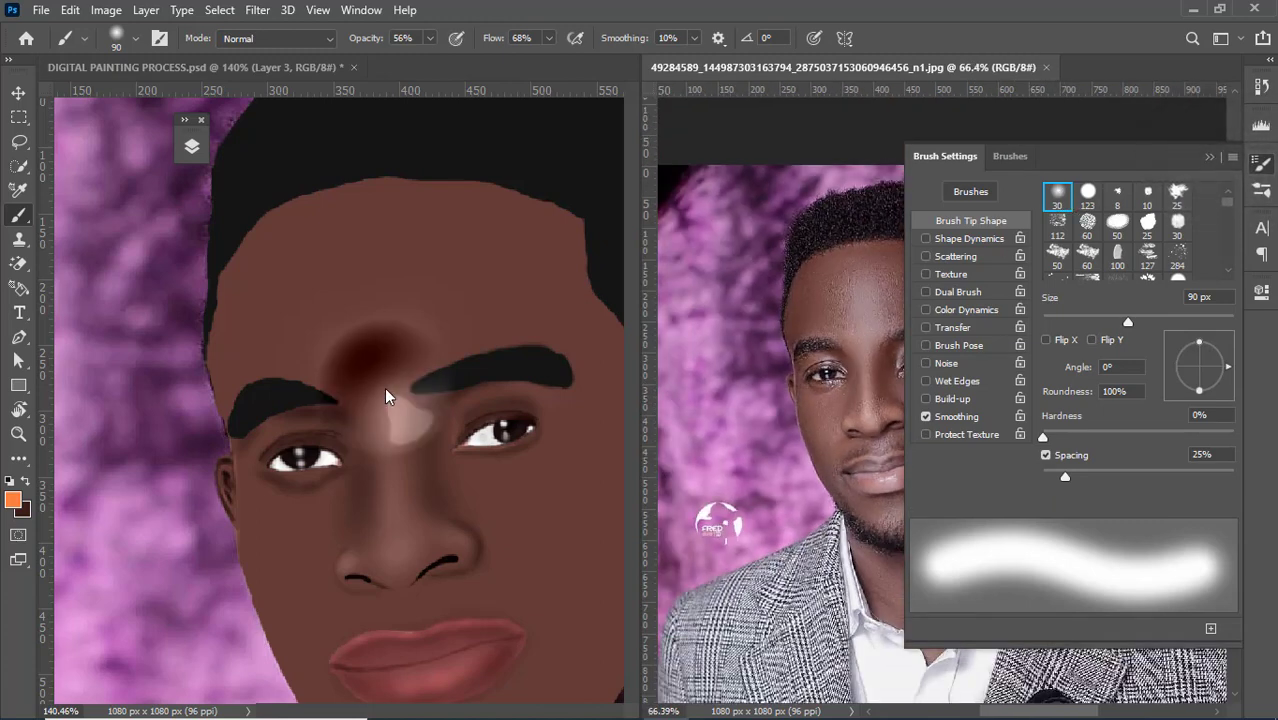
left_click(389, 397)
left_click(1213, 157)
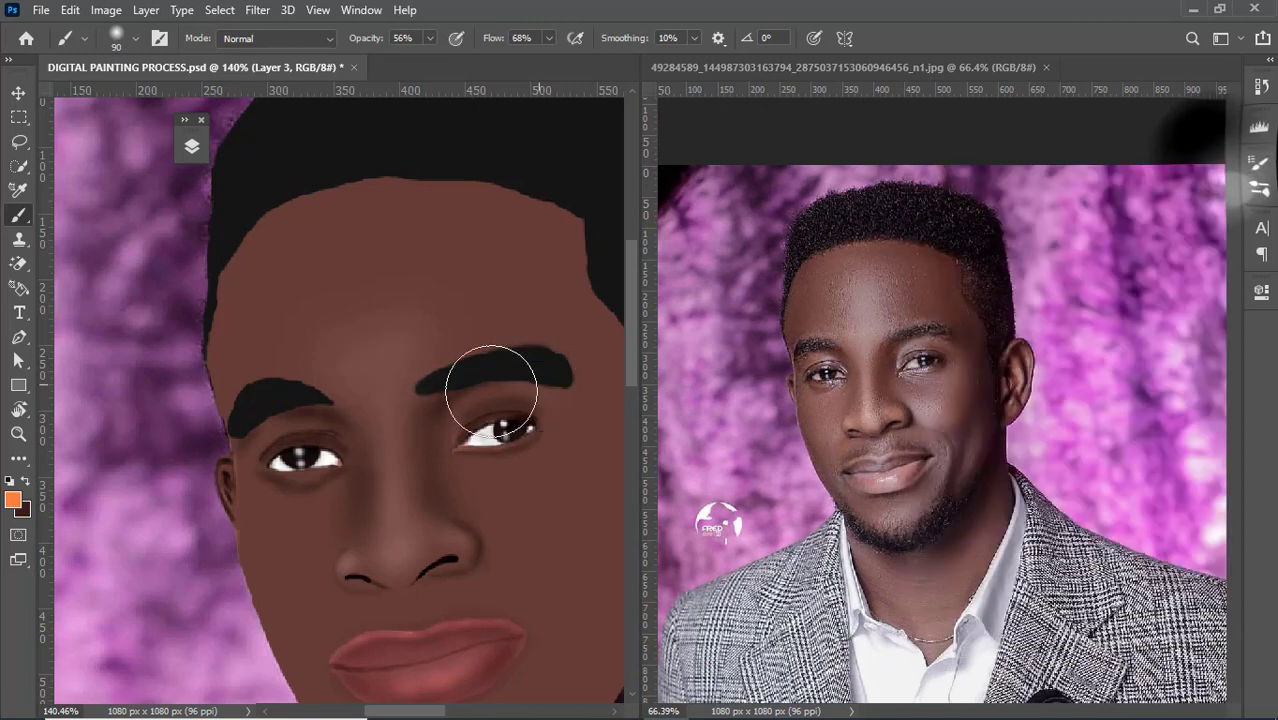
Step: Sample the brown skin tone from the painted cheek below the eye nearer the large ear as the foreground color
scroll(491, 392, "down", 3)
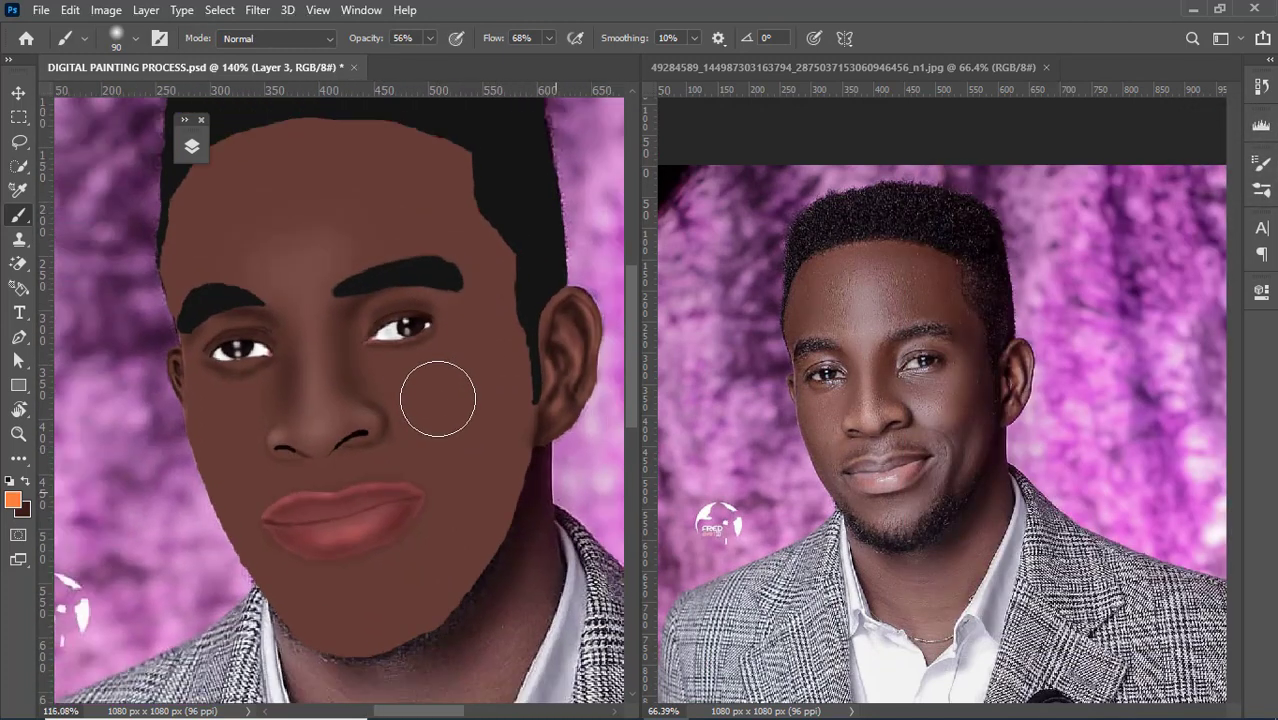
scroll(438, 398, "up", 2)
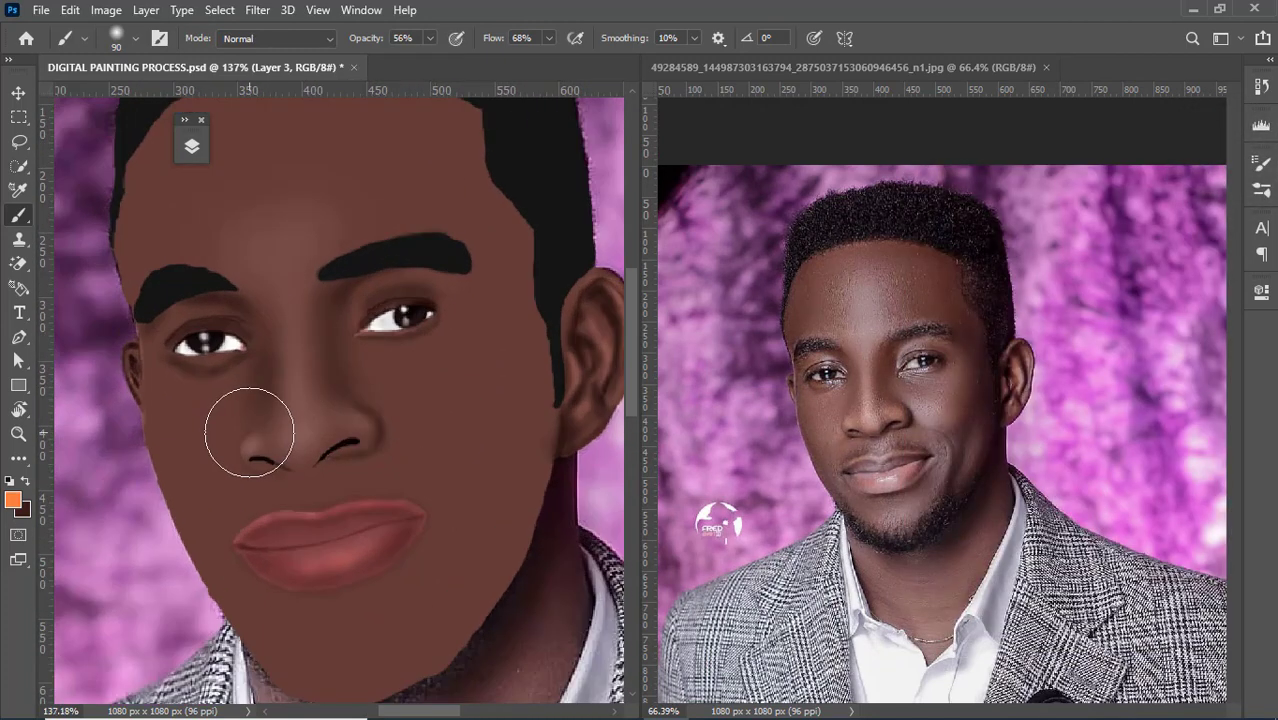
key("i")
left_click(475, 404)
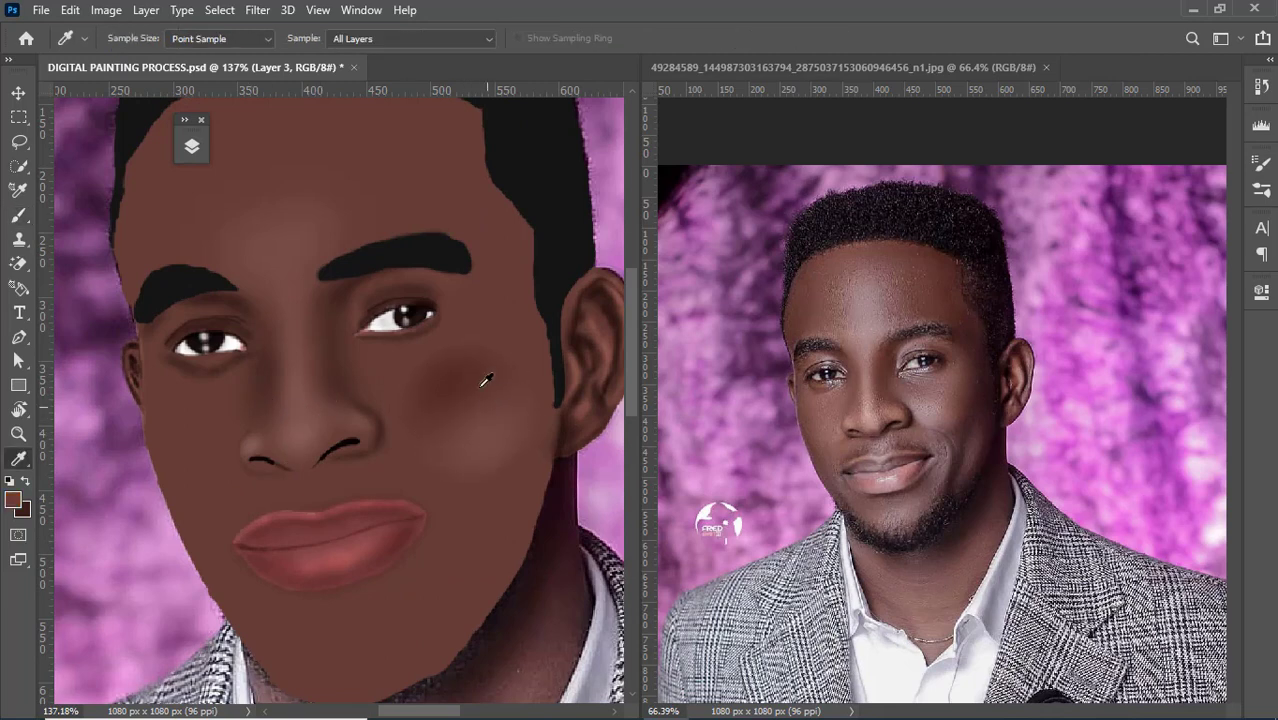
left_click(450, 375)
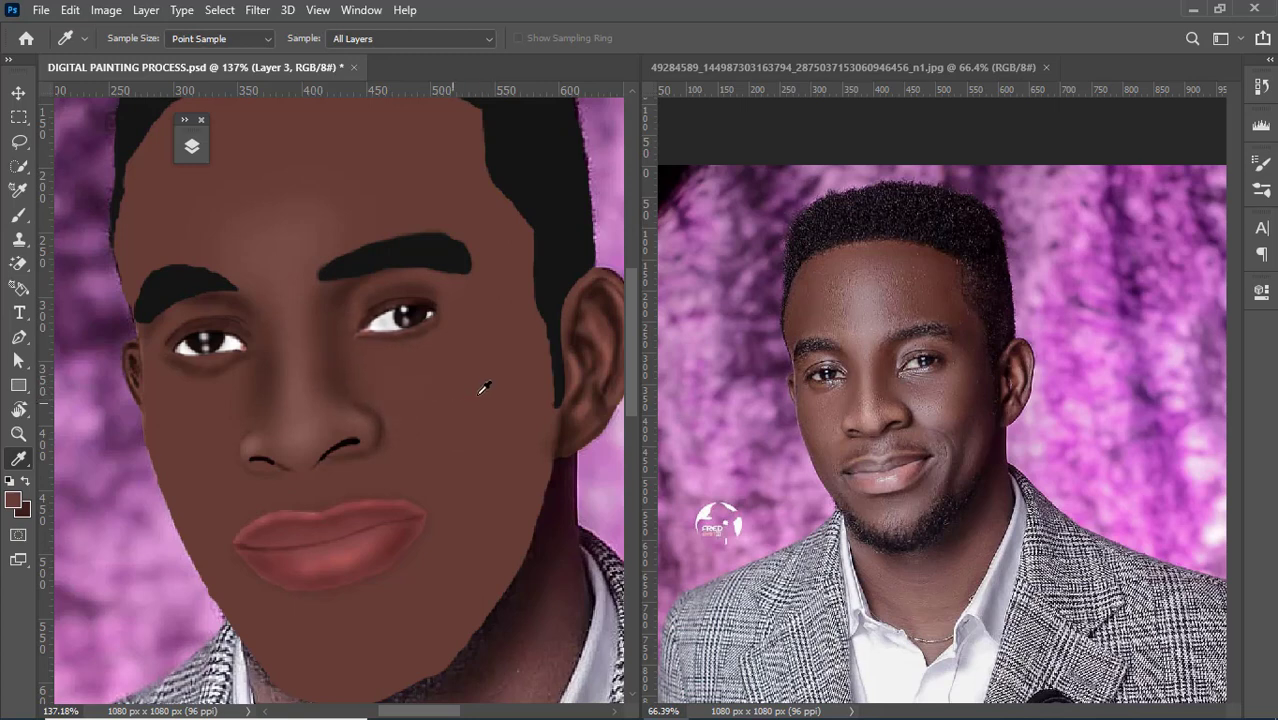
Step: Set the foreground color to the dark brown shadow tone 3e1f1a
left_click(15, 503)
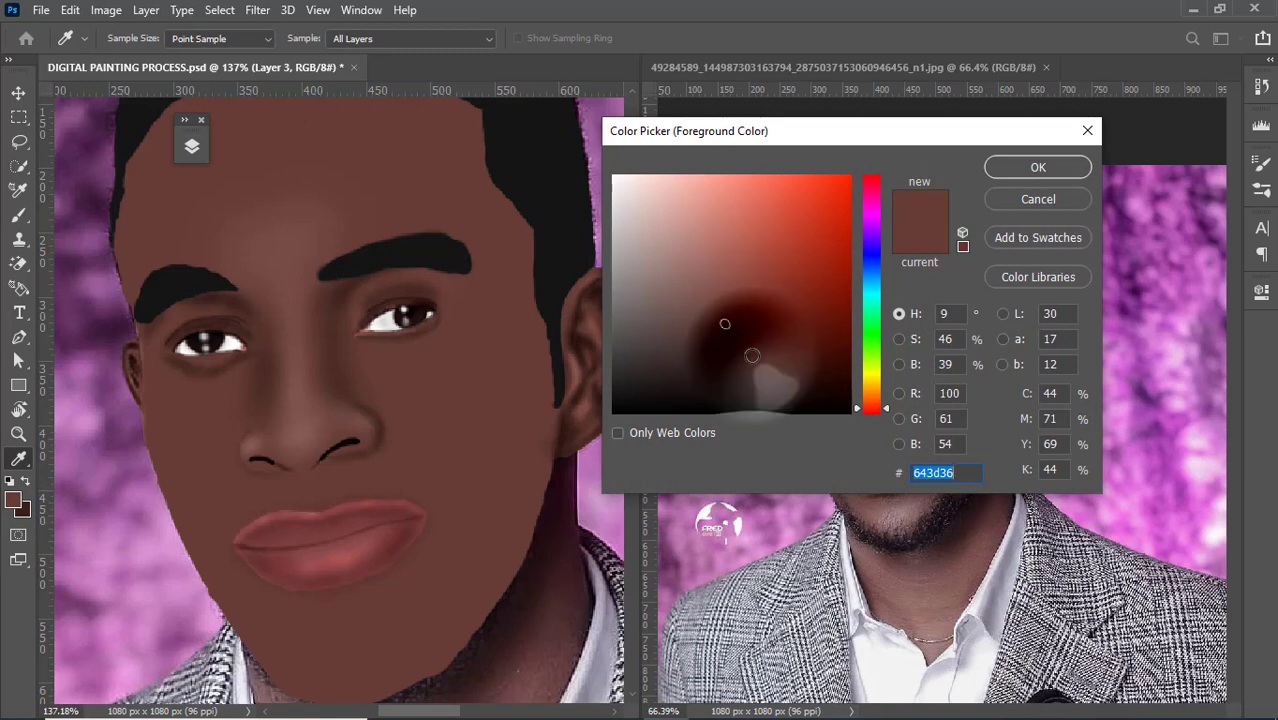
left_click(752, 355)
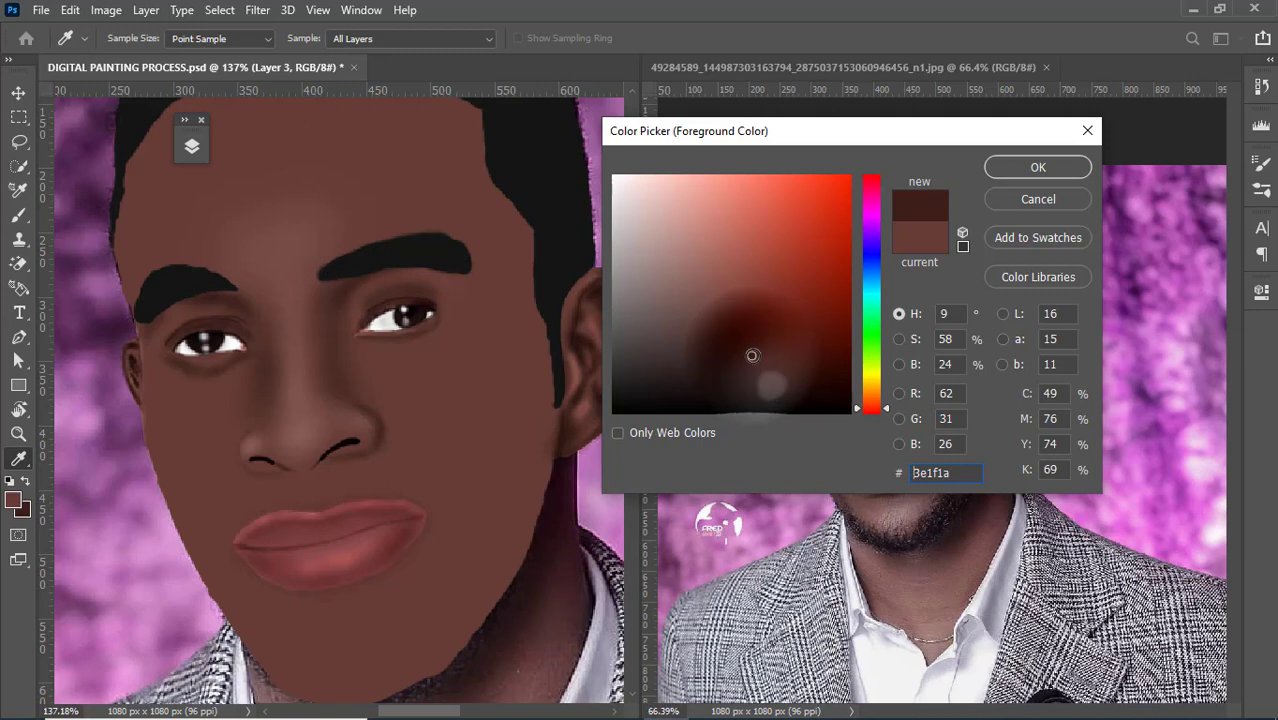
left_click(1021, 170)
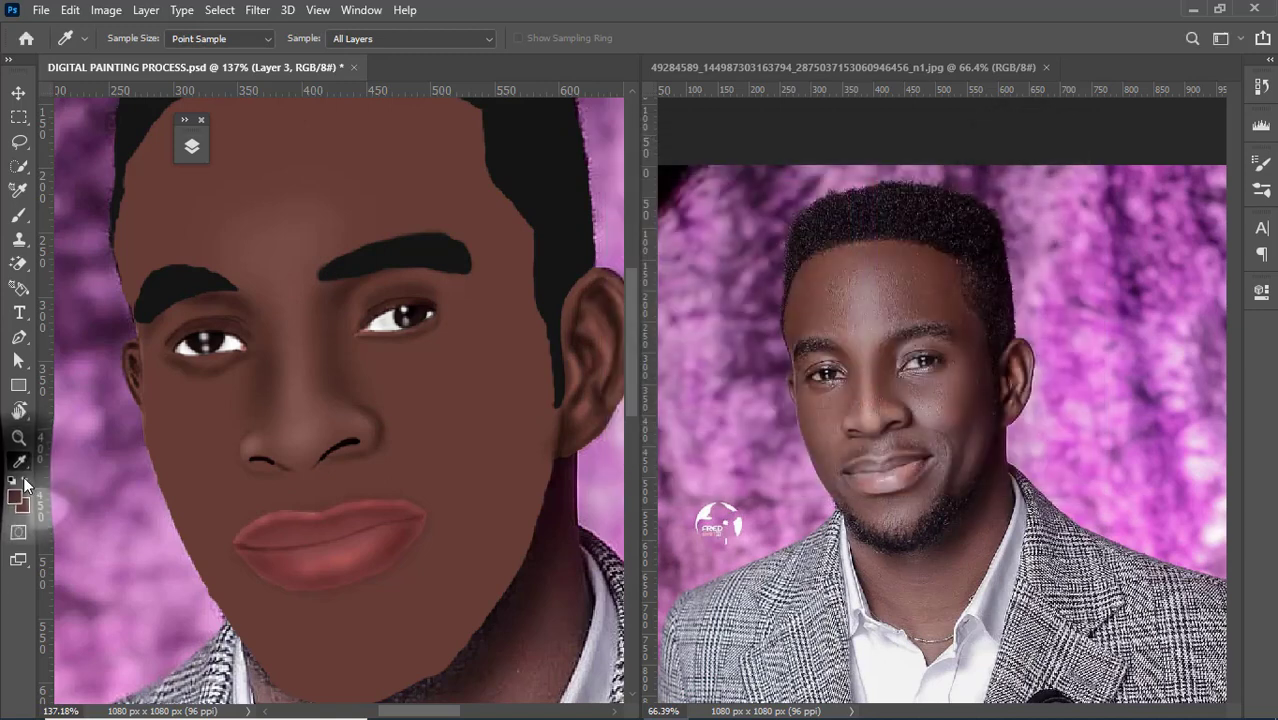
Step: Resample the cheek skin, lighten it to a2655a as the highlight tone, and swap colors so dark brown is in the foreground
left_click(14, 497)
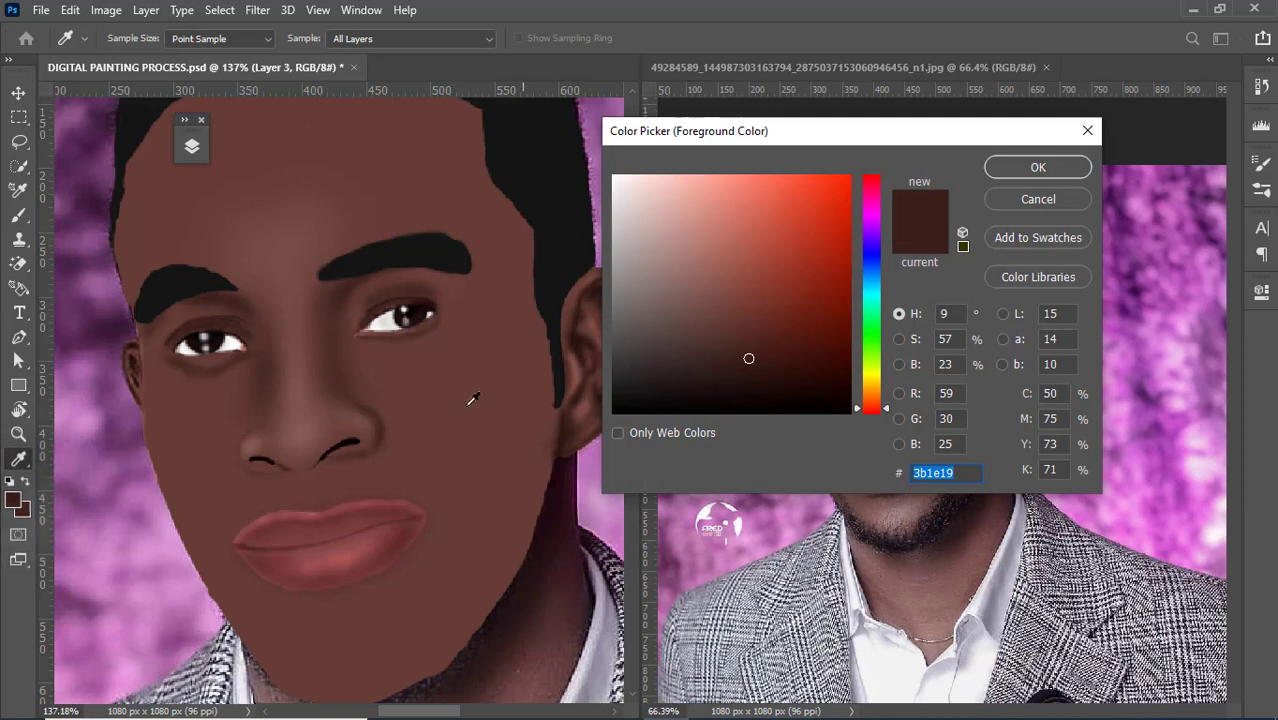
left_click(428, 405)
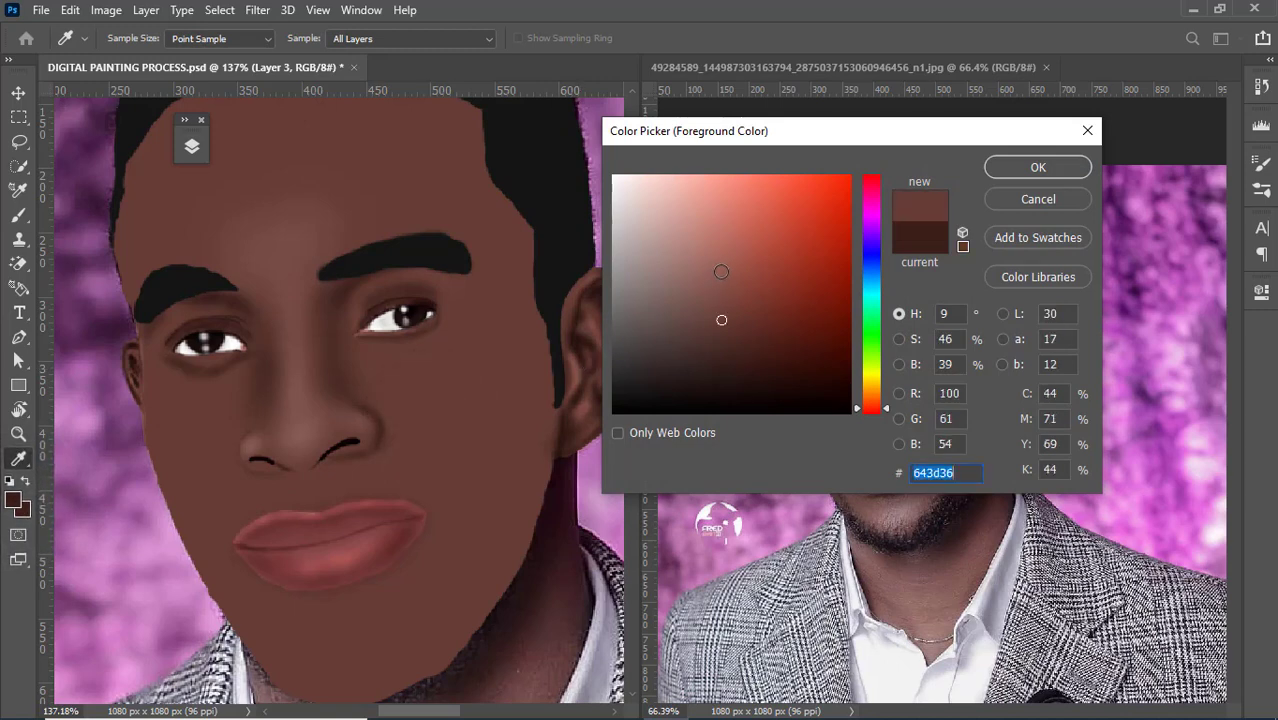
left_click(720, 272)
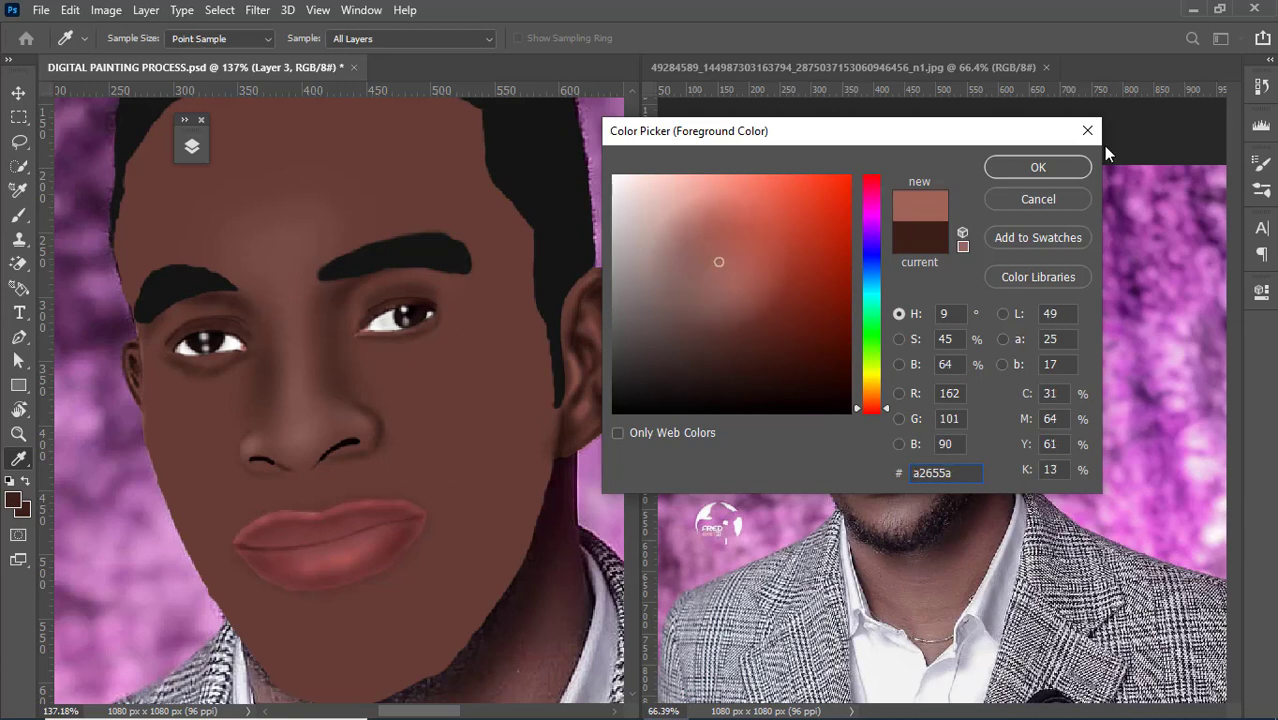
left_click(1038, 167)
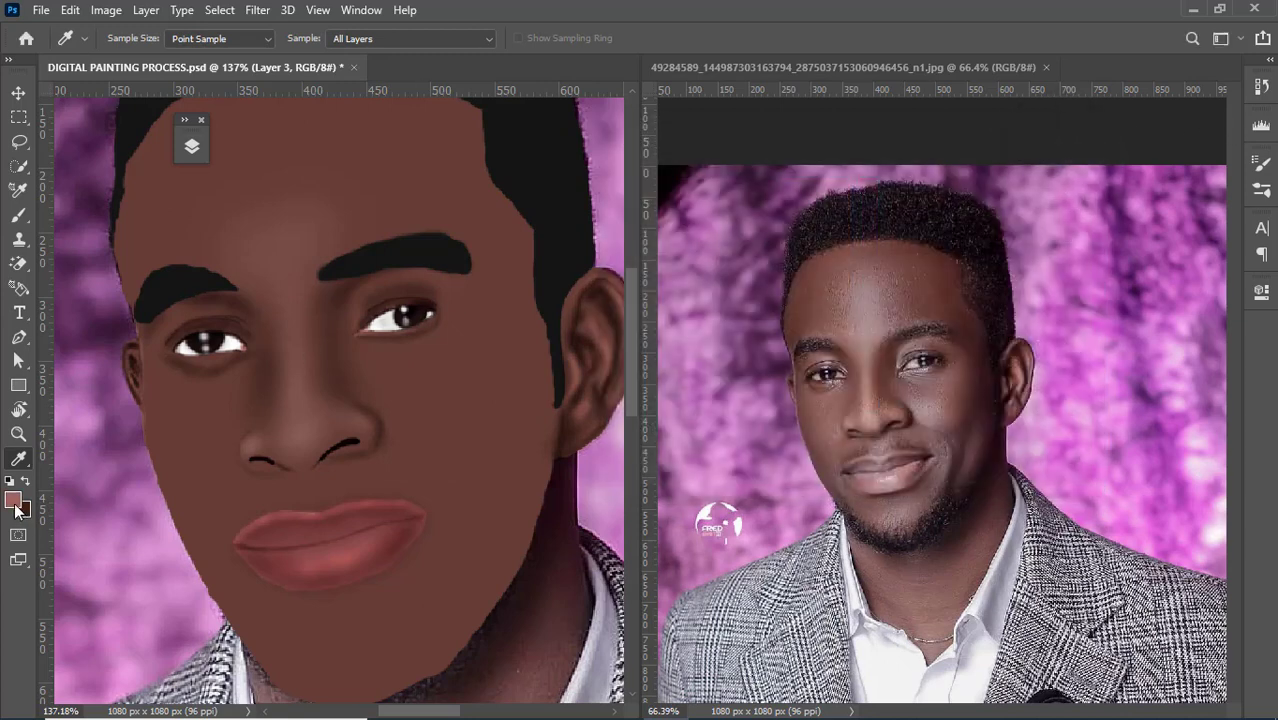
key("x")
Step: Set the Brush tool's opacity to 29% and its flow to 28% for soft shading
left_click(19, 215)
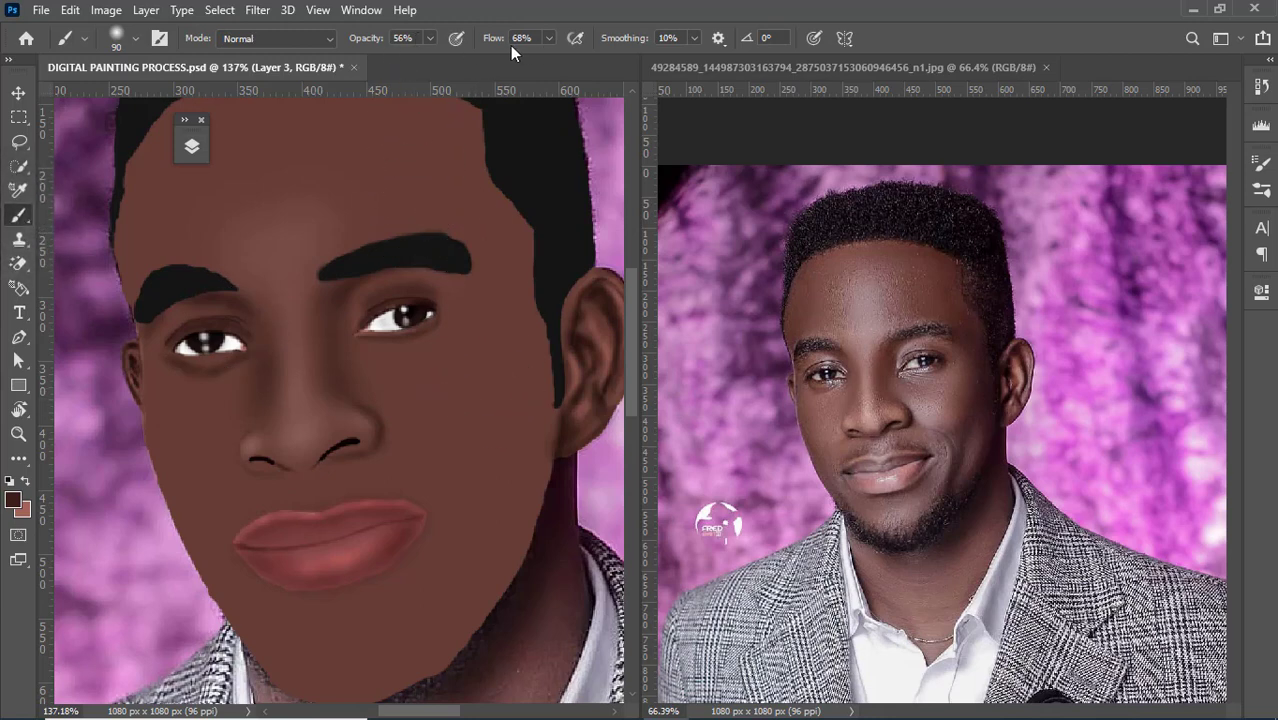
left_click_drag(499, 46, 483, 50)
left_click_drag(376, 45, 361, 44)
left_click_drag(497, 46, 477, 56)
left_click_drag(376, 44, 362, 40)
Step: Examine the cheek, jaw and forehead shading closely in the reference photo, alongside the whole painted face
scroll(548, 450, "down", 1)
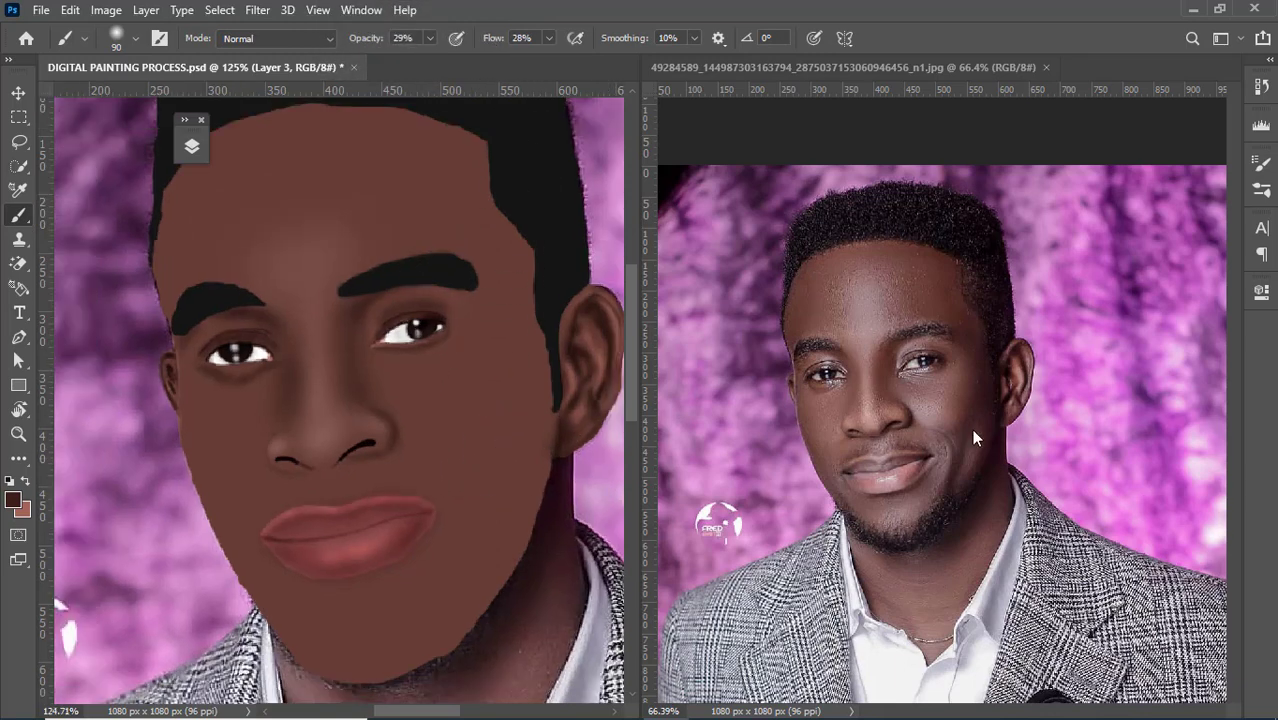
left_click(971, 429)
scroll(970, 400, "up", 4)
scroll(960, 401, "down", 2)
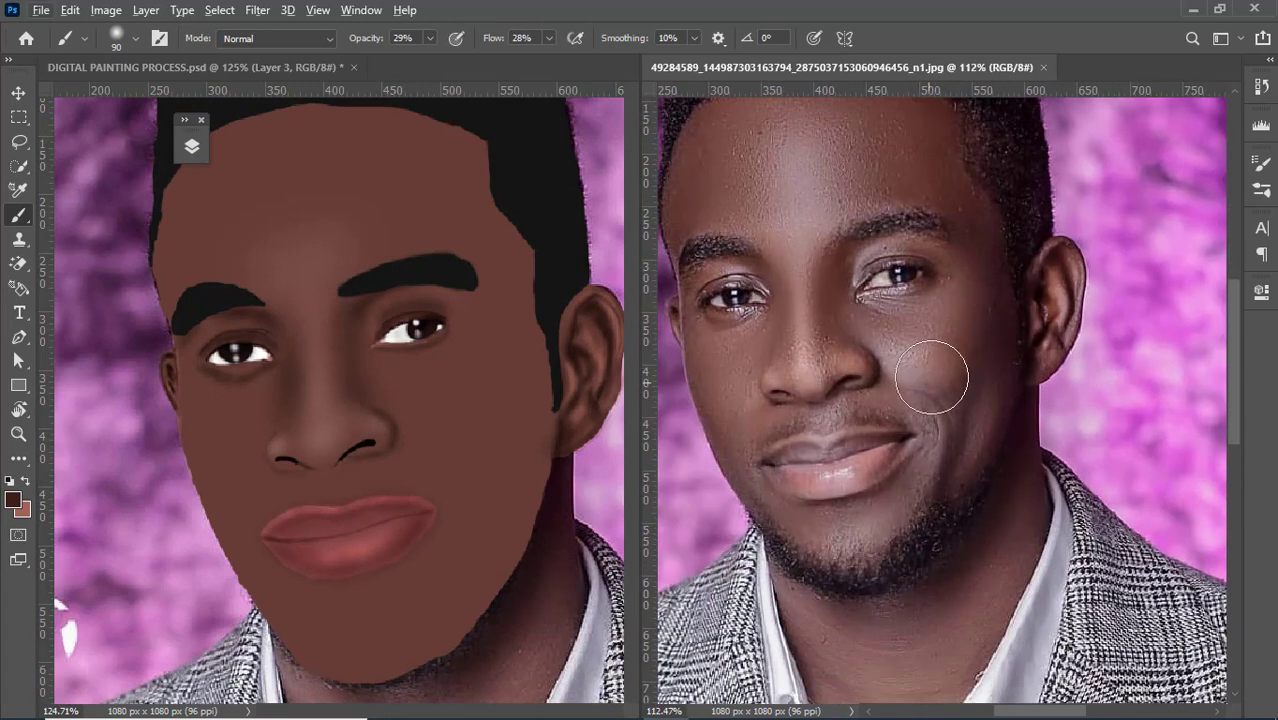
scroll(845, 320, "up", 1)
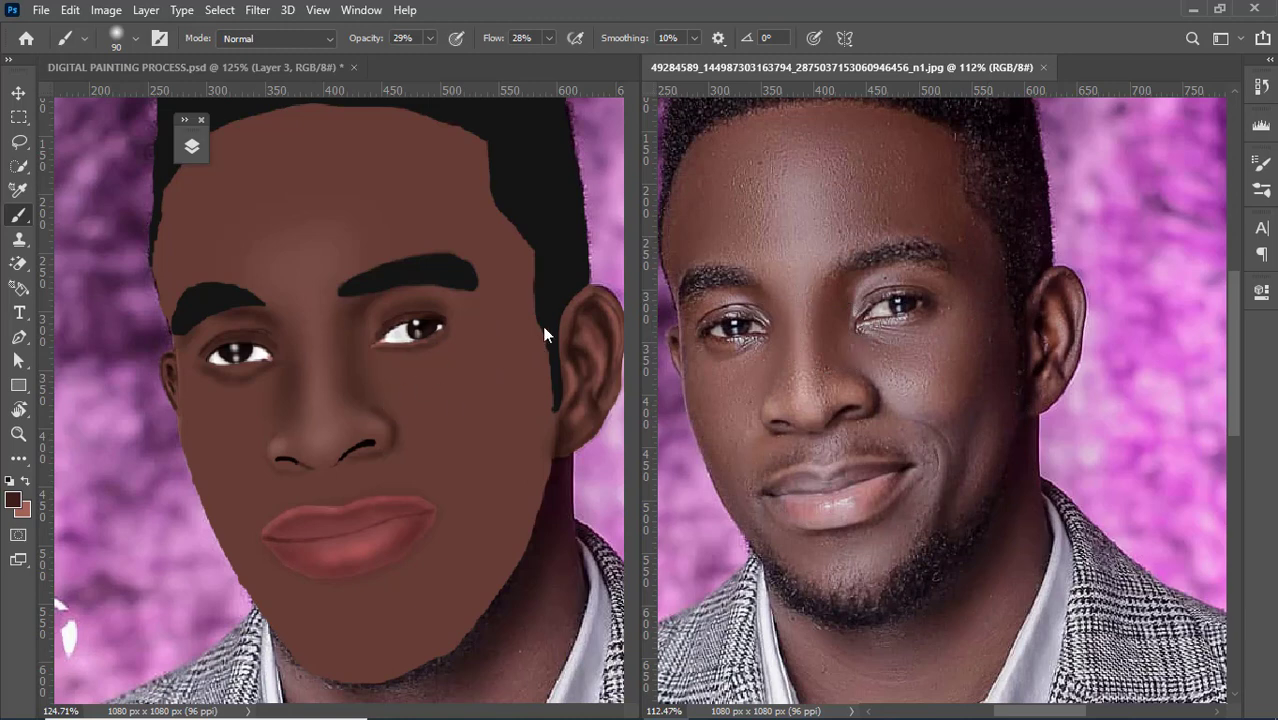
Step: Try brushing dark shadow from the jaw and cheek up to the temple beside the larger ear on Layer 3
left_click(525, 373)
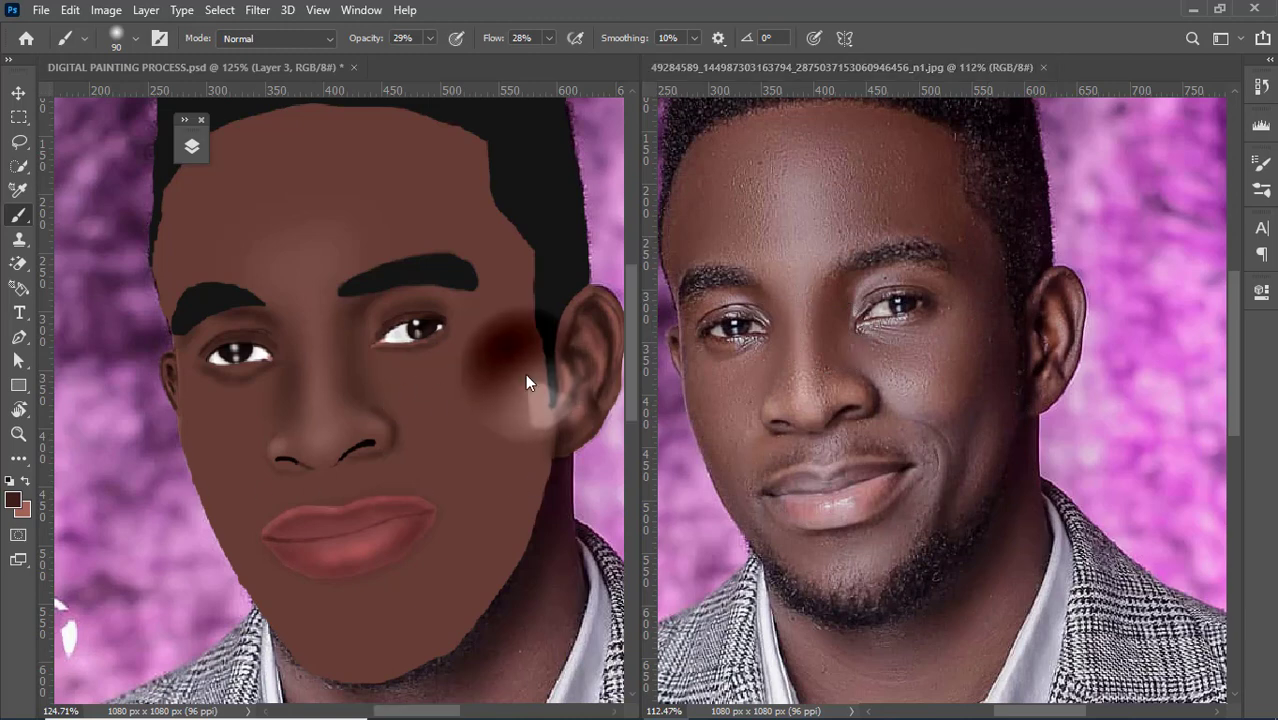
mouse_move(521, 320)
left_mouse_down()
mouse_move(520, 418)
mouse_move(530, 315)
mouse_move(496, 519)
mouse_move(519, 405)
left_mouse_up()
mouse_move(473, 548)
left_mouse_down()
mouse_move(526, 390)
mouse_move(484, 562)
mouse_move(508, 496)
mouse_move(535, 304)
mouse_move(506, 498)
mouse_move(530, 315)
mouse_move(522, 258)
mouse_move(519, 313)
mouse_move(523, 250)
mouse_move(522, 318)
mouse_move(507, 239)
mouse_move(506, 318)
mouse_move(518, 238)
left_mouse_up()
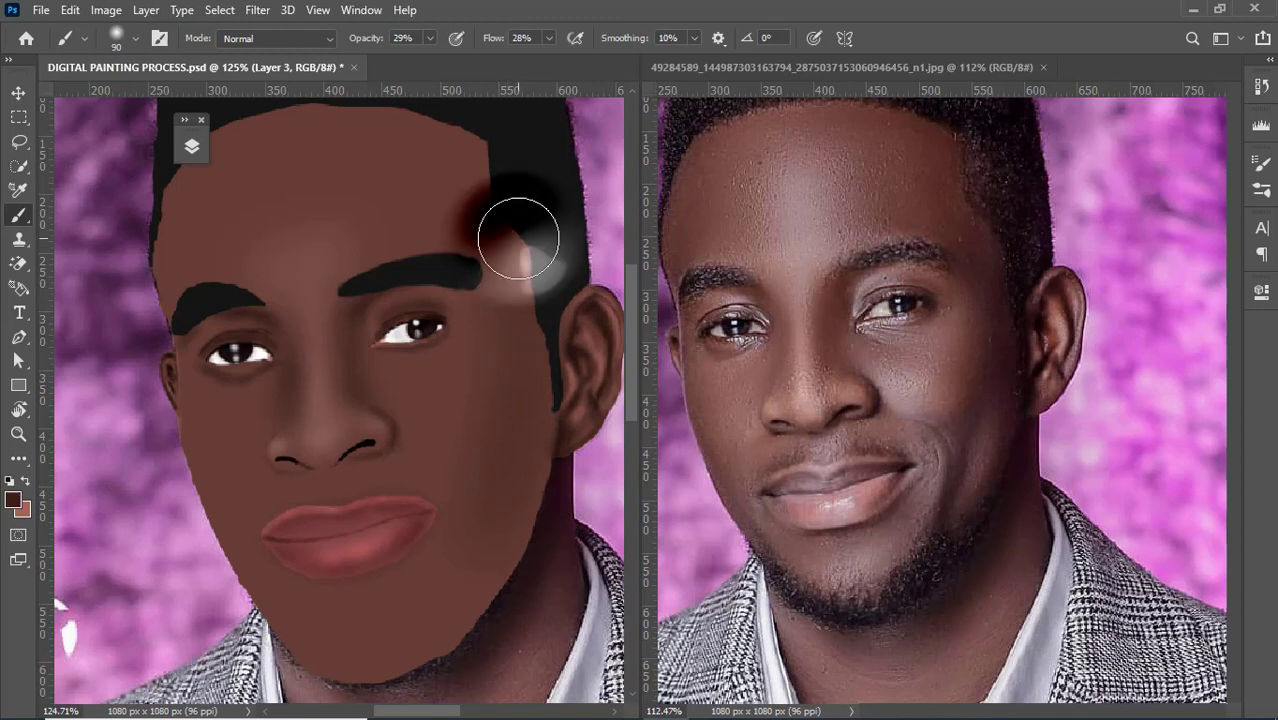
Step: Place the layer list over the reference photo and set the blend mode of Layer 29 to Multiply
left_click(192, 146)
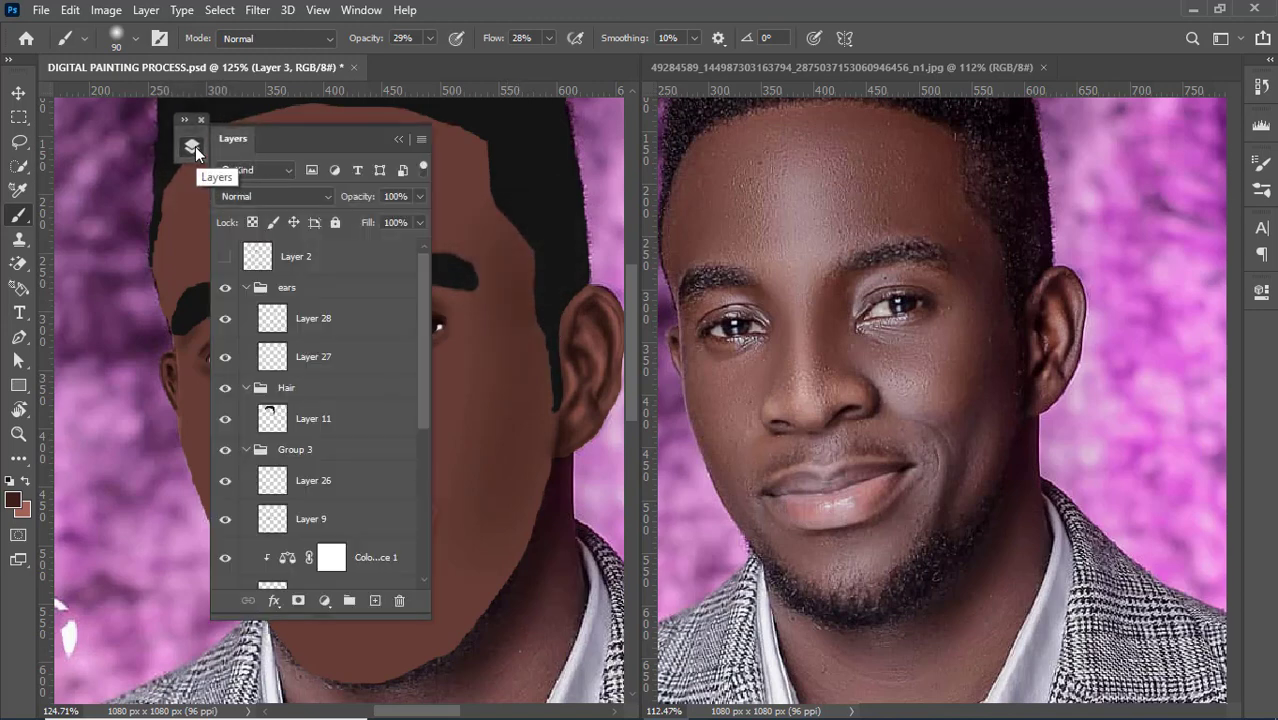
scroll(330, 400, "down", 5)
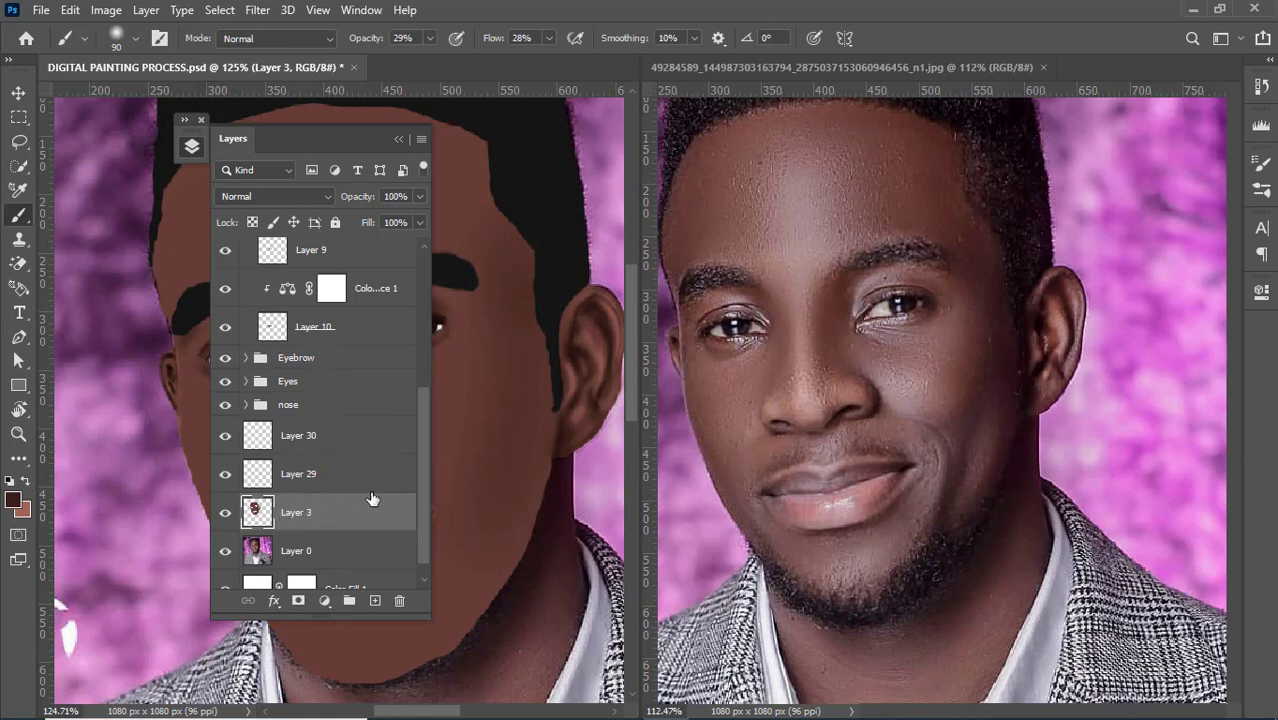
left_click_drag(314, 147, 1068, 155)
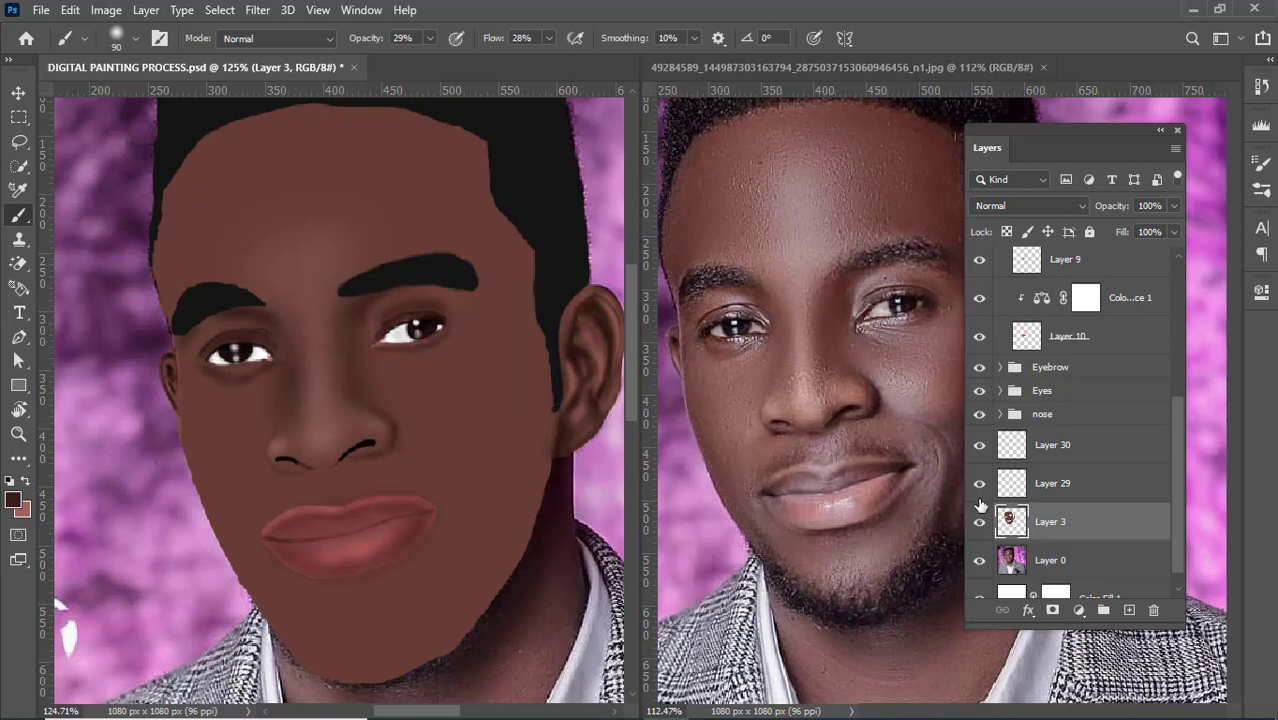
left_click(1068, 496)
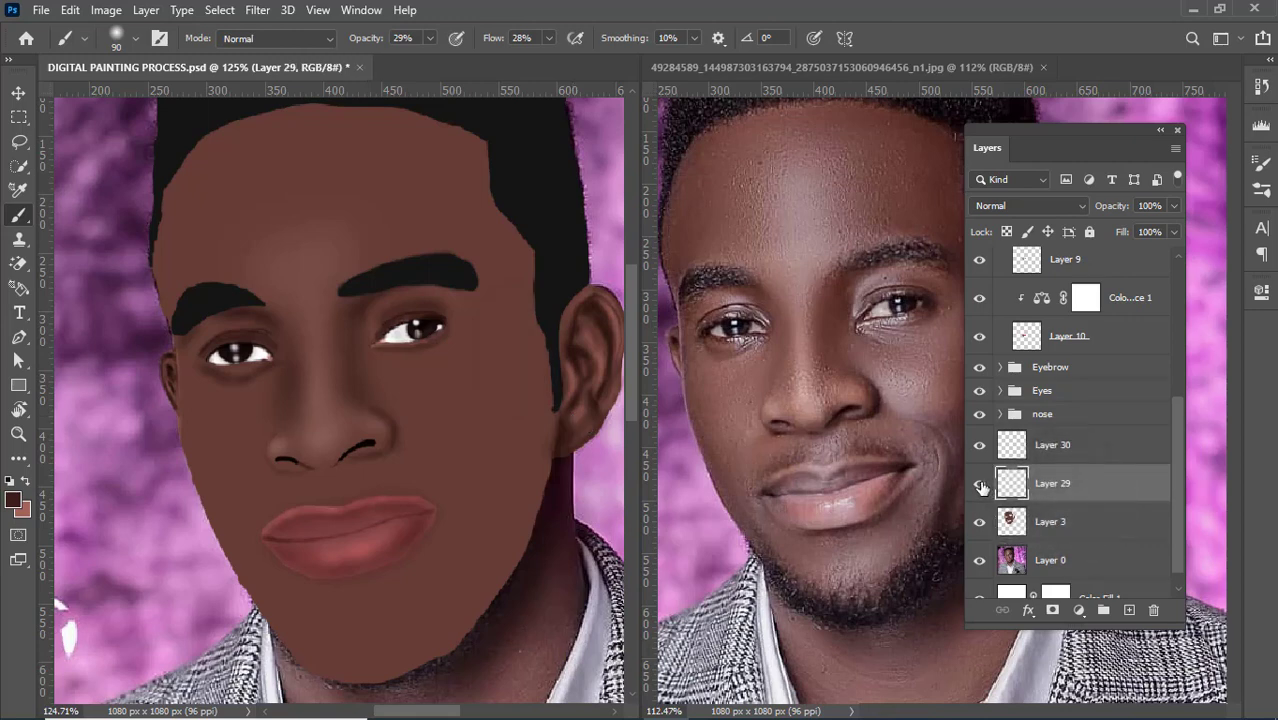
left_click(1046, 208)
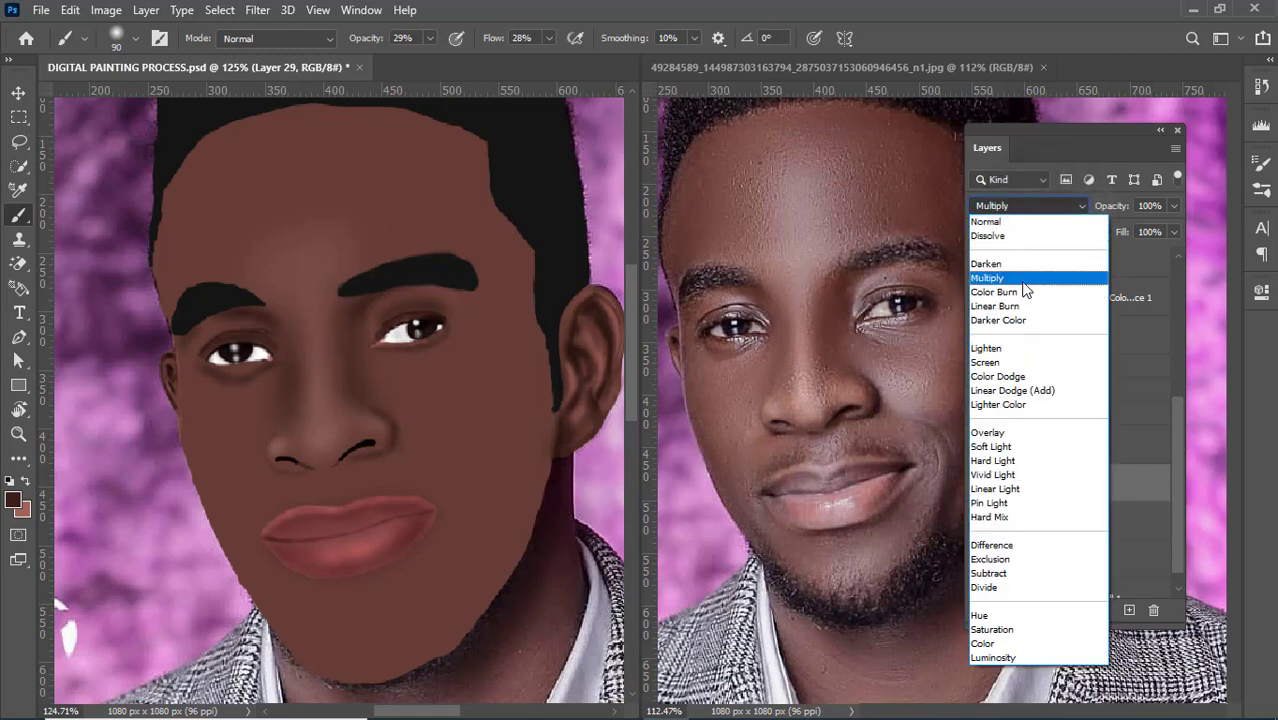
left_click(1024, 279)
Step: Set the blend mode of Layer 30 to Color Dodge
left_click(1057, 446)
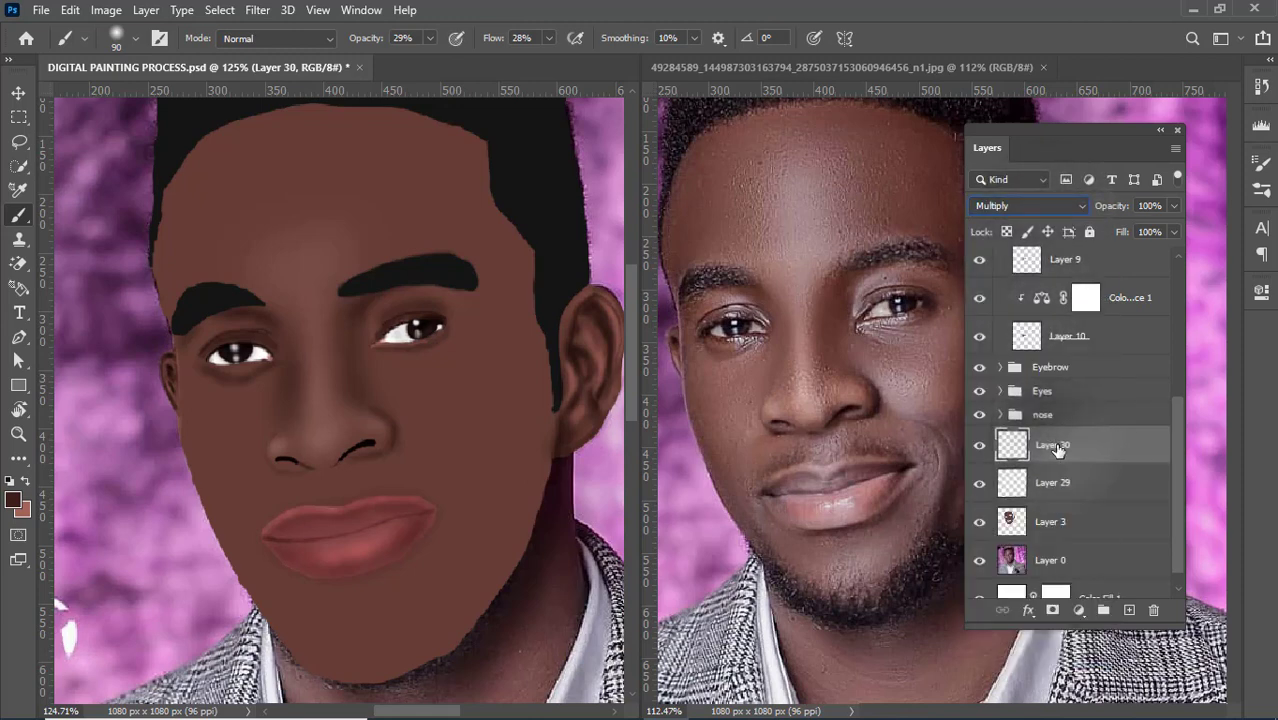
left_click(1051, 210)
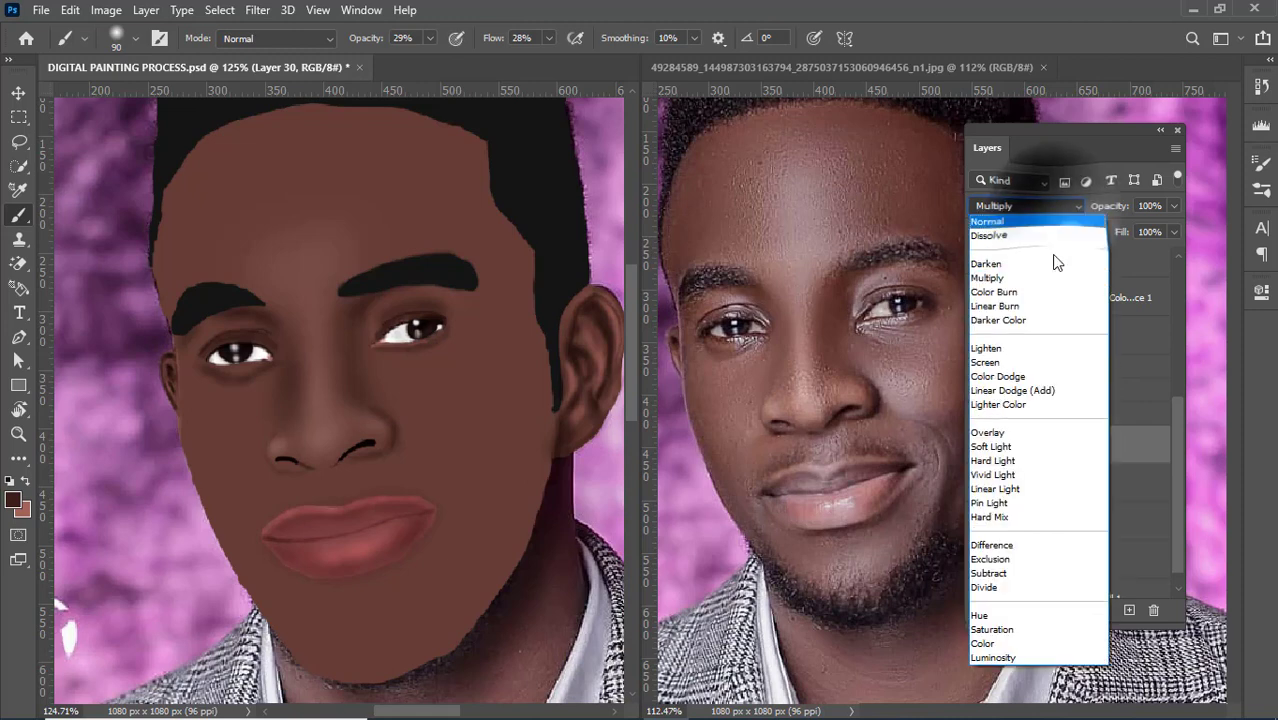
left_click(1025, 375)
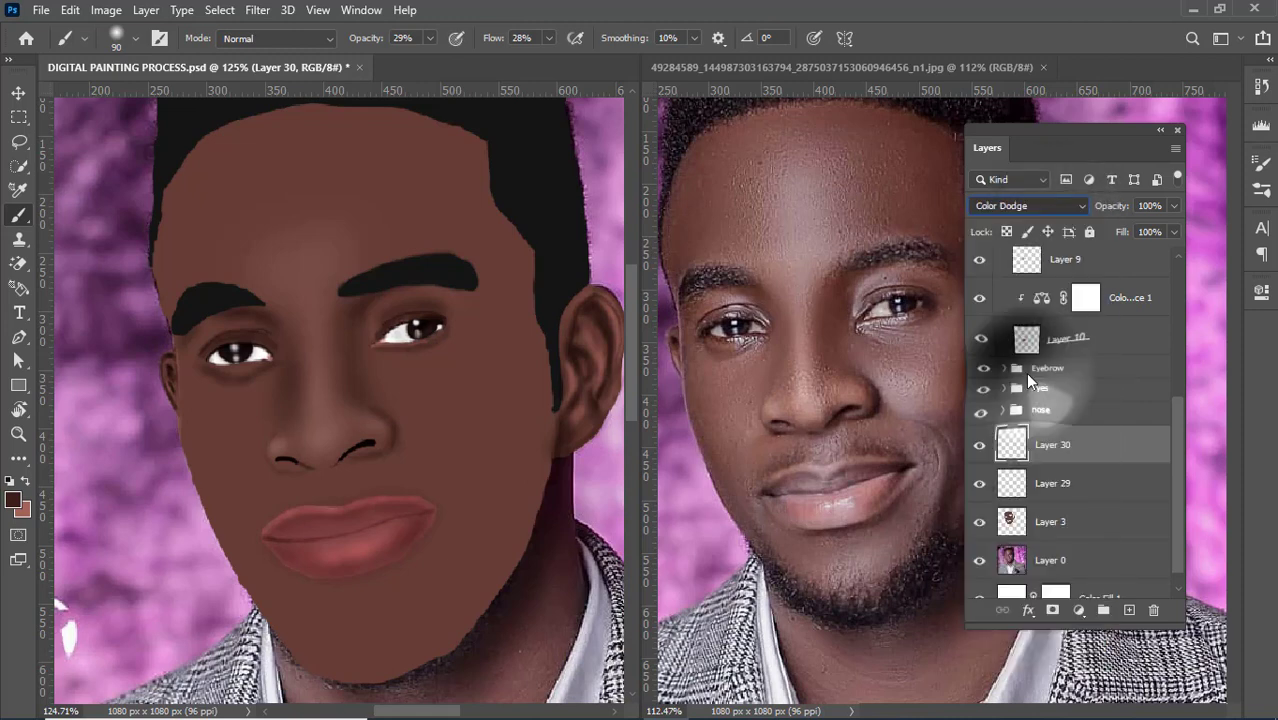
Step: Group Layer 3, Layer 29 and Layer 30 under the name face, and make Layer 29 inside it active
left_click(1050, 481)
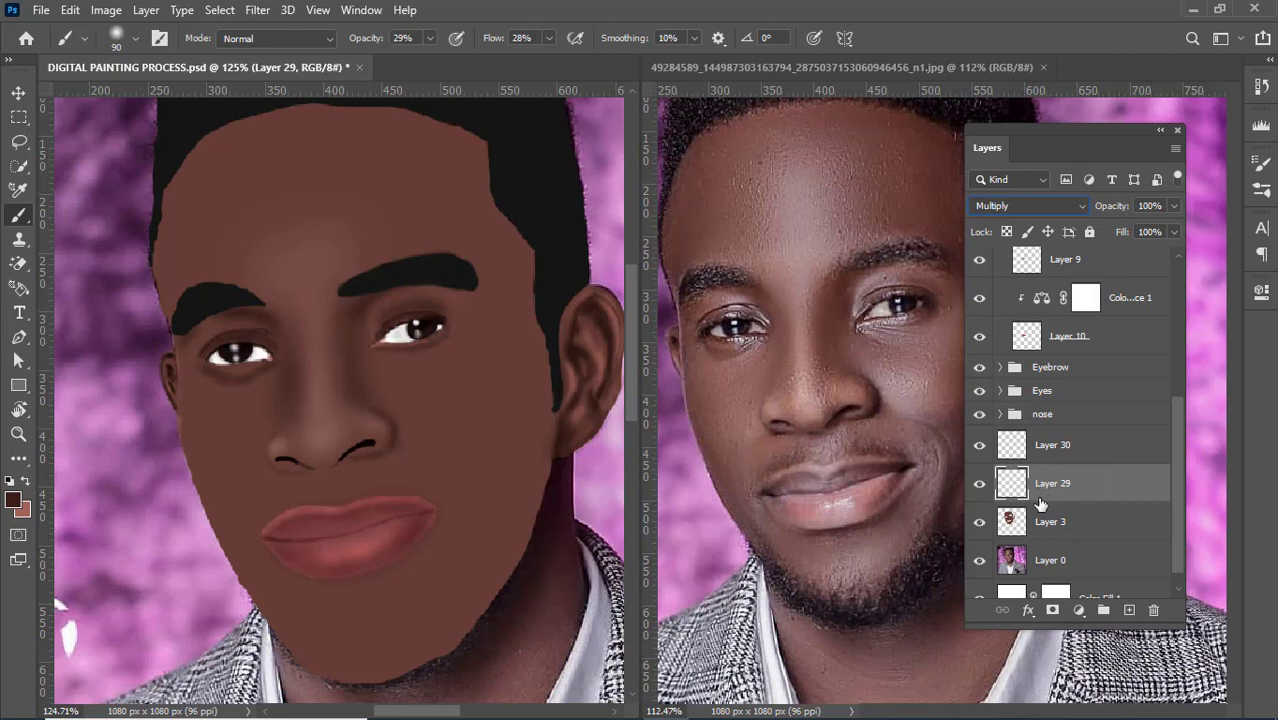
left_click(1065, 532)
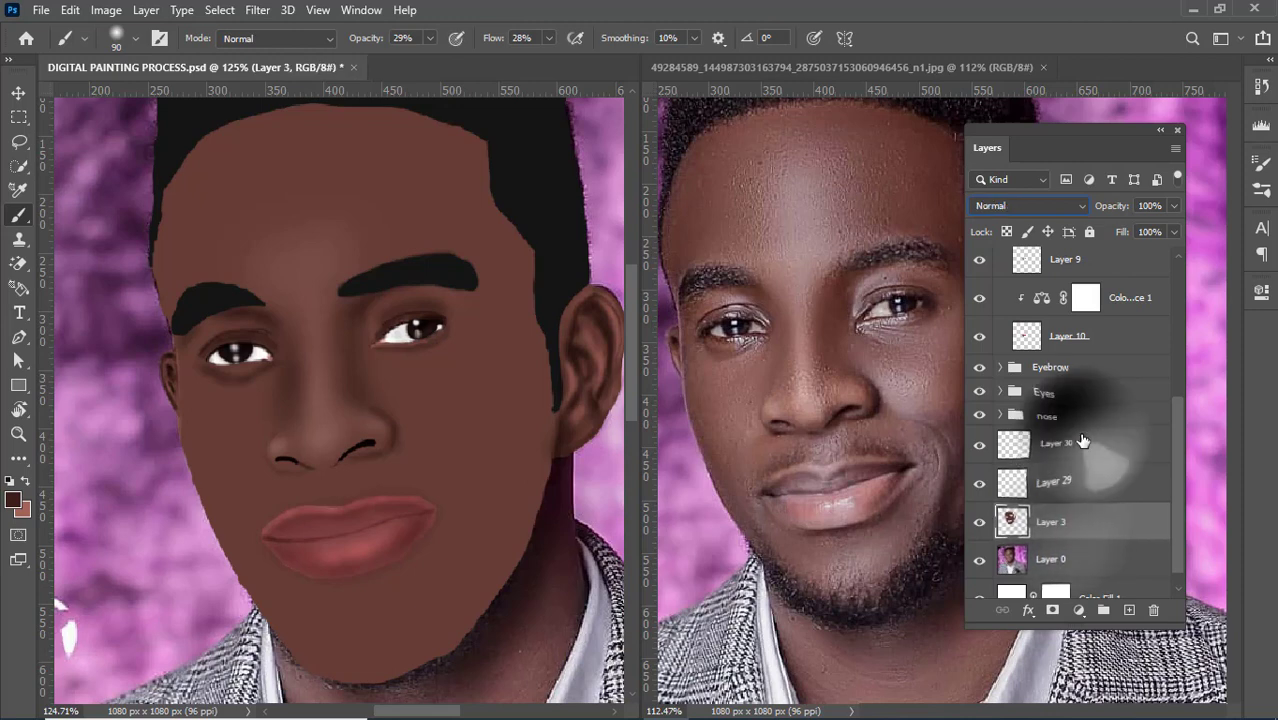
left_click(1082, 443, "shift")
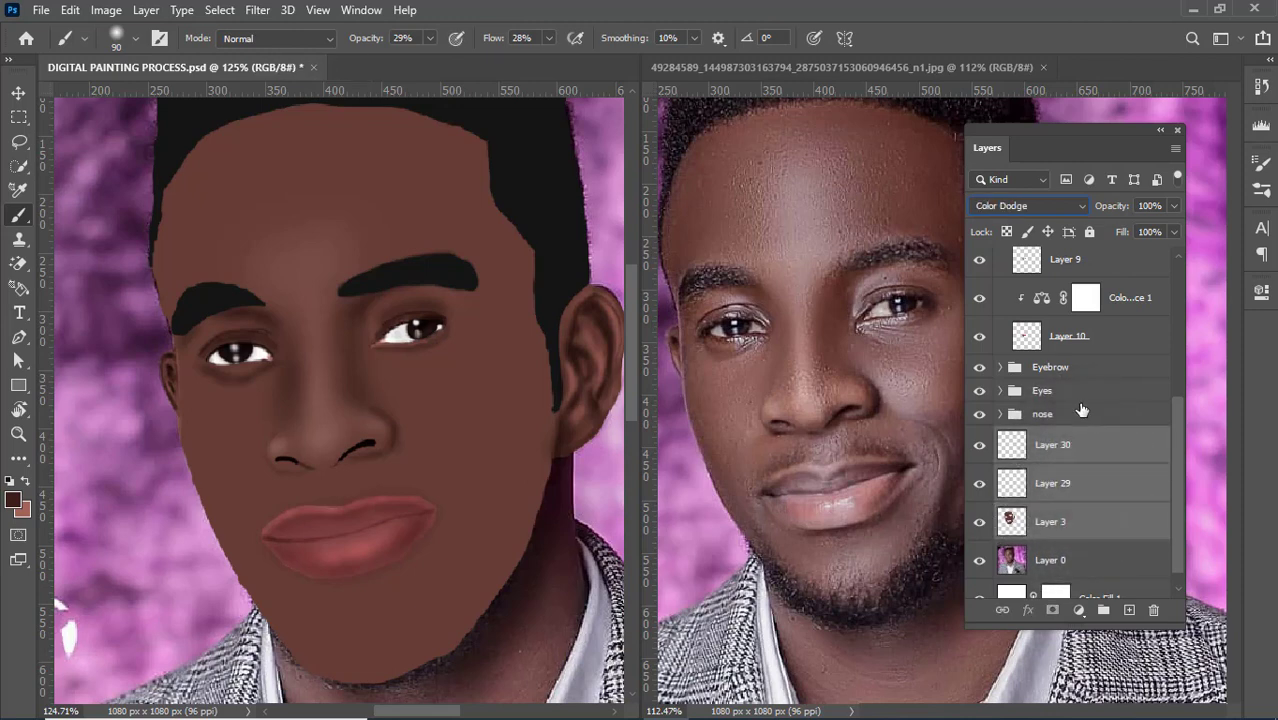
key("ctrl+g")
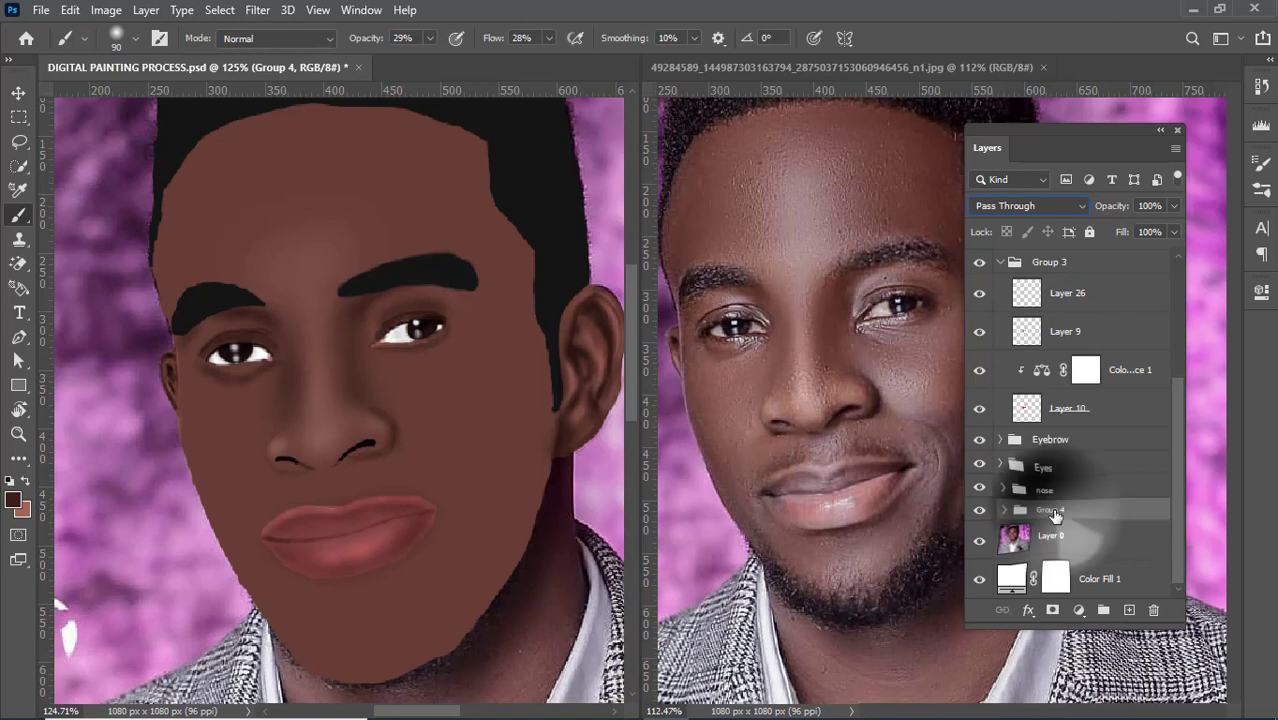
double_click(1050, 509)
type("Fa")
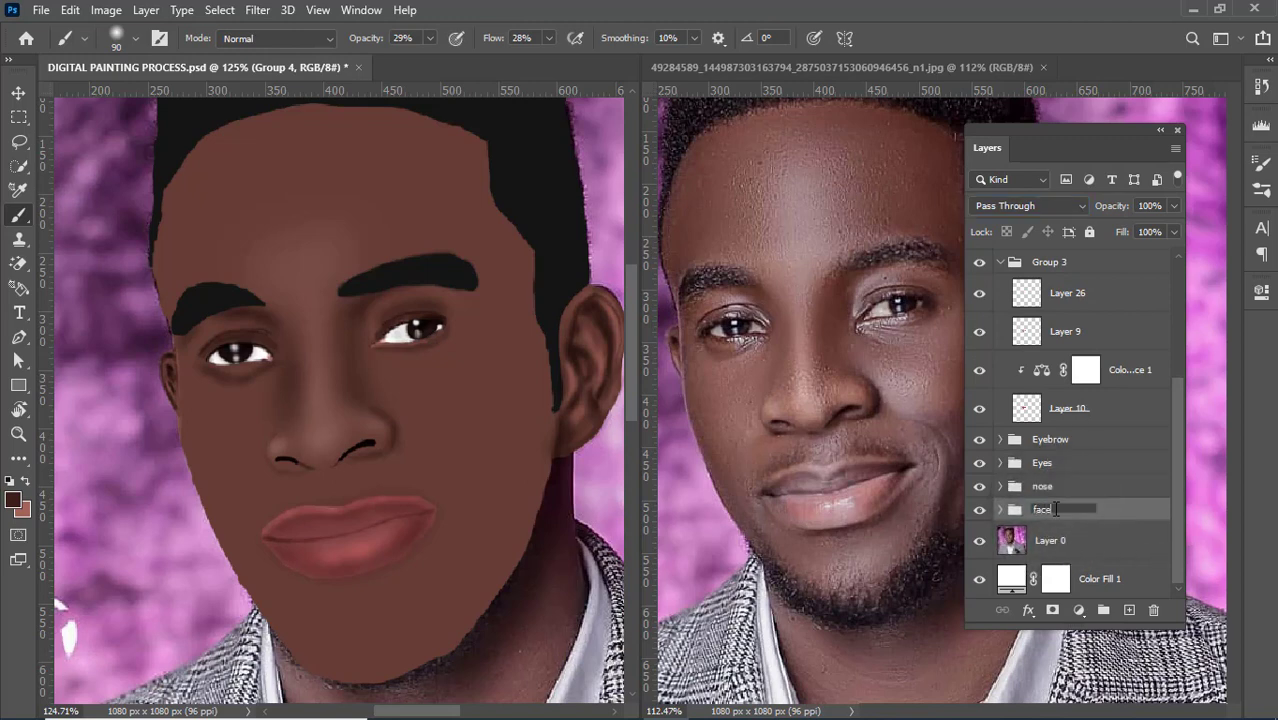
left_click(1001, 510)
left_click(1067, 463)
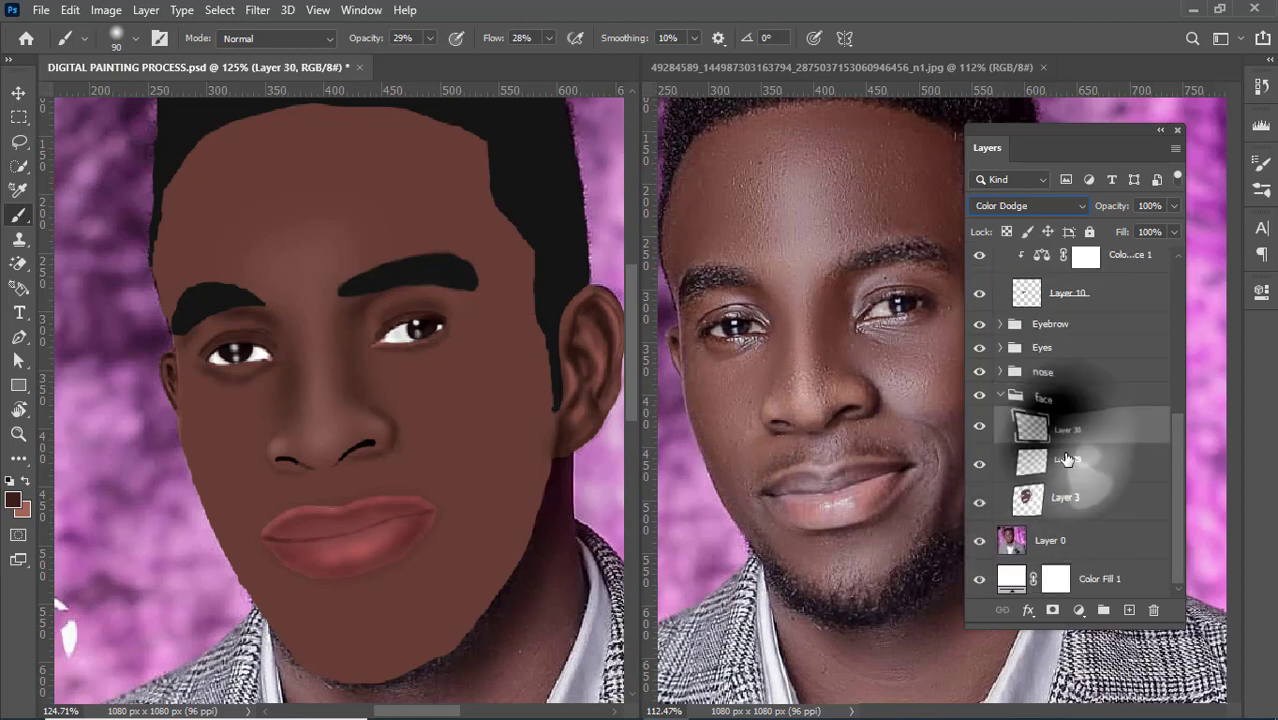
Step: Try brushing dark strokes down the cheek beside the larger ear on Layer 29, and undo them
left_click_drag(522, 351, 508, 462)
left_click_drag(516, 351, 505, 508)
key("ctrl+z")
key("ctrl+z")
key("ctrl+z")
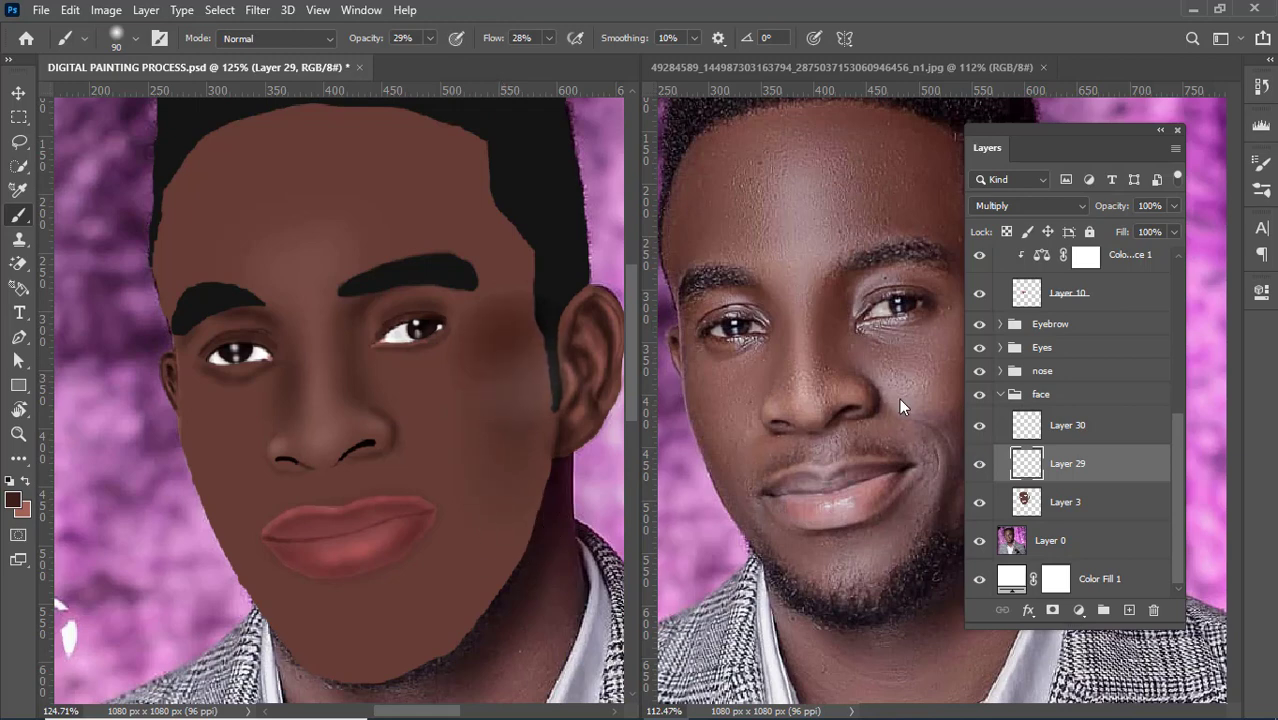
Step: Move the layer list clear of the reference face and brush shadow along the temple, cheek and jaw on the larger ear's side
left_click_drag(1097, 130, 1191, 125)
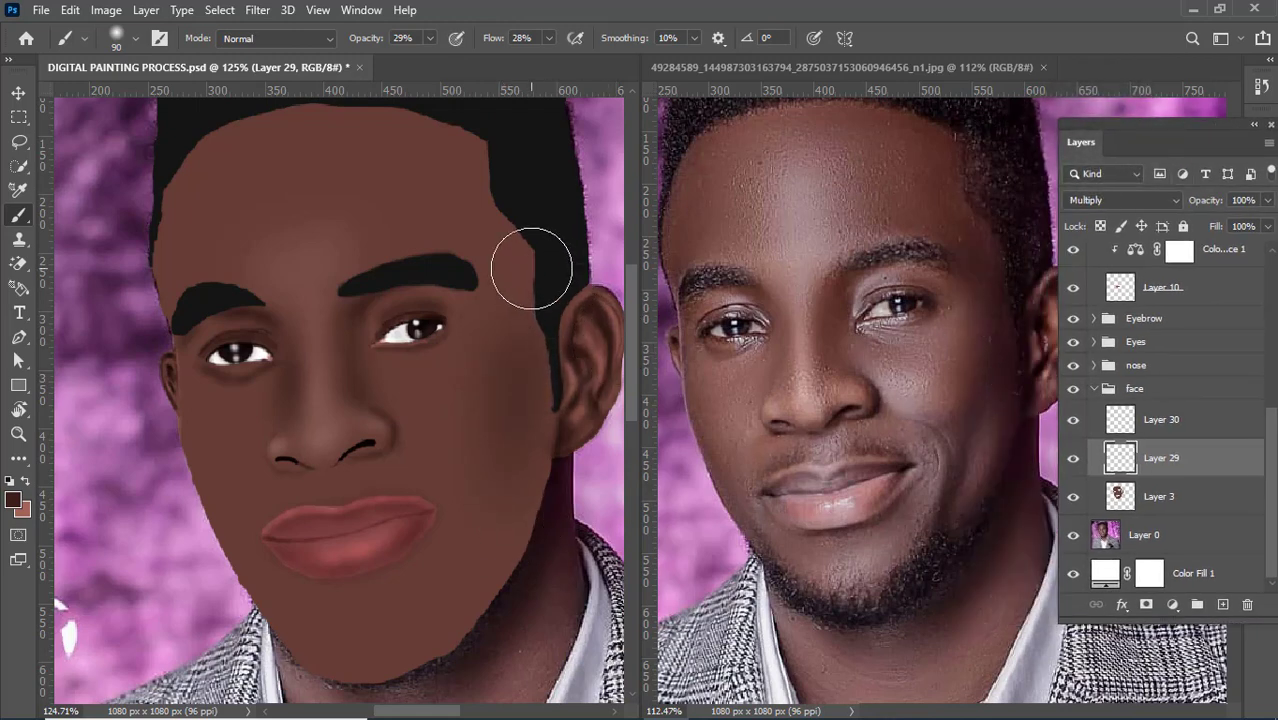
mouse_move(531, 267)
left_mouse_down()
mouse_move(516, 291)
mouse_move(490, 230)
left_mouse_up()
mouse_move(543, 314)
left_mouse_down()
mouse_move(540, 597)
mouse_move(569, 614)
mouse_move(534, 548)
mouse_move(524, 584)
left_mouse_up()
key("ctrl+z")
mouse_move(536, 485)
left_mouse_down()
mouse_move(497, 648)
mouse_move(516, 629)
mouse_move(540, 548)
mouse_move(494, 645)
mouse_move(443, 697)
mouse_move(499, 619)
mouse_move(498, 598)
mouse_move(400, 700)
mouse_move(472, 618)
mouse_move(378, 694)
mouse_move(424, 639)
left_mouse_up()
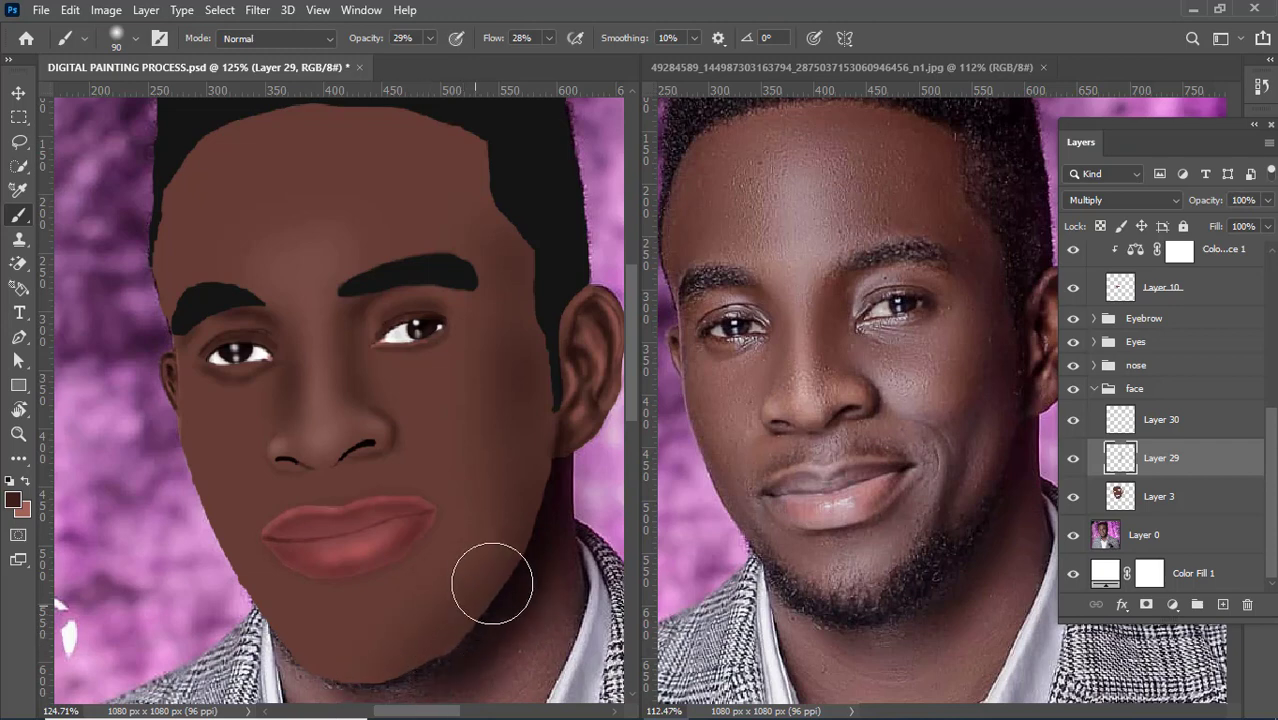
Step: Try another shadow stroke from the jaw up to the cheek beside the larger ear, and undo it
mouse_move(492, 584)
left_mouse_down()
mouse_move(534, 526)
mouse_move(551, 408)
left_mouse_up()
key("ctrl+z")
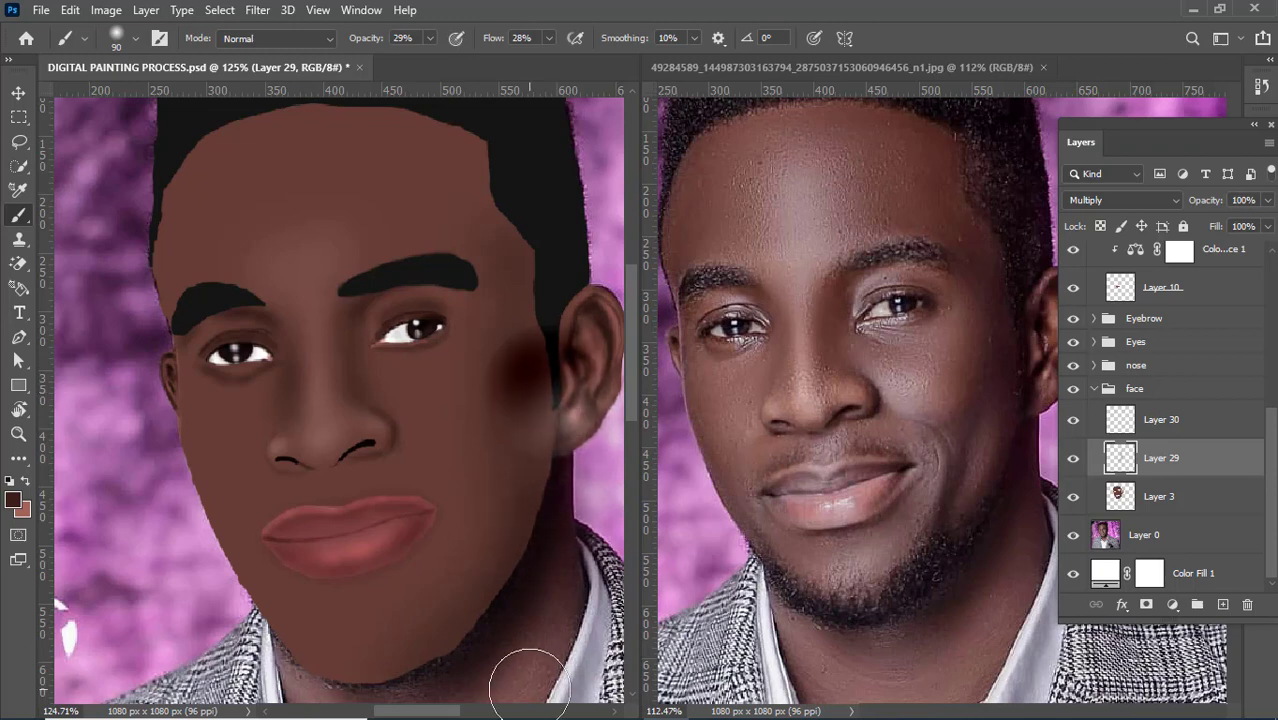
key("ctrl+z")
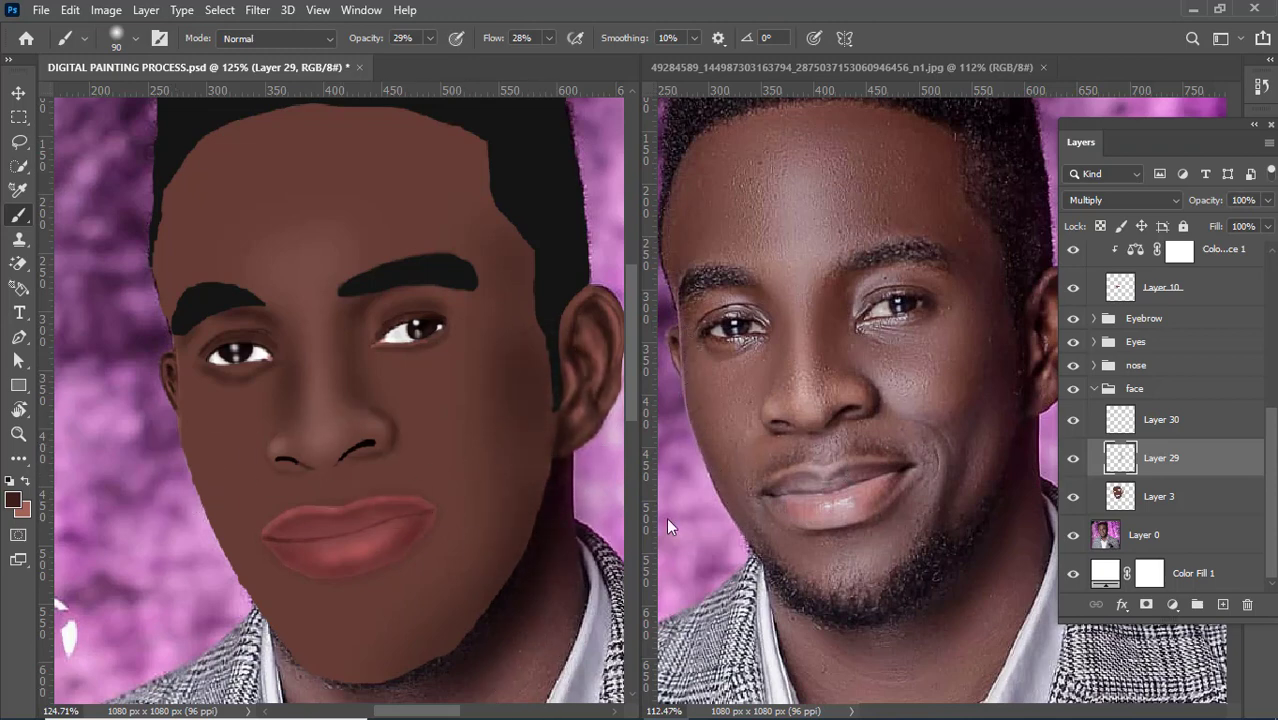
Step: Brush soft shadow along the face edge on the smaller ear's side, from the cheek down to the chin
mouse_move(128, 400)
left_mouse_down()
mouse_move(165, 400)
mouse_move(161, 485)
mouse_move(150, 470)
mouse_move(171, 550)
mouse_move(184, 540)
mouse_move(191, 565)
mouse_move(160, 520)
mouse_move(171, 514)
mouse_move(216, 620)
mouse_move(208, 579)
mouse_move(218, 625)
mouse_move(147, 480)
mouse_move(137, 363)
left_mouse_up()
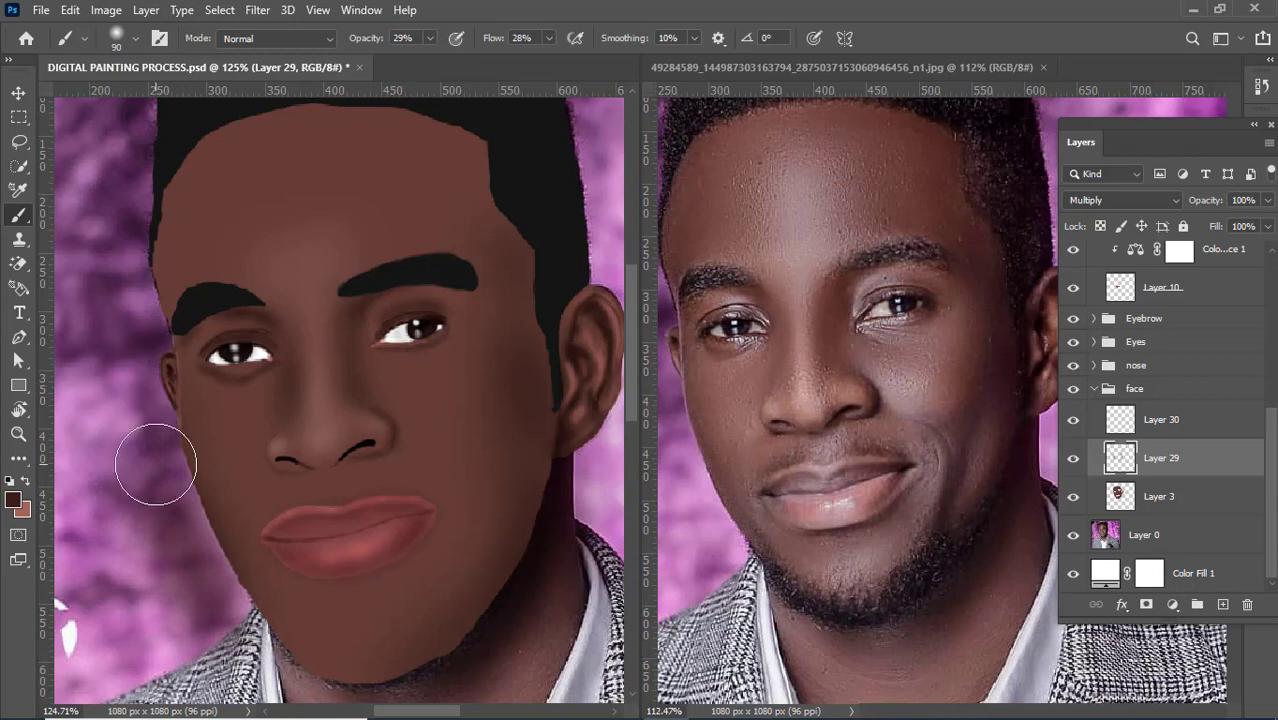
mouse_move(150, 464)
left_mouse_down()
mouse_move(167, 544)
mouse_move(199, 607)
mouse_move(178, 523)
mouse_move(222, 620)
mouse_move(237, 622)
mouse_move(208, 591)
mouse_move(225, 651)
left_mouse_up()
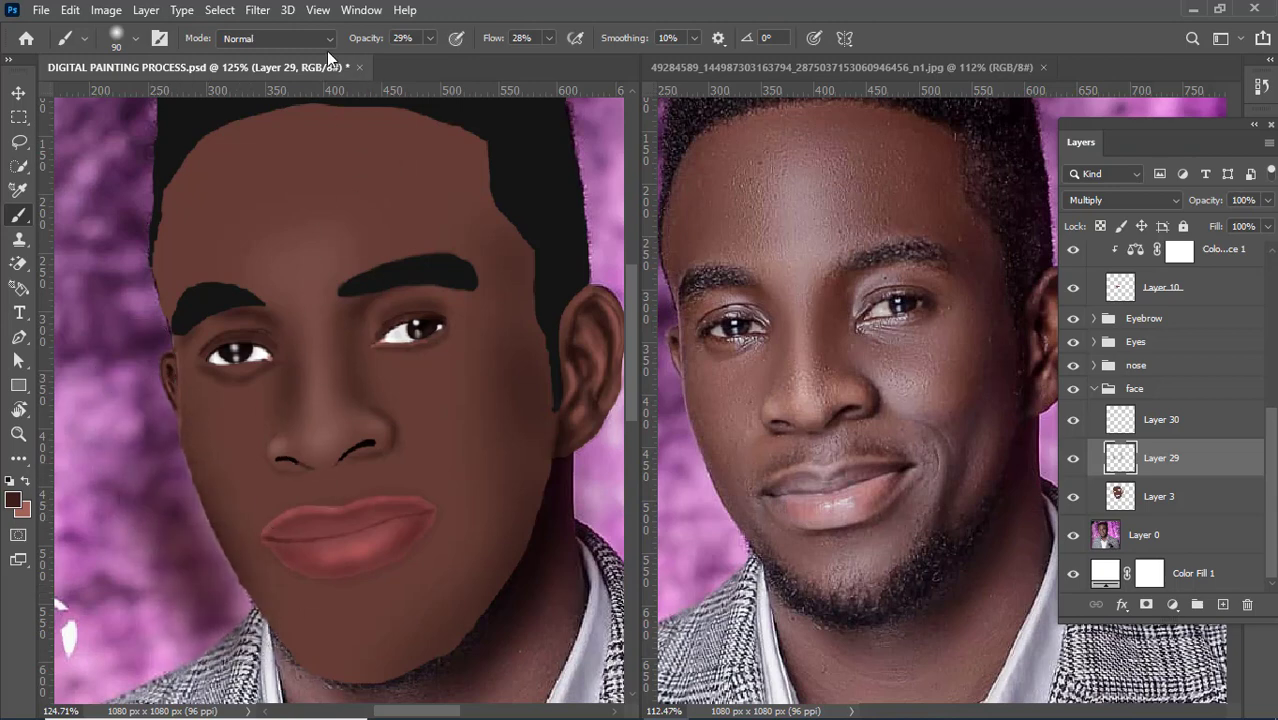
mouse_move(206, 601)
left_mouse_down()
mouse_move(237, 655)
mouse_move(217, 607)
mouse_move(280, 686)
left_mouse_up()
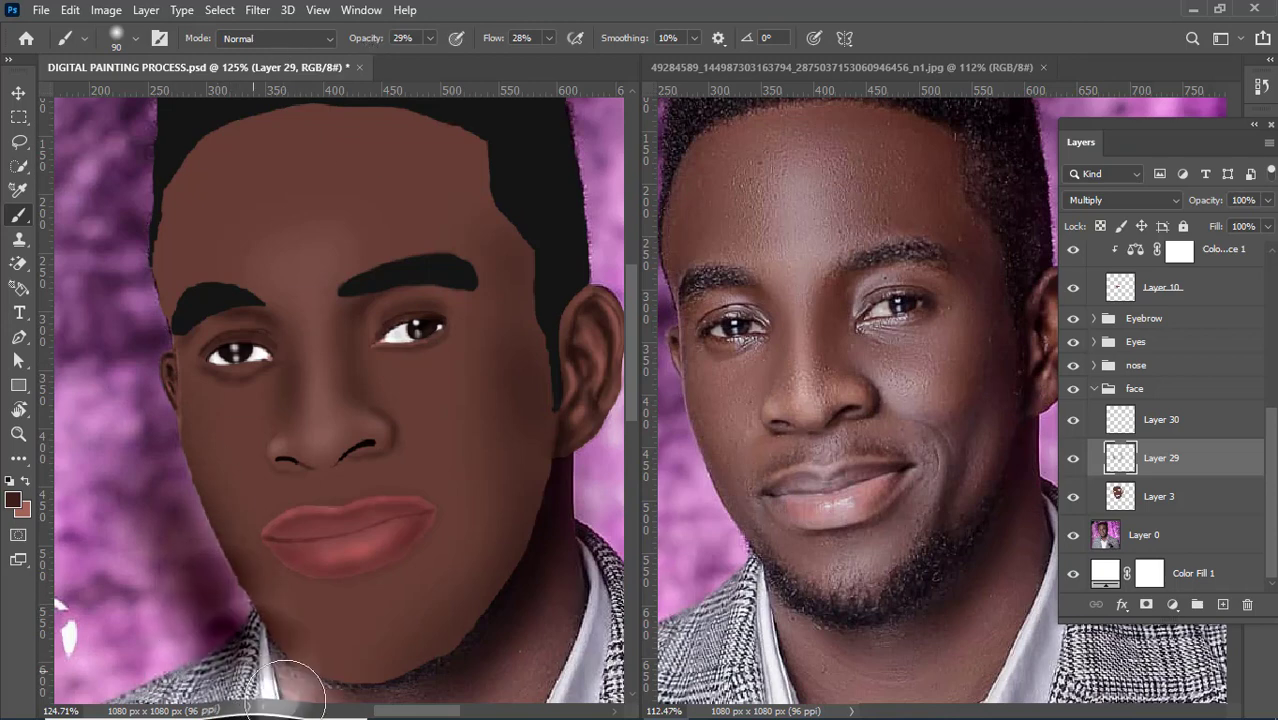
Step: Dismiss the Windows search pane and brush soft shadow down the lower cheek toward the jaw on the larger ear's side
left_click(294, 705)
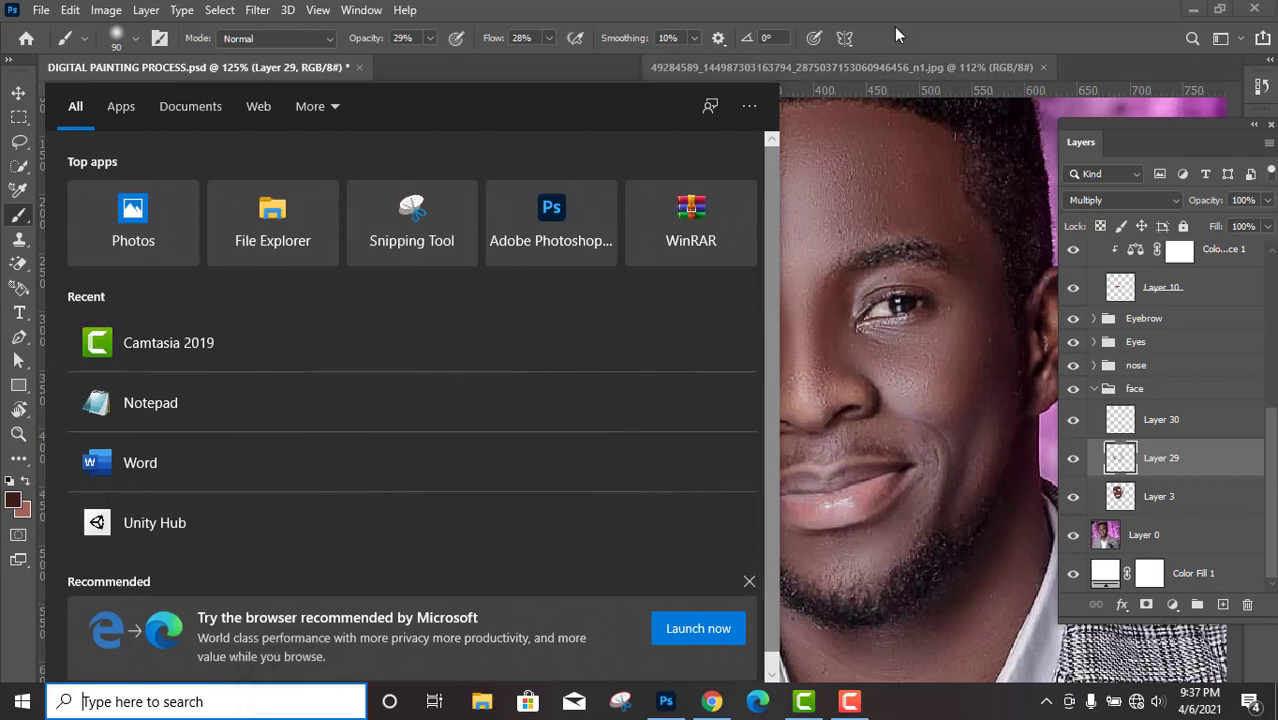
left_click(912, 34)
mouse_move(518, 505)
left_mouse_down()
mouse_move(515, 616)
mouse_move(520, 585)
left_mouse_up()
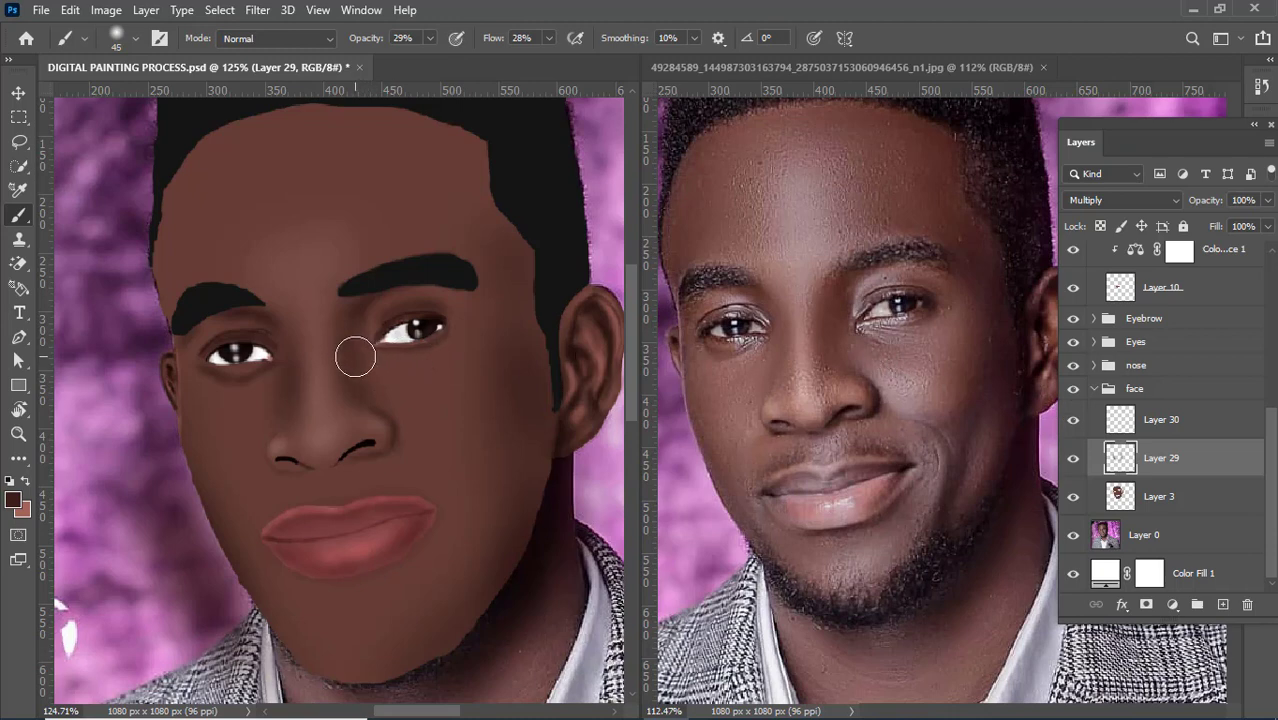
Step: Try shadow strokes beside the nose and under the eye on the larger ear's side, and undo them
mouse_move(355, 357)
left_mouse_down()
mouse_move(376, 391)
mouse_move(408, 382)
mouse_move(369, 366)
mouse_move(418, 377)
mouse_move(366, 368)
left_mouse_up()
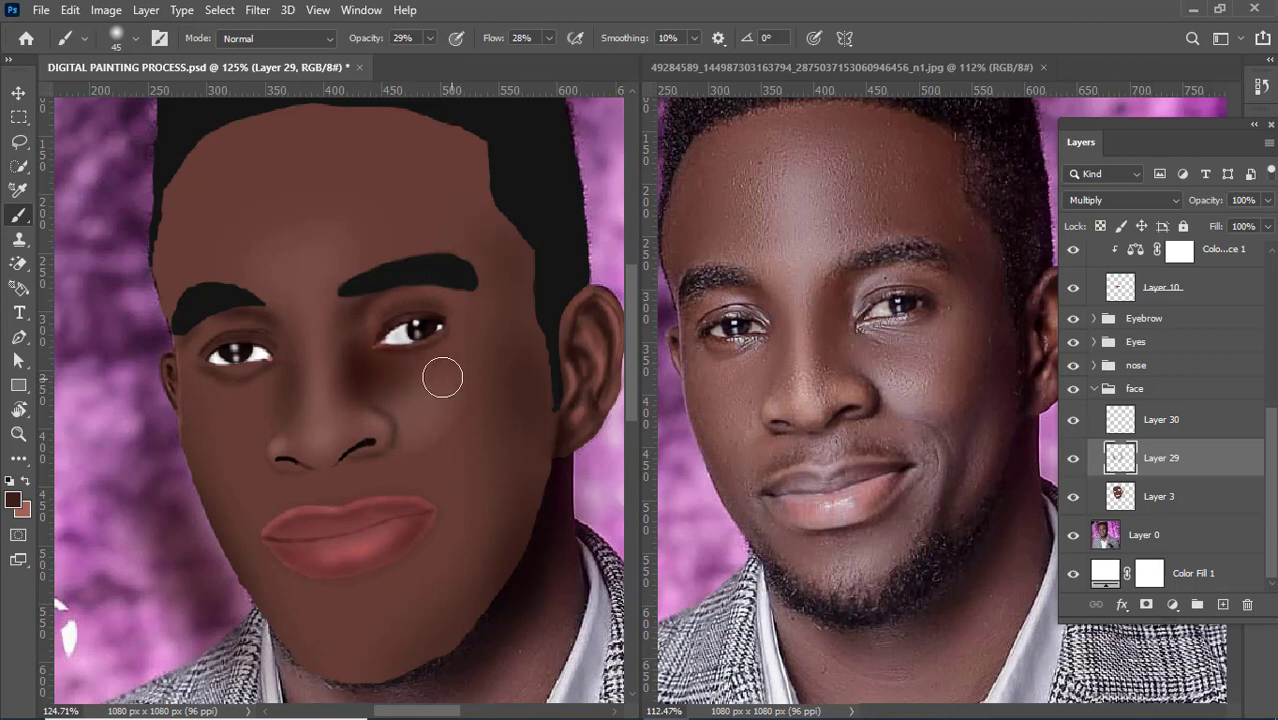
key("ctrl+z")
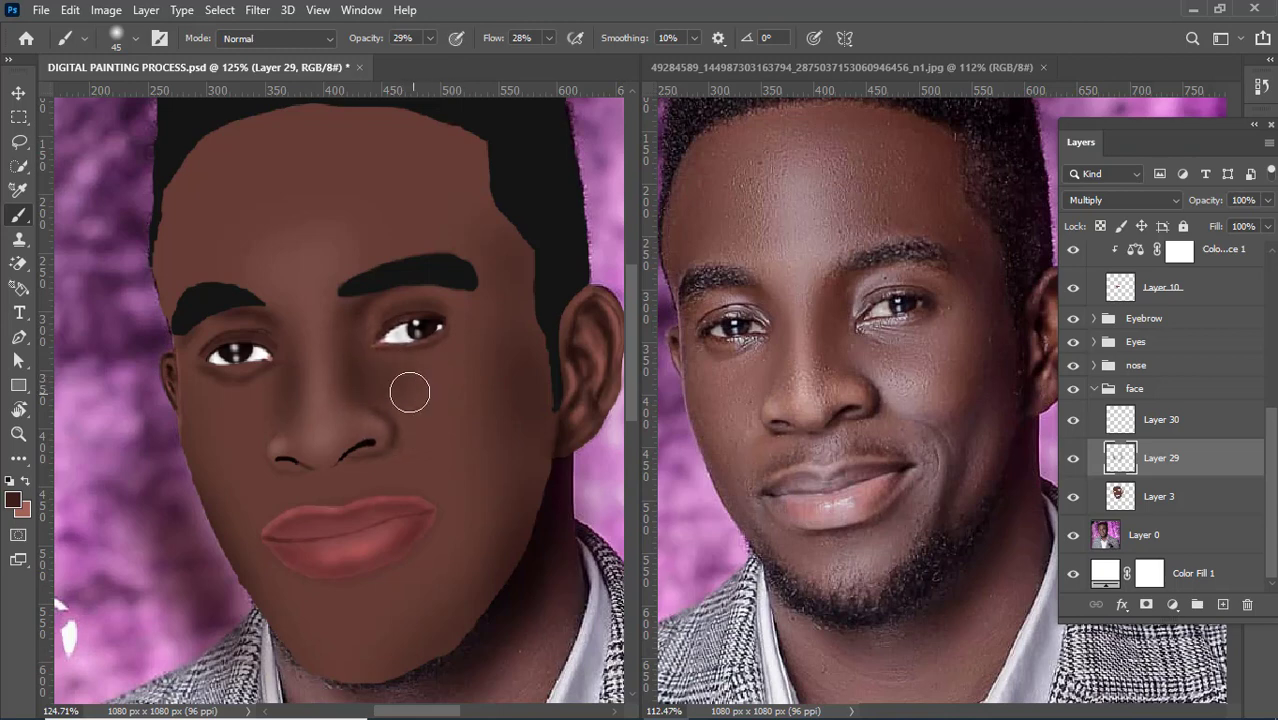
mouse_move(410, 393)
left_mouse_down()
mouse_move(419, 379)
mouse_move(440, 398)
left_mouse_up()
key("ctrl+z")
key("ctrl+z")
key("ctrl+z")
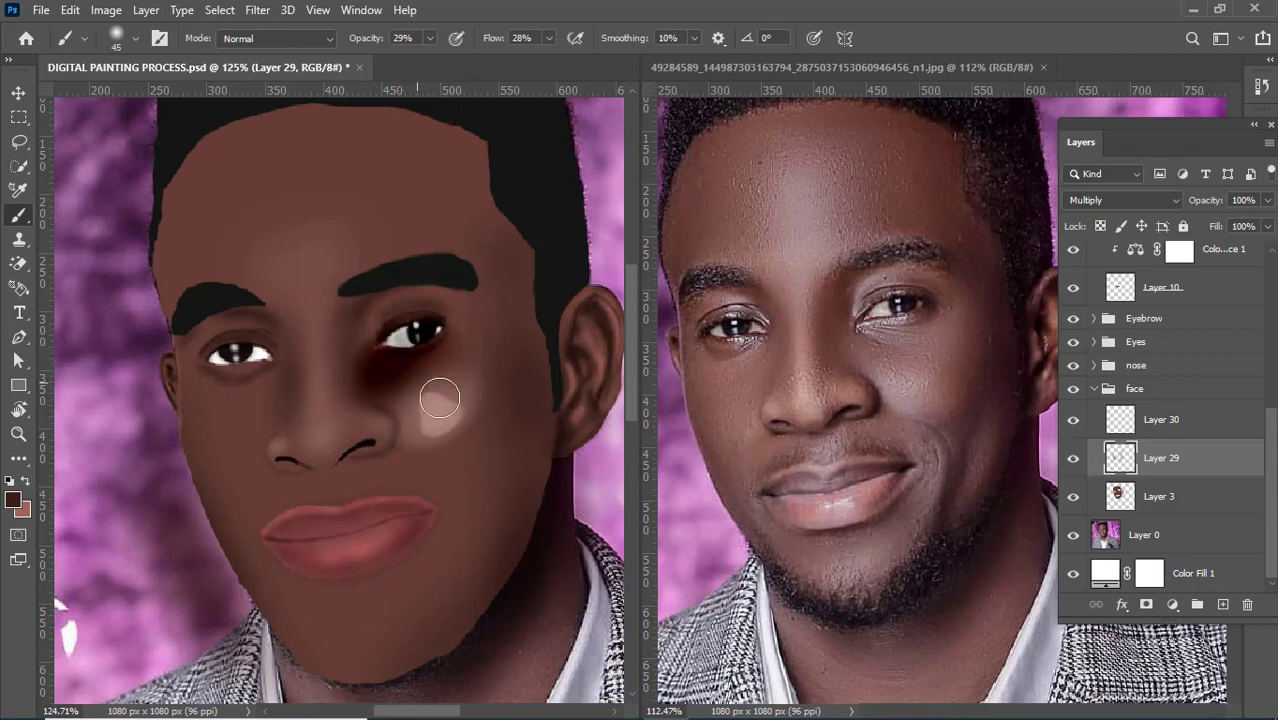
key("ctrl+z")
key("ctrl+shift+z")
key("ctrl+z")
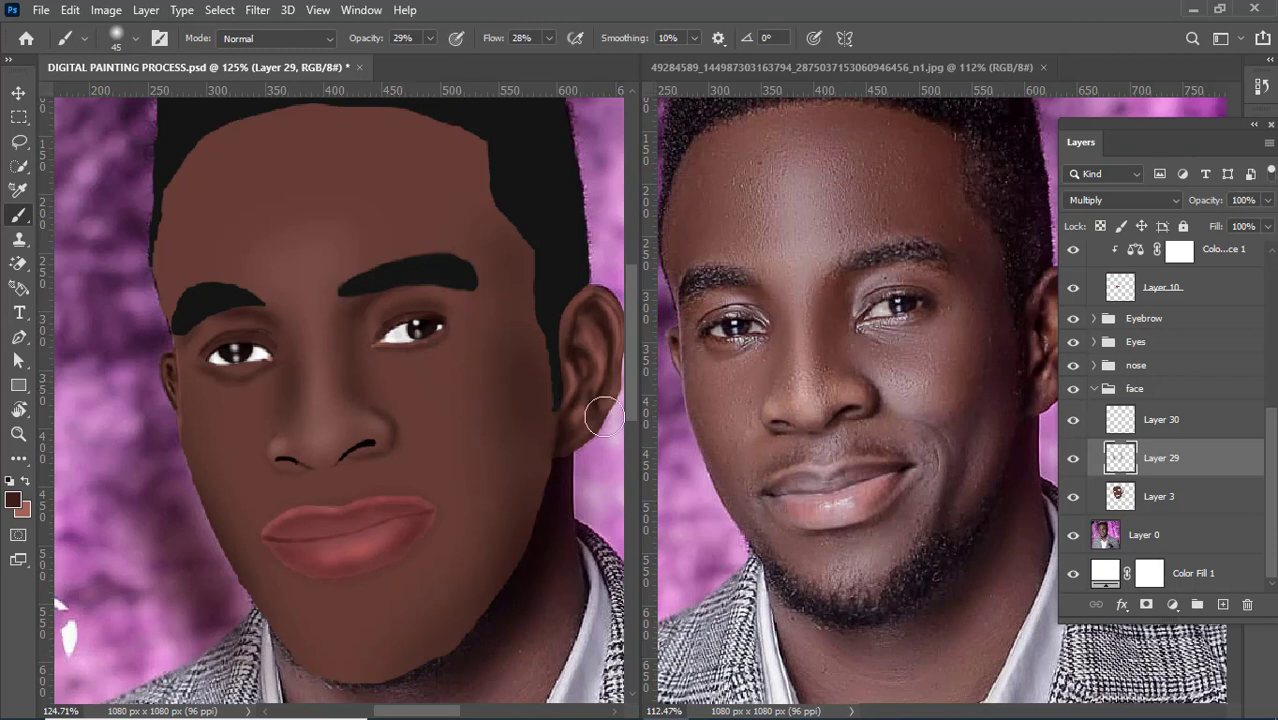
Step: Try a shadow stroke along the face edge in front of the larger ear, and undo it
mouse_move(549, 435)
left_mouse_down()
mouse_move(519, 567)
mouse_move(555, 351)
mouse_move(529, 581)
mouse_move(545, 349)
mouse_move(520, 228)
mouse_move(538, 371)
mouse_move(506, 218)
mouse_move(549, 399)
left_mouse_up()
key("ctrl+z")
key("ctrl+z")
key("ctrl+z")
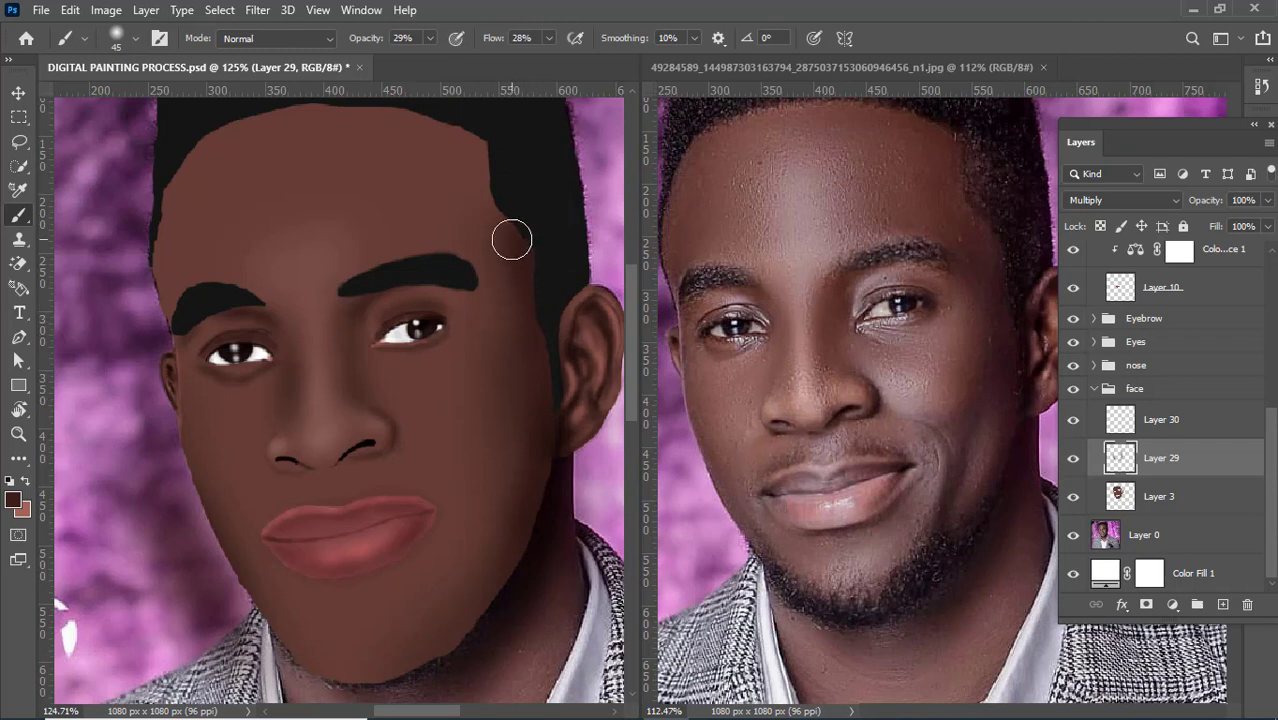
Step: Brush shadow along the temple and forehead hairline on the larger ear's side
mouse_move(511, 239)
left_mouse_down()
mouse_move(496, 204)
mouse_move(513, 242)
mouse_move(459, 126)
mouse_move(496, 208)
left_mouse_up()
left_click_drag(474, 145, 530, 250)
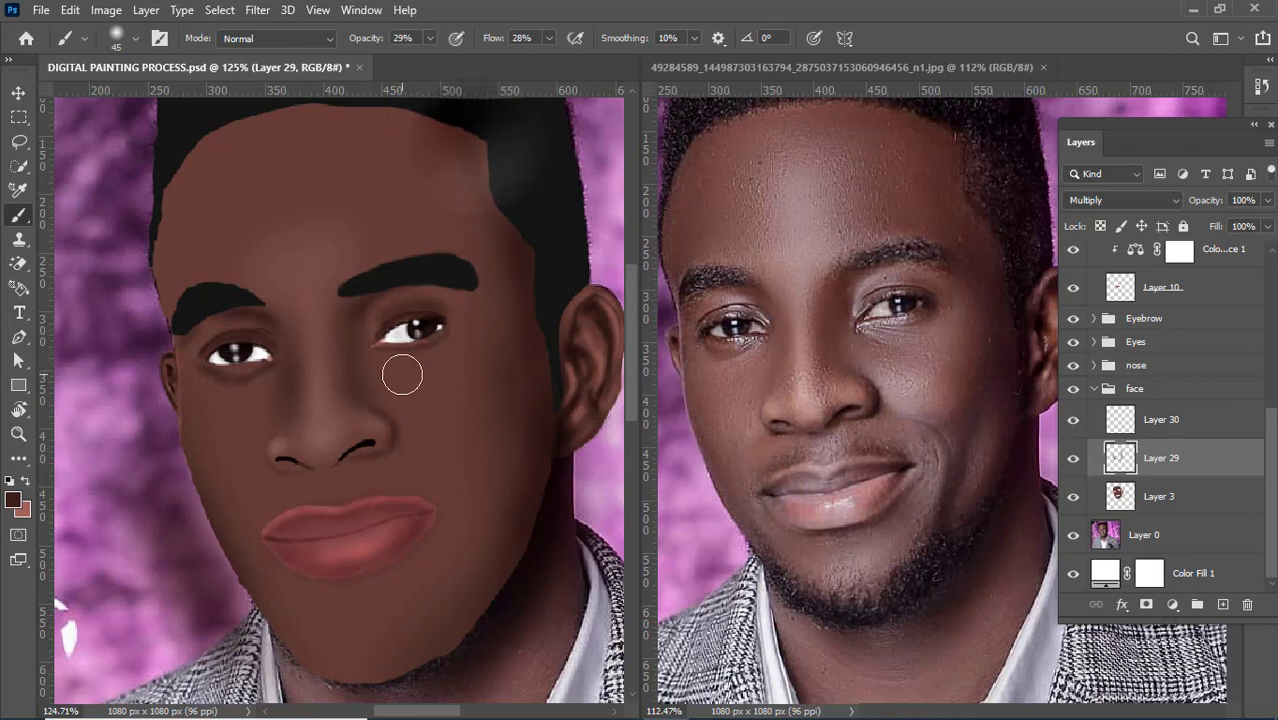
Step: Lower the brush to 11% opacity and 19% flow and add faint shadow under the eye and at the temple
left_click_drag(372, 40, 357, 43)
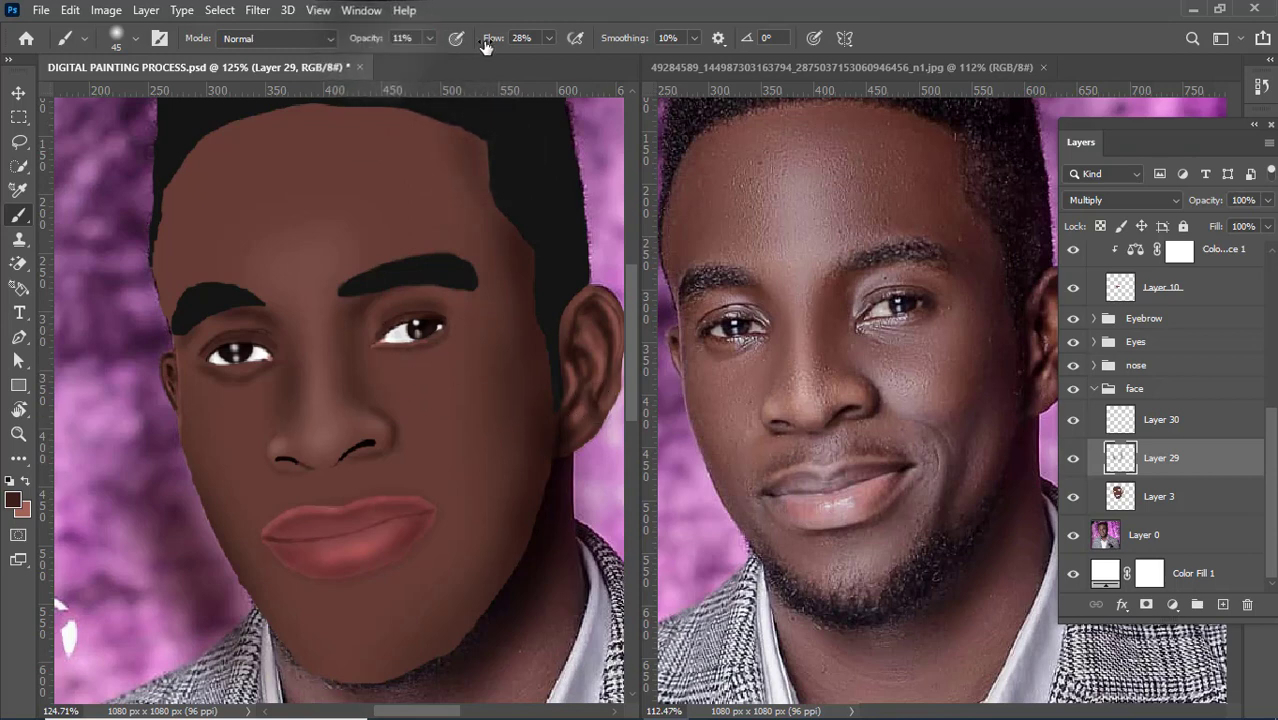
left_click_drag(485, 45, 474, 44)
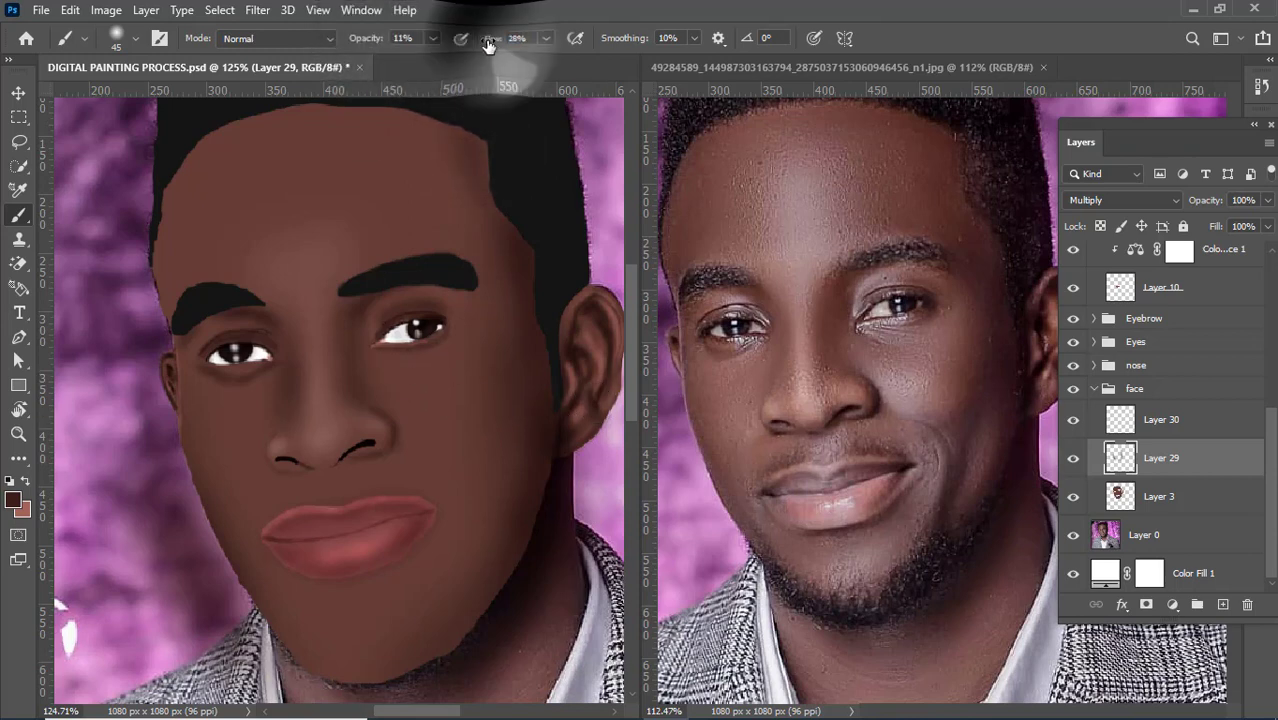
left_click(353, 358, "alt")
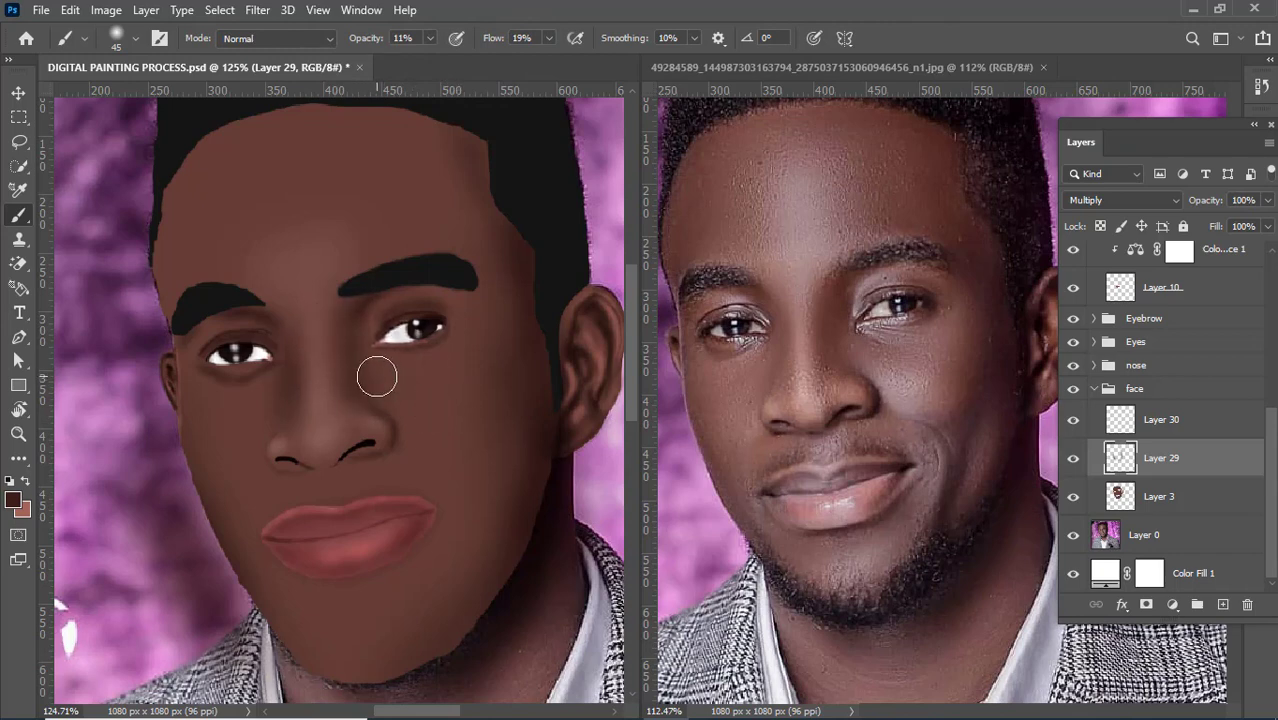
left_click(384, 382, "alt")
left_click(390, 391, "alt")
left_click(397, 377, "alt")
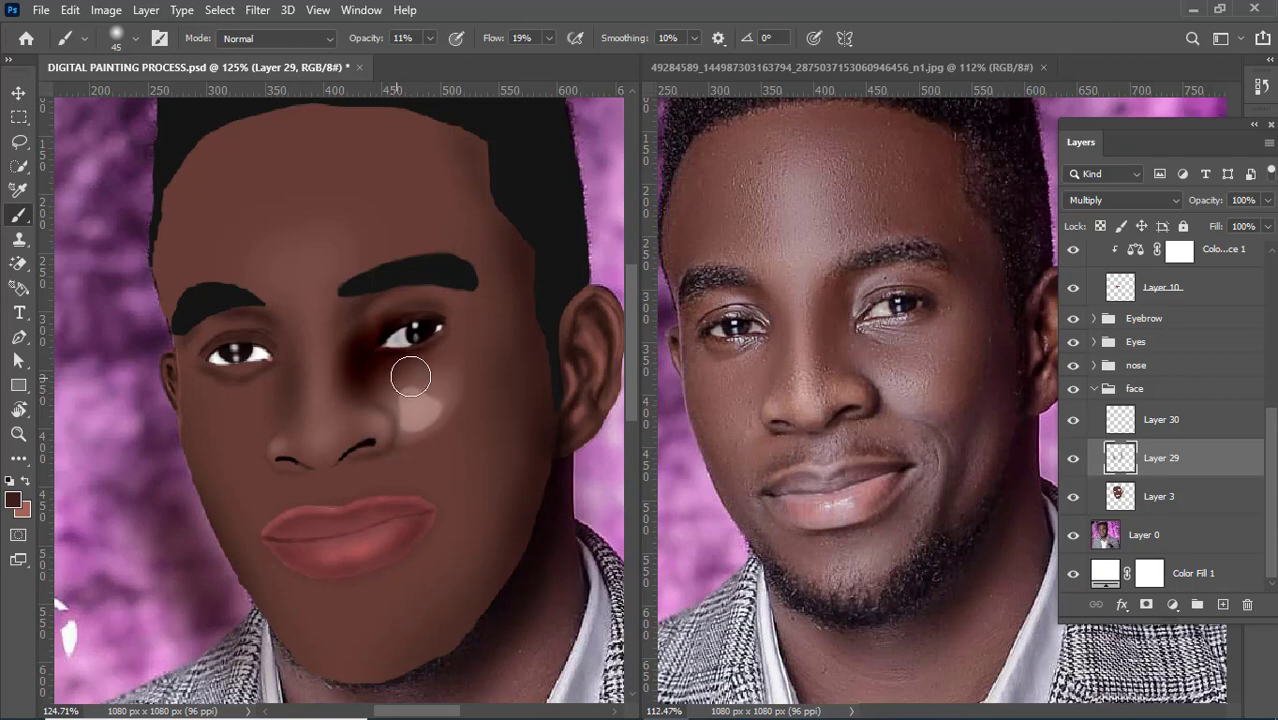
key("ctrl+z")
key("ctrl+z")
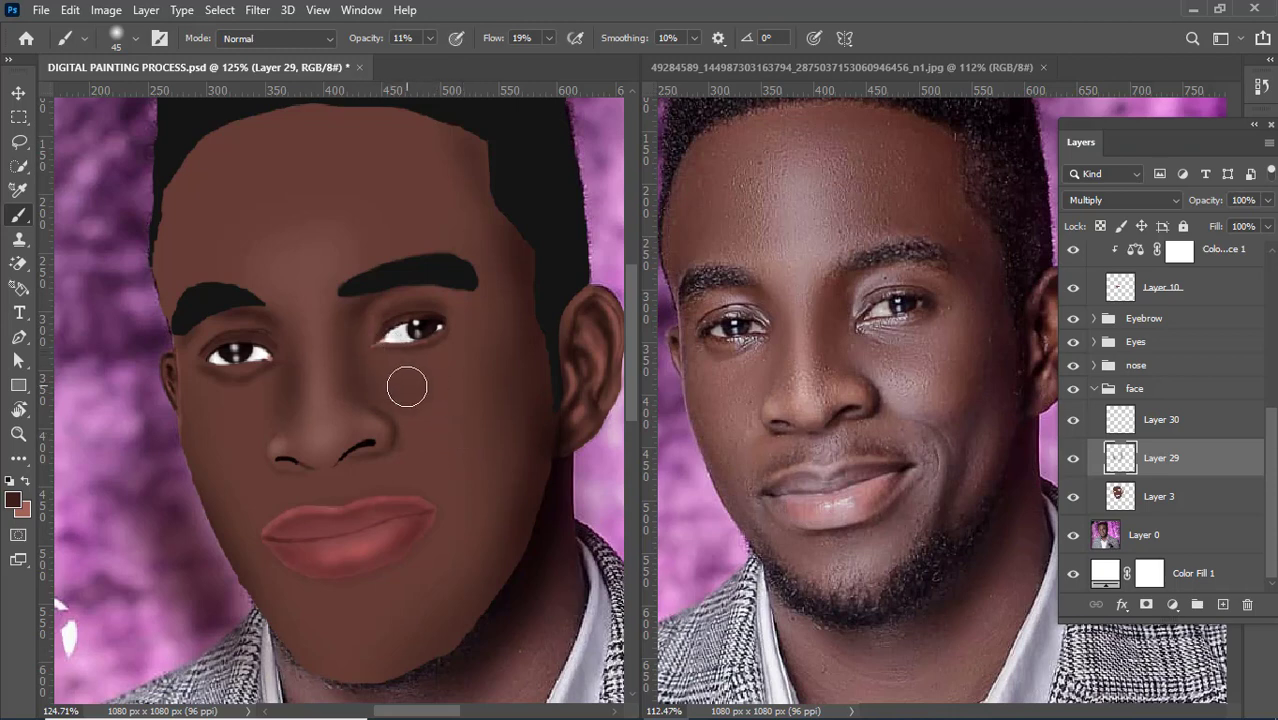
mouse_move(495, 288)
left_mouse_down()
mouse_move(511, 329)
mouse_move(482, 289)
mouse_move(518, 334)
mouse_move(478, 277)
mouse_move(517, 320)
mouse_move(490, 348)
mouse_move(465, 297)
mouse_move(476, 283)
mouse_move(505, 317)
left_mouse_up()
Step: Swap to the lighter reddish-brown paint colour and set the brush opacity to 18%
left_click(28, 480)
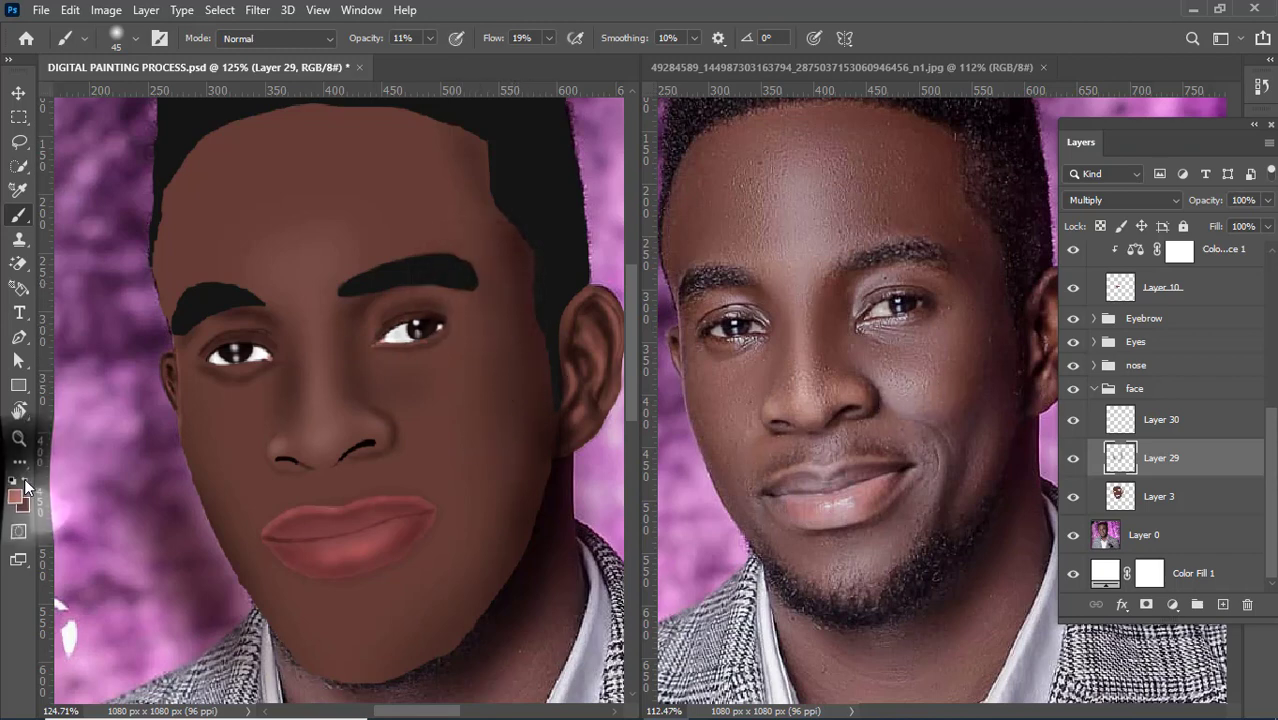
left_click_drag(359, 45, 366, 46)
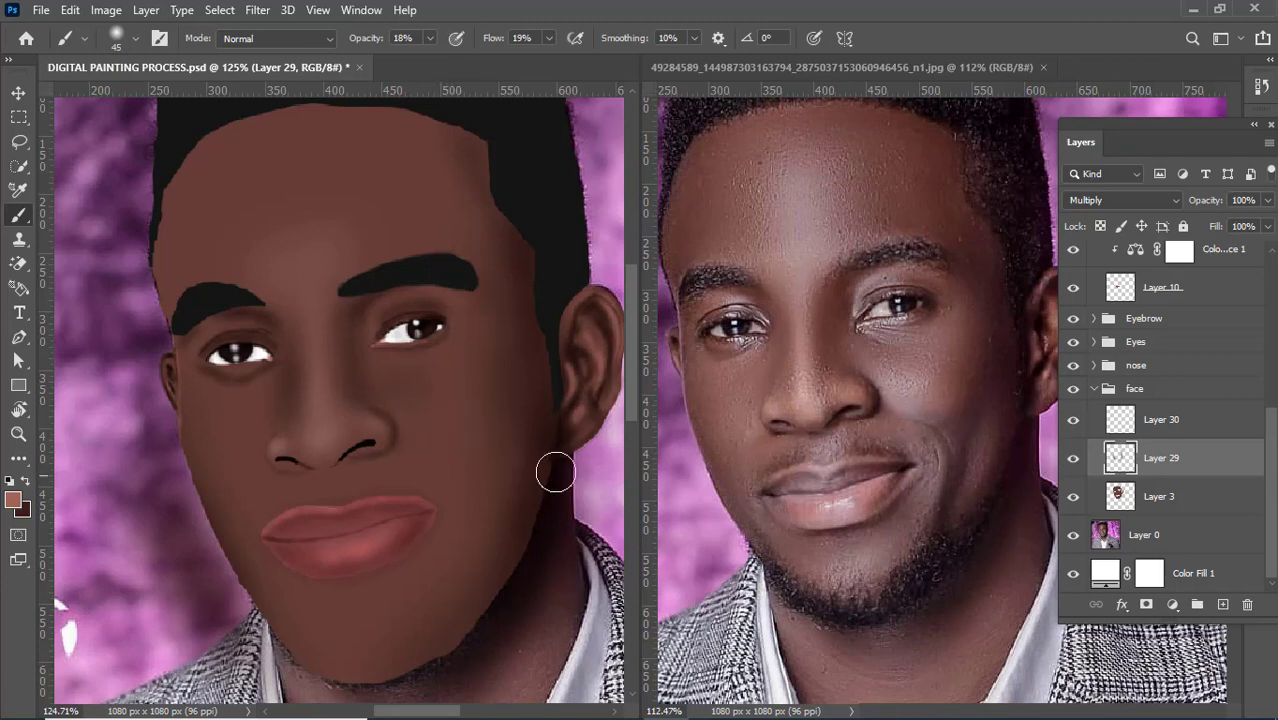
Step: Try a lighter stroke on the cheek on the Multiply layer, Layer 29, and undo it
key("ctrl+z")
key("ctrl+z")
key("ctrl+z")
mouse_move(469, 427)
left_mouse_down()
mouse_move(467, 471)
mouse_move(411, 426)
mouse_move(463, 429)
left_mouse_up()
key("ctrl+z")
key("ctrl+shift+z")
key("ctrl+z")
key("ctrl+z")
key("ctrl+z")
key("ctrl+z")
key("ctrl+z")
key("ctrl+z")
key("ctrl+z")
key("ctrl+z")
key("ctrl+z")
Step: Select Layer 30, test a highlight stroke on the cheek, and set the layer's blend mode to Normal
left_click_drag(1168, 429, 1197, 443)
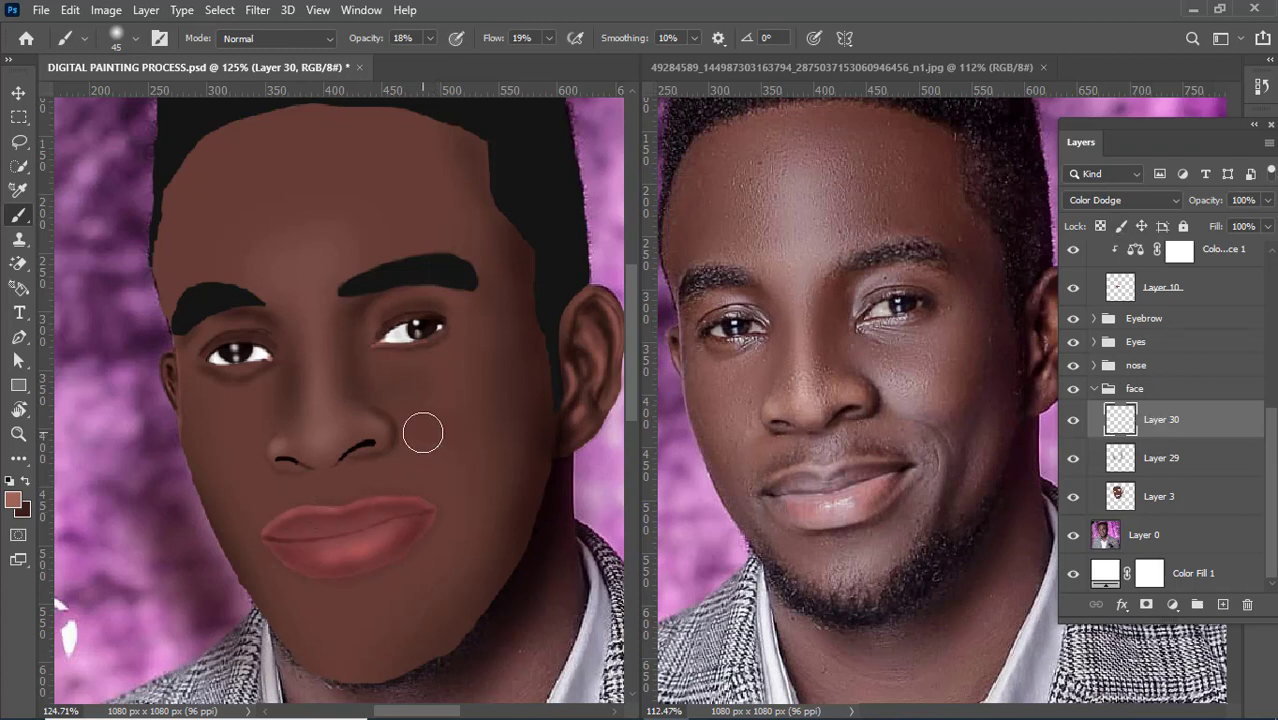
key("ctrl+z")
key("ctrl+z")
key("ctrl+z")
key("ctrl+z")
key("ctrl+z")
key("ctrl+z")
key("ctrl+z")
key("ctrl+z")
key("ctrl+z")
mouse_move(453, 418)
left_mouse_down()
mouse_move(459, 435)
mouse_move(445, 439)
mouse_move(478, 439)
left_mouse_up()
left_click(1125, 205)
left_click(1117, 218)
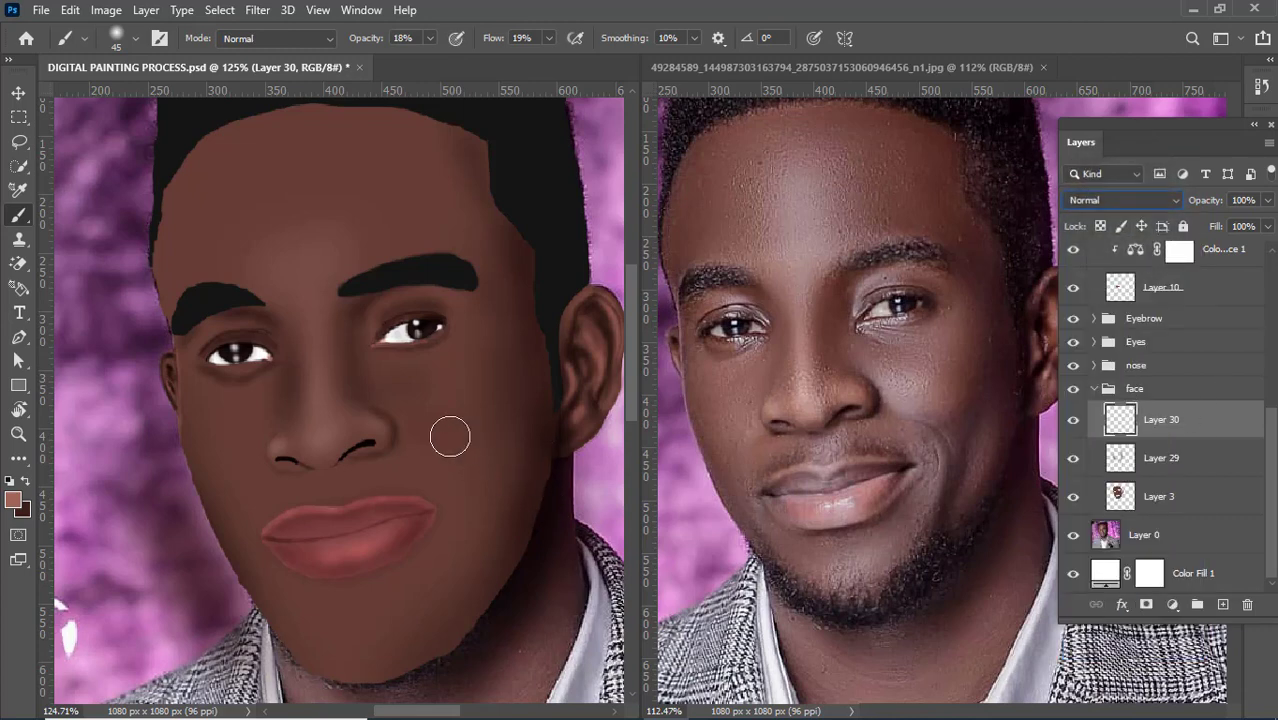
Step: Try a soft highlight stroke on the cheek beside the nostril, and undo it
mouse_move(410, 425)
left_mouse_down()
mouse_move(491, 446)
mouse_move(419, 408)
mouse_move(468, 418)
mouse_move(422, 420)
mouse_move(479, 419)
mouse_move(430, 445)
left_mouse_up()
key("ctrl+z")
key("ctrl+z")
key("ctrl+z")
key("ctrl+z")
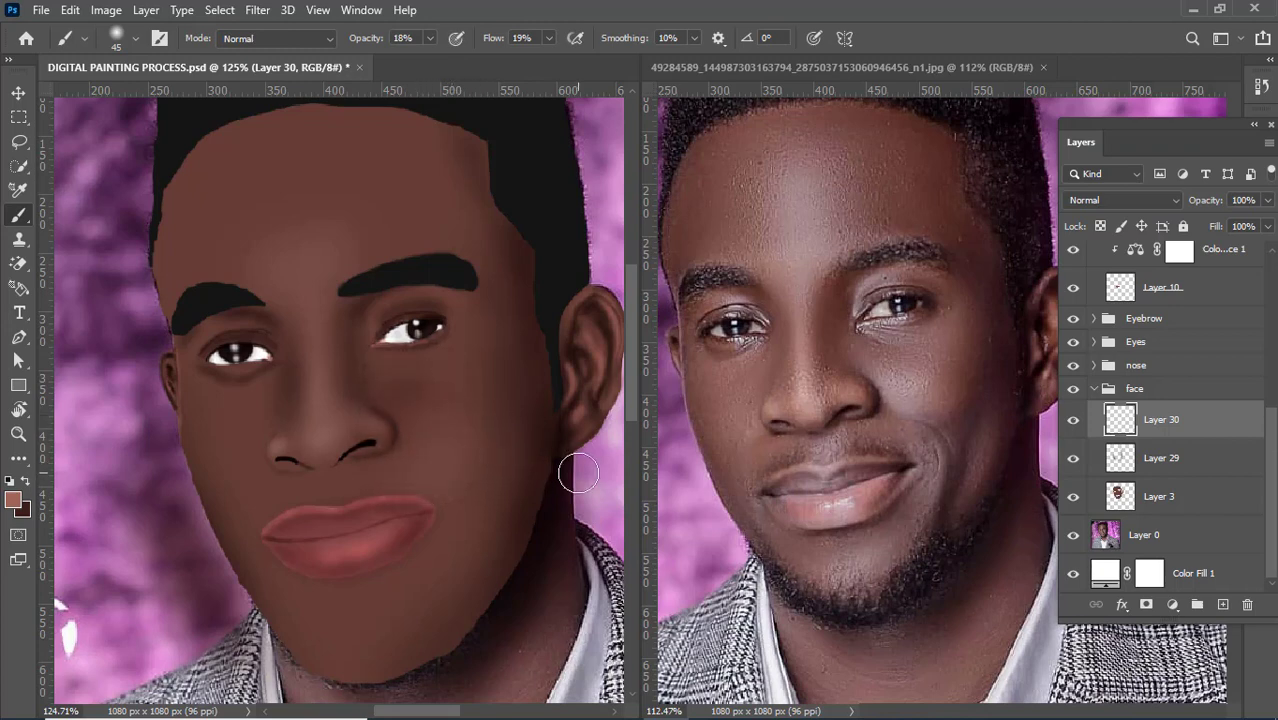
Step: Redo the highlight strokes on the cheek on Layer 30 and undo the last ones
key("ctrl+shift+z")
key("ctrl+shift+z")
key("ctrl+shift+z")
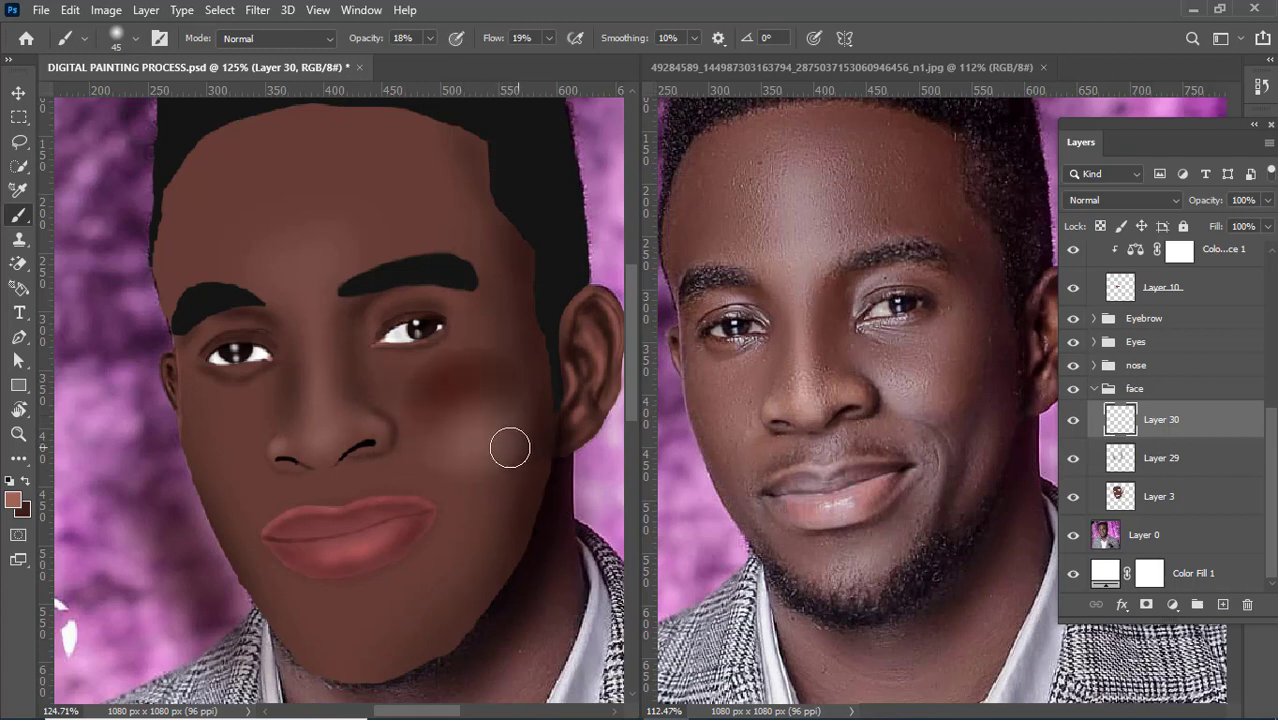
key("ctrl+shift+z")
key("ctrl+shift+z")
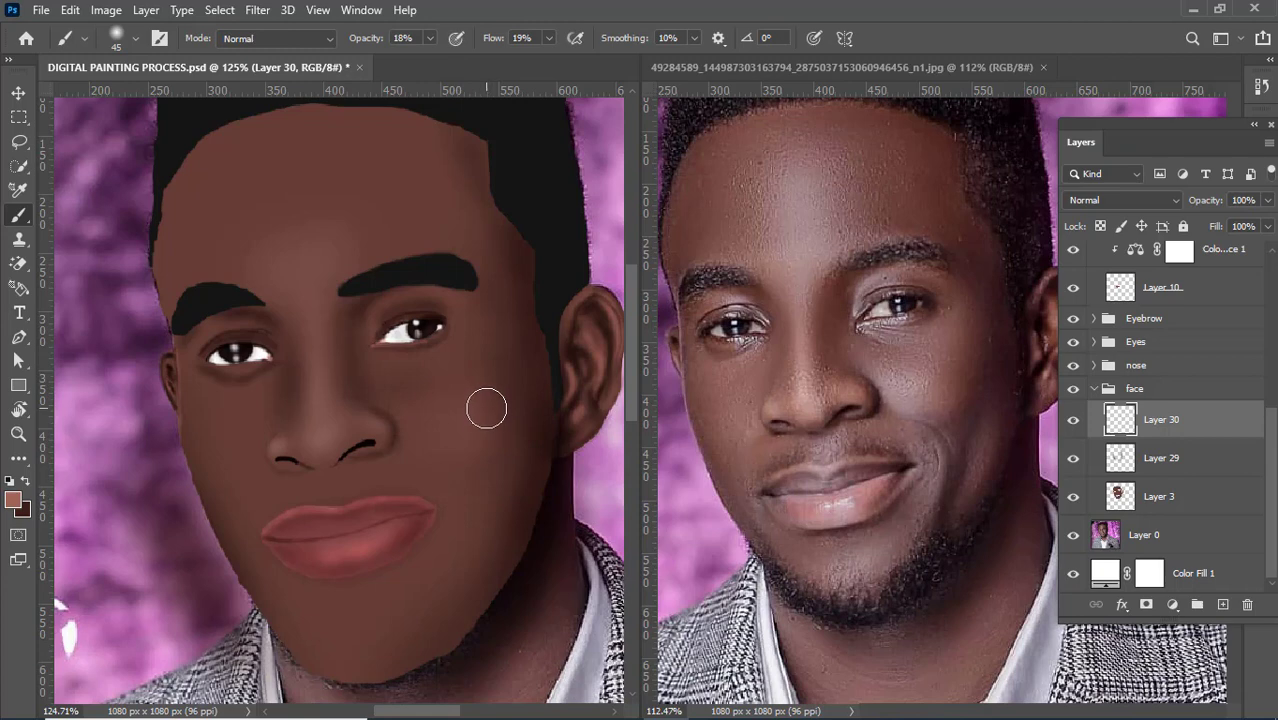
key("ctrl+shift+z")
key("ctrl+shift+z")
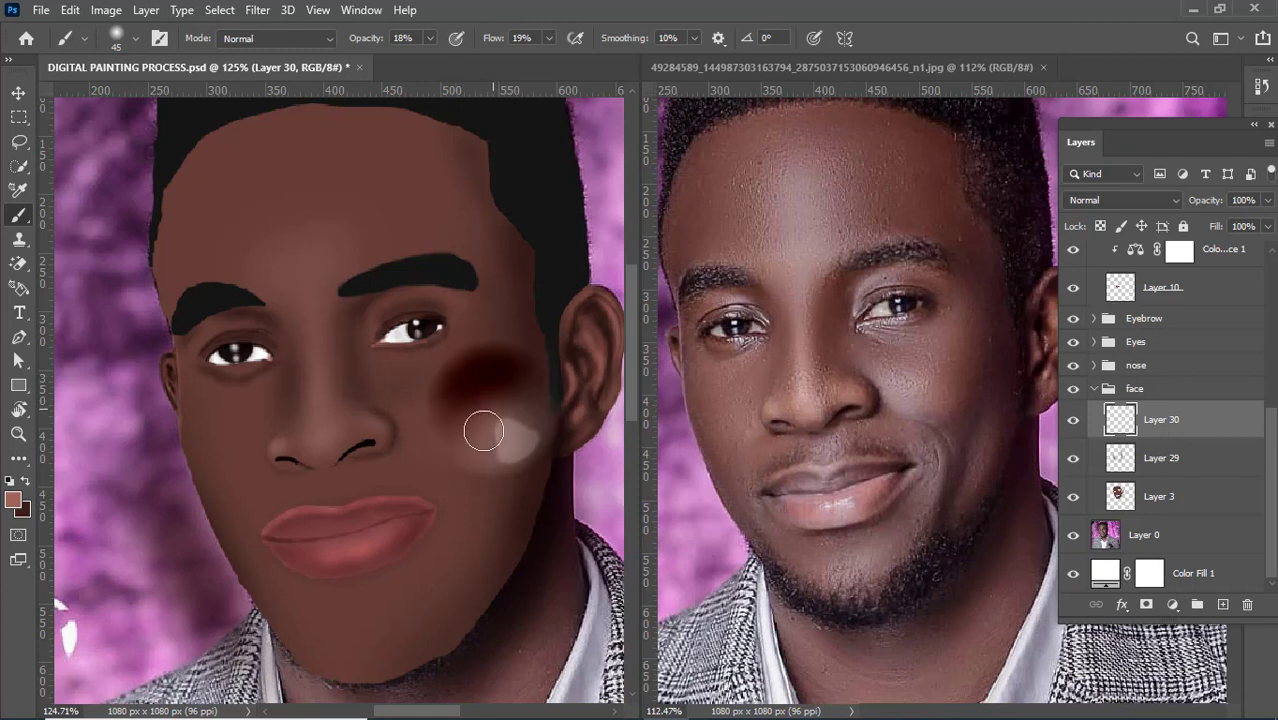
key("ctrl+z")
key("ctrl+z")
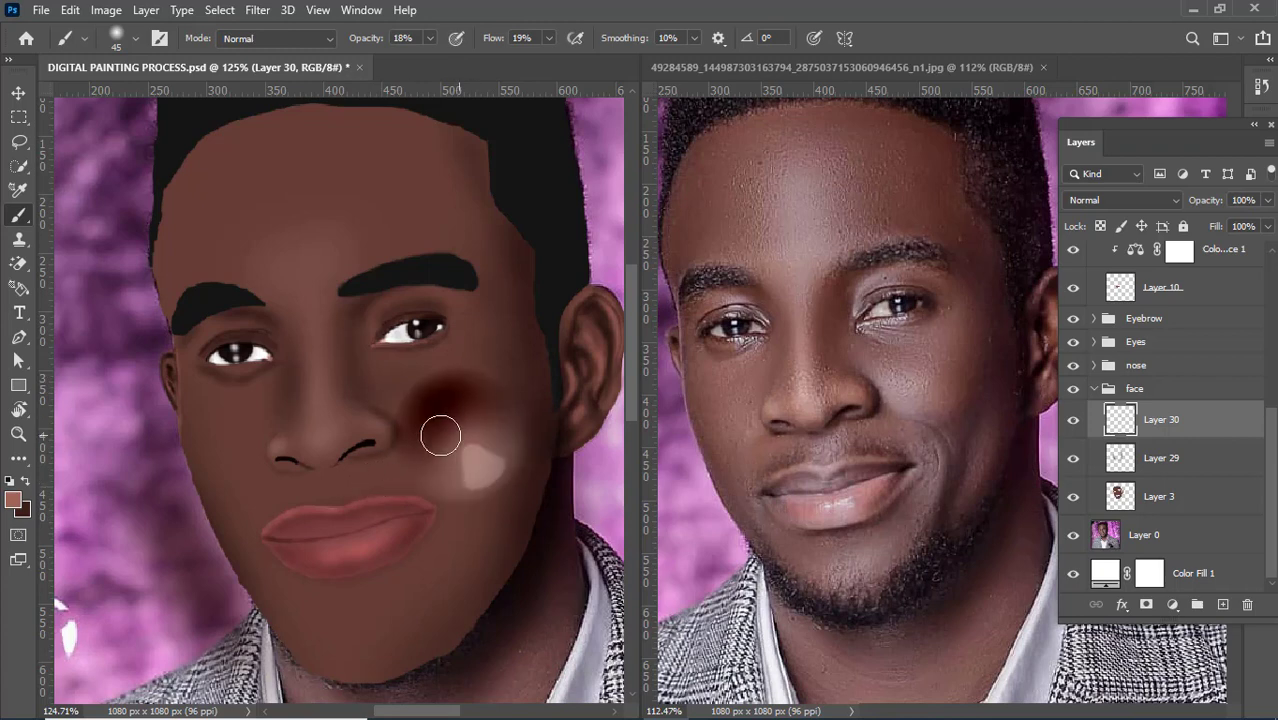
Step: Compare the cheek with and without the highlight strokes by repeatedly undoing and redoing them
key("ctrl+z")
key("ctrl+z")
key("ctrl+z")
key("ctrl+z")
key("ctrl+shift+z")
key("ctrl+shift+z")
key("ctrl+shift+z")
key("ctrl+shift+z")
key("ctrl+z")
key("ctrl+z")
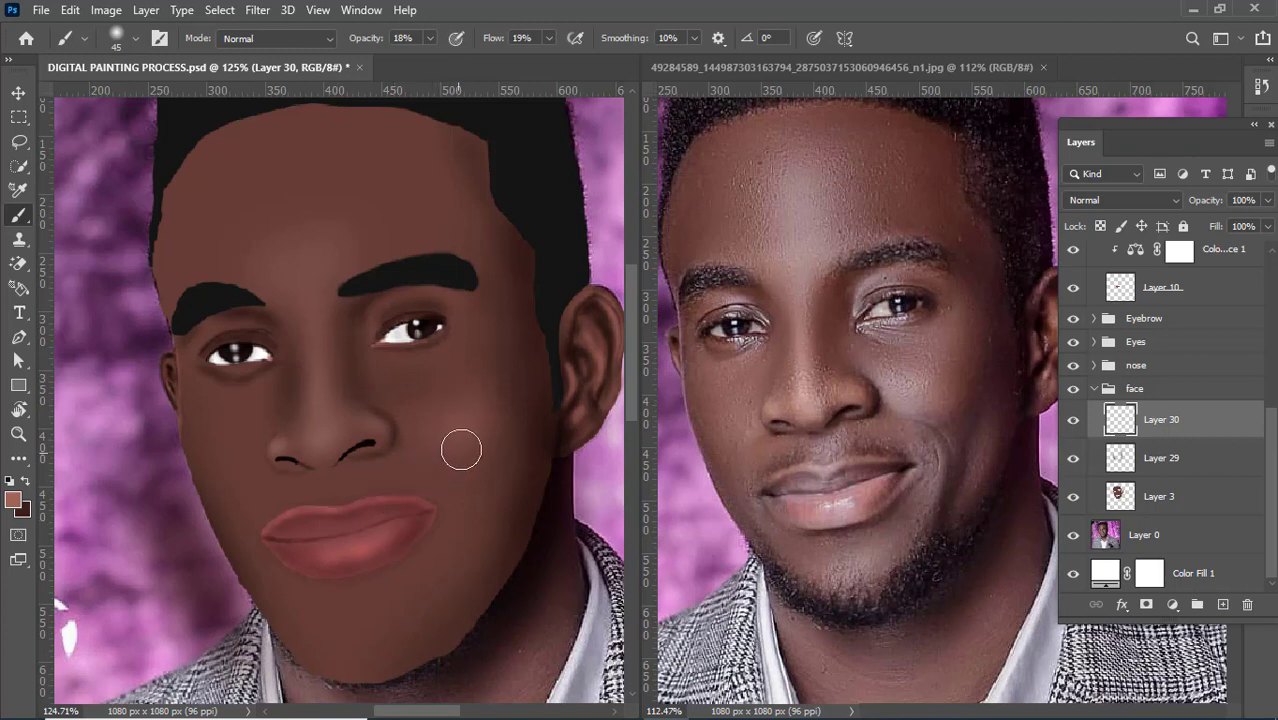
key("ctrl+shift+z")
key("ctrl+shift+z")
key("ctrl+z")
key("ctrl+z")
Step: Brush lighter strokes from the temple down the cheek beside the larger ear, undoing the unwanted ones
left_click_drag(506, 368, 522, 391)
key("ctrl+z")
key("ctrl+z")
mouse_move(515, 343)
left_mouse_down()
mouse_move(499, 348)
mouse_move(488, 419)
left_mouse_up()
left_click_drag(508, 345, 488, 416)
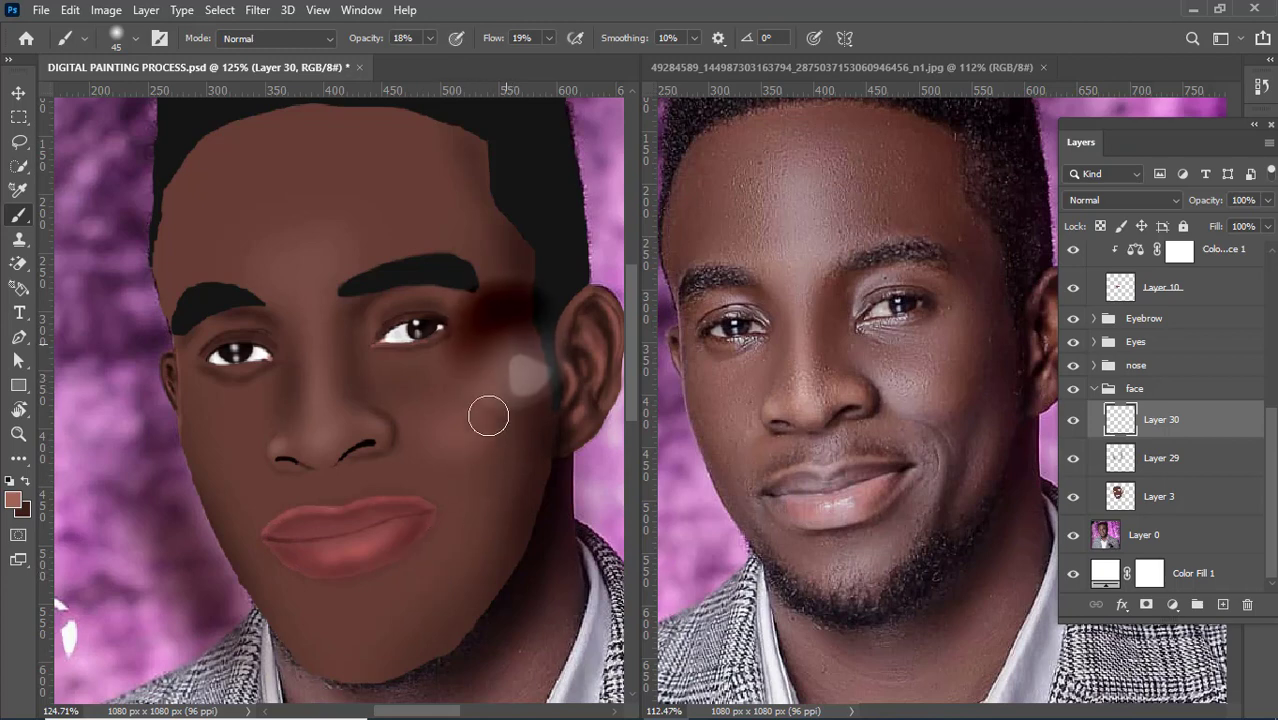
key("ctrl+z")
key("ctrl+z")
key("ctrl+z")
key("ctrl+z")
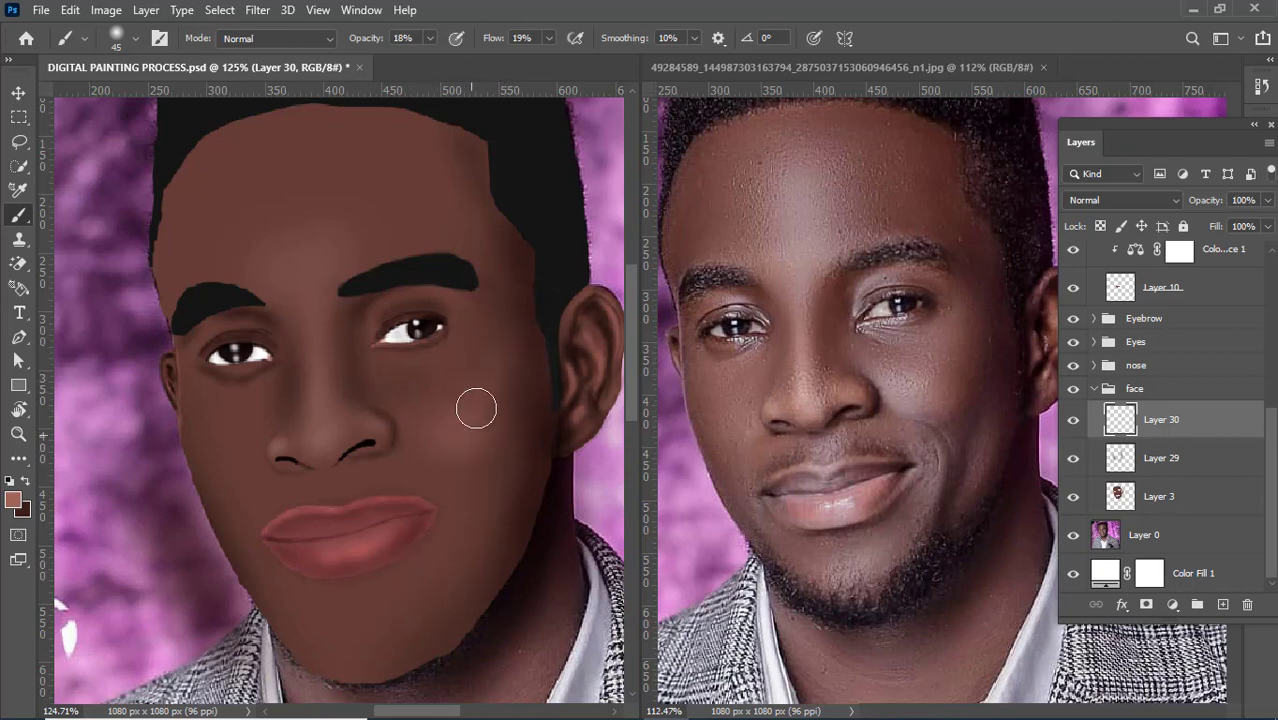
Step: Brush a short highlight on the cheekbone below the outer eye corner, undoing and redoing it to judge the effect
mouse_move(473, 359)
left_mouse_down()
mouse_move(471, 346)
mouse_move(474, 387)
left_mouse_up()
key("ctrl+z")
key("ctrl+z")
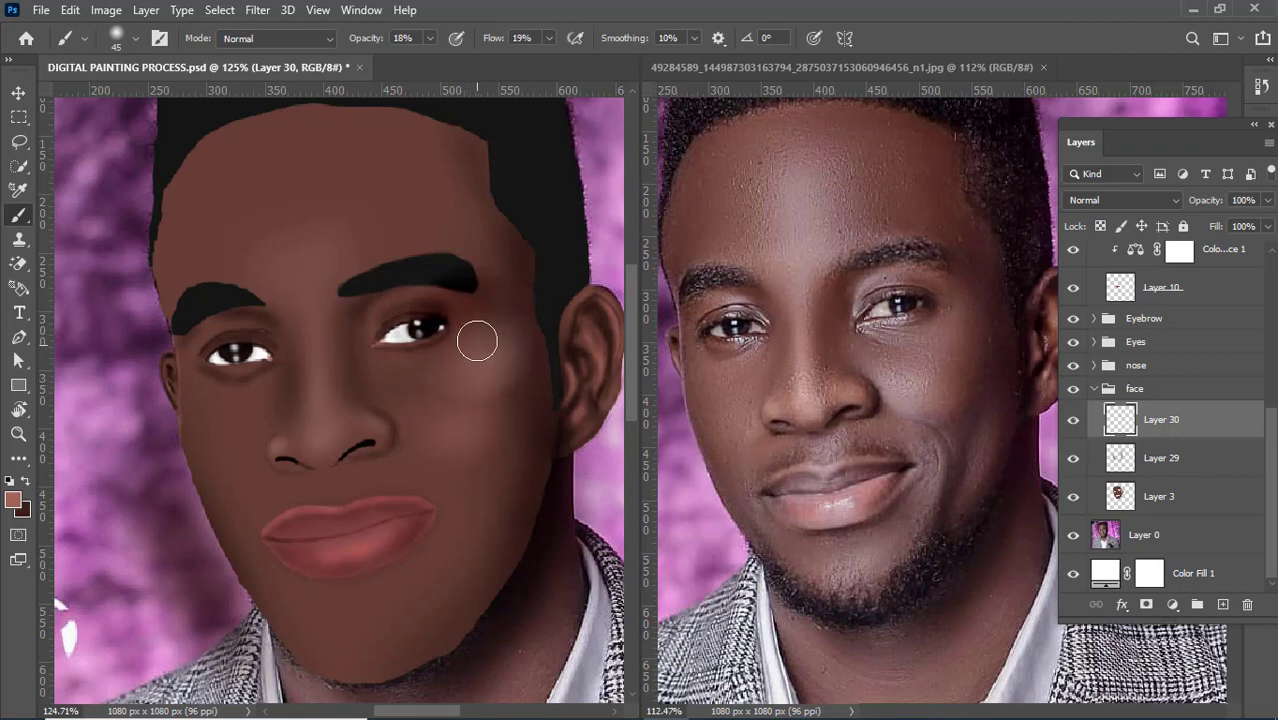
key("ctrl+shift+z")
key("ctrl+shift+z")
key("ctrl+z")
key("ctrl+z")
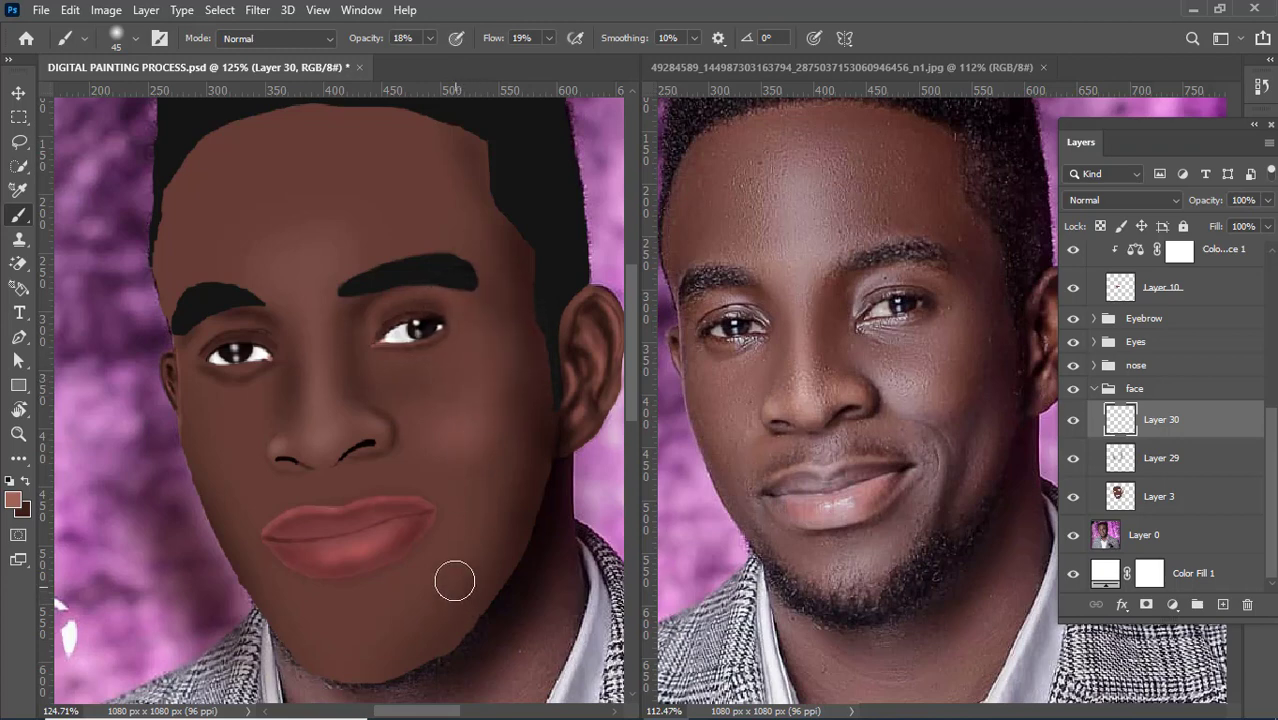
key("ctrl+shift+z")
Step: Try another highlight stroke on the cheek between the nostril and the larger ear, and undo it
mouse_move(433, 409)
left_mouse_down()
mouse_move(404, 439)
mouse_move(463, 419)
mouse_move(421, 420)
mouse_move(453, 433)
left_mouse_up()
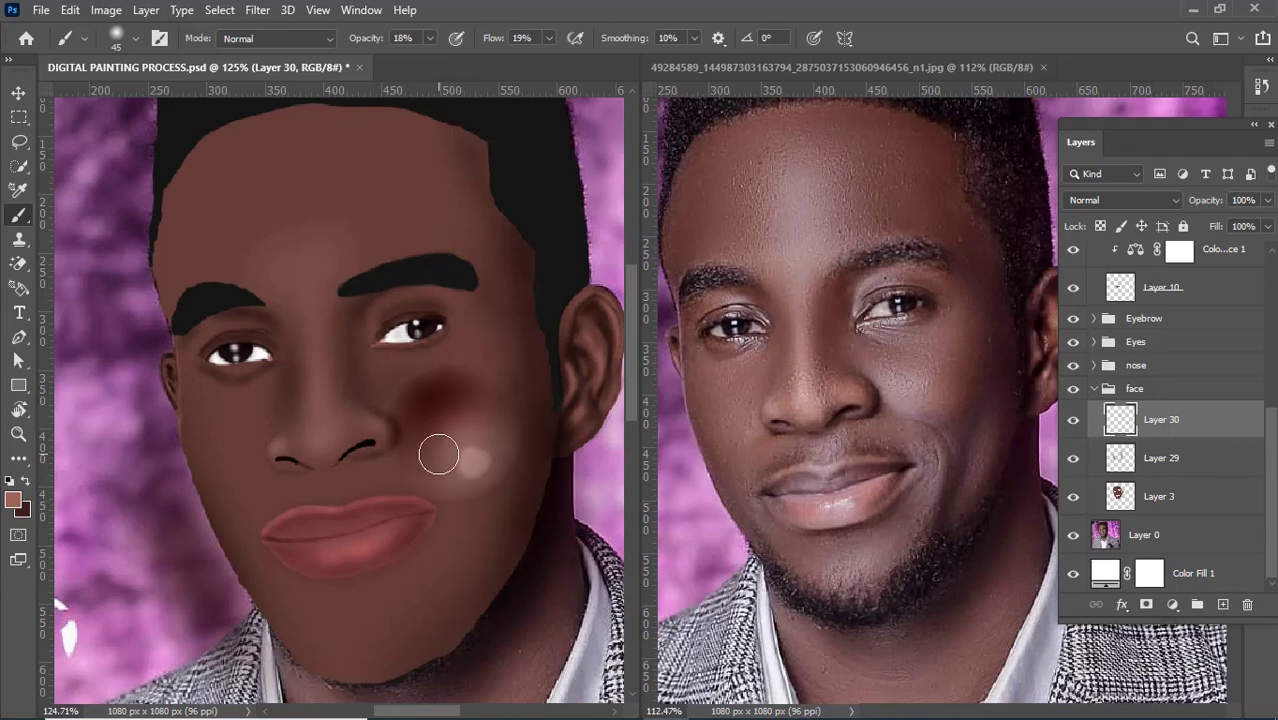
key("ctrl+z")
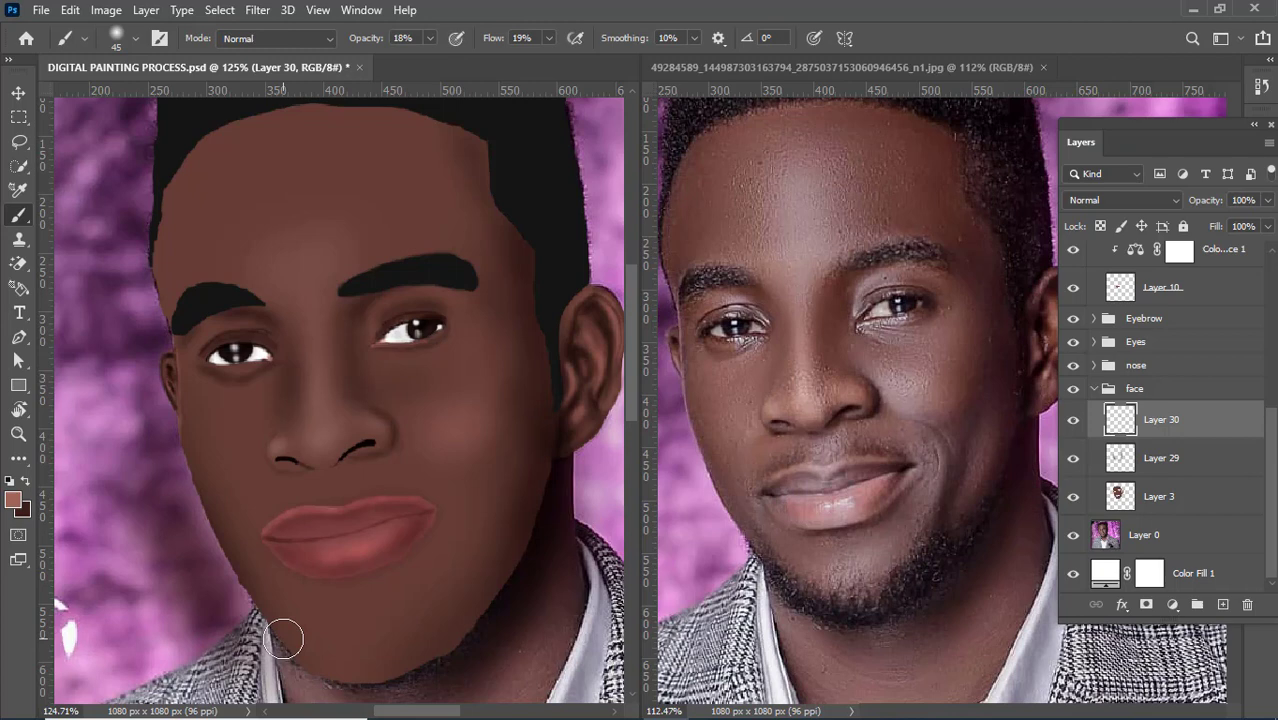
key("ctrl+shift+z")
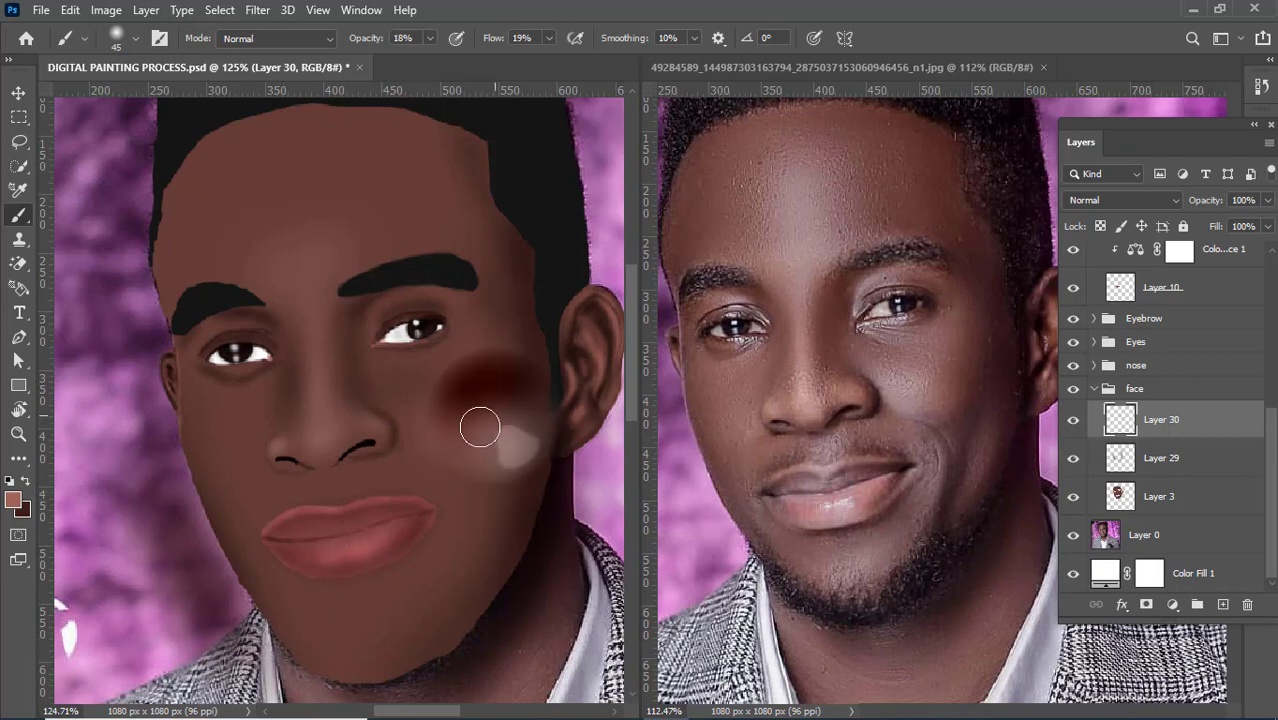
key("ctrl+z")
key("ctrl+z")
key("ctrl+z")
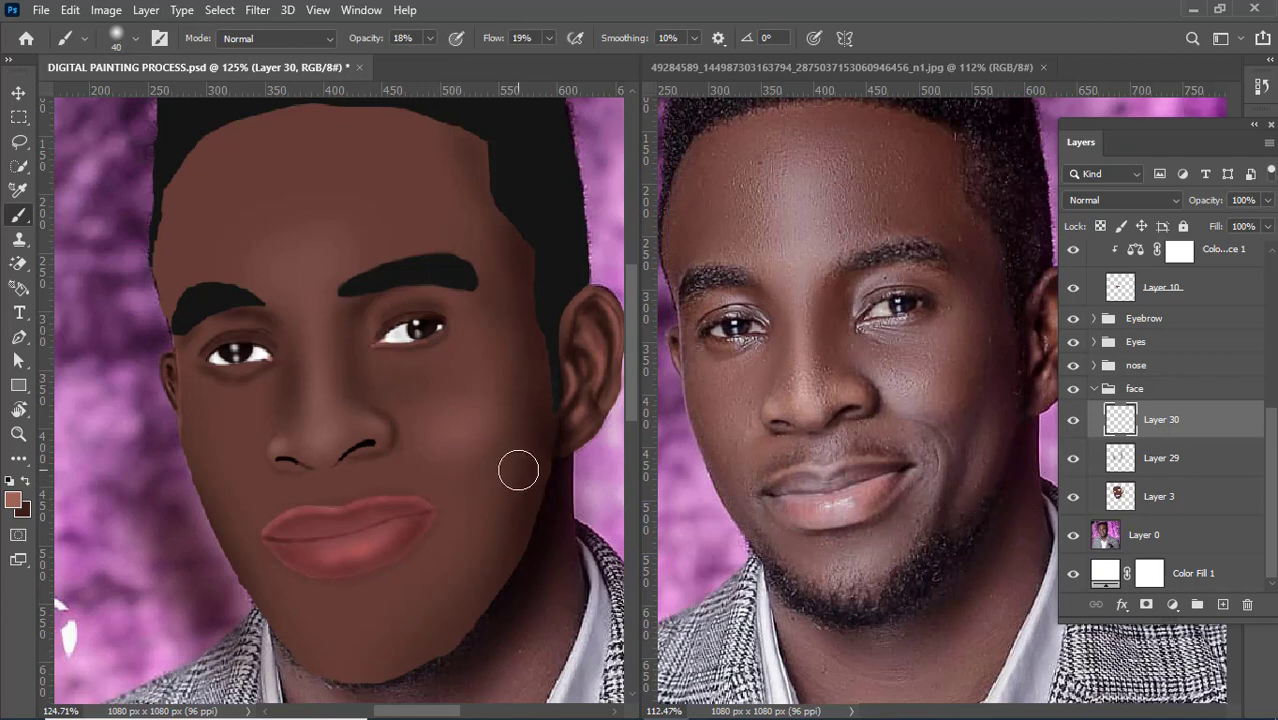
Step: Reduce the brush size to 30 and try highlight strokes on the lower cheek beside the lips, undoing them
key("ctrl+shift+z")
key("ctrl+z")
key("ctrl+z")
key("ctrl+z")
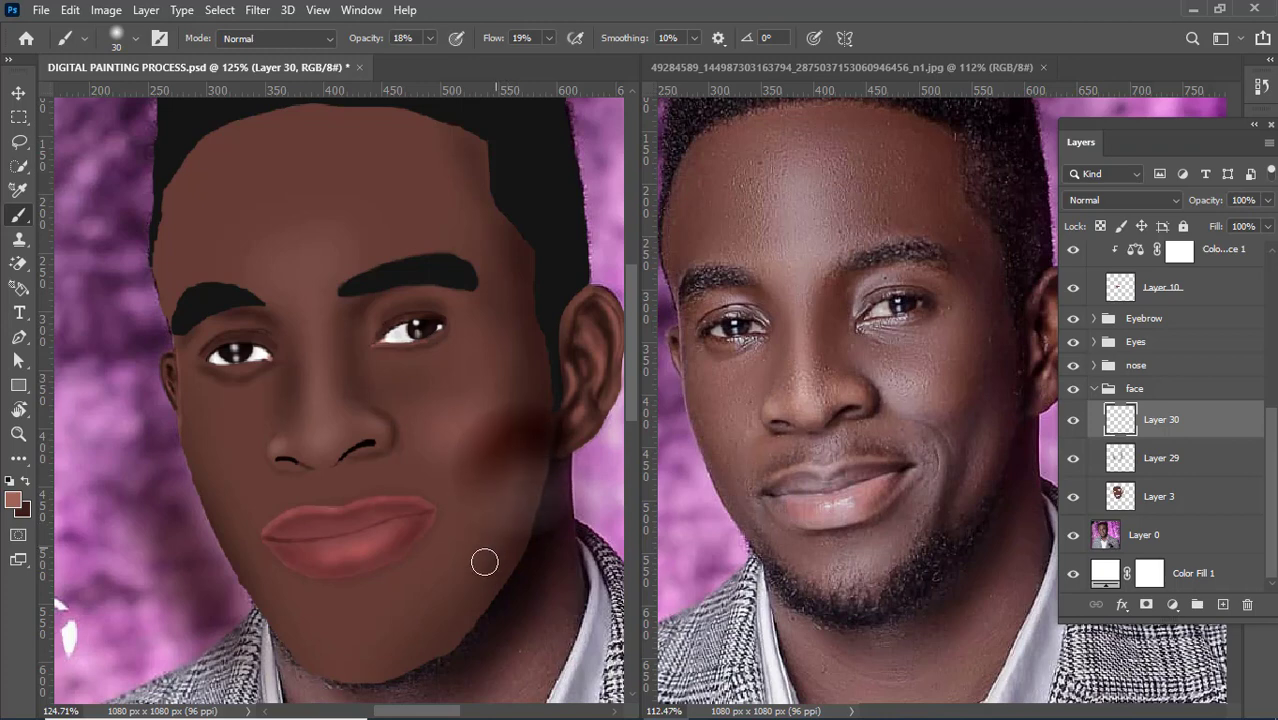
key("ctrl+shift+z")
mouse_move(480, 554)
left_mouse_down()
mouse_move(517, 487)
mouse_move(479, 572)
mouse_move(513, 501)
mouse_move(485, 558)
left_mouse_up()
key("ctrl+z")
key("ctrl+z")
key("ctrl+z")
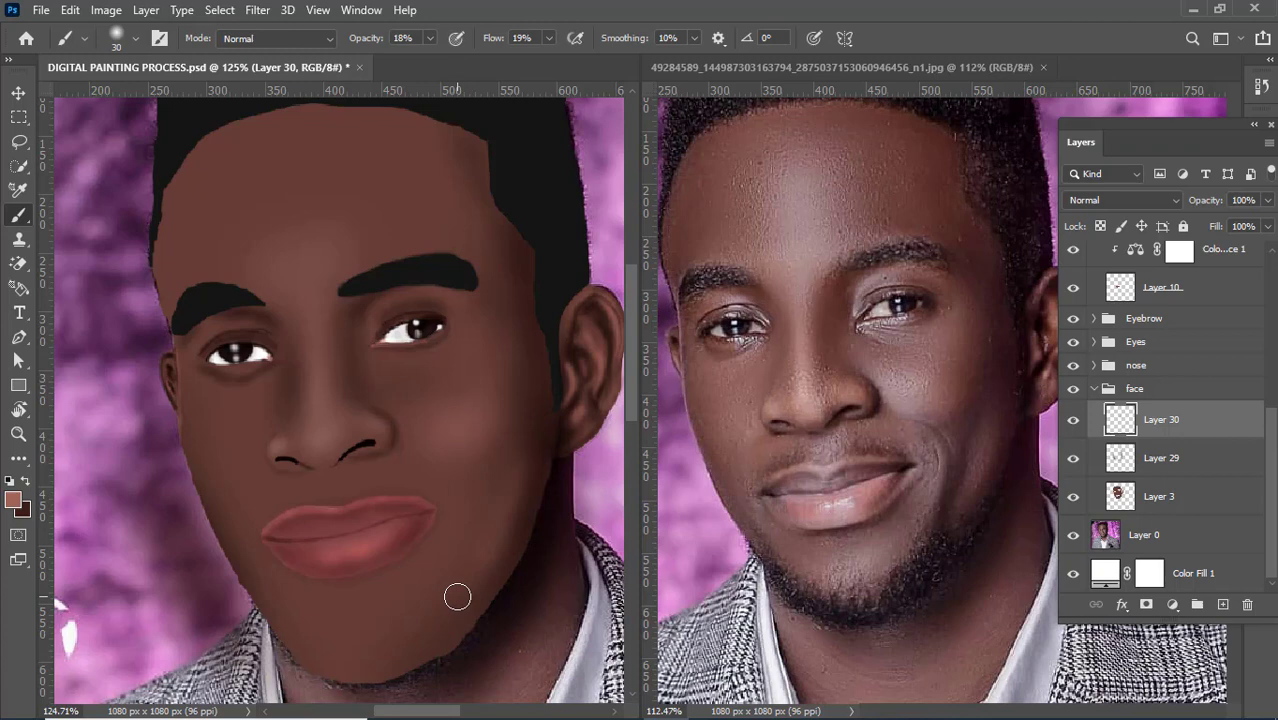
Step: Switch to the dark colour on Multiply Layer 29 and try size 20 shadow strokes on the cheek near the larger ear, undoing the unwanted ones
left_click(25, 482)
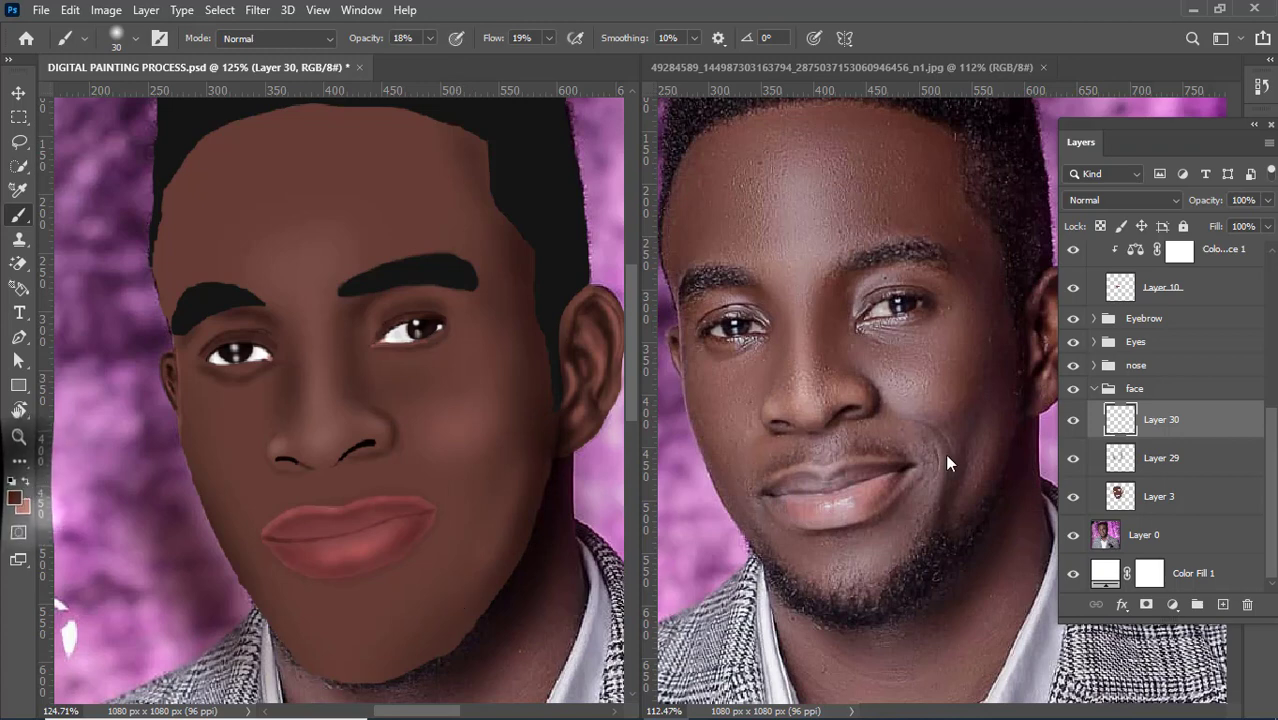
left_click(1120, 457)
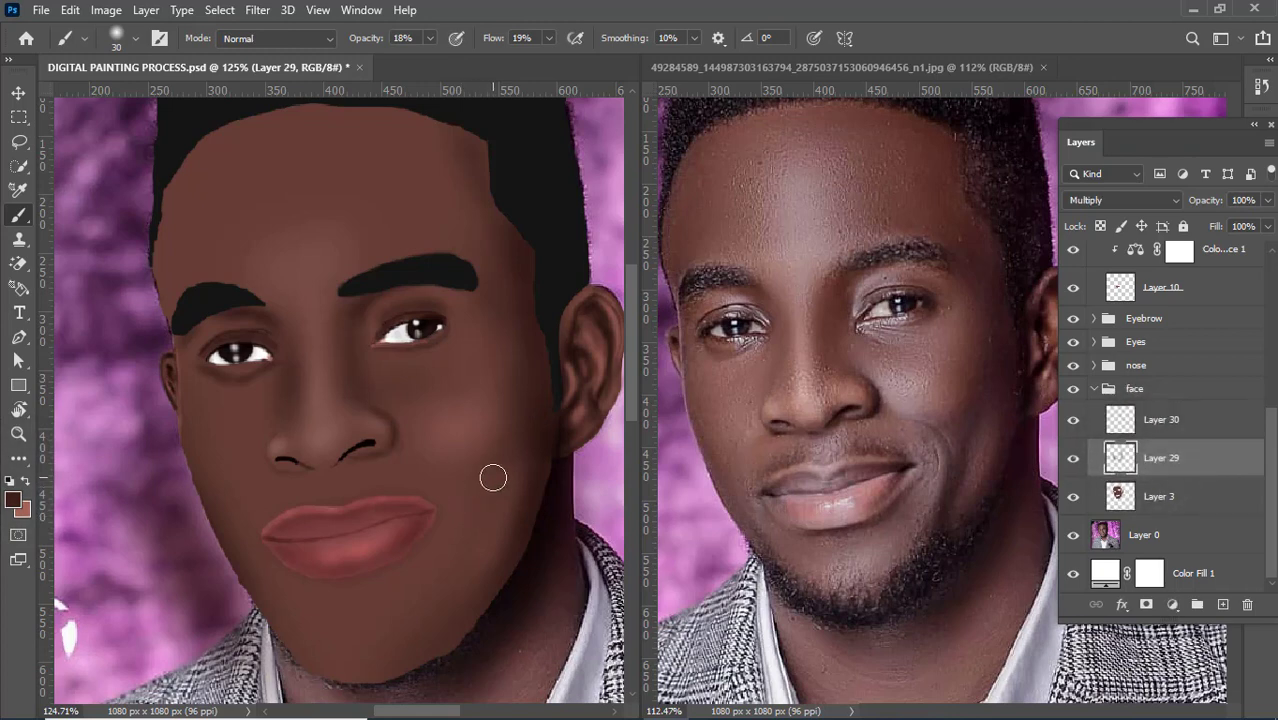
left_click(493, 478, "alt")
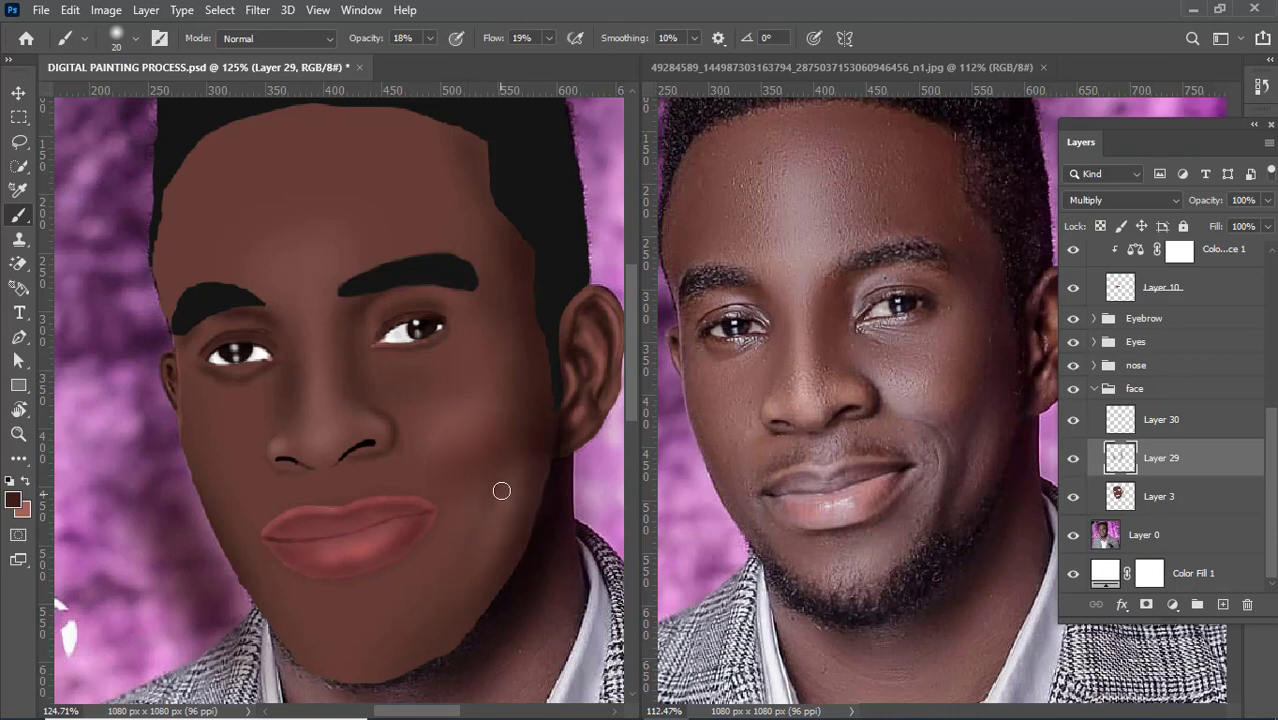
left_click(503, 478, "alt")
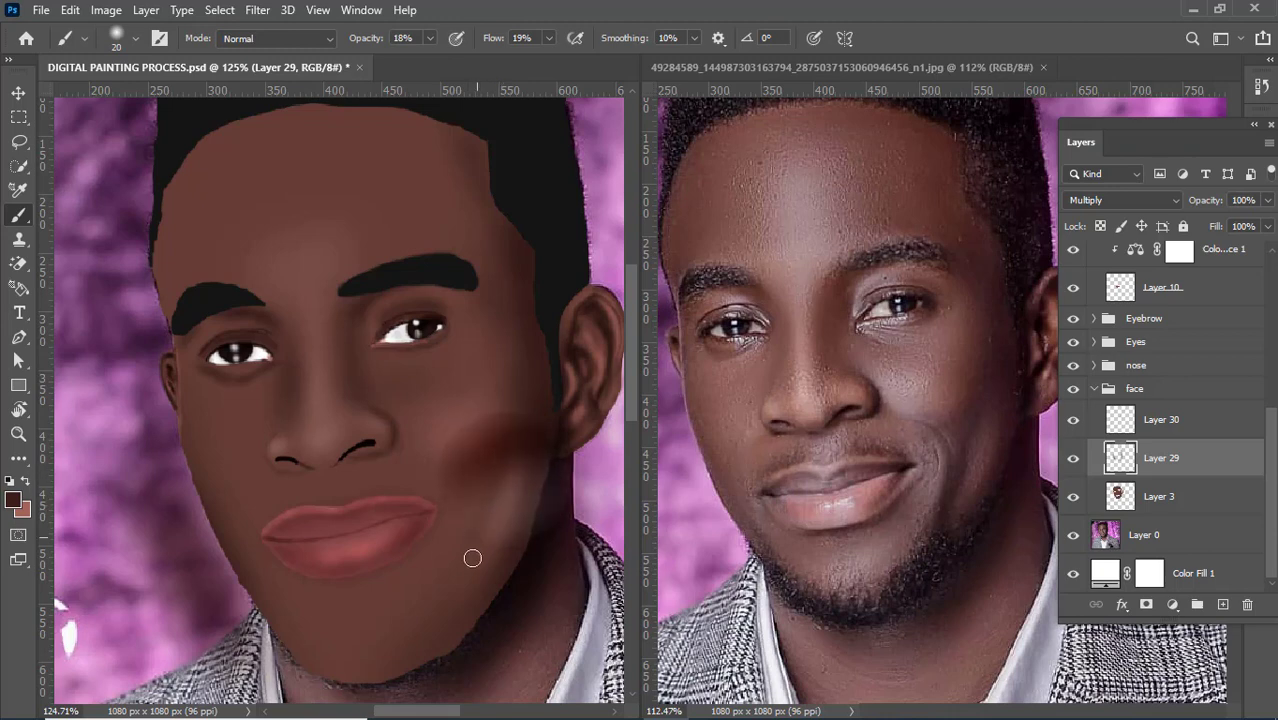
mouse_move(506, 462)
left_mouse_down()
mouse_move(484, 512)
mouse_move(498, 457)
mouse_move(471, 499)
mouse_move(505, 466)
mouse_move(452, 485)
mouse_move(497, 473)
left_mouse_up()
key("ctrl+z")
key("ctrl+z")
key("ctrl+z")
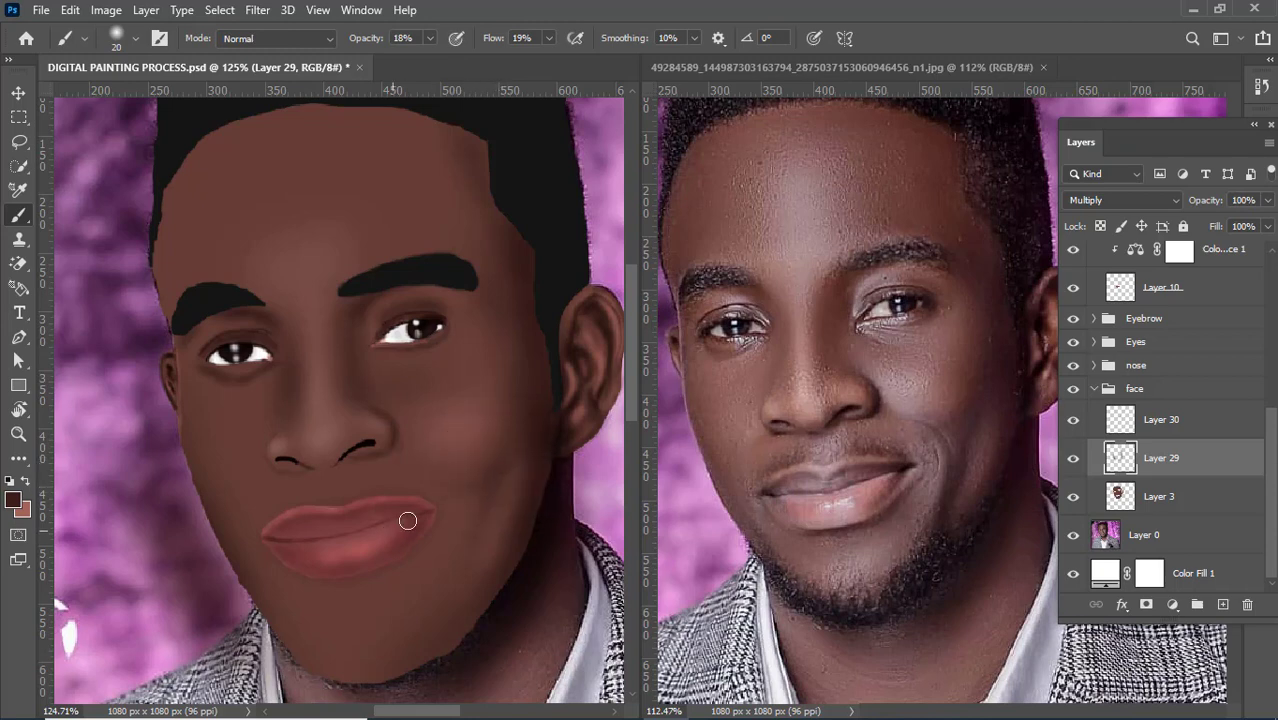
Step: Brush a shadow into the smile fold beside the mouth corner, reducing the brush to size 15 and undoing and redoing strokes to compare
left_click_drag(479, 482, 452, 493)
key("bracketright")
key("ctrl+shift+z")
key("ctrl+z")
key("bracketleft")
key("ctrl+shift+z")
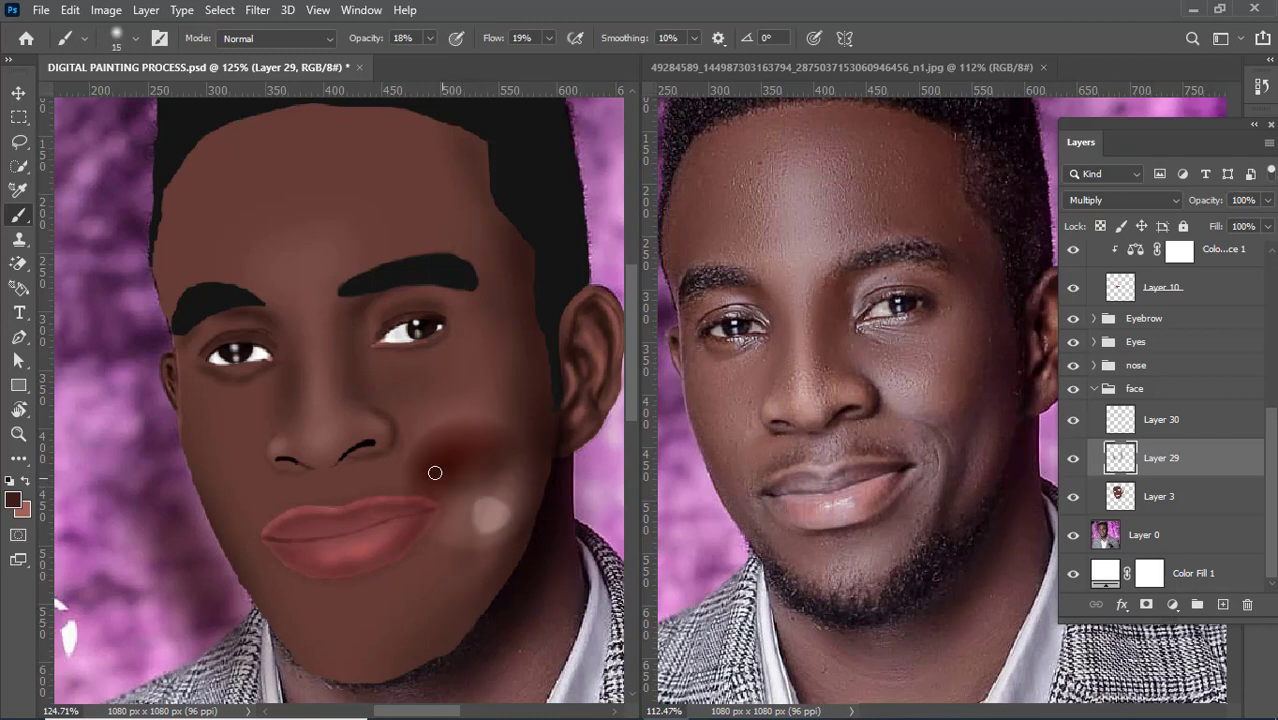
key("ctrl+z")
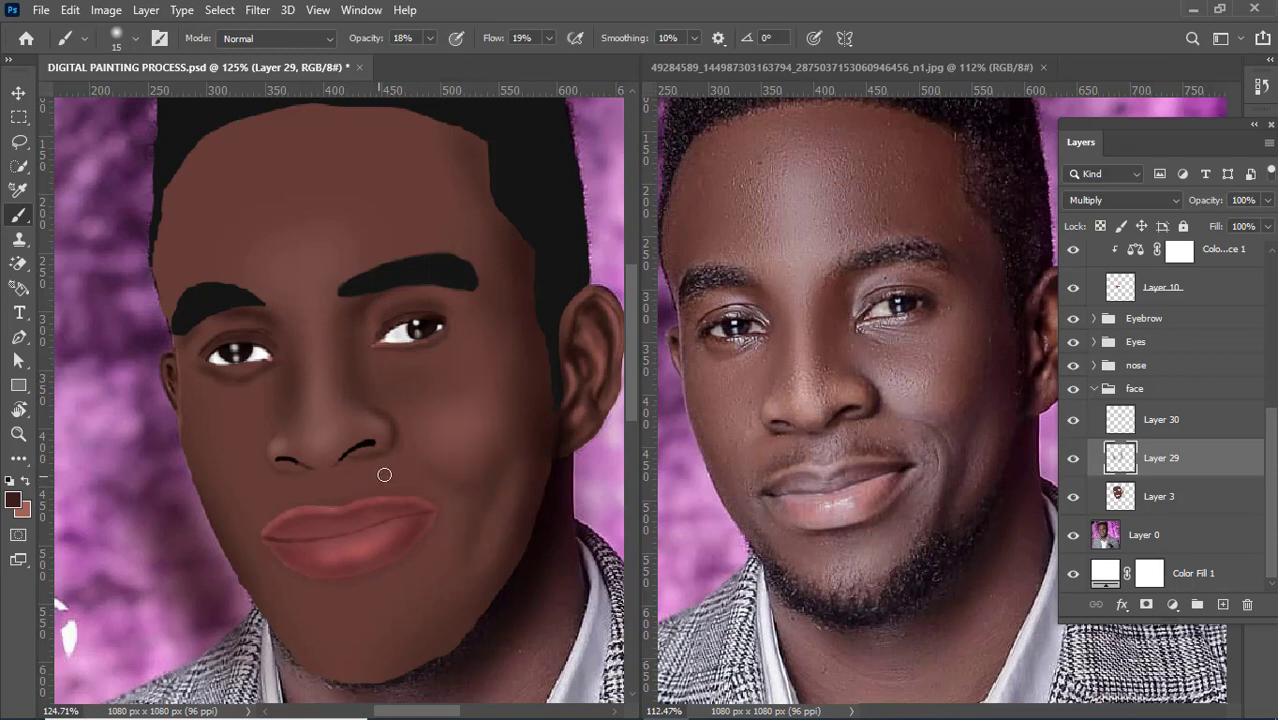
key("ctrl+shift+z")
key("ctrl+z")
Step: Lower the brush to 11% opacity and 6% flow and softly shade the smile fold beside the mouth corner, undoing the unwanted strokes
left_click_drag(372, 41, 365, 42)
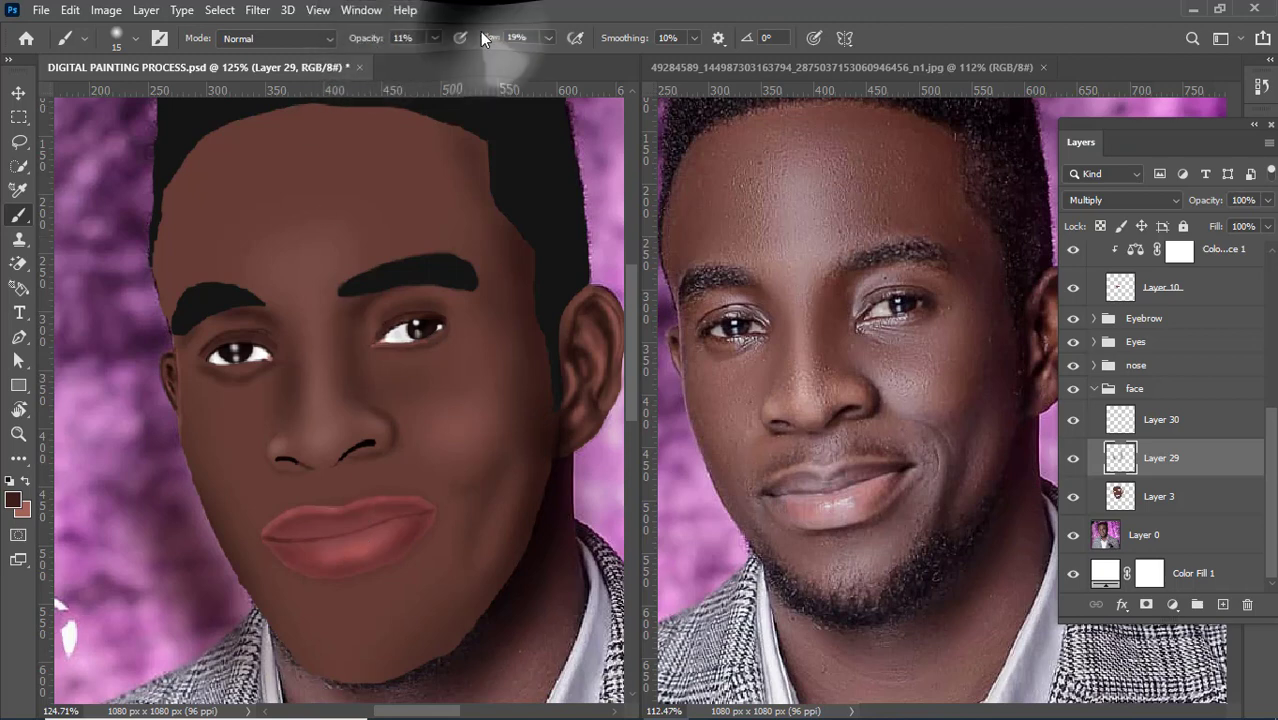
left_click_drag(482, 38, 488, 39)
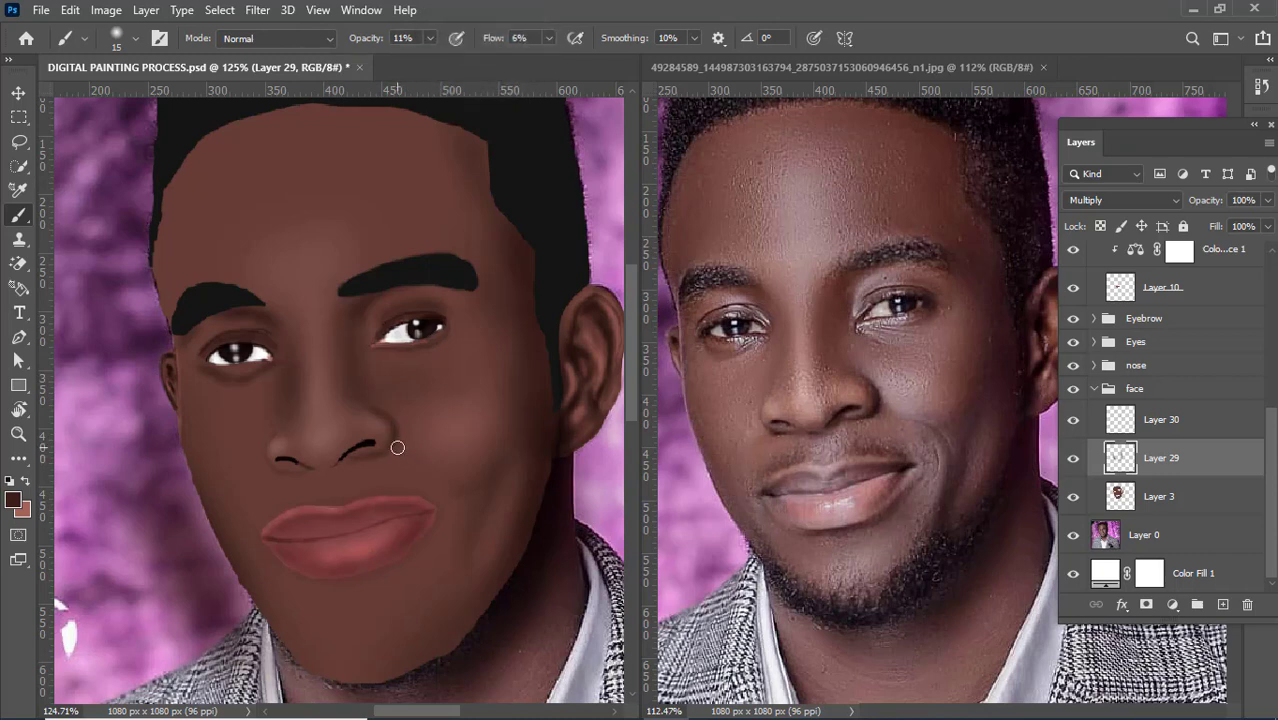
left_click_drag(473, 489, 469, 489)
mouse_move(447, 481)
left_mouse_down()
mouse_move(402, 442)
mouse_move(367, 471)
mouse_move(424, 449)
mouse_move(428, 430)
mouse_move(448, 491)
left_mouse_up()
mouse_move(494, 463)
left_mouse_down()
mouse_move(459, 466)
mouse_move(468, 477)
mouse_move(448, 465)
mouse_move(491, 456)
mouse_move(448, 465)
mouse_move(483, 472)
mouse_move(442, 465)
mouse_move(485, 472)
mouse_move(431, 465)
mouse_move(499, 479)
mouse_move(494, 465)
mouse_move(443, 466)
mouse_move(482, 479)
mouse_move(442, 468)
mouse_move(468, 479)
mouse_move(429, 480)
left_mouse_up()
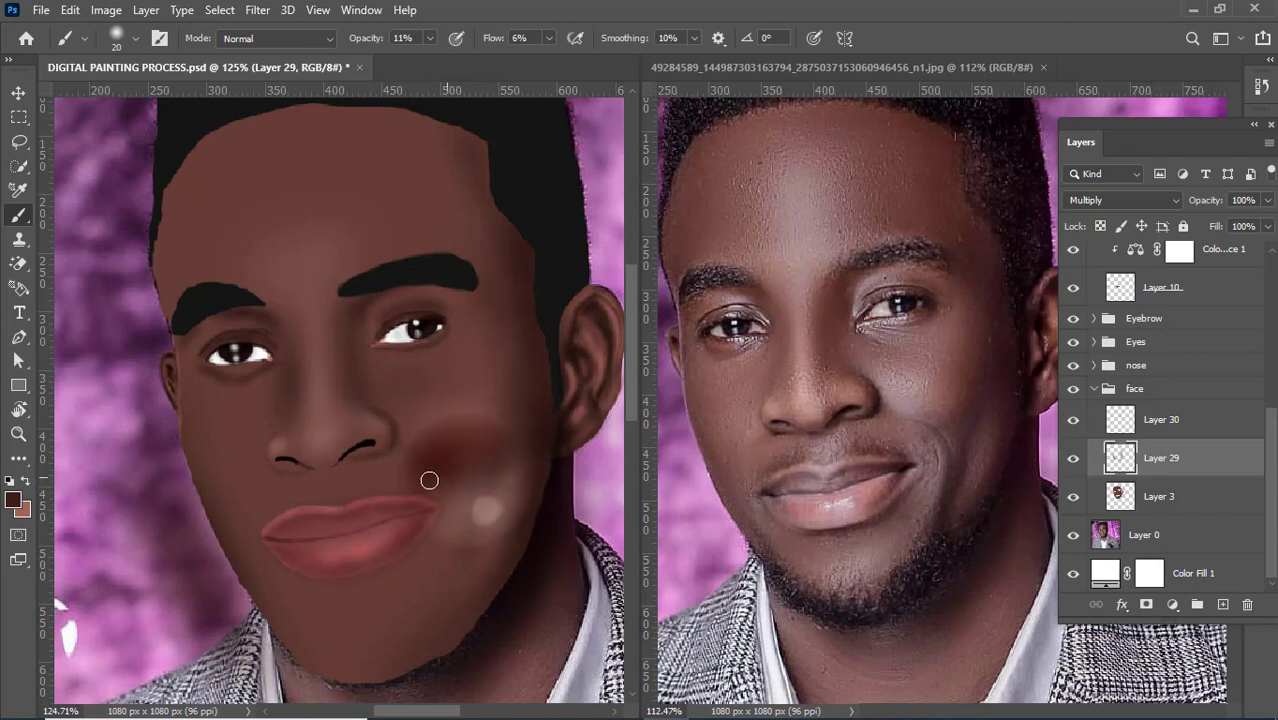
key("ctrl+z")
key("ctrl+z")
key("ctrl+z")
key("ctrl+z")
key("ctrl+z")
key("ctrl+z")
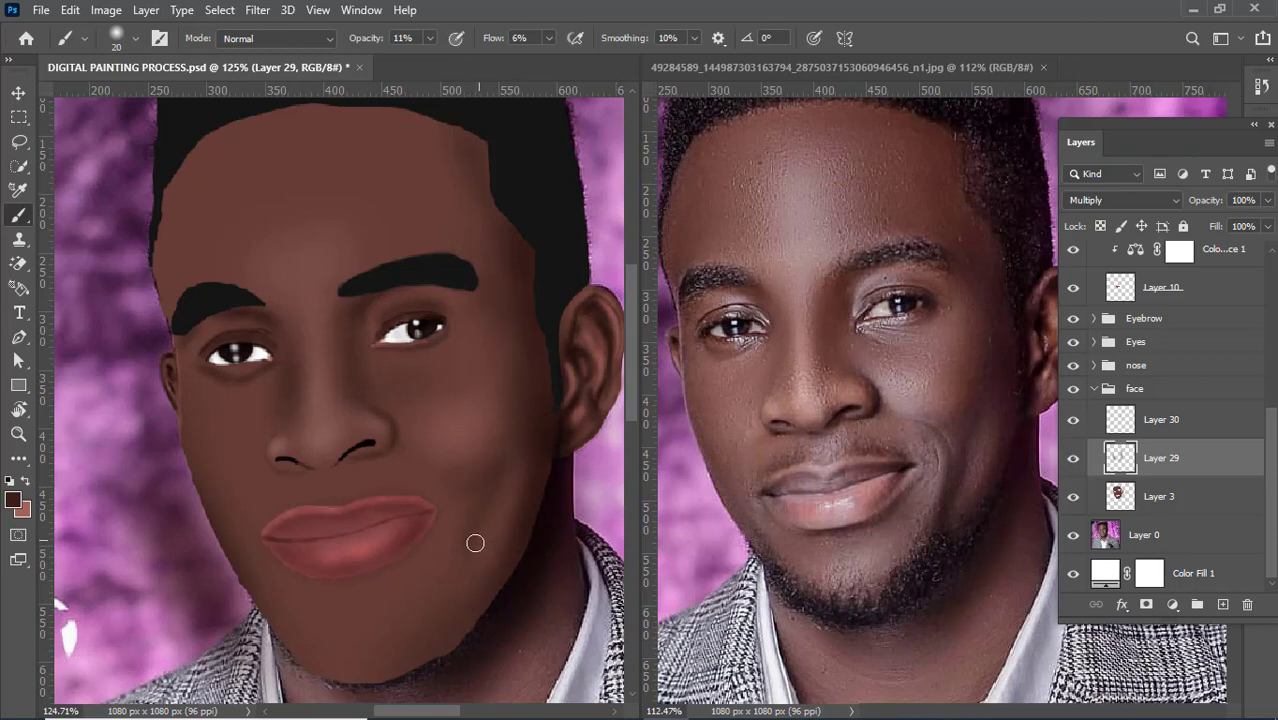
Step: Brush soft shading on the lower cheek from the mouth corner towards the jaw, and check it against the whole portrait
mouse_move(475, 543)
left_mouse_down()
mouse_move(467, 619)
mouse_move(464, 563)
left_mouse_up()
mouse_move(470, 567)
left_mouse_down()
mouse_move(449, 623)
mouse_move(475, 554)
mouse_move(452, 617)
mouse_move(472, 582)
left_mouse_up()
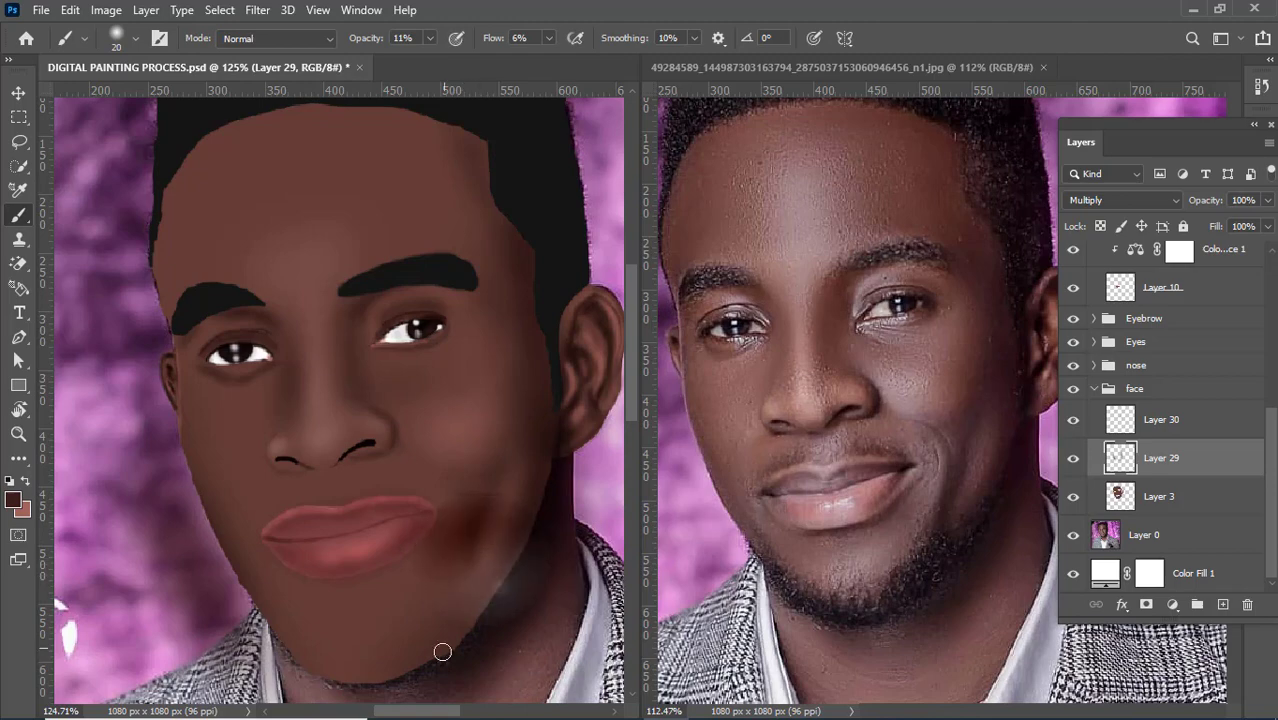
scroll(534, 525, "down", 5)
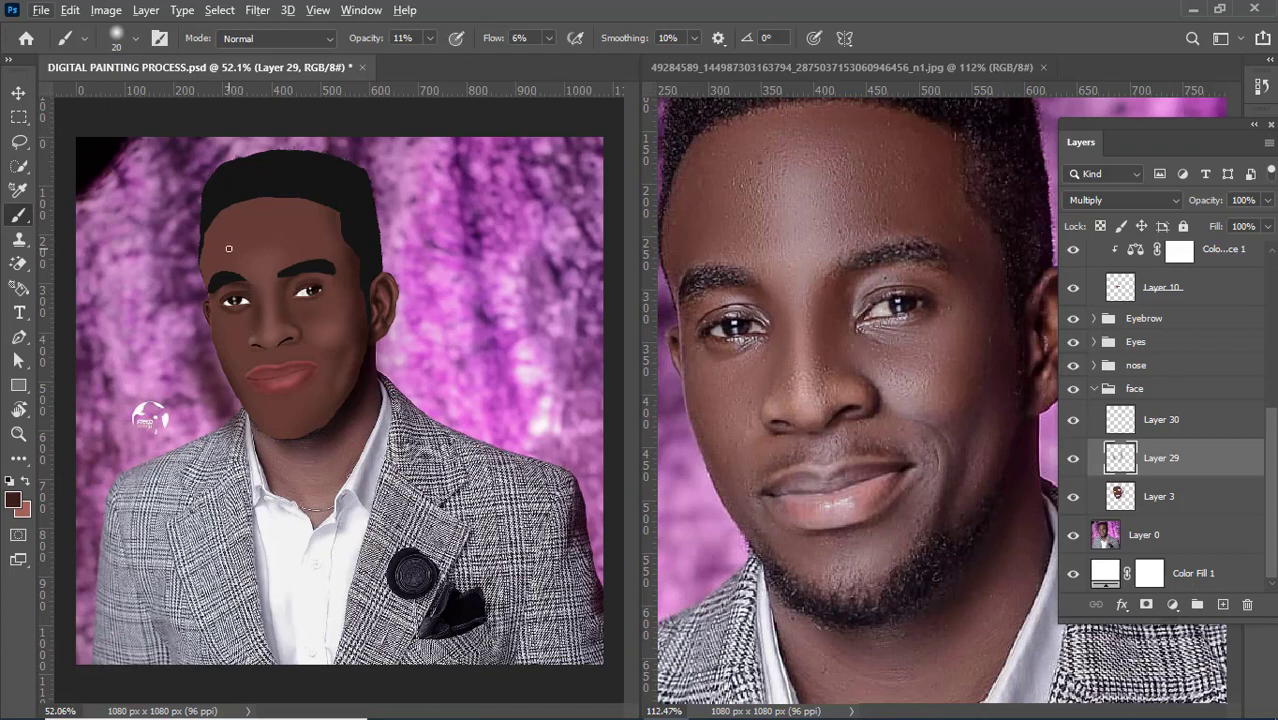
scroll(228, 248, "up", 1)
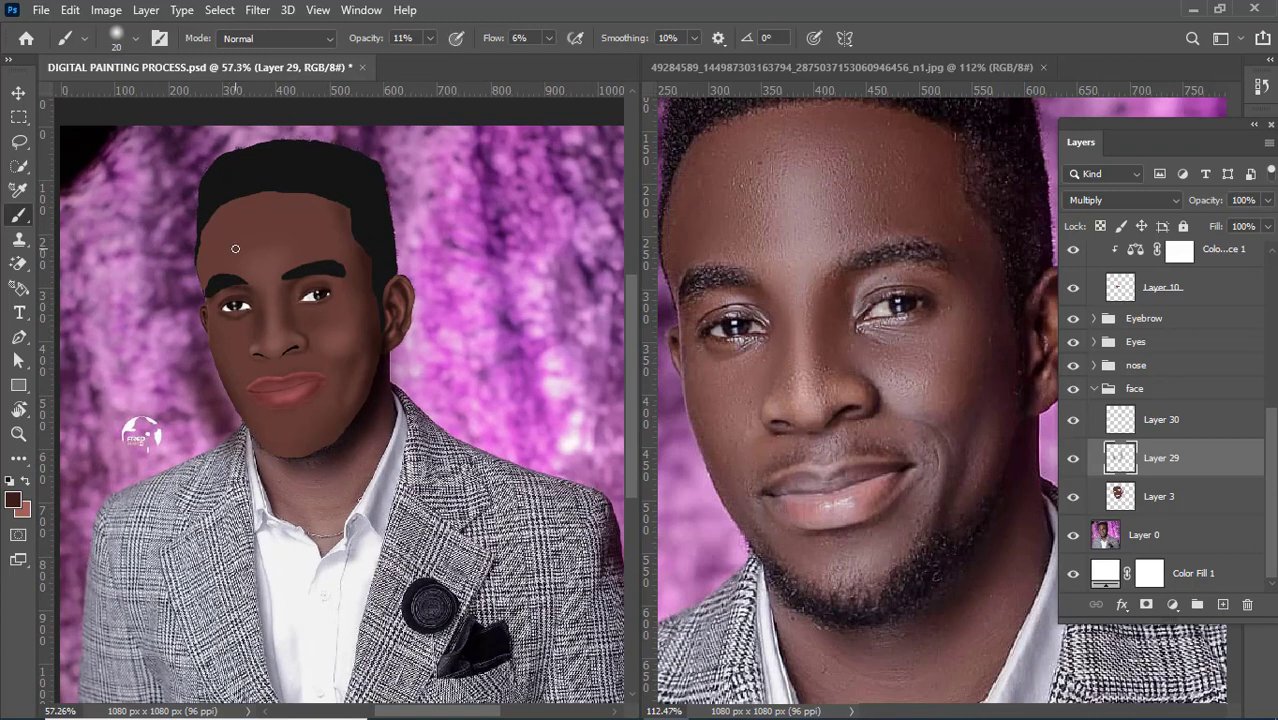
scroll(235, 249, "up", 6)
scroll(462, 414, "up", 4)
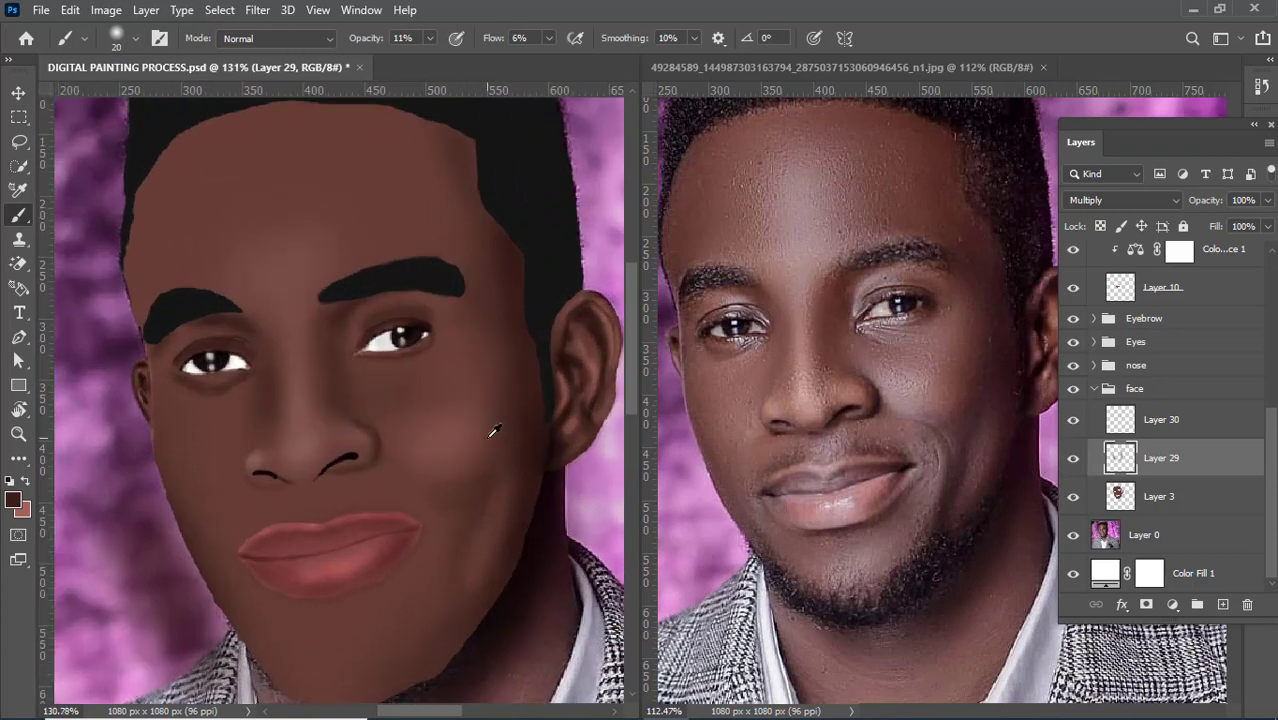
scroll(442, 416, "down", 3)
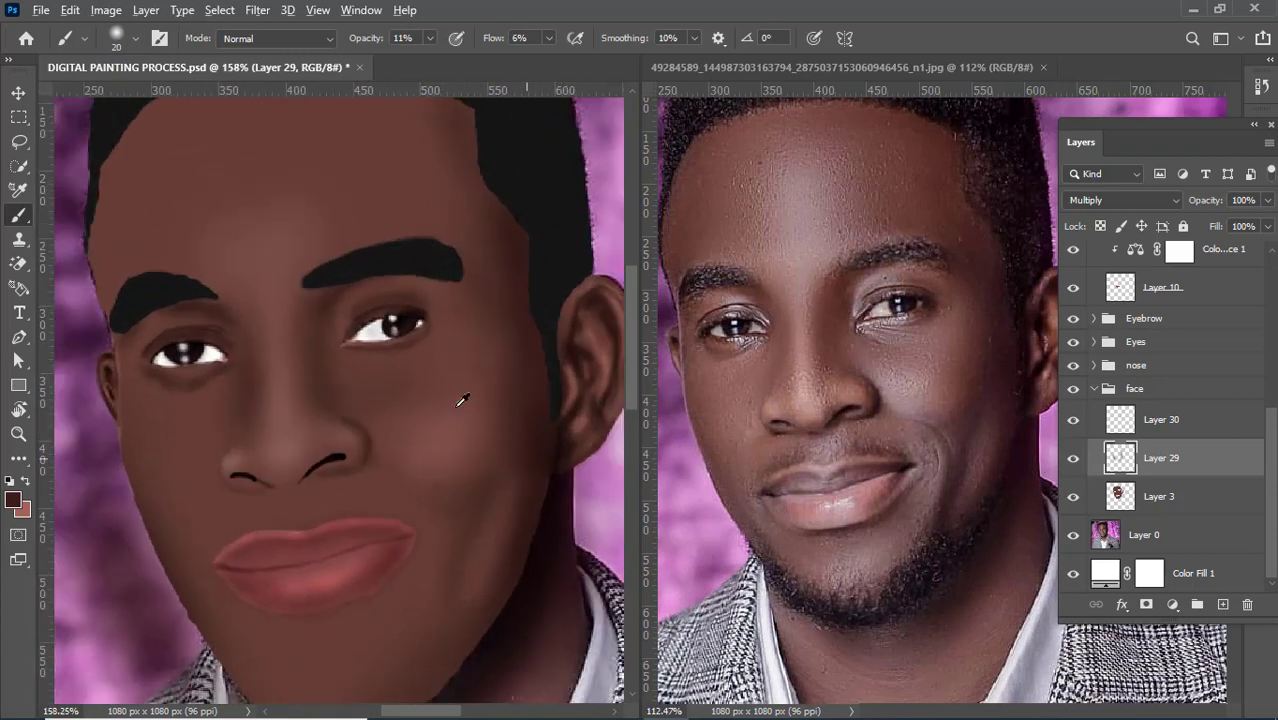
Step: Switch to the lighter colour on Layer 30 and try soft size 40 highlight strokes on the cheek below the eye, undoing the unwanted ones
left_click(26, 481)
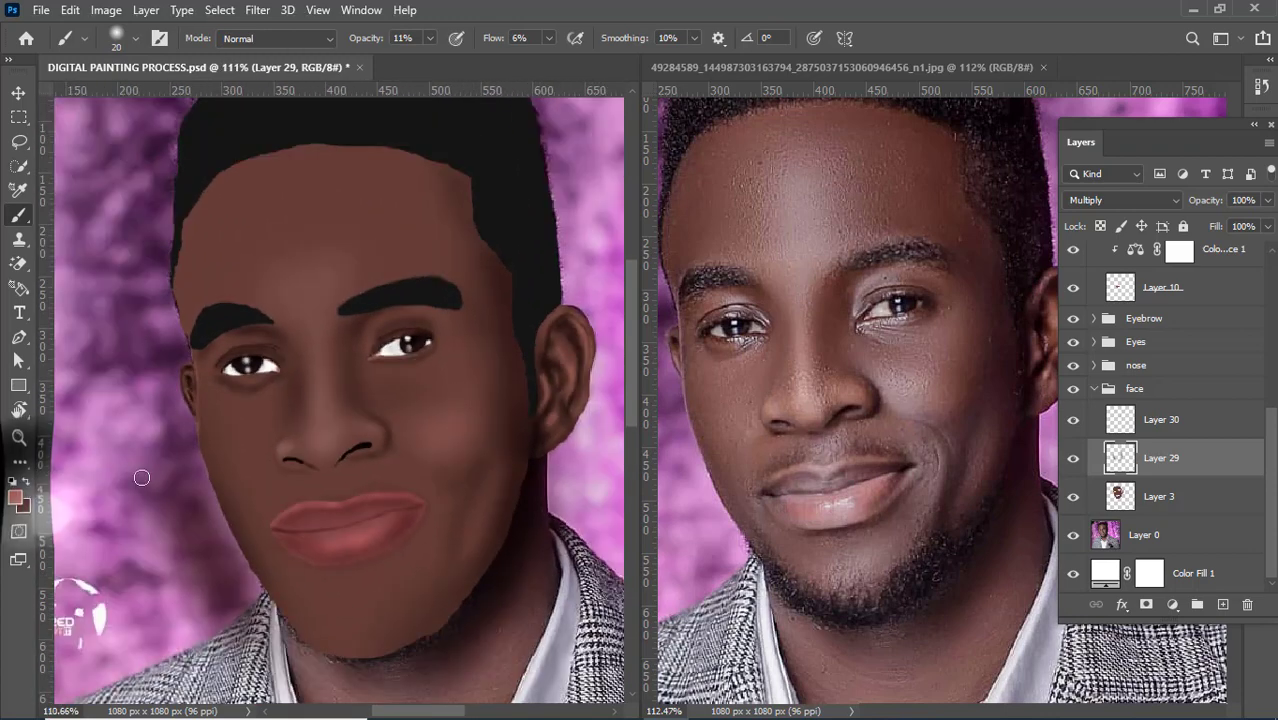
left_click(1124, 429)
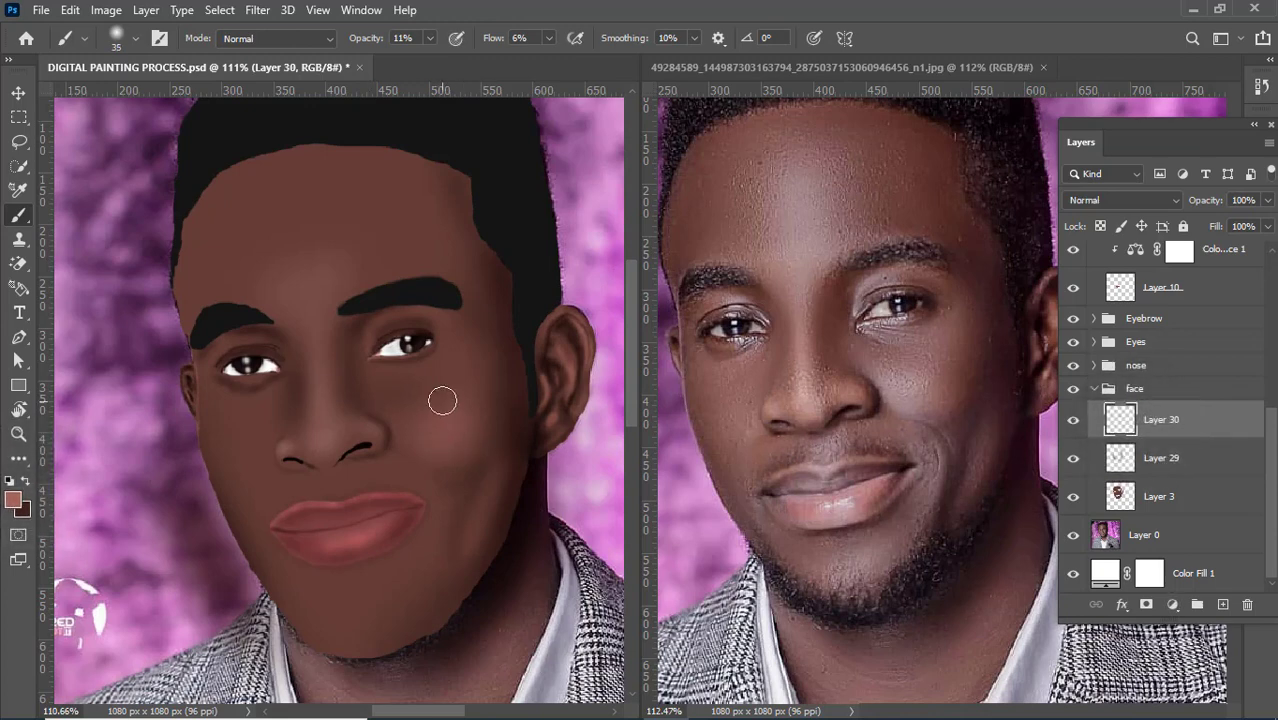
mouse_move(425, 408)
left_mouse_down()
mouse_move(455, 375)
mouse_move(408, 408)
mouse_move(447, 368)
mouse_move(439, 415)
mouse_move(423, 413)
mouse_move(474, 362)
mouse_move(518, 380)
mouse_move(313, 426)
mouse_move(246, 486)
mouse_move(396, 456)
mouse_move(451, 407)
mouse_move(391, 401)
mouse_move(436, 402)
mouse_move(473, 357)
mouse_move(417, 386)
mouse_move(420, 409)
mouse_move(461, 392)
mouse_move(390, 407)
mouse_move(260, 497)
mouse_move(459, 377)
left_mouse_up()
key("ctrl+z")
key("ctrl+z")
key("ctrl+z")
key("ctrl+z")
key("ctrl+z")
key("ctrl+z")
key("ctrl+z")
key("ctrl+z")
key("ctrl+z")
key("ctrl+z")
key("ctrl+z")
key("ctrl+z")
key("ctrl+z")
key("ctrl+z")
key("ctrl+z")
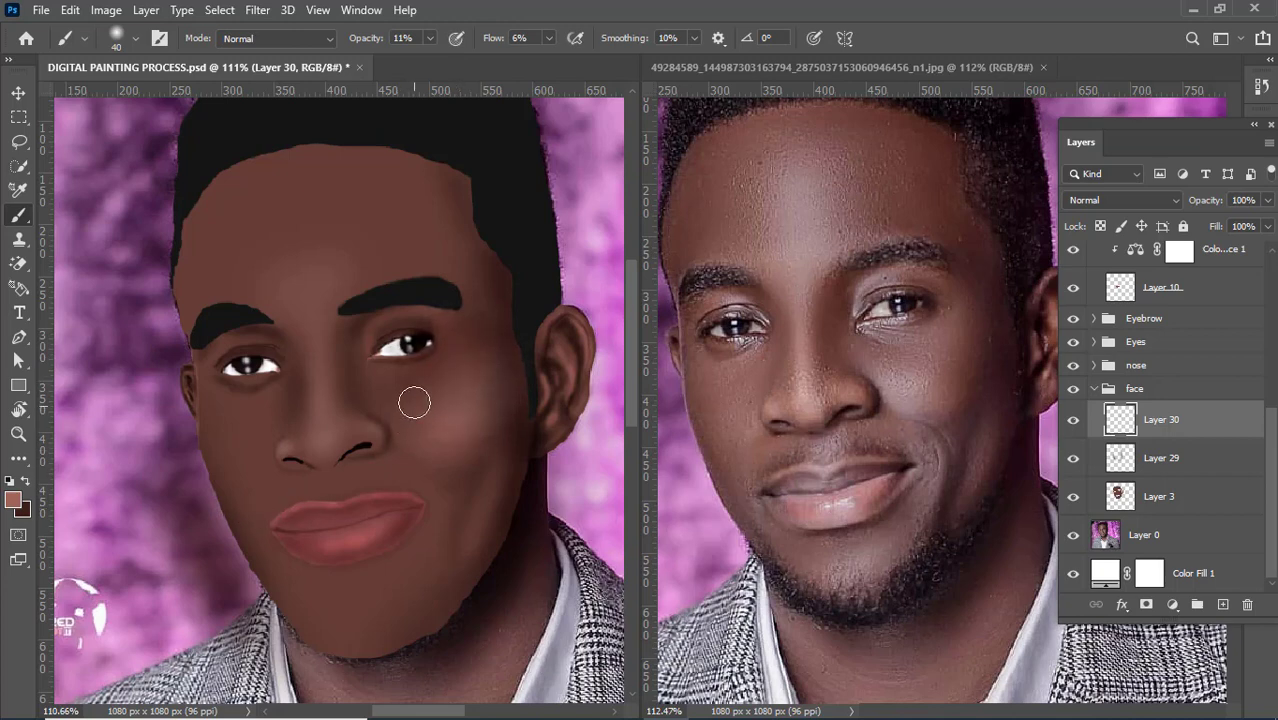
key("ctrl+z")
key("ctrl+z")
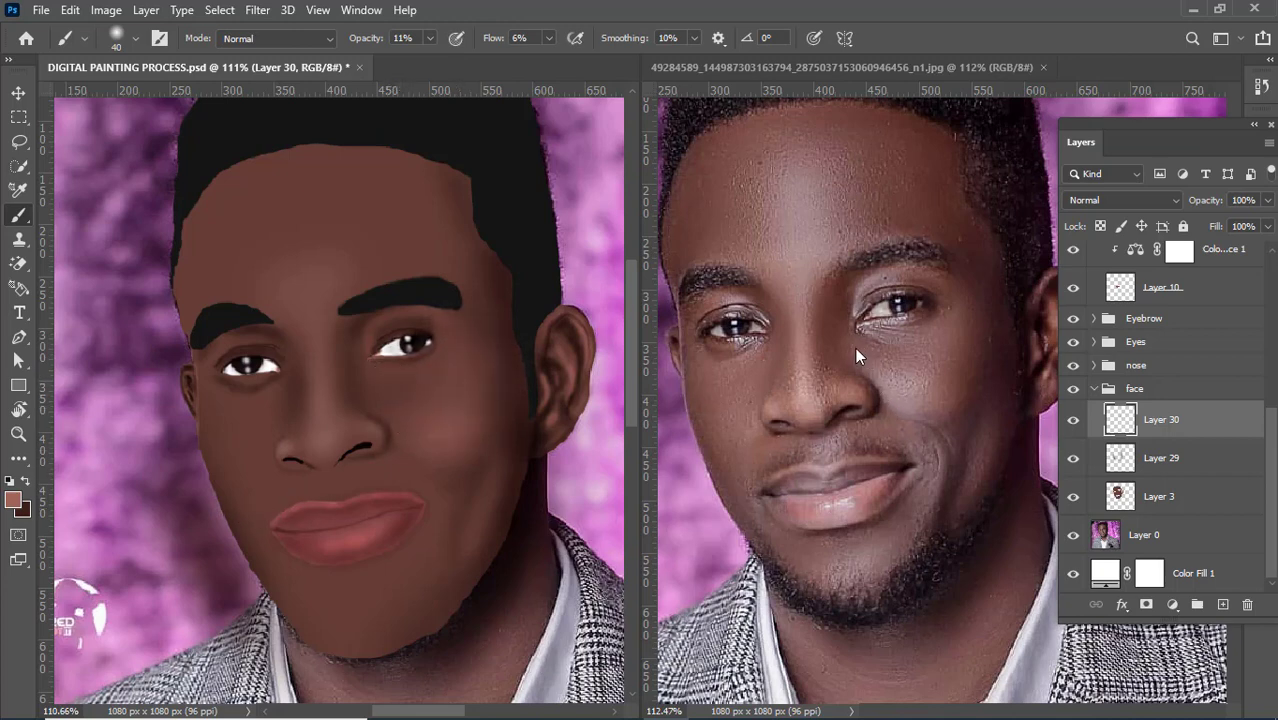
Step: Swap to the dark colour at 25% opacity and try fine size 7 shadow strokes from the inner eye corner along the under-eye area
left_click(25, 482)
left_click_drag(364, 43, 377, 42)
mouse_move(365, 383)
left_mouse_down()
mouse_move(399, 399)
mouse_move(365, 371)
mouse_move(399, 399)
mouse_move(427, 390)
mouse_move(378, 385)
mouse_move(416, 394)
mouse_move(413, 425)
mouse_move(385, 374)
mouse_move(422, 382)
mouse_move(372, 451)
mouse_move(396, 408)
mouse_move(408, 414)
mouse_move(399, 394)
mouse_move(416, 337)
mouse_move(419, 398)
mouse_move(444, 394)
mouse_move(408, 380)
mouse_move(425, 379)
mouse_move(382, 394)
mouse_move(430, 330)
mouse_move(473, 407)
left_mouse_up()
scroll(425, 360, "up", 4)
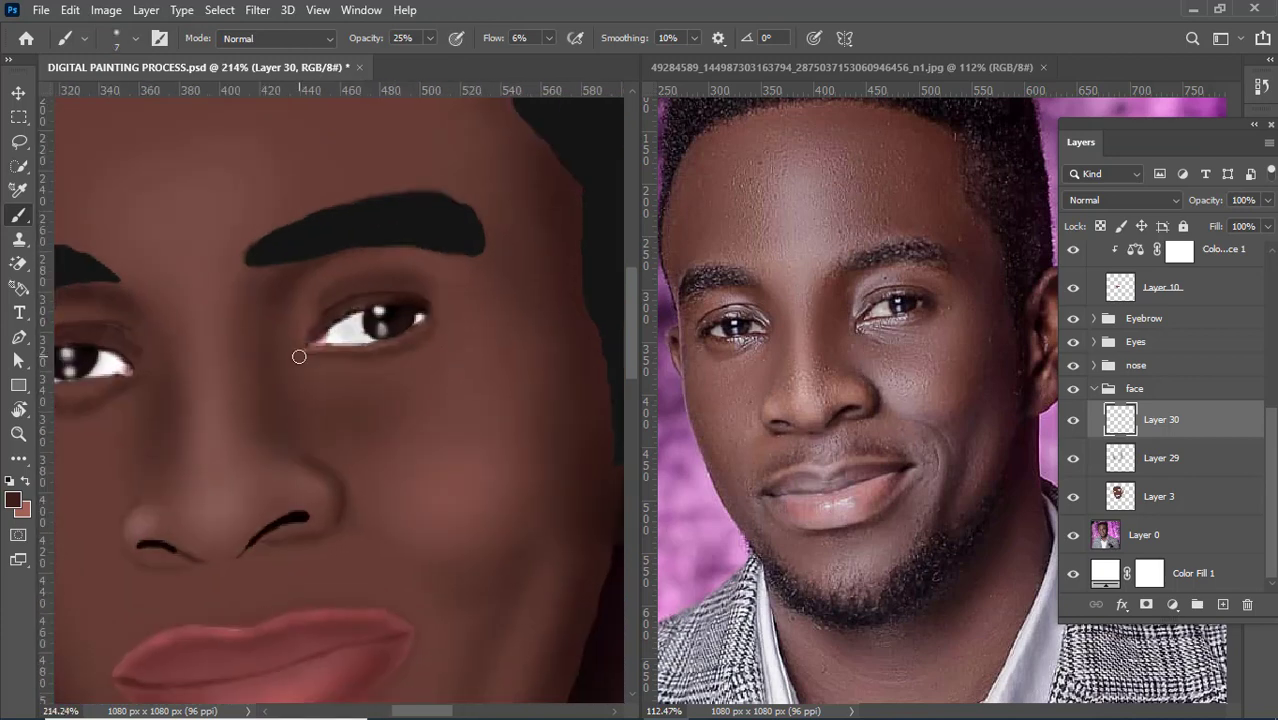
mouse_move(298, 357)
left_mouse_down()
mouse_move(318, 382)
mouse_move(300, 362)
mouse_move(335, 380)
mouse_move(297, 362)
mouse_move(331, 371)
mouse_move(321, 383)
mouse_move(312, 368)
mouse_move(337, 385)
mouse_move(305, 371)
mouse_move(352, 381)
left_mouse_up()
key("ctrl+z")
key("ctrl+shift+z")
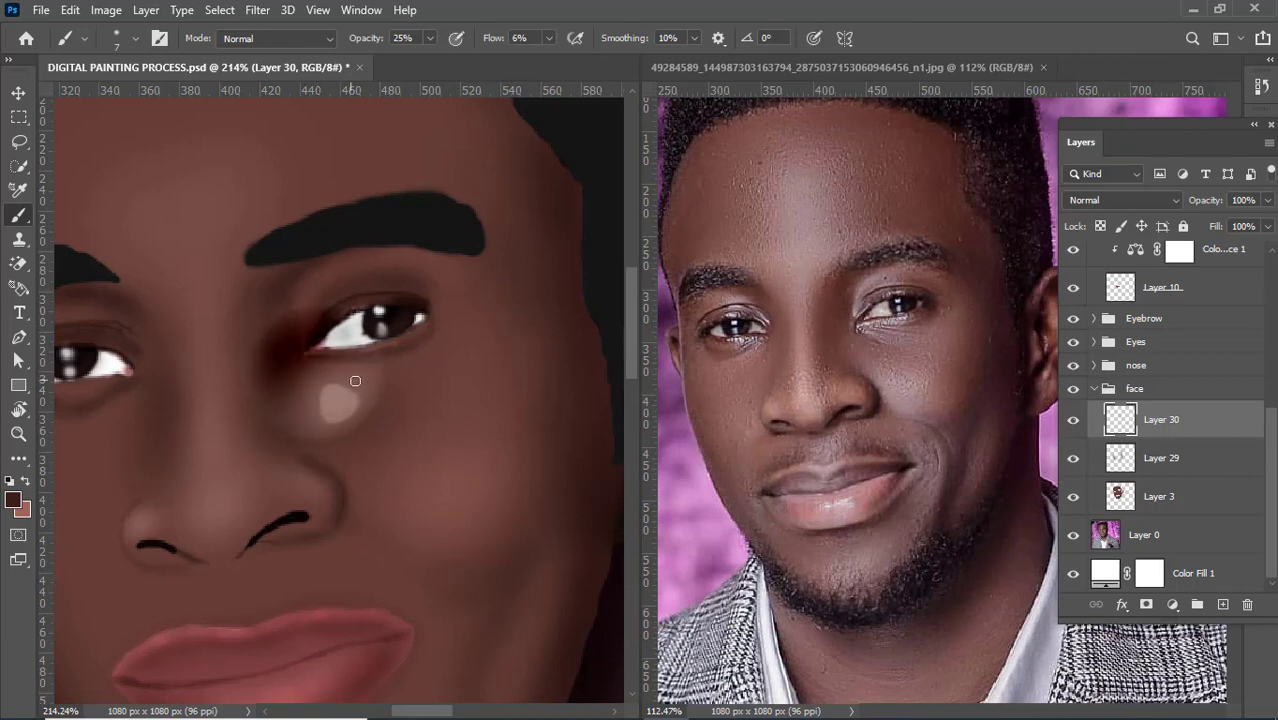
key("ctrl+z")
Step: Try stronger under-eye shadow strokes at 36% opacity and 23% flow, and undo them
left_click_drag(361, 40, 373, 41)
left_click_drag(484, 41, 498, 42)
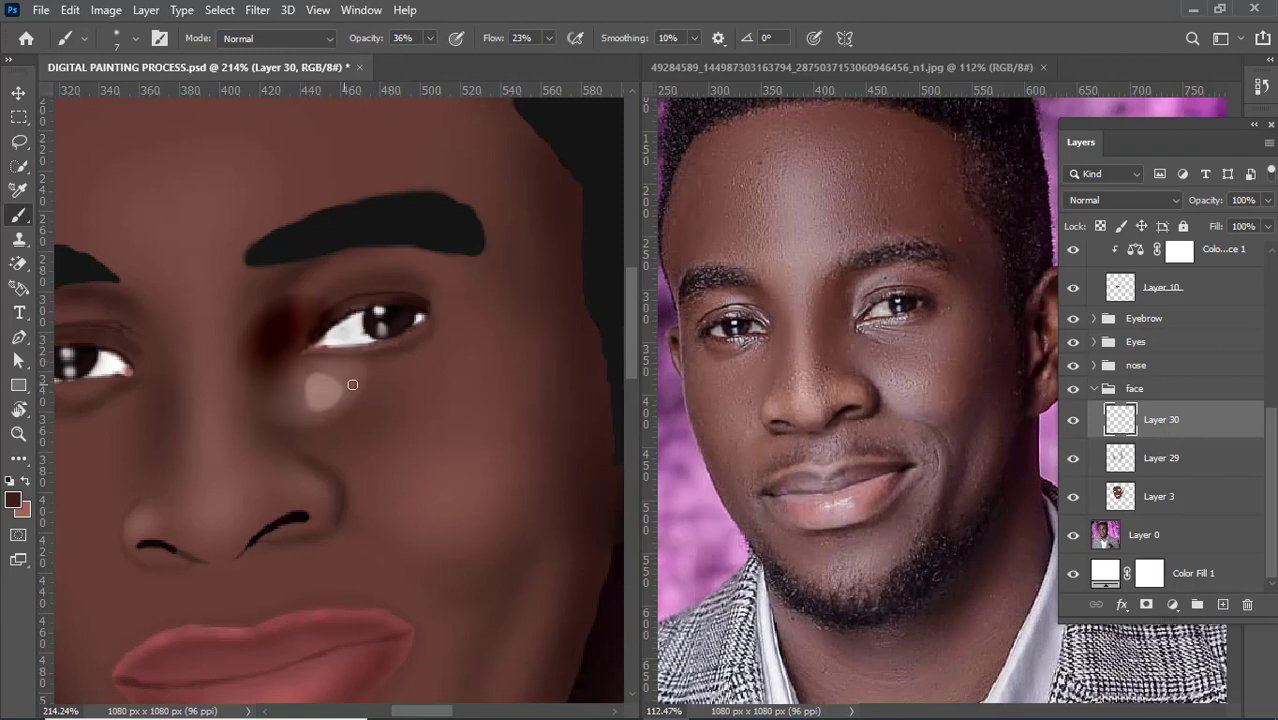
key("ctrl+z")
key("ctrl+z")
key("ctrl+z")
key("ctrl+z")
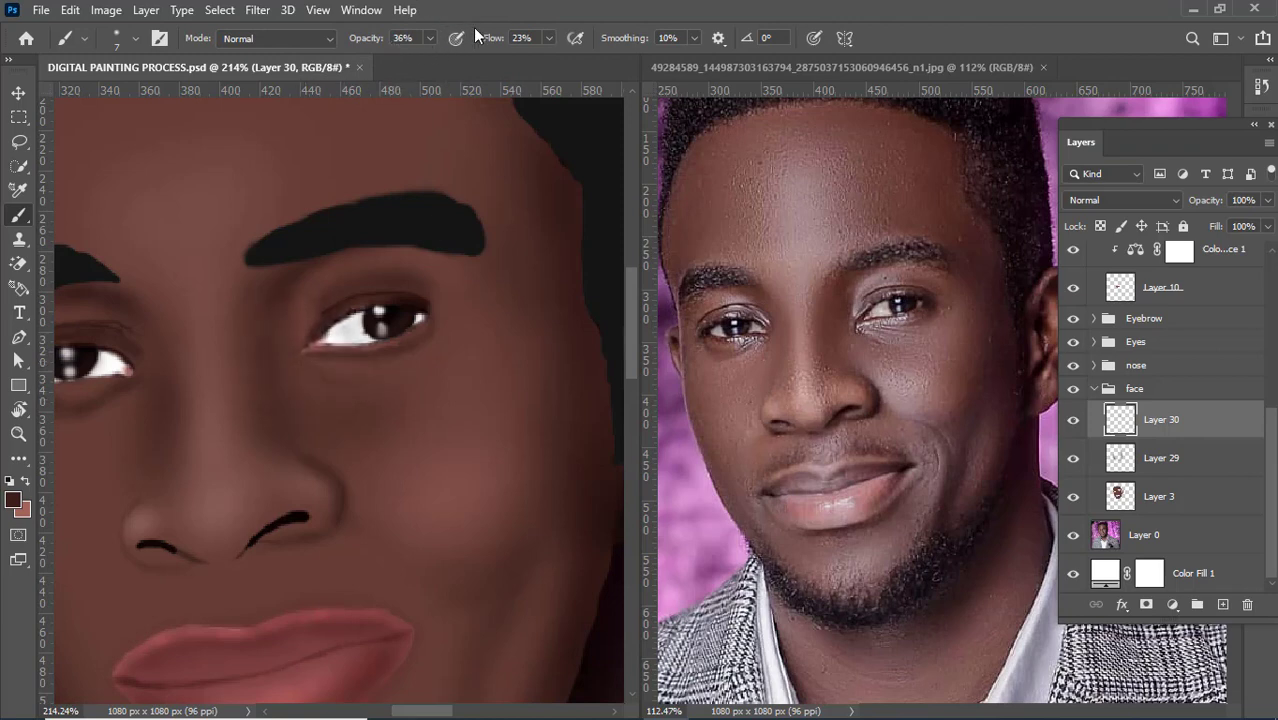
Step: Set the brush to 27% opacity and 14% flow and paint a thin shadow crease from the inner eye corner along the under-eye area
left_click_drag(490, 38, 480, 44)
left_click_drag(373, 39, 364, 41)
mouse_move(300, 365)
left_mouse_down()
mouse_move(388, 383)
mouse_move(346, 388)
mouse_move(385, 393)
left_mouse_up()
key("ctrl+shift+z")
scroll(434, 374, "down", 5)
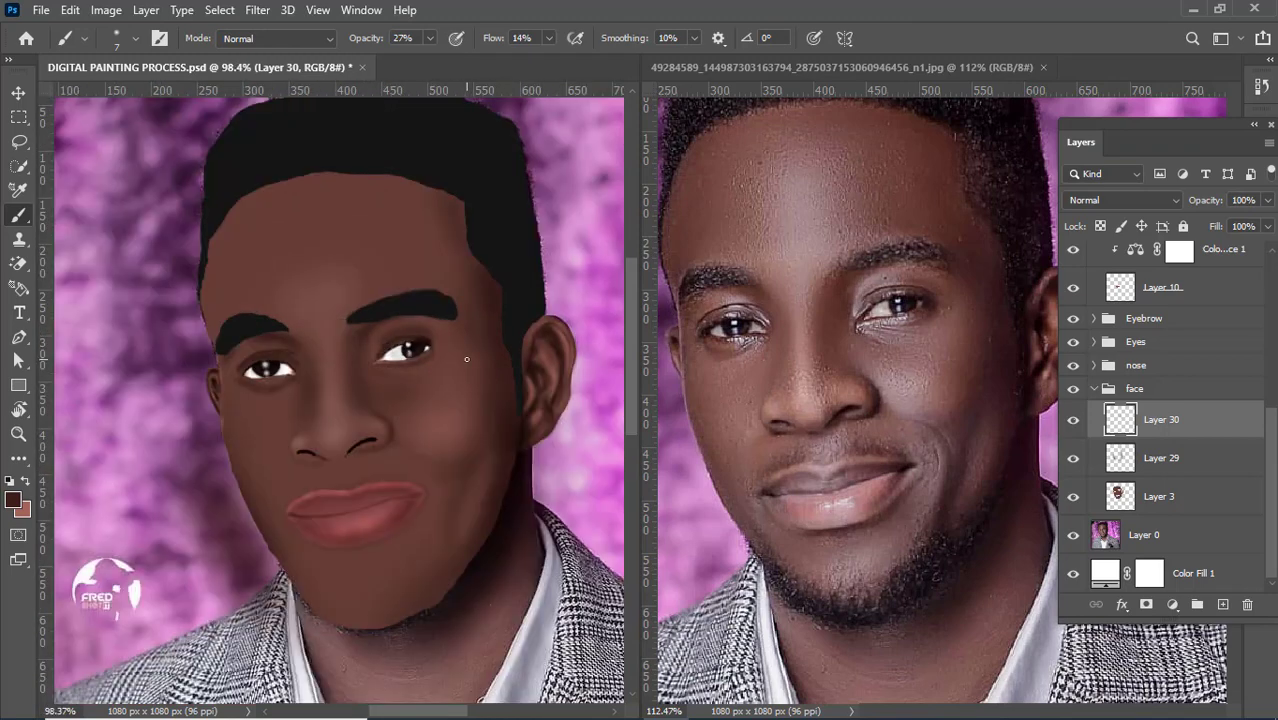
scroll(350, 386, "up", 4)
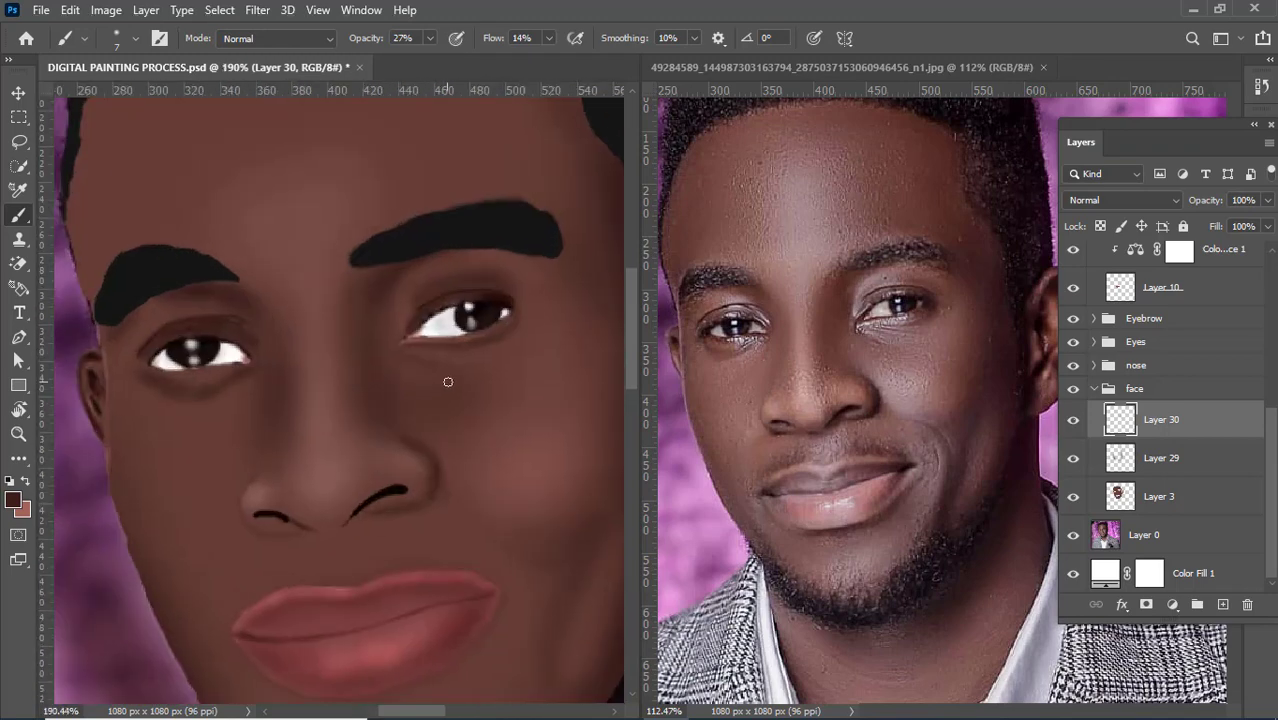
Step: Refine the thin shadow crease beneath the eye, repeatedly undoing and redoing the strokes to judge the effect
key("ctrl+shift+z")
key("ctrl+shift+z")
key("ctrl+shift+z")
key("ctrl+z")
key("ctrl+z")
key("ctrl+z")
key("ctrl+shift+z")
key("ctrl+shift+z")
key("ctrl+shift+z")
key("ctrl+z")
key("ctrl+z")
key("ctrl+z")
key("ctrl+z")
key("ctrl+z")
key("ctrl+shift+z")
key("ctrl+shift+z")
key("ctrl+shift+z")
key("ctrl+shift+z")
key("ctrl+shift+z")
key("ctrl+z")
key("ctrl+z")
key("ctrl+z")
key("ctrl+z")
key("ctrl+z")
key("ctrl+shift+z")
key("ctrl+shift+z")
key("ctrl+shift+z")
key("ctrl+shift+z")
key("ctrl+shift+z")
key("ctrl+z")
key("ctrl+z")
key("ctrl+z")
key("ctrl+z")
key("ctrl+z")
key("ctrl+shift+z")
key("ctrl+shift+z")
key("ctrl+shift+z")
key("ctrl+shift+z")
key("ctrl+shift+z")
key("ctrl+z")
key("ctrl+z")
key("ctrl+z")
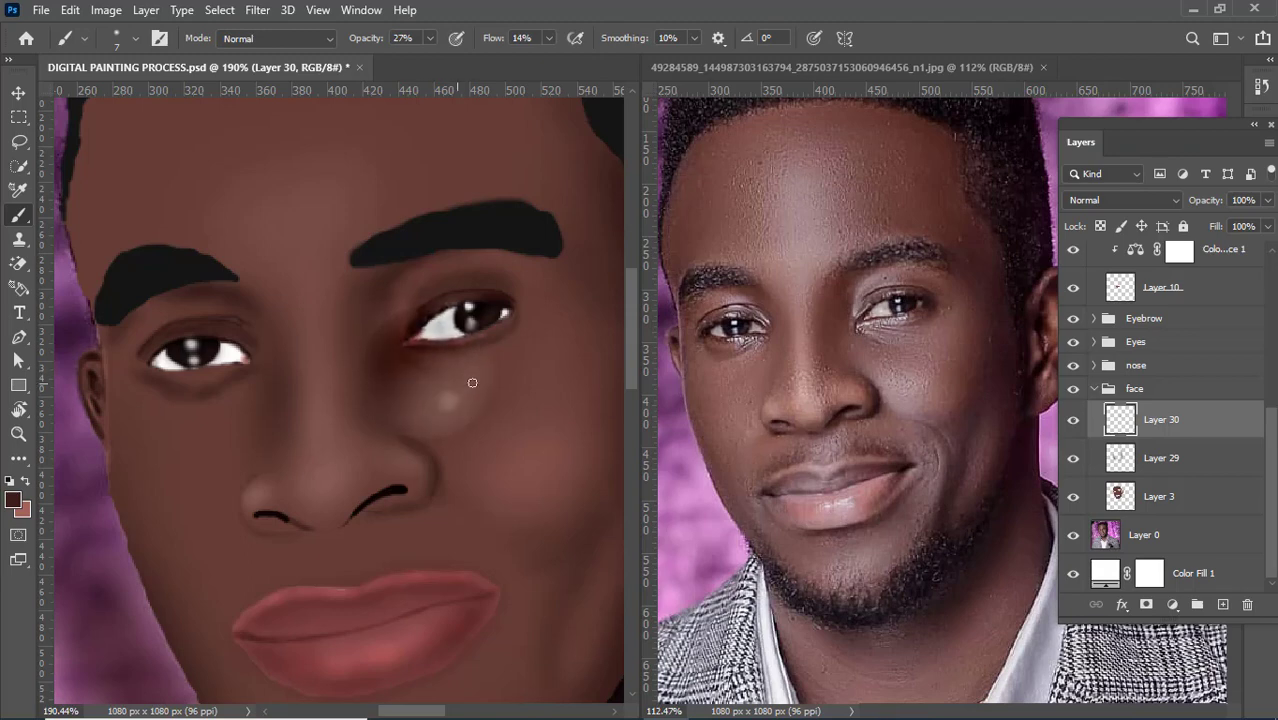
key("ctrl+z")
key("ctrl+shift+z")
key("ctrl+shift+z")
key("ctrl+shift+z")
key("ctrl+shift+z")
key("ctrl+shift+z")
key("ctrl+z")
key("ctrl+z")
key("ctrl+z")
key("ctrl+z")
key("ctrl+z")
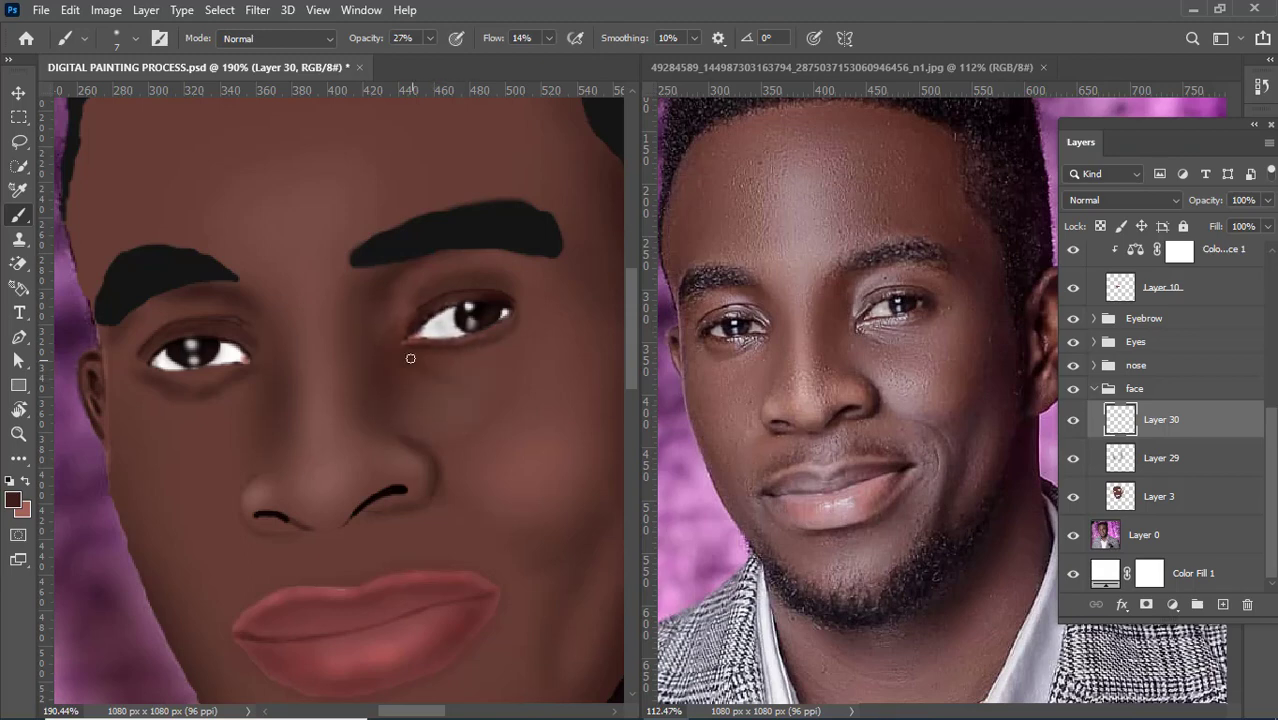
Step: Try fine shadow strokes between the nose bridge and the inner eye corner, undoing and redoing them to compare
key("ctrl+shift+z")
key("ctrl+shift+z")
key("ctrl+z")
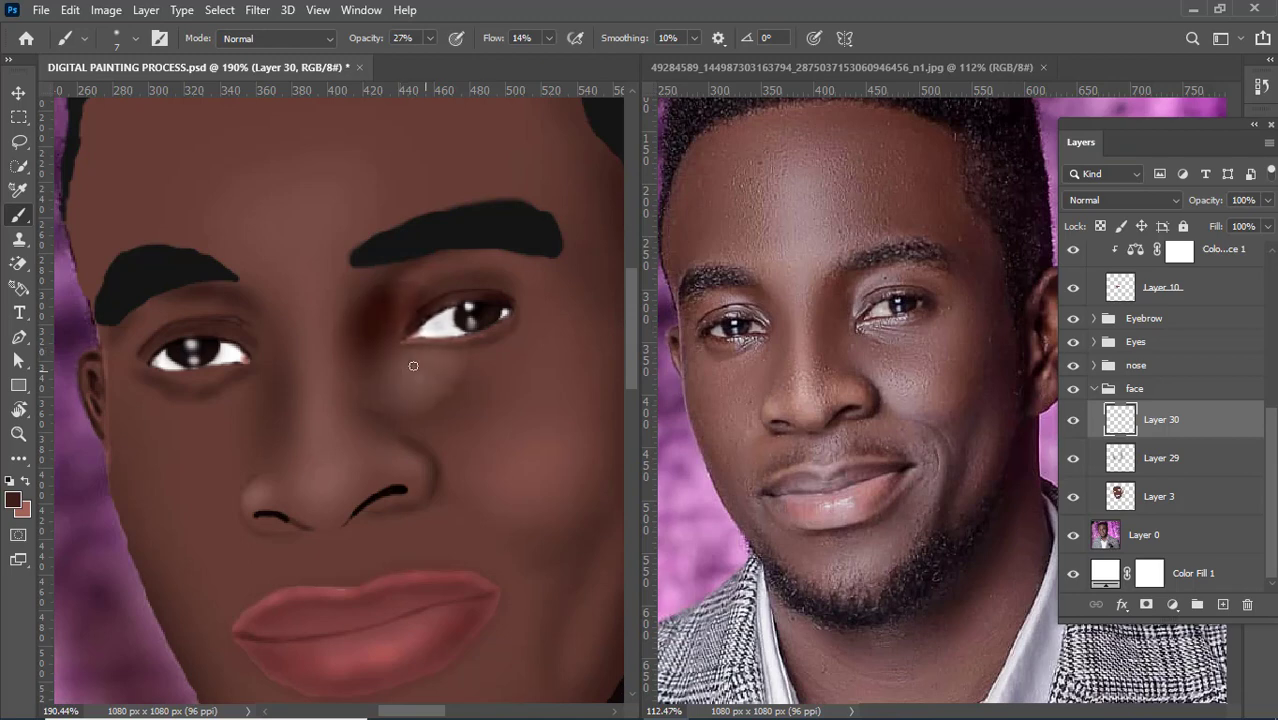
key("ctrl+z")
key("ctrl+shift+z")
key("ctrl+shift+z")
key("ctrl+z")
key("ctrl+z")
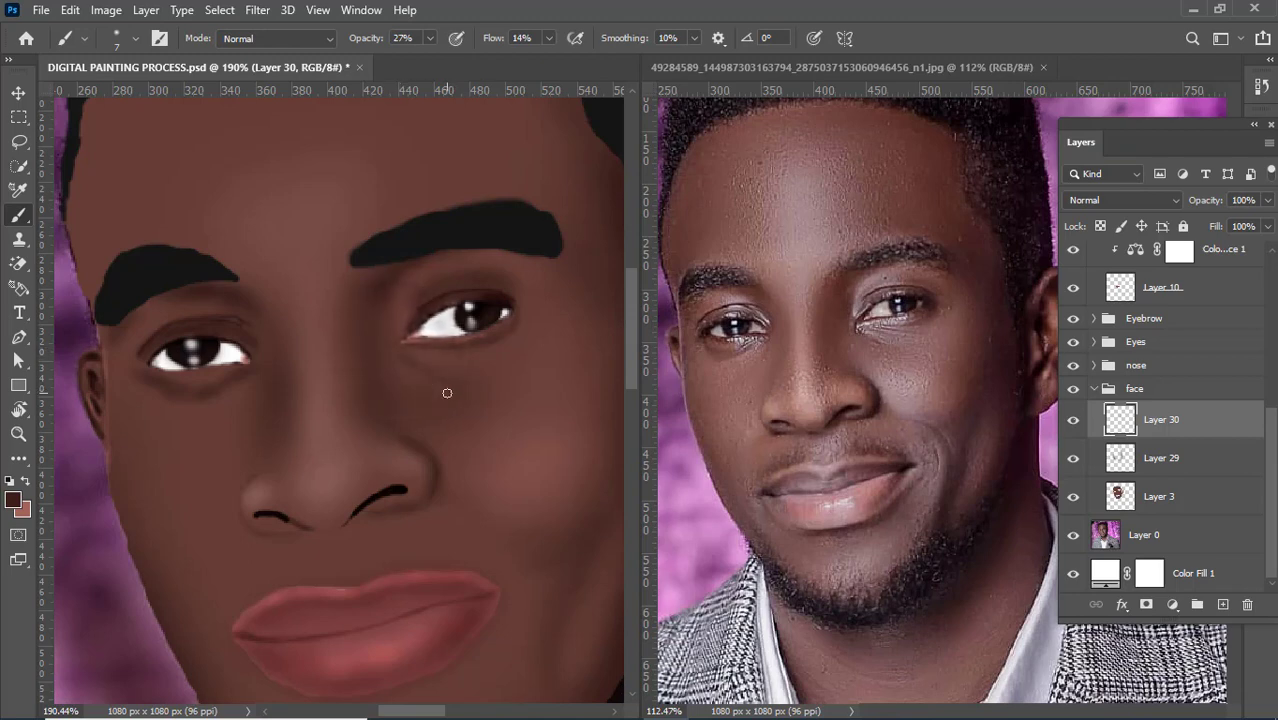
Step: Enlarge the brush to size 30 and try broader shadow strokes between the inner eye corner and the nose side, undoing the unwanted ones
key("ctrl+shift+z")
key("ctrl+shift+z")
key("ctrl+shift+z")
key("ctrl+z")
key("ctrl+z")
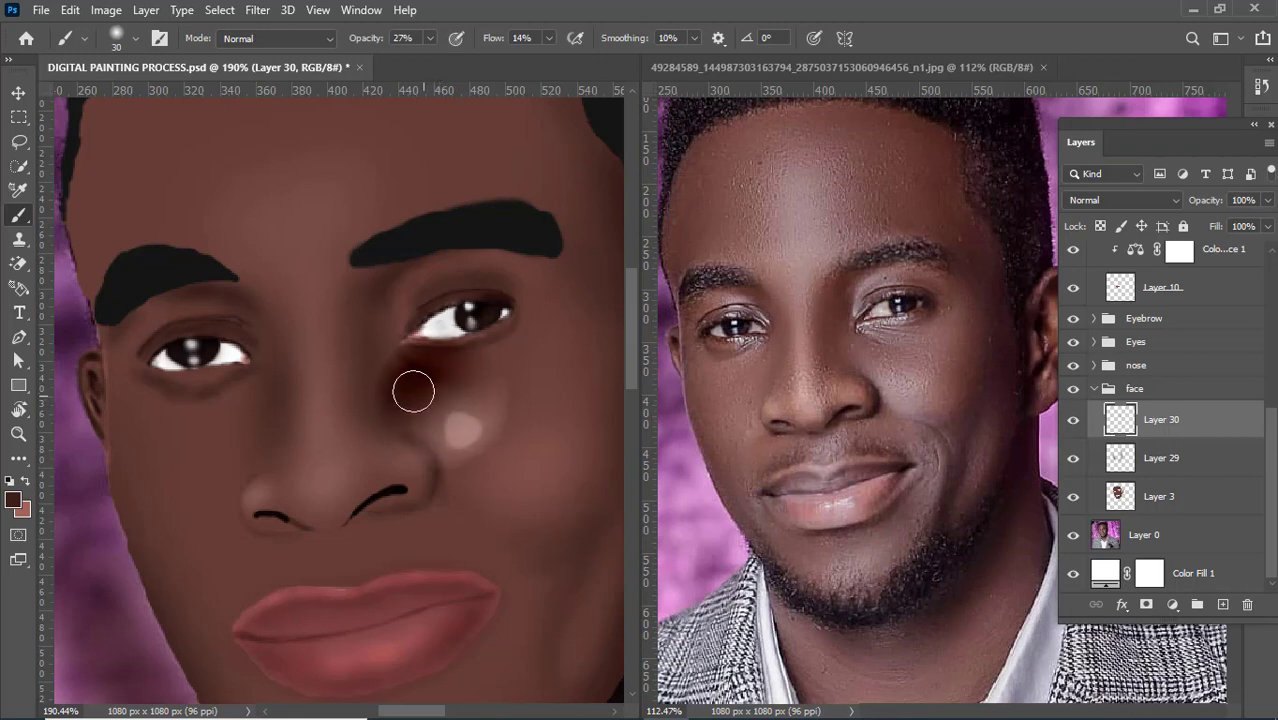
key("ctrl+z")
key("ctrl+z")
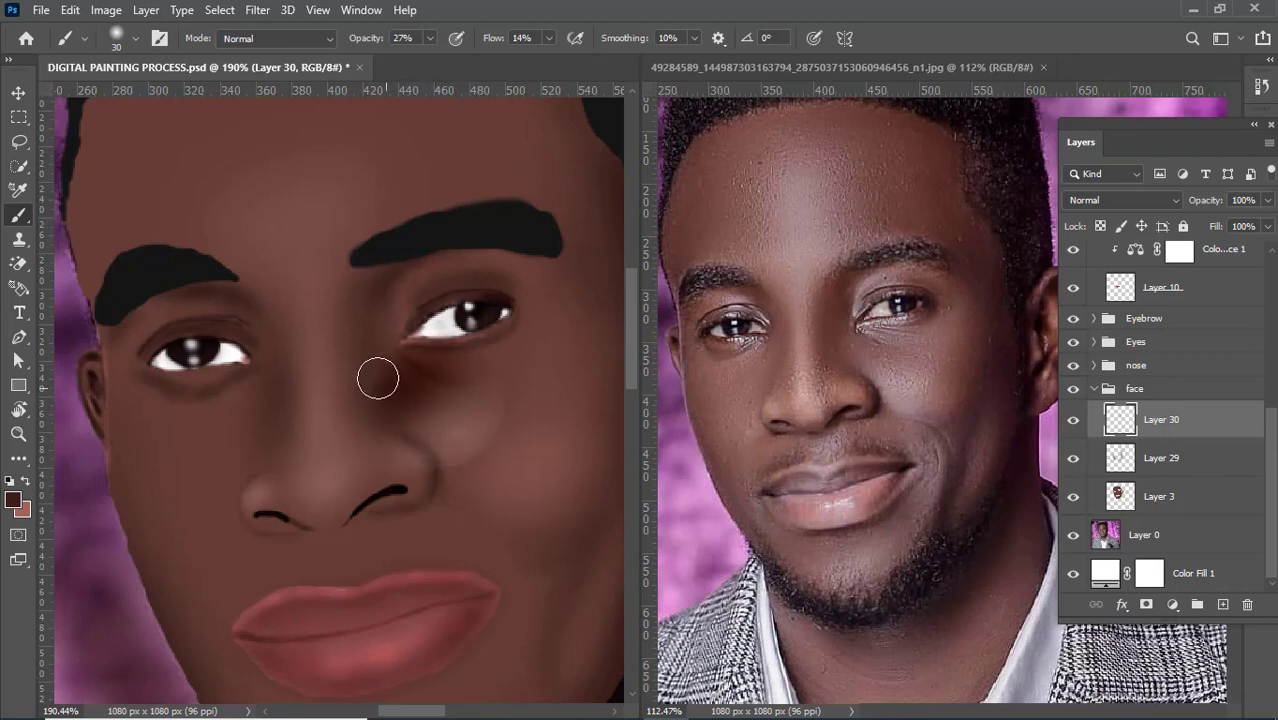
key("ctrl+z")
key("ctrl+z")
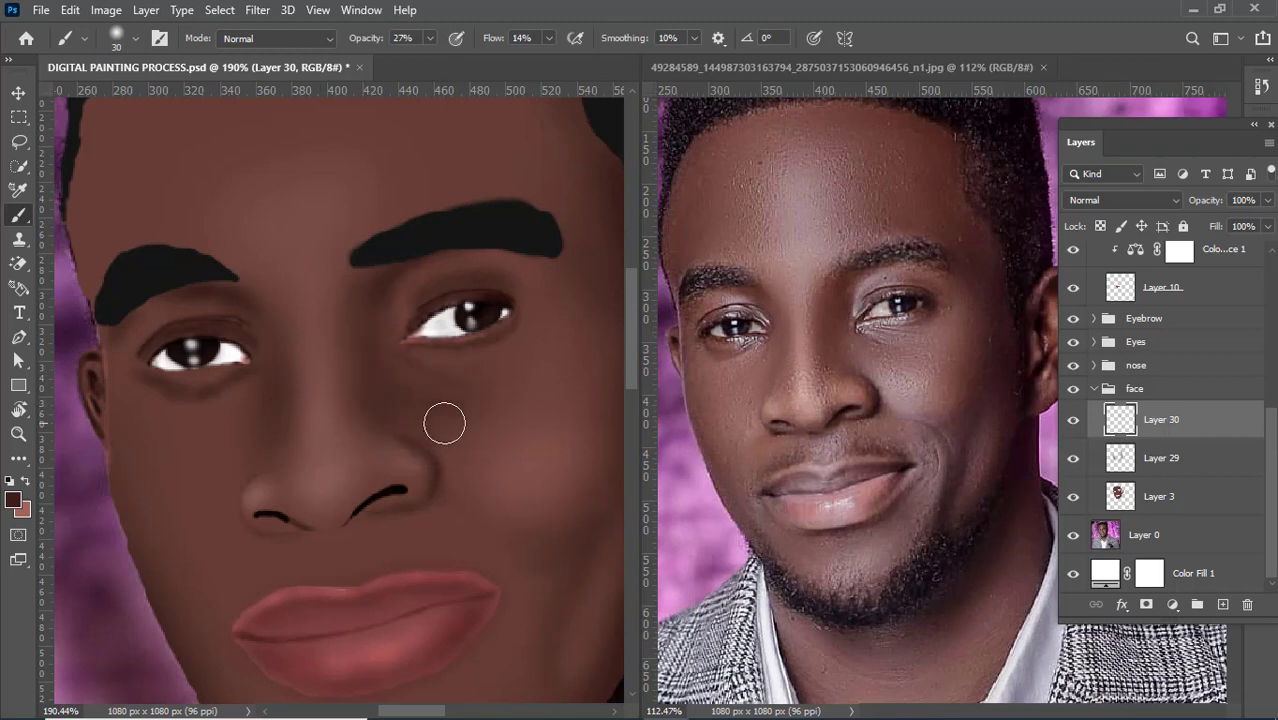
key("ctrl+shift+z")
key("ctrl+shift+z")
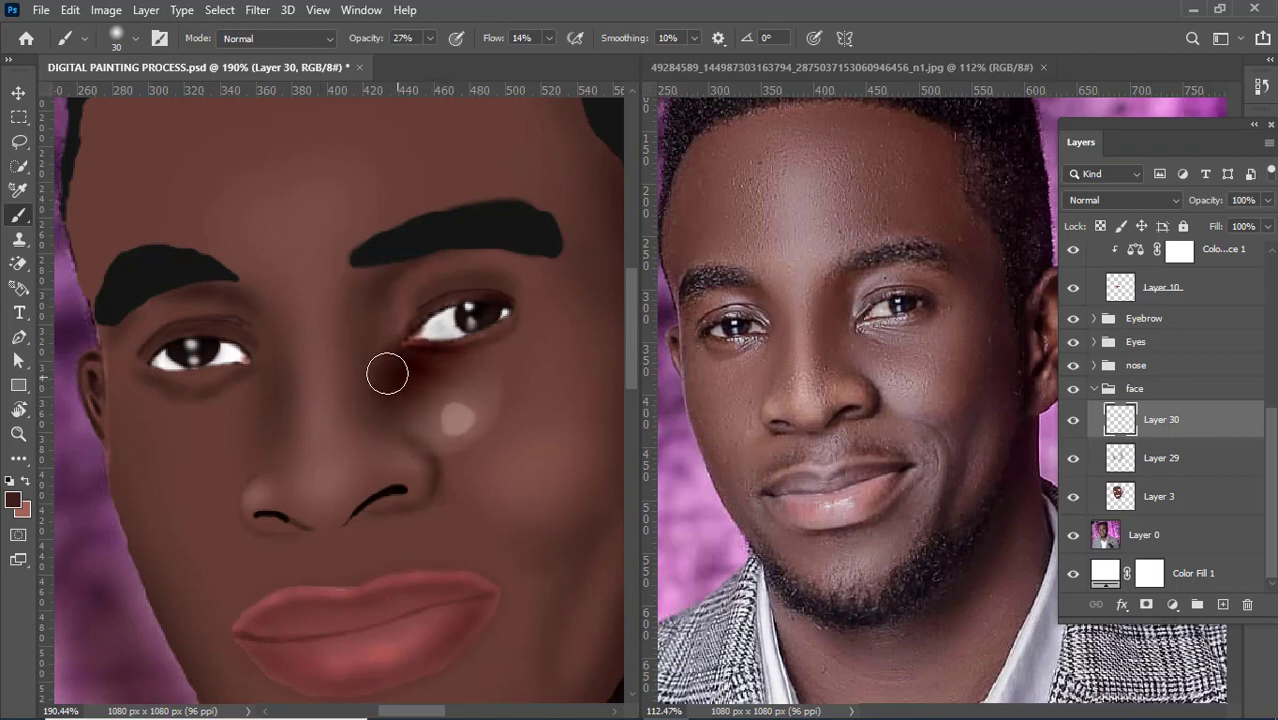
key("ctrl+z")
key("ctrl+z")
key("ctrl+shift+z")
key("ctrl+shift+z")
key("ctrl+z")
key("ctrl+z")
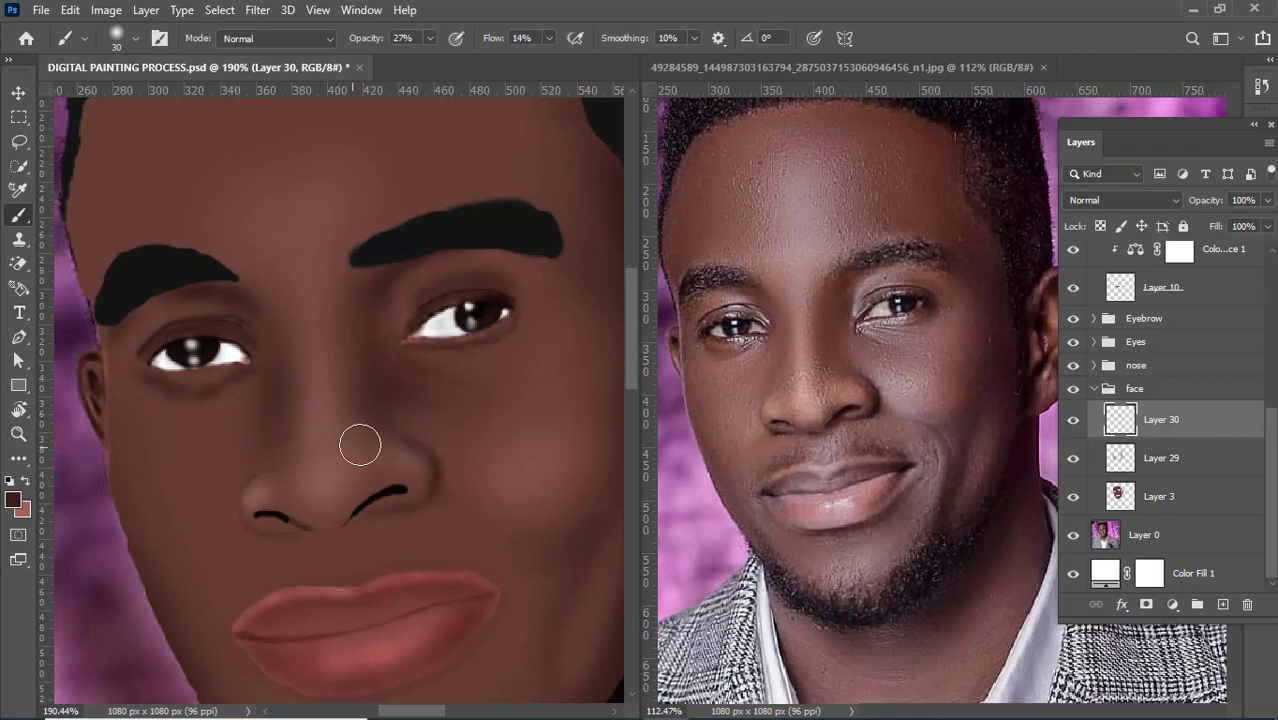
Step: Undo and redo the broad shadow strokes beside the nose bridge to compare them, and paint another stroke toward the inner eye corner
key("ctrl+shift+z")
key("ctrl+shift+z")
key("ctrl+z")
key("ctrl+z")
key("ctrl+shift+z")
key("ctrl+shift+z")
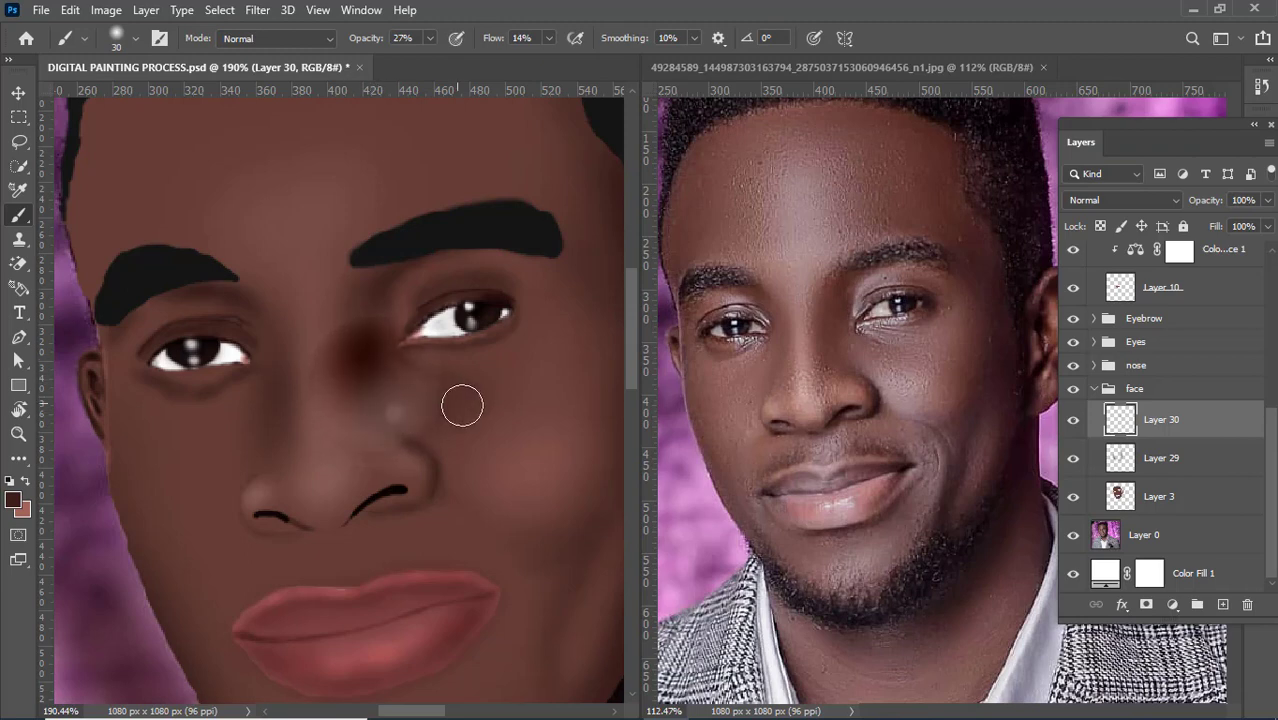
left_click_drag(428, 394, 398, 362)
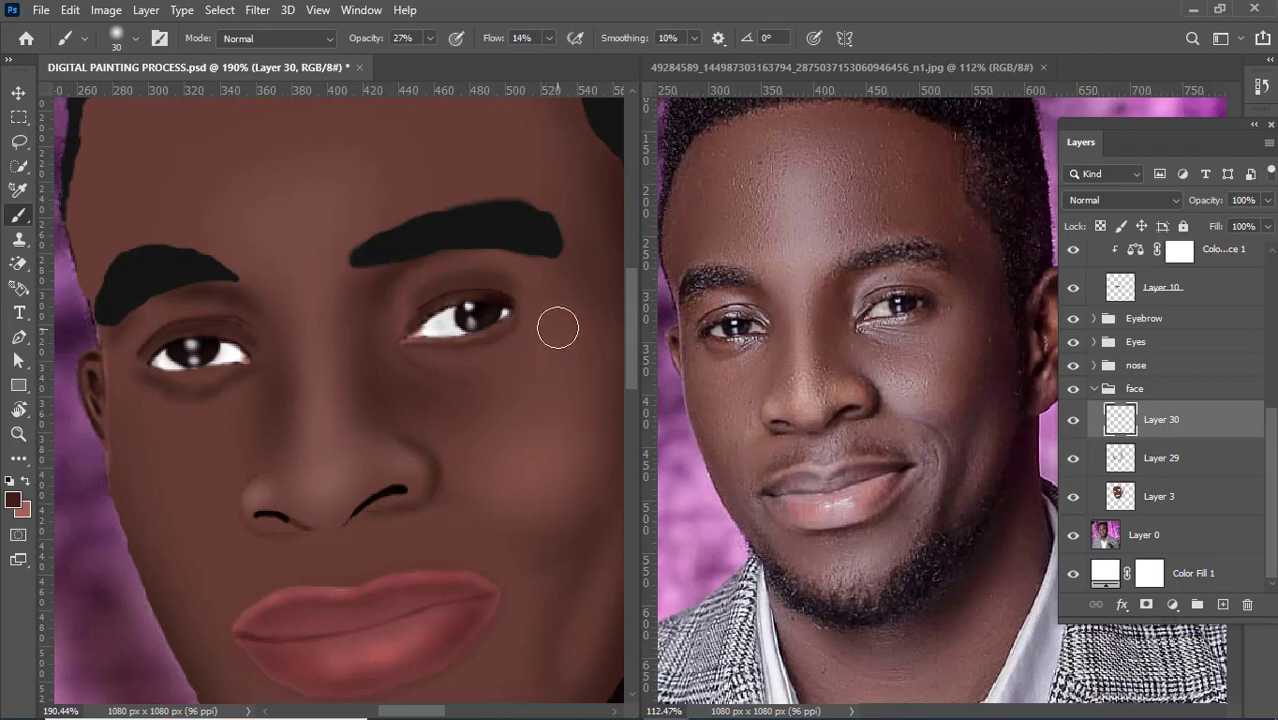
Step: Examine the shading around the eyes, nose and cheeks up close and at full-face view against the reference photo
scroll(455, 438, "down", 5)
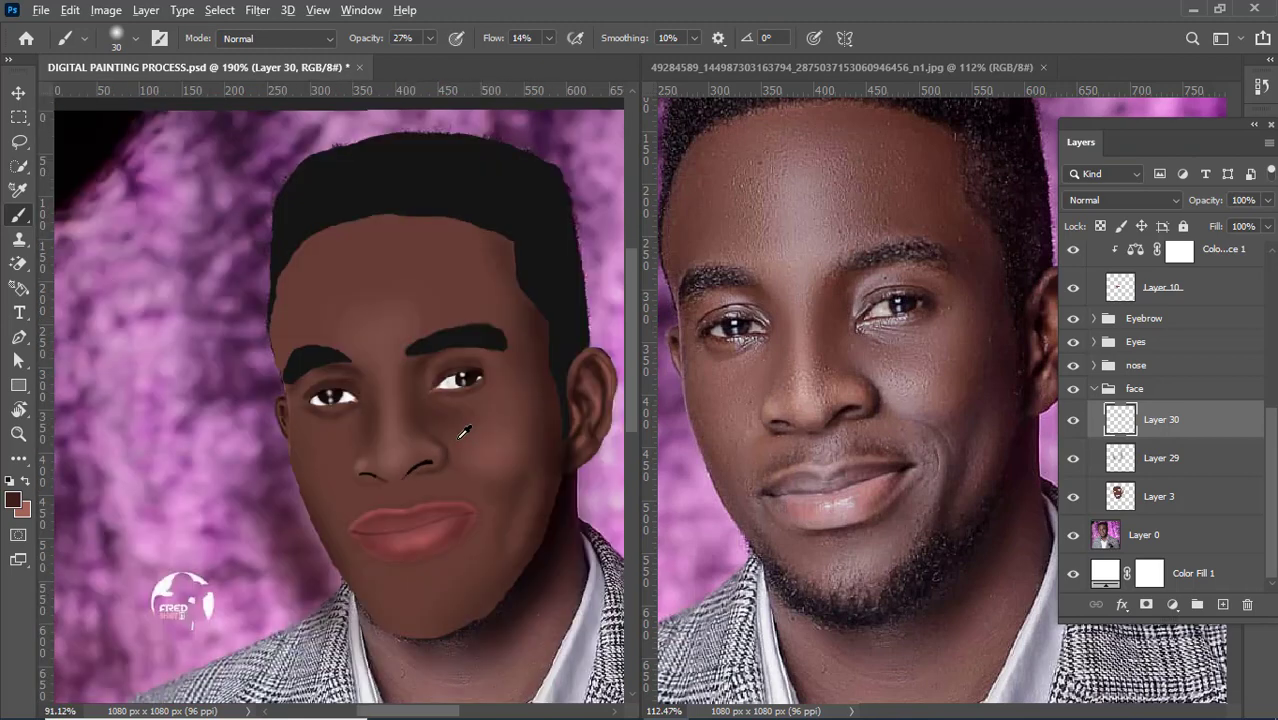
scroll(505, 474, "up", 1)
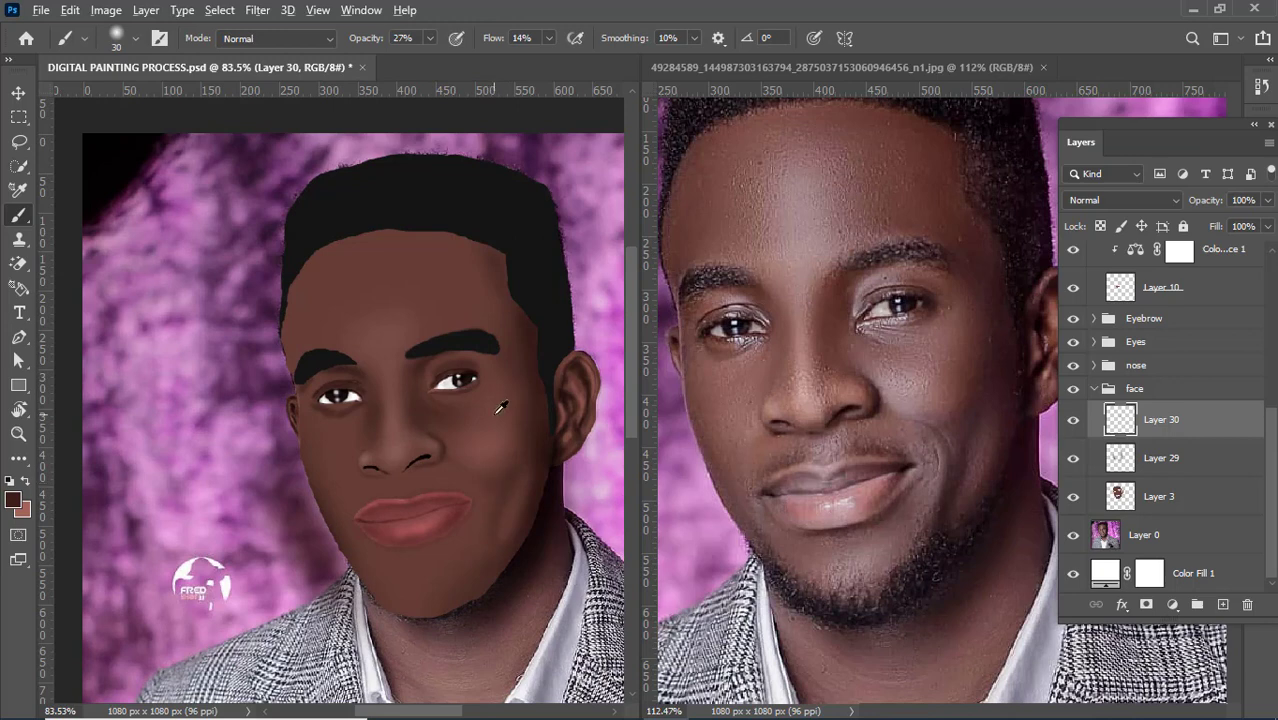
scroll(501, 405, "up", 5)
scroll(491, 420, "down", 3)
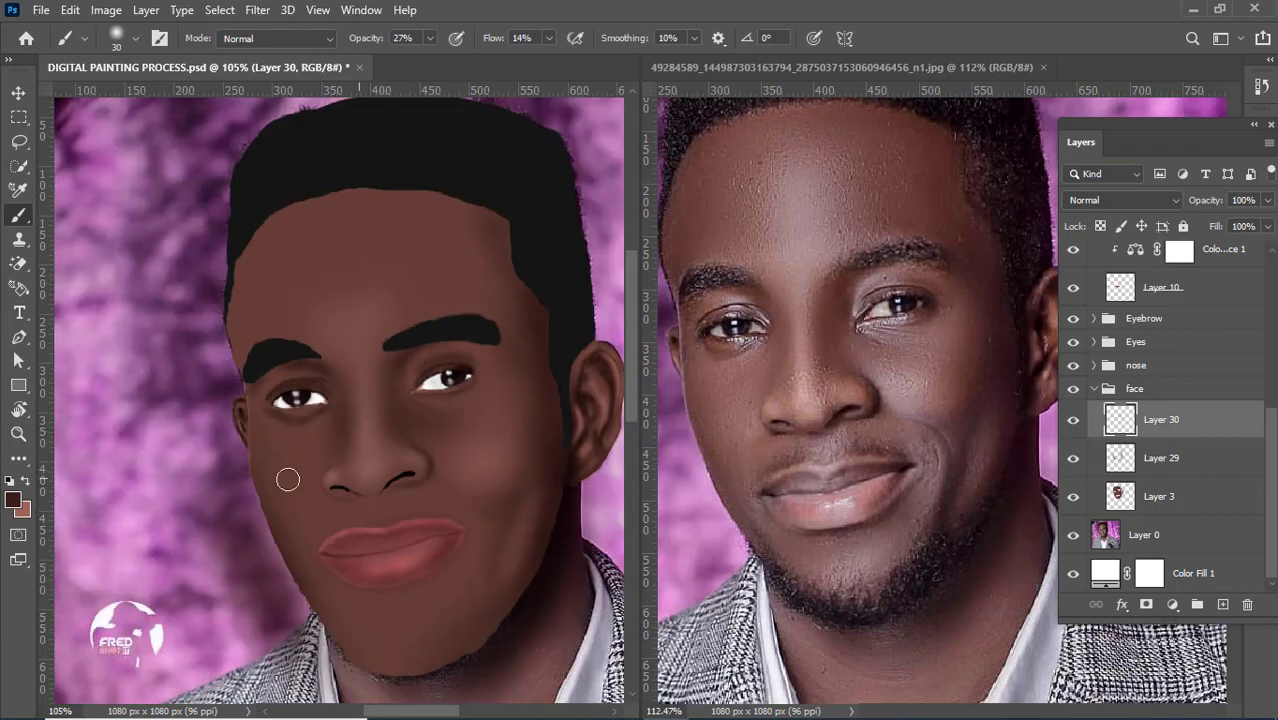
scroll(280, 468, "up", 3)
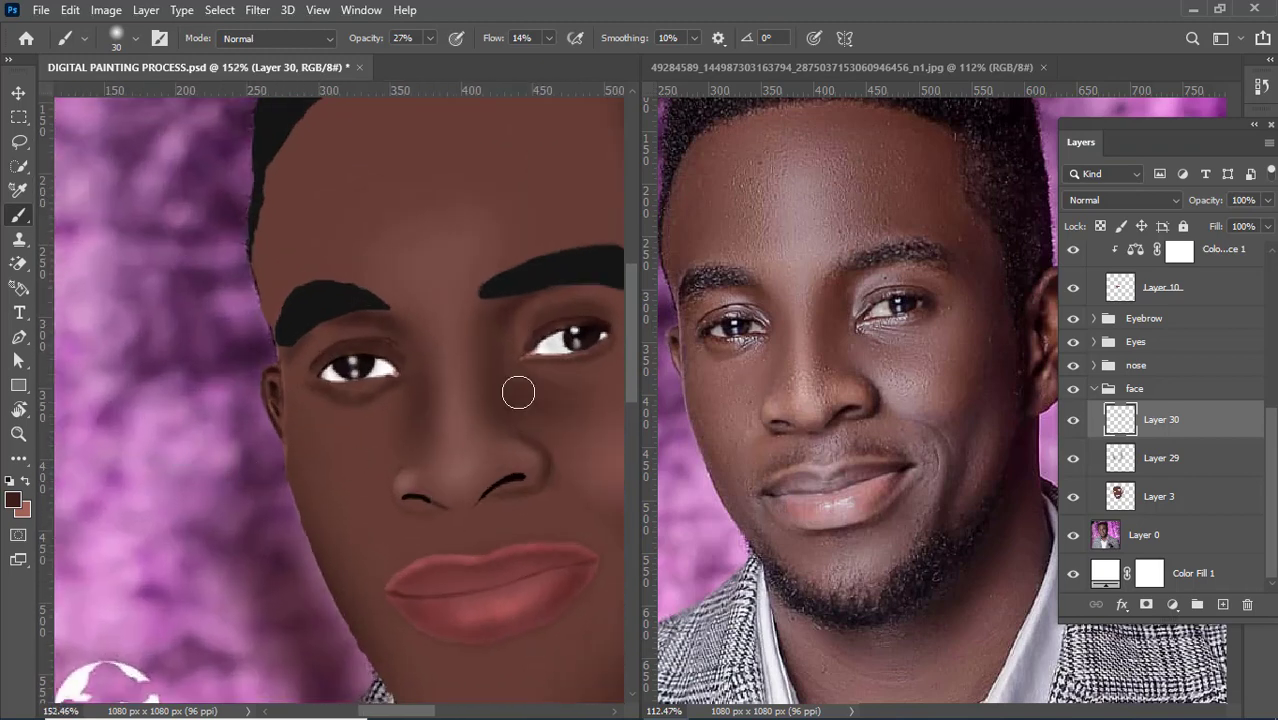
scroll(305, 424, "up", 3)
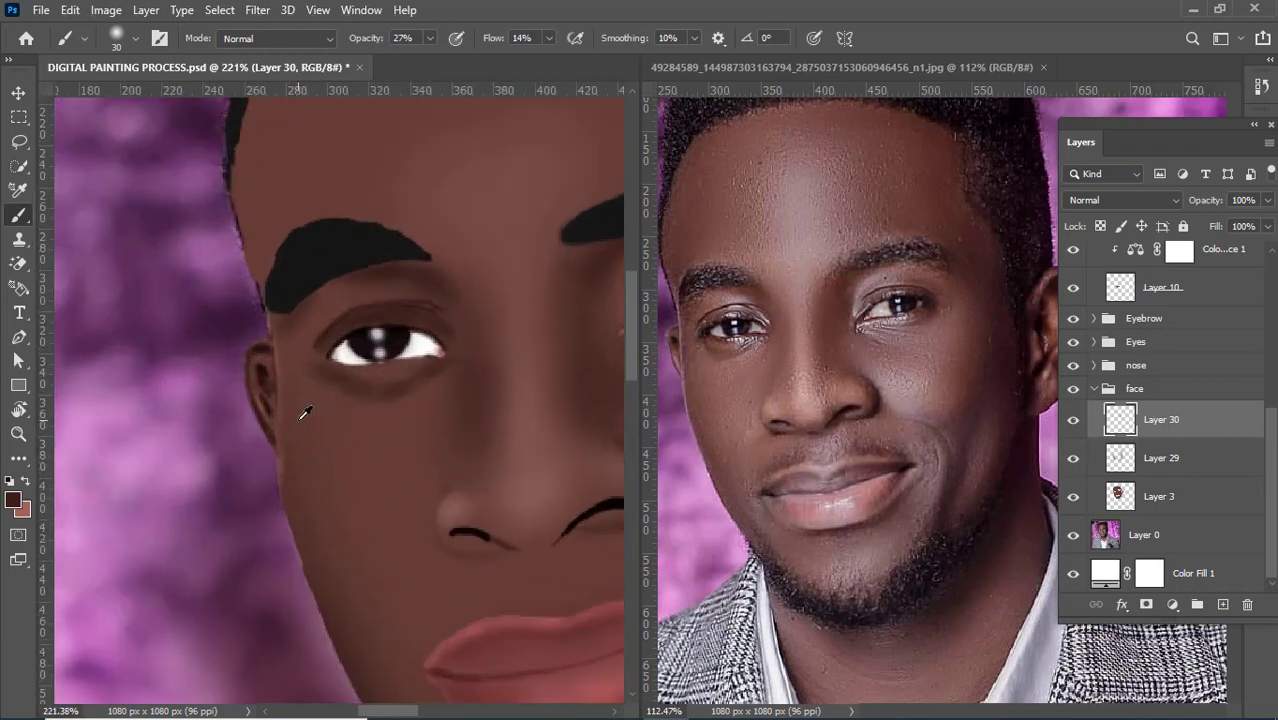
scroll(495, 470, "down", 1)
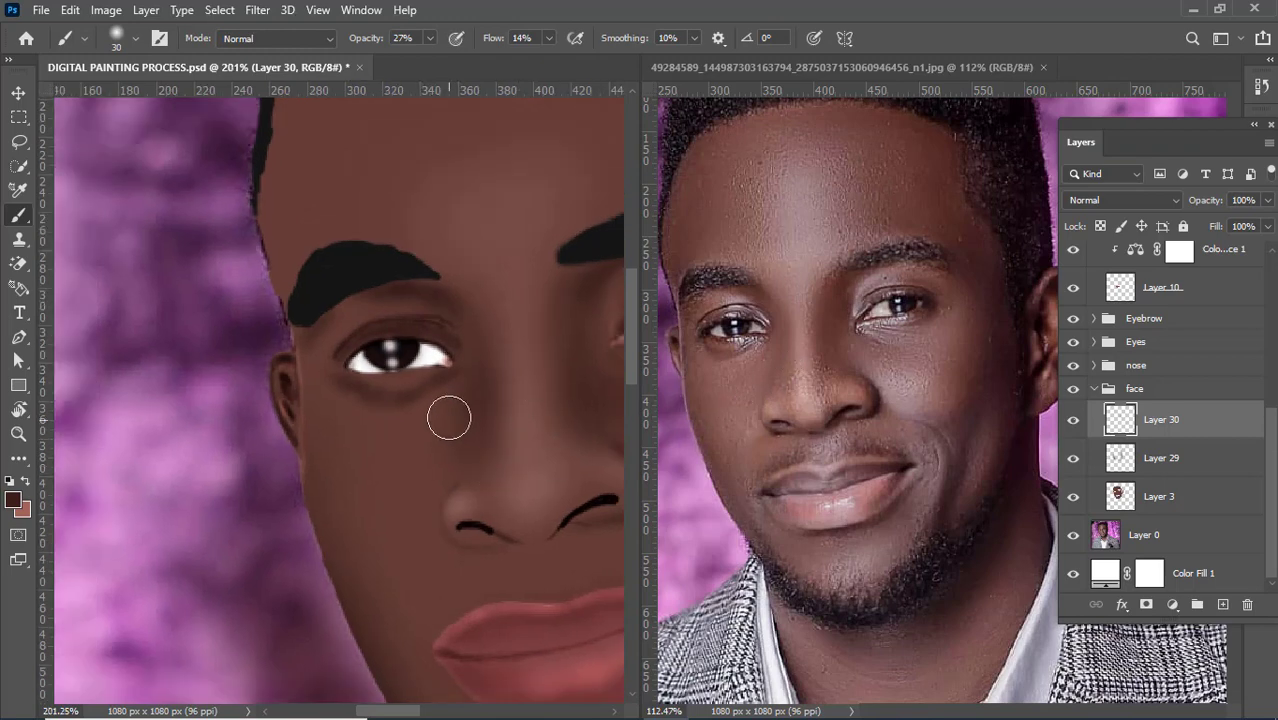
scroll(416, 597, "down", 2)
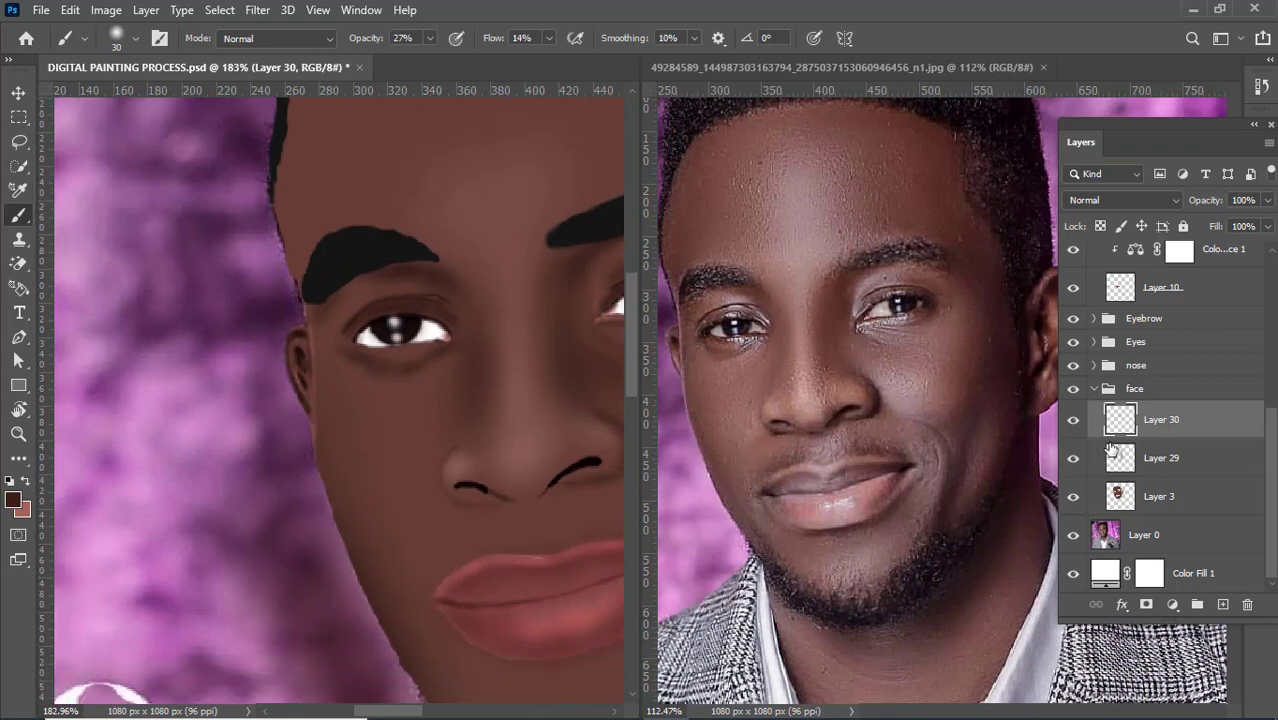
scroll(405, 556, "down", 3)
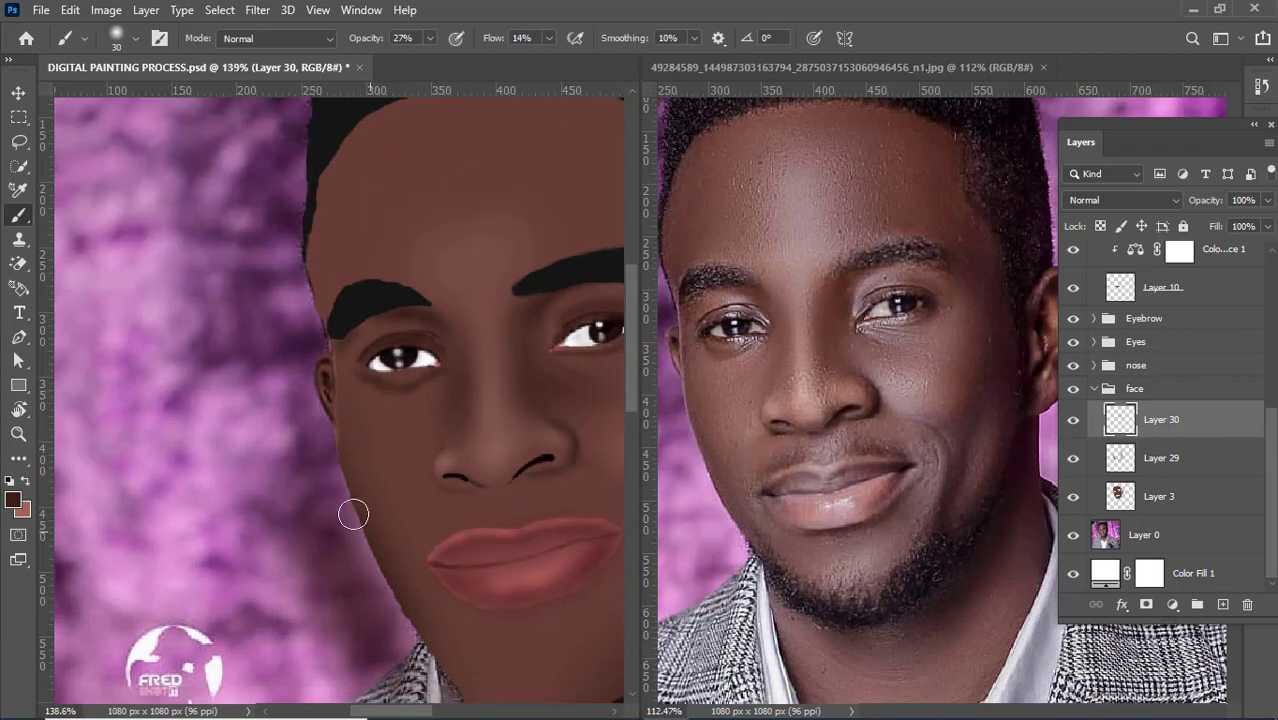
Step: Try a shadow stroke on Layer 30 along the cheek's outer edge below the smaller ear, and undo the strokes
mouse_move(345, 450)
left_mouse_down()
mouse_move(360, 508)
mouse_move(345, 392)
left_mouse_up()
key("ctrl+z")
key("ctrl+z")
key("ctrl+z")
key("ctrl+z")
key("ctrl+z")
key("ctrl+z")
Step: Switch to Layer 29 with the dark brown foreground colour and paint soft shadows along the cheek edge and beside the mouth corner
left_click(27, 482)
left_click(1185, 464)
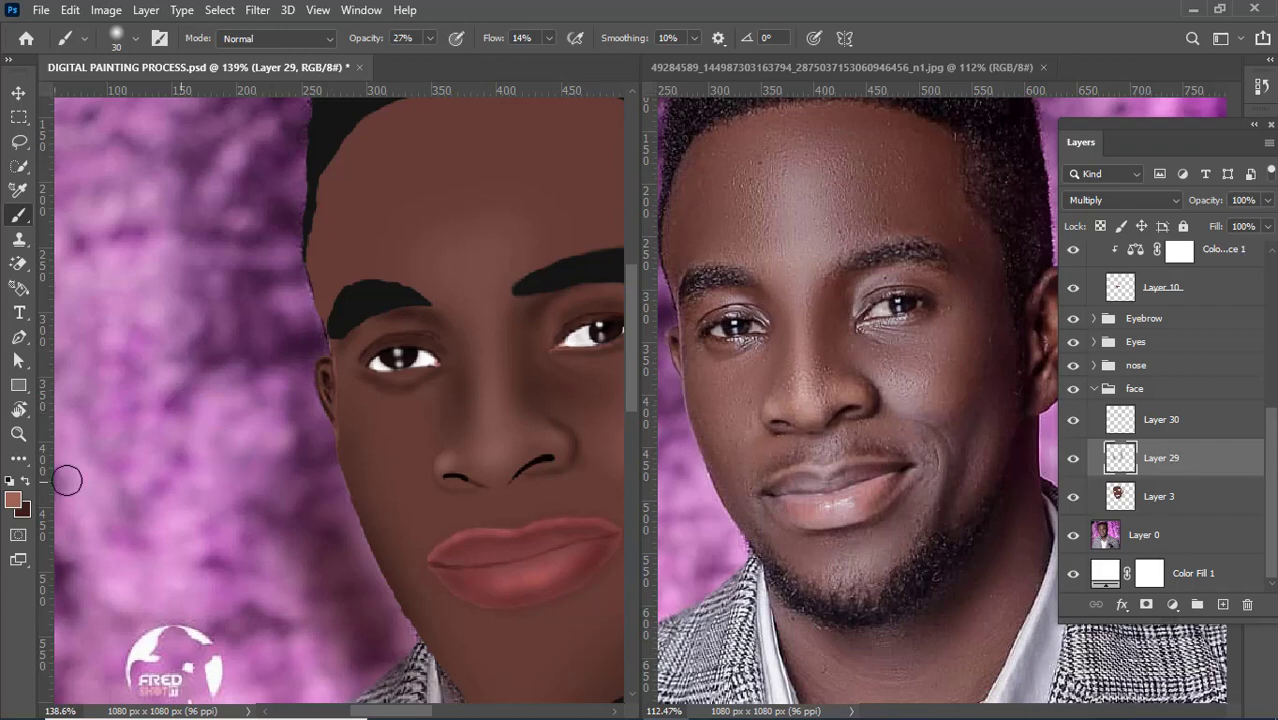
left_click(25, 479)
mouse_move(322, 471)
left_mouse_down()
mouse_move(355, 554)
mouse_move(341, 475)
mouse_move(398, 616)
mouse_move(335, 412)
mouse_move(340, 487)
mouse_move(320, 378)
mouse_move(339, 407)
mouse_move(348, 511)
mouse_move(348, 488)
mouse_move(395, 580)
mouse_move(354, 491)
left_mouse_up()
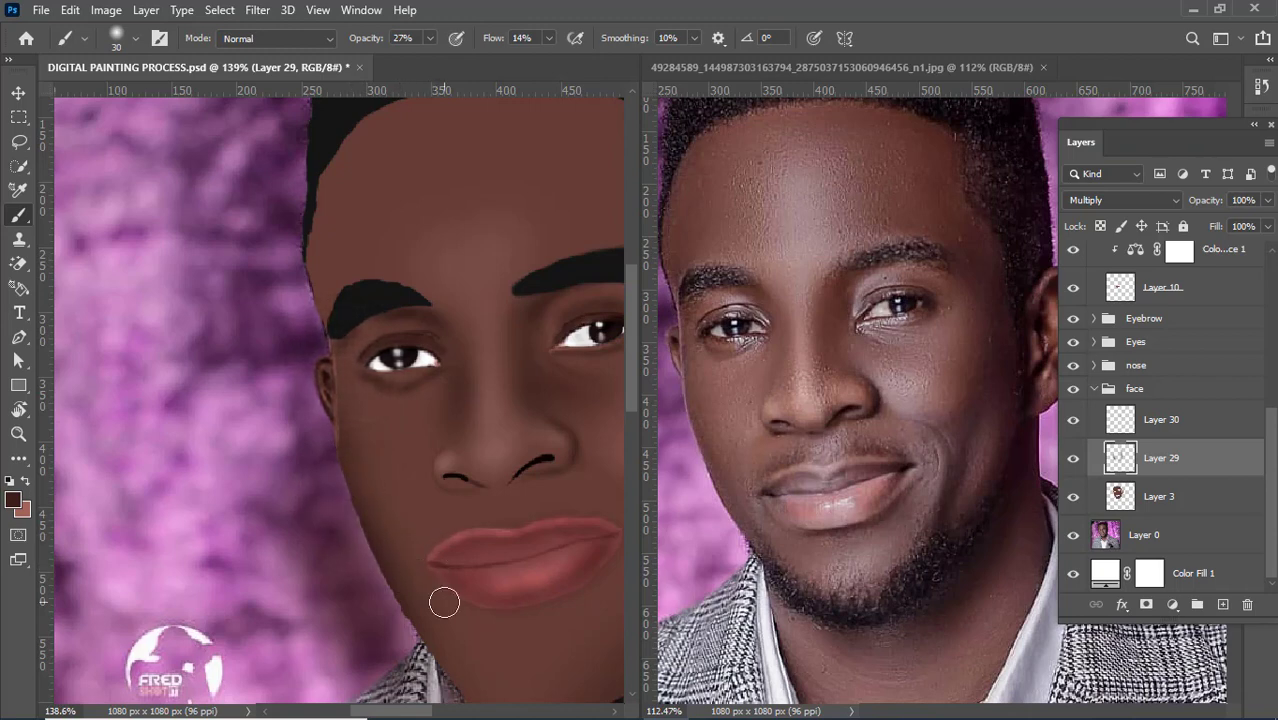
mouse_move(400, 567)
left_mouse_down()
mouse_move(461, 649)
mouse_move(413, 574)
left_mouse_up()
left_click(405, 596, "alt")
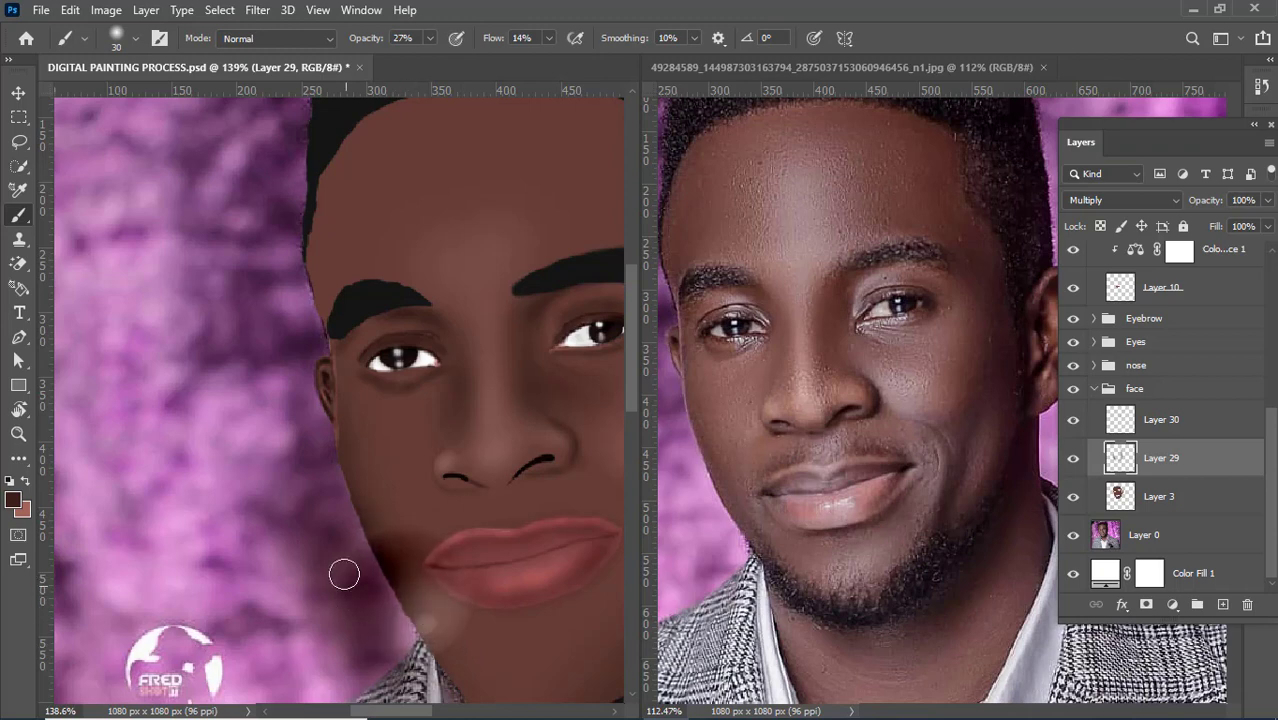
Step: Reduce the brush to size 10 and paint a curved shadow beneath the eye nearest the smaller ear
scroll(344, 559, "down", 1)
scroll(344, 560, "down", 2)
scroll(352, 558, "right", 3)
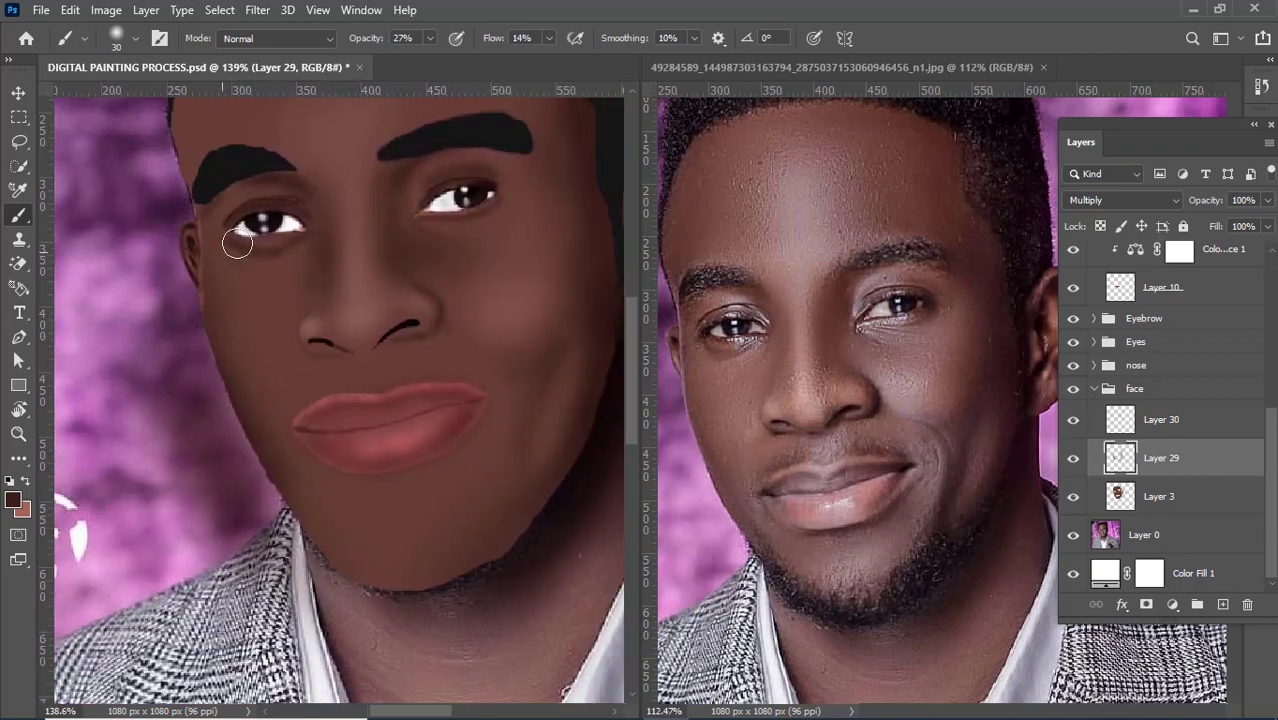
scroll(226, 289, "up", 2)
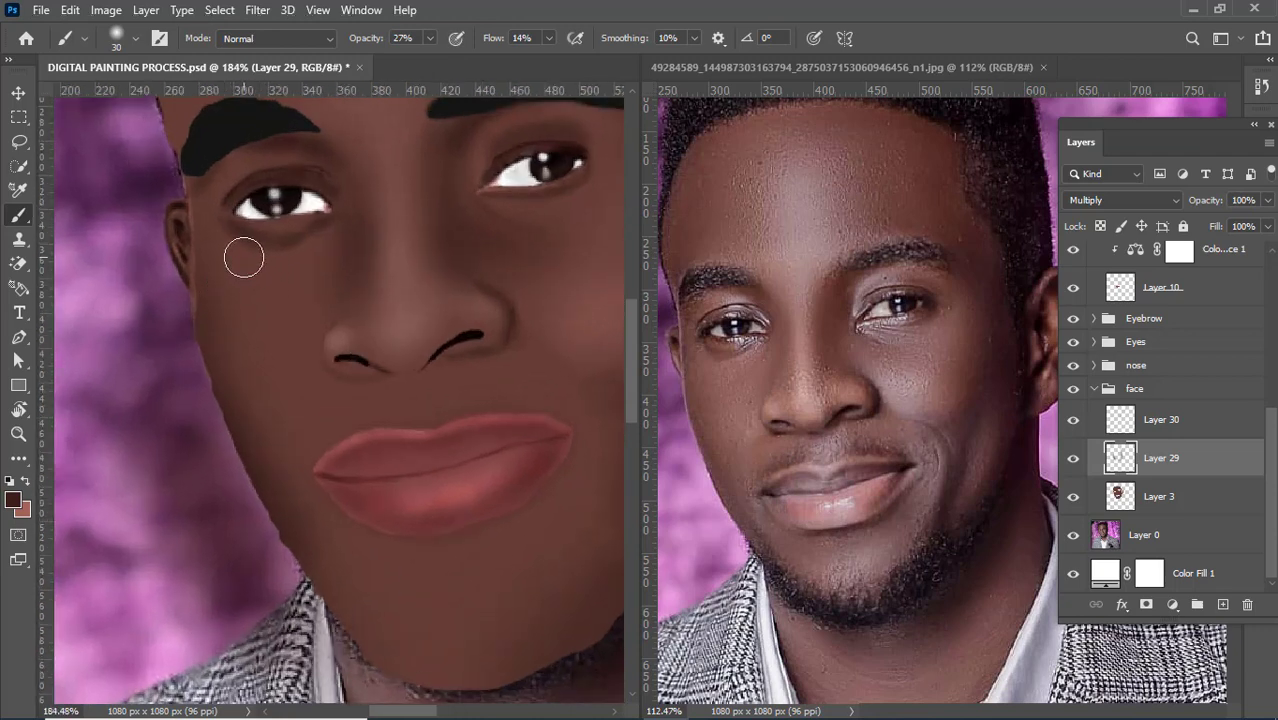
key("bracketleft")
key("bracketleft")
key("bracketleft")
mouse_move(230, 233)
left_mouse_down()
mouse_move(255, 265)
mouse_move(243, 249)
mouse_move(295, 255)
mouse_move(277, 251)
mouse_move(325, 234)
mouse_move(297, 246)
mouse_move(319, 223)
mouse_move(298, 270)
mouse_move(313, 262)
left_mouse_up()
mouse_move(235, 238)
left_mouse_down()
mouse_move(244, 255)
mouse_move(266, 250)
mouse_move(234, 251)
mouse_move(285, 254)
mouse_move(323, 227)
left_mouse_up()
Step: Undo and redo the new under-eye shadow strokes to judge their effect on the whole face
key("ctrl+shift+z")
key("ctrl+shift+z")
key("ctrl+z")
key("ctrl+z")
key("ctrl+z")
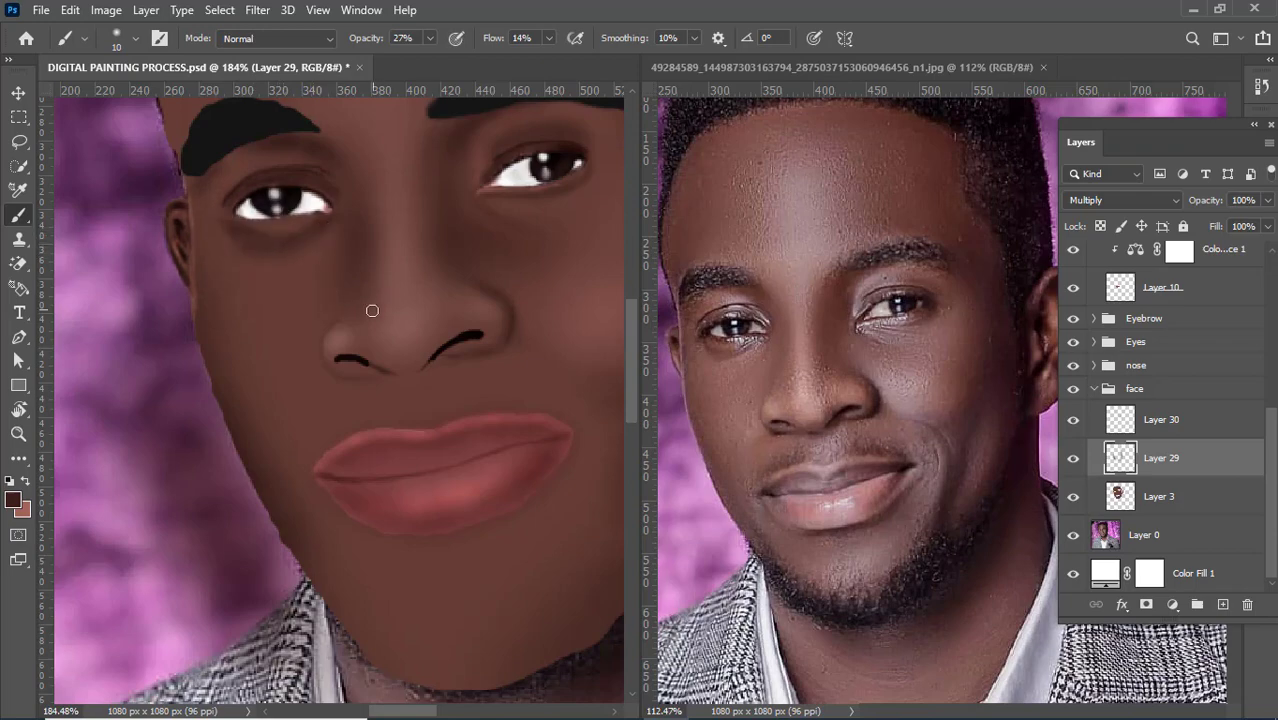
scroll(353, 304, "down", 5)
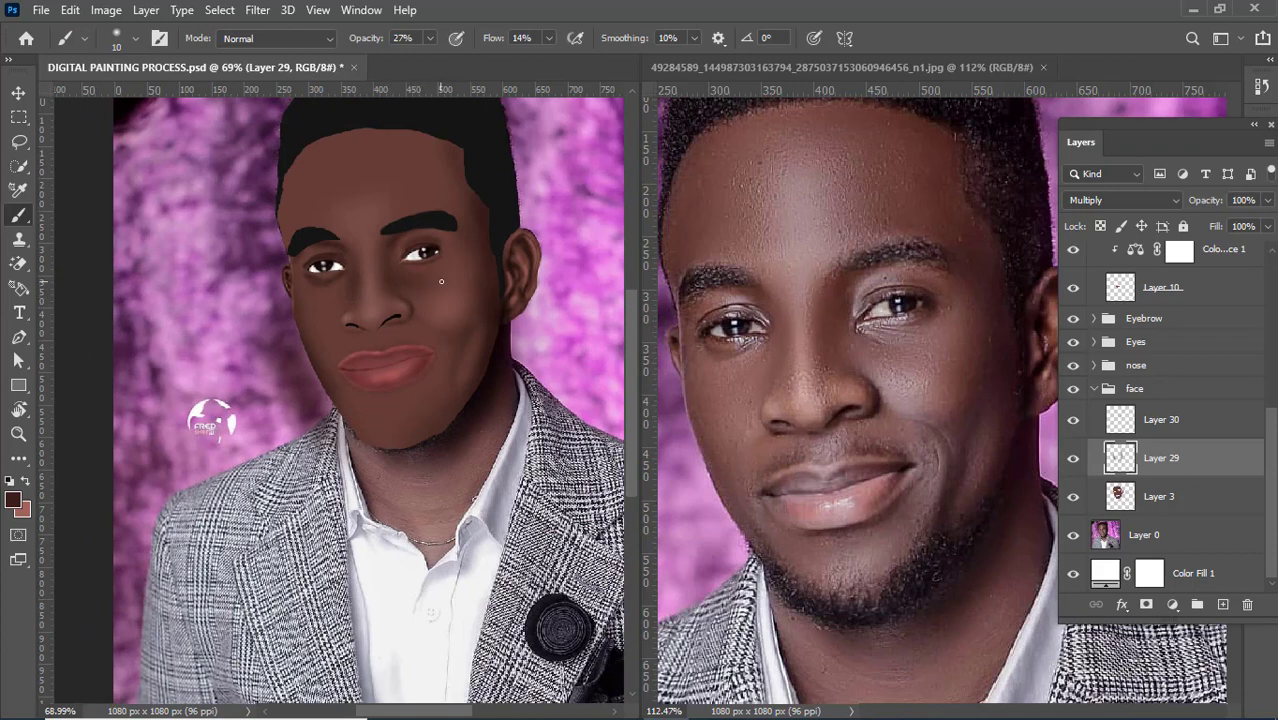
scroll(286, 276, "up", 4)
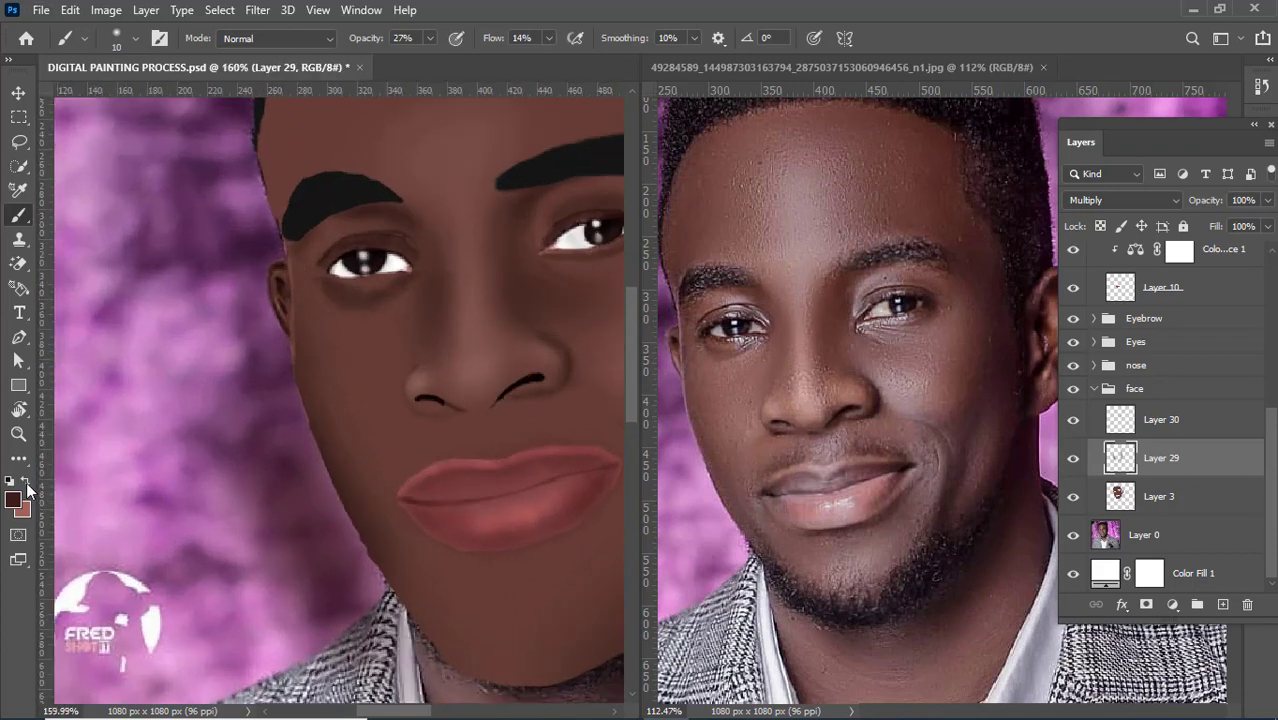
Step: Switch to the light reddish-brown colour on Layer 30 and paint a soft highlight on the bag beneath the same eye
left_click(25, 482)
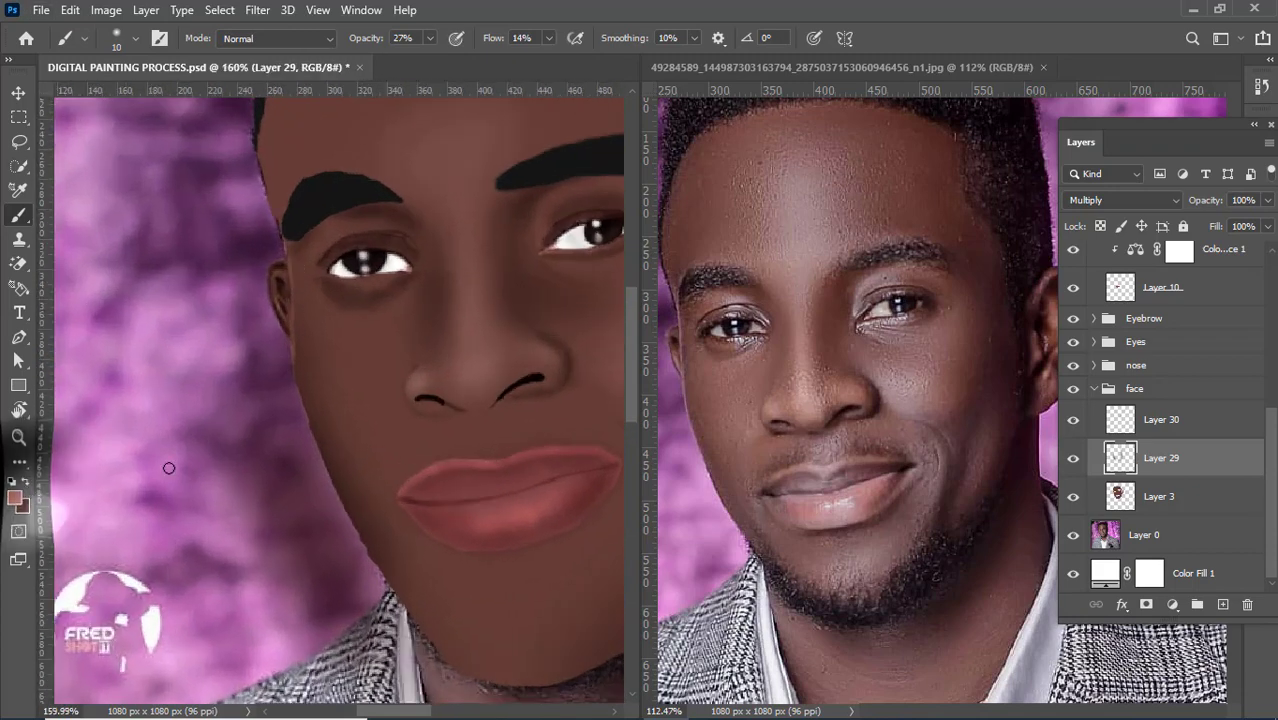
left_click(1158, 420)
scroll(398, 318, "up", 3)
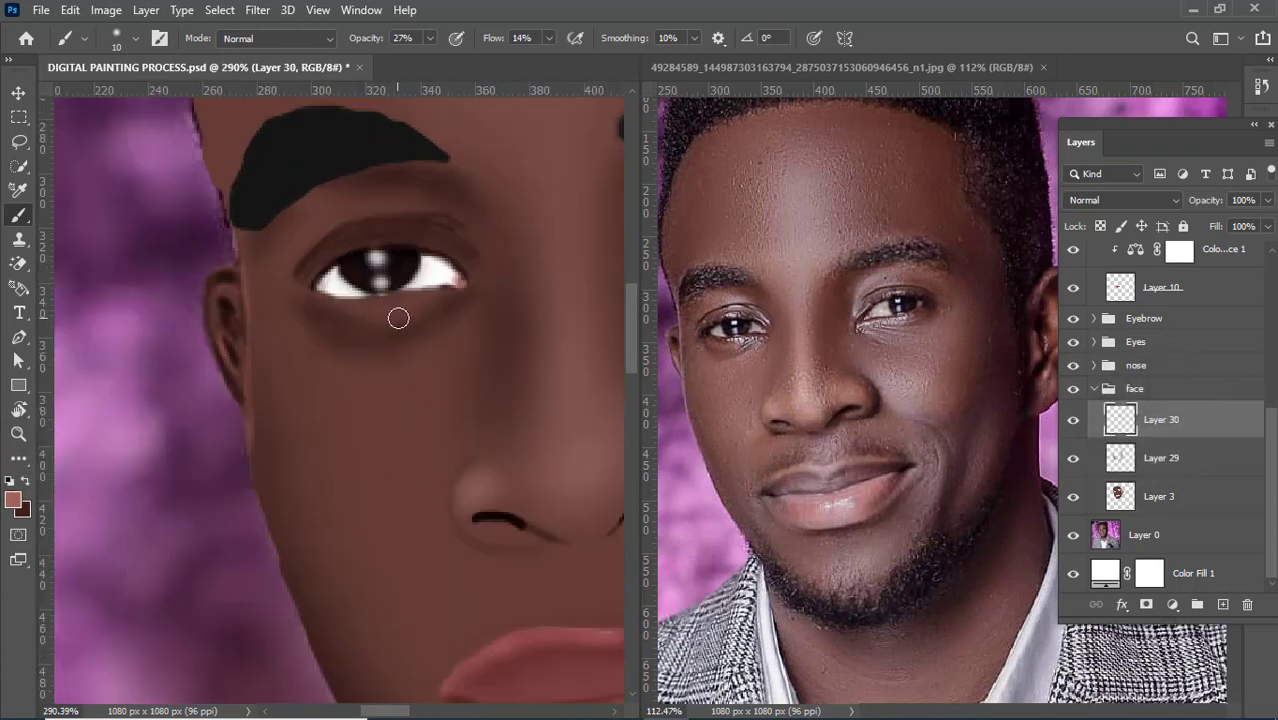
mouse_move(398, 318)
left_mouse_down()
mouse_move(348, 323)
mouse_move(367, 332)
mouse_move(314, 314)
mouse_move(354, 318)
left_mouse_up()
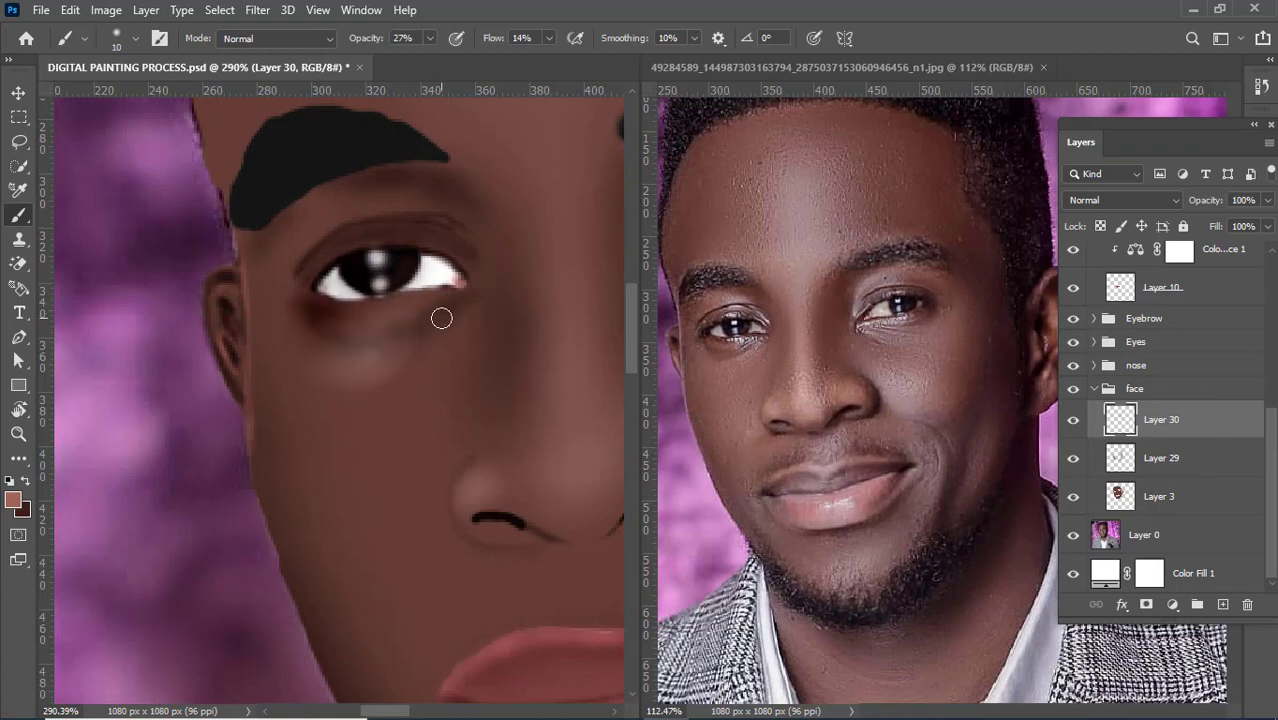
mouse_move(442, 318)
left_mouse_down()
mouse_move(374, 339)
mouse_move(294, 308)
mouse_move(324, 320)
mouse_move(448, 314)
mouse_move(419, 331)
mouse_move(451, 305)
mouse_move(405, 330)
mouse_move(337, 334)
mouse_move(442, 337)
left_mouse_up()
scroll(442, 337, "down", 5)
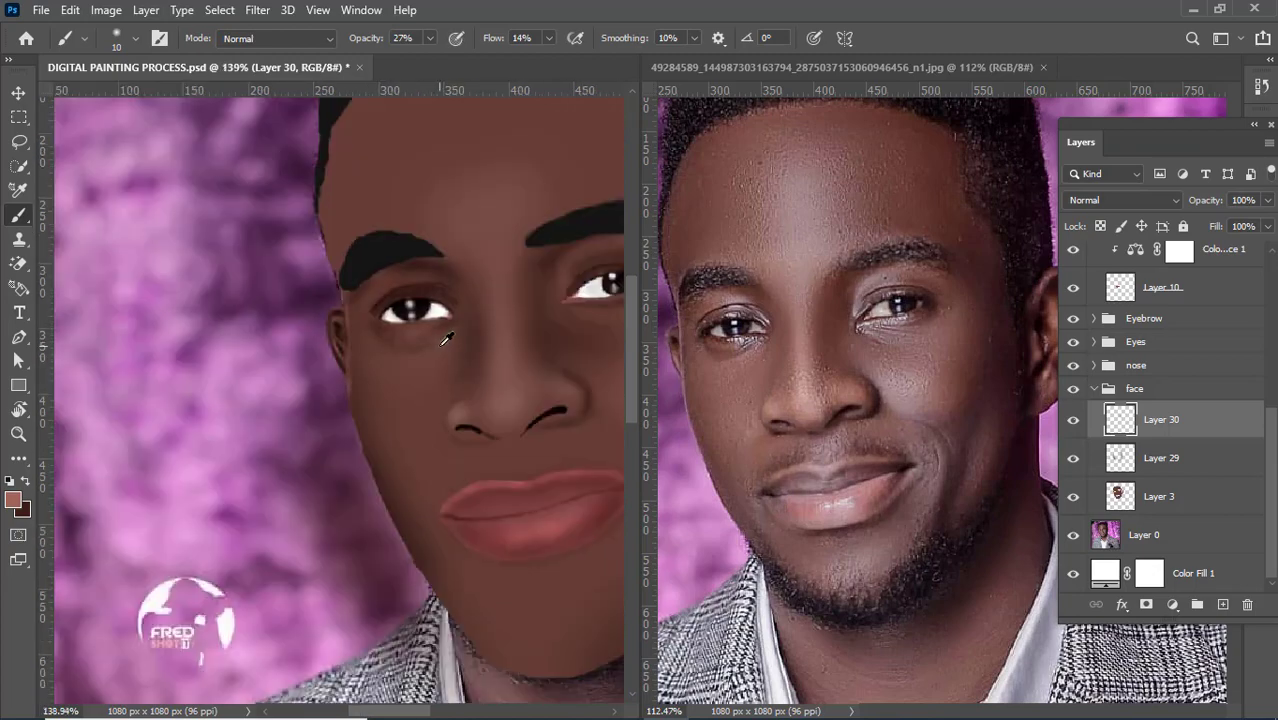
scroll(447, 340, "down", 4)
scroll(521, 363, "up", 2)
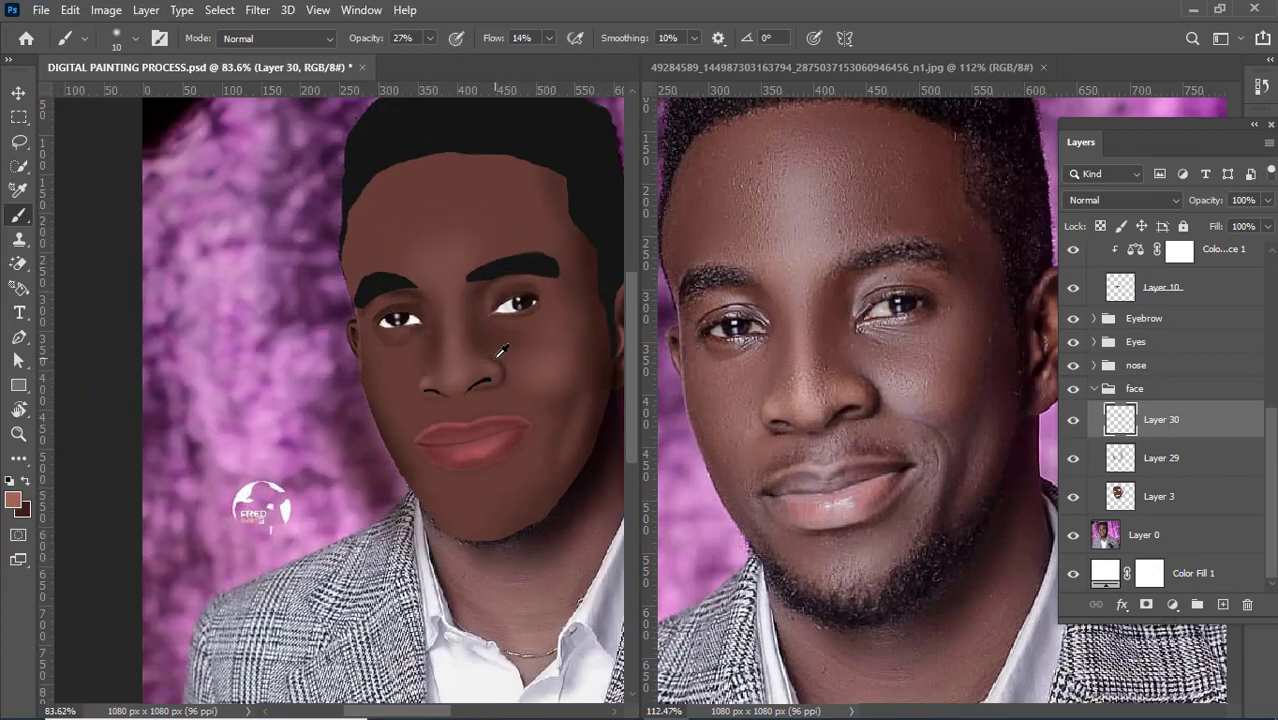
Step: Reduce the dark brown brush to size 4 and paint a thin shadow line along the lower eyelid on Layer 29
scroll(400, 330, "up", 10)
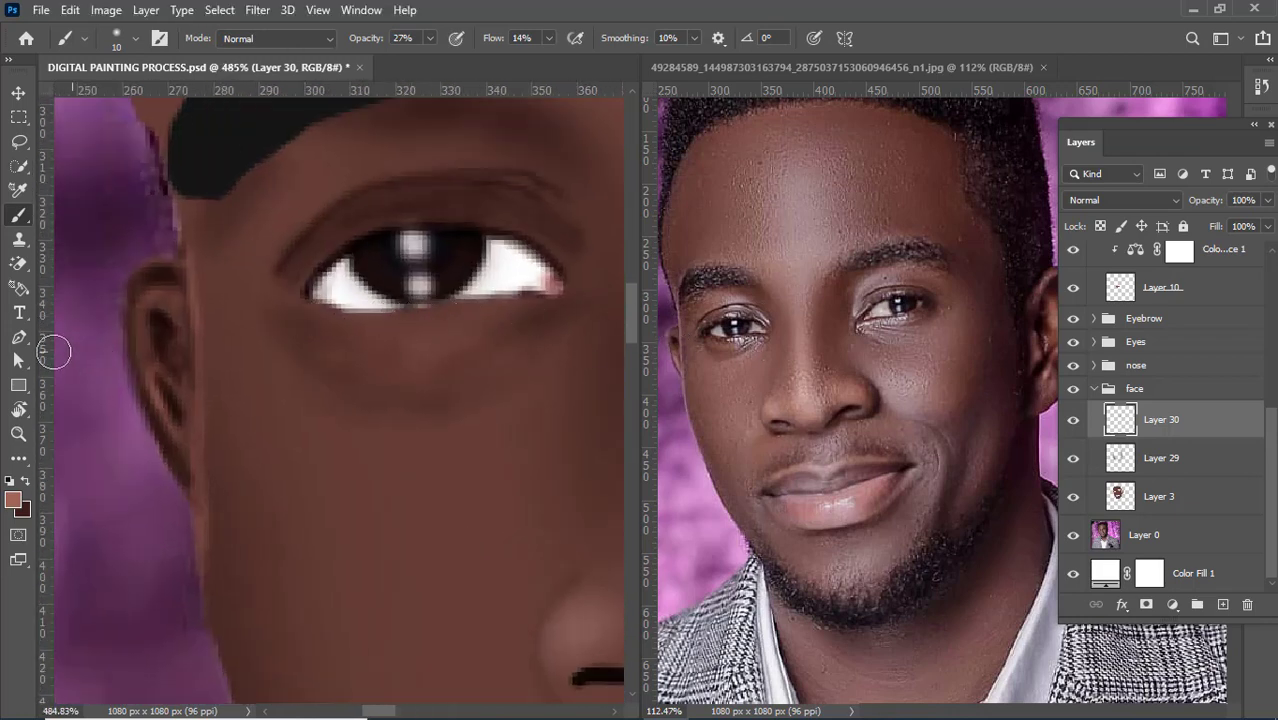
left_click(25, 481)
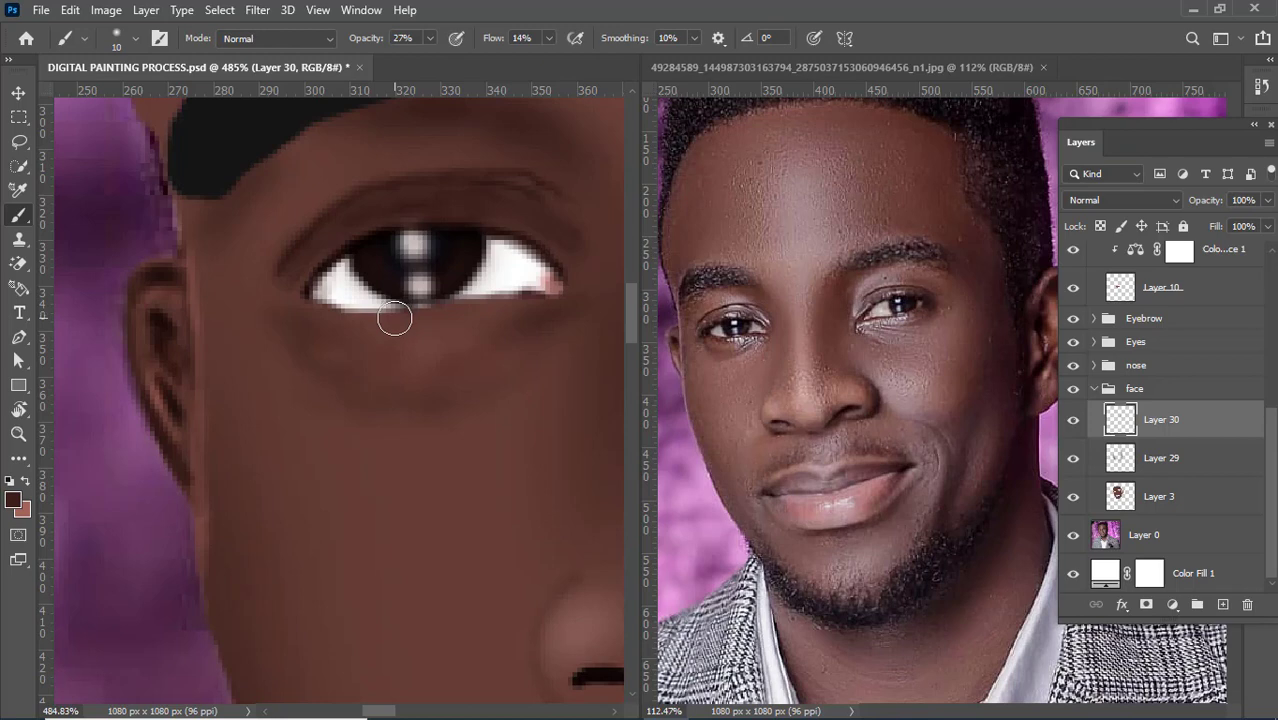
key("p")
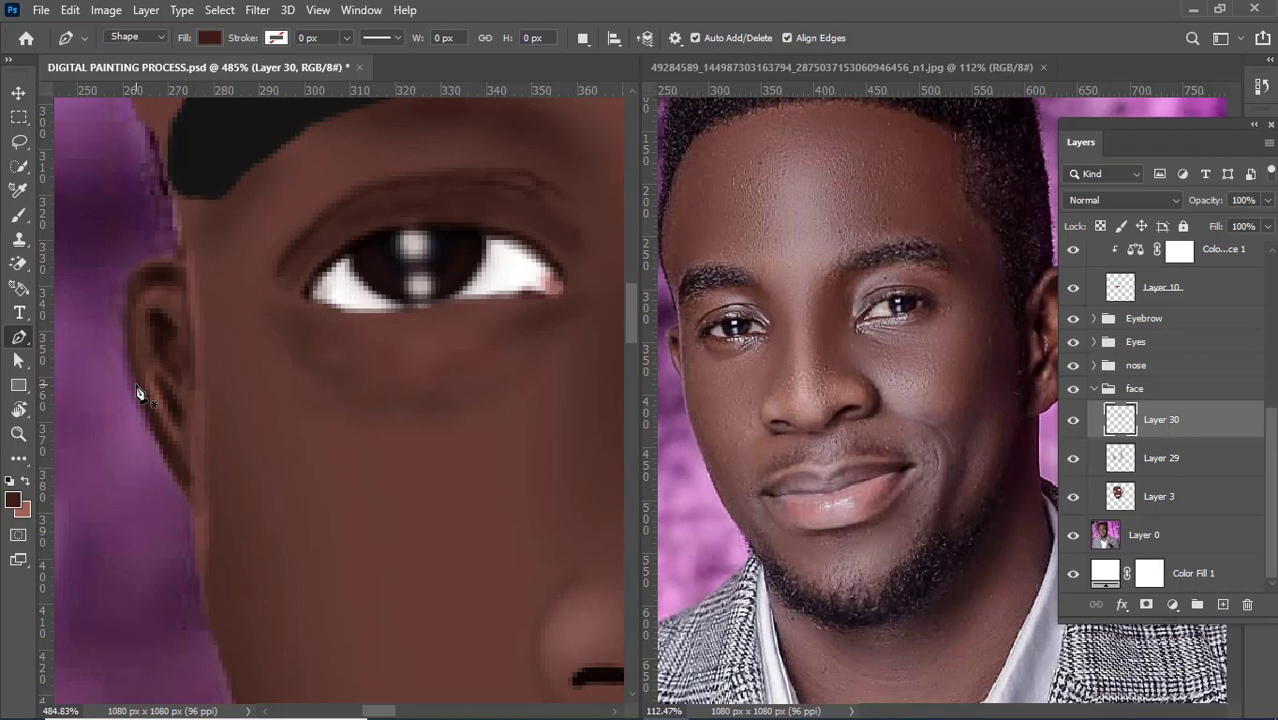
key("b")
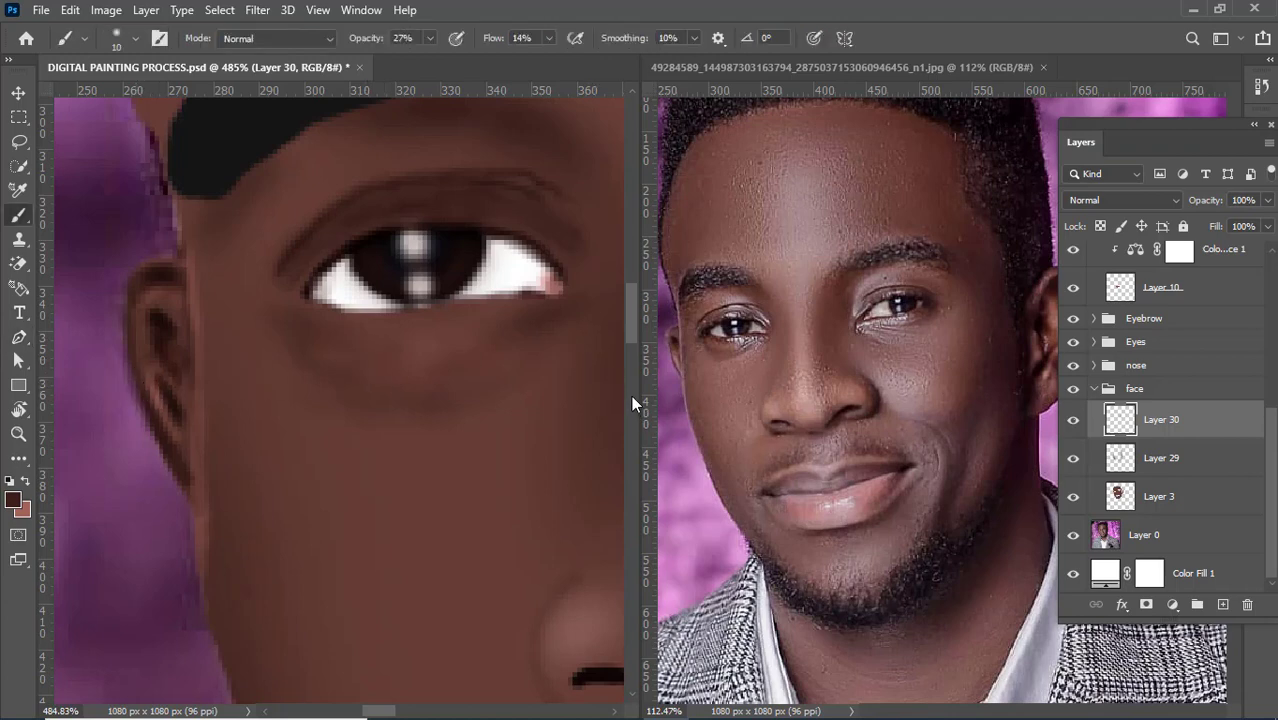
key("bracketleft")
key("bracketleft")
key("bracketleft")
key("bracketleft")
left_click(311, 308, "alt")
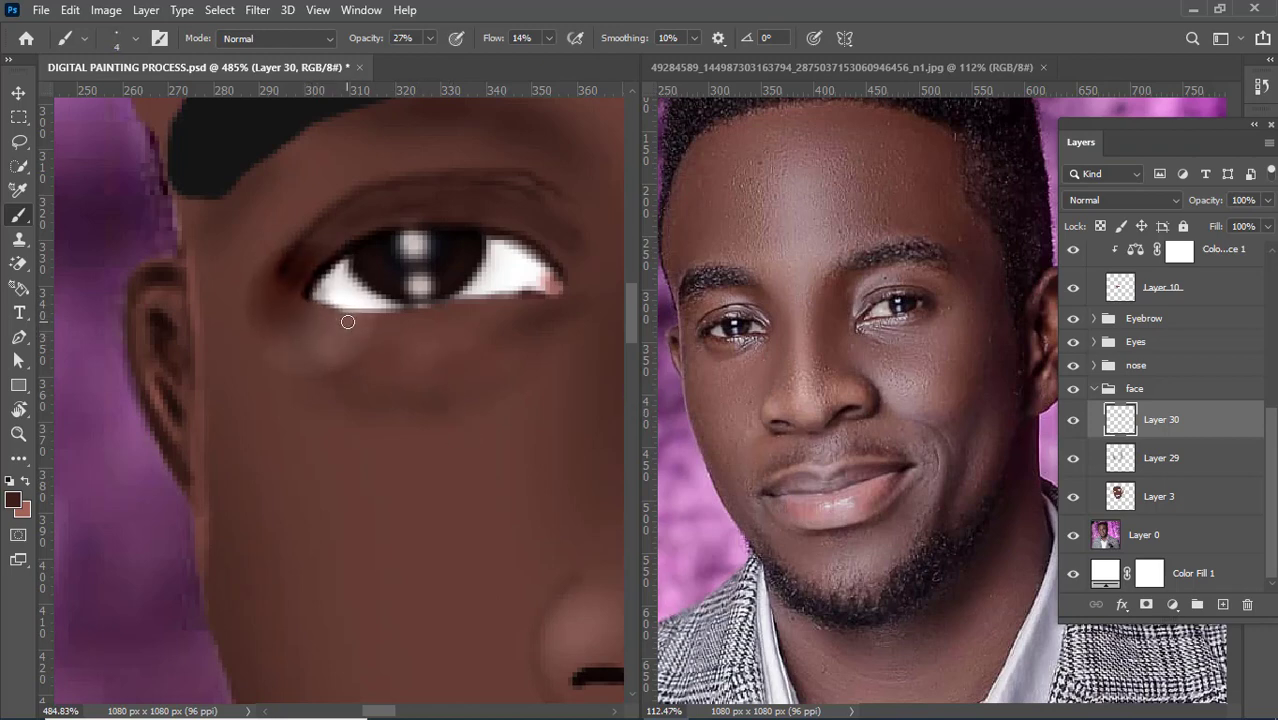
left_click(1155, 455)
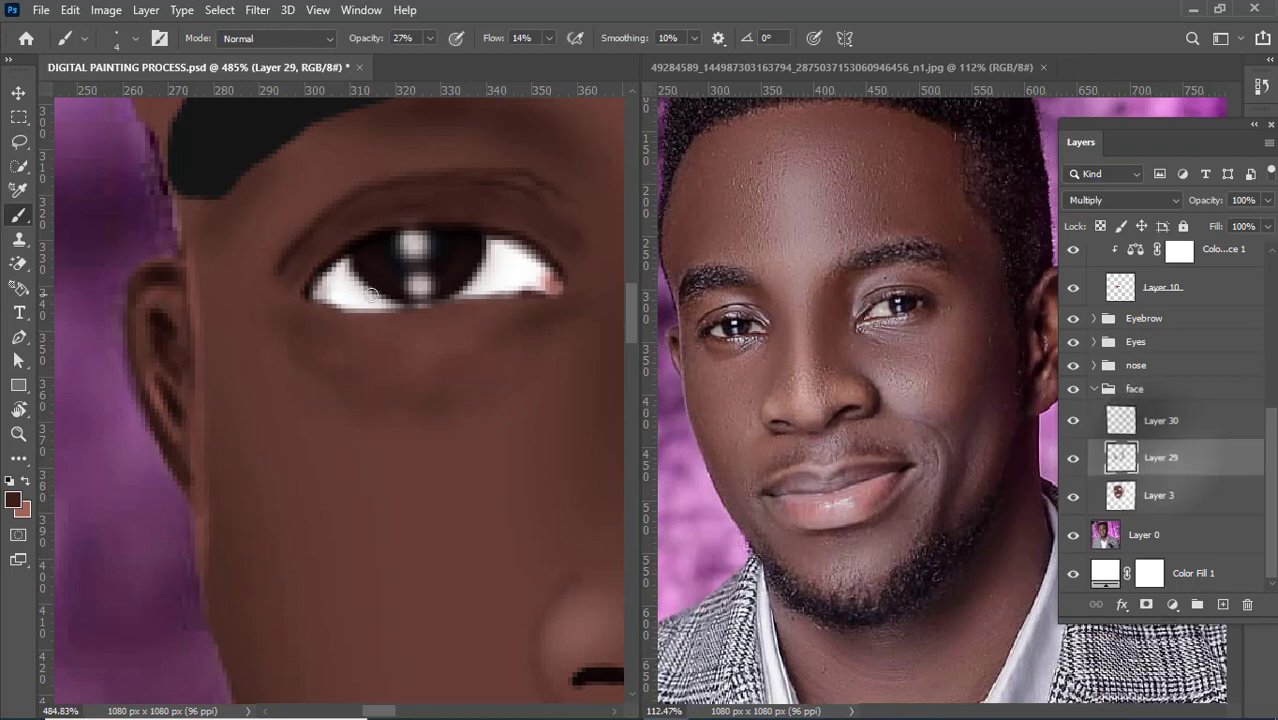
mouse_move(309, 306)
left_mouse_down()
mouse_move(374, 323)
mouse_move(336, 318)
mouse_move(539, 299)
left_mouse_up()
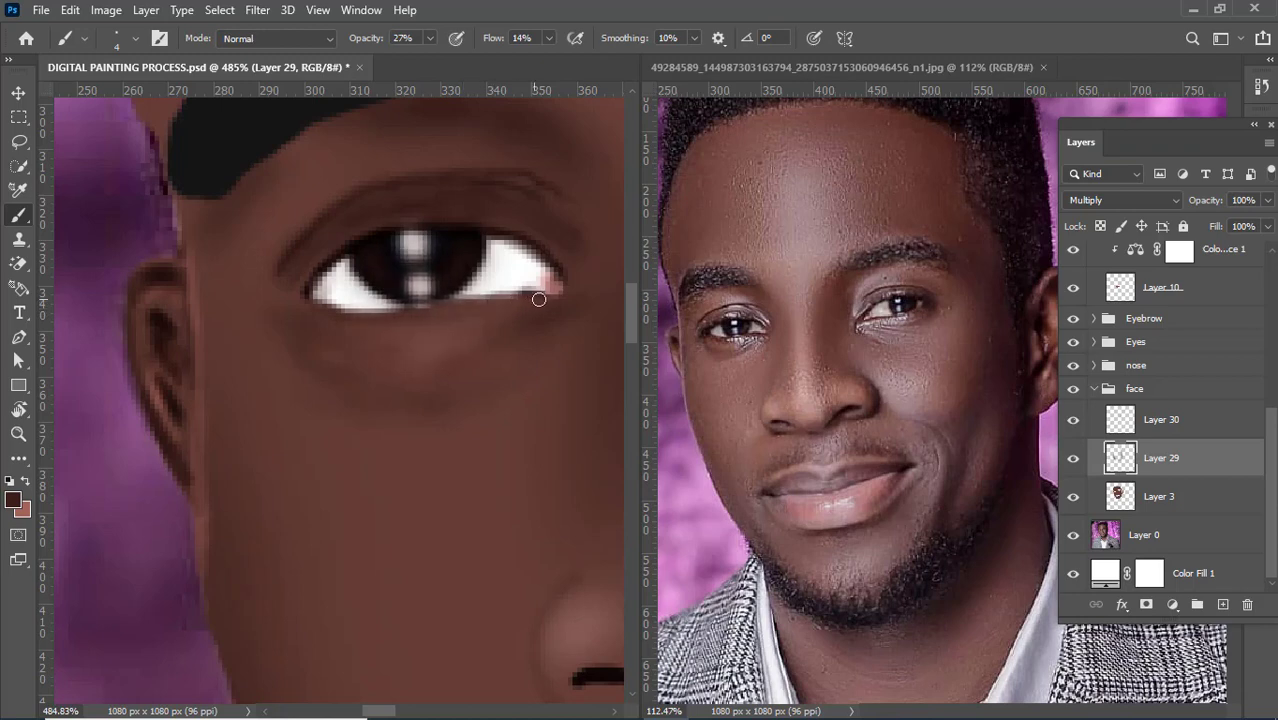
Step: Raise the brush opacity to 43% and try darker strokes along the lower eyelid, undoing and redoing them to compare
left_click_drag(374, 38, 390, 38)
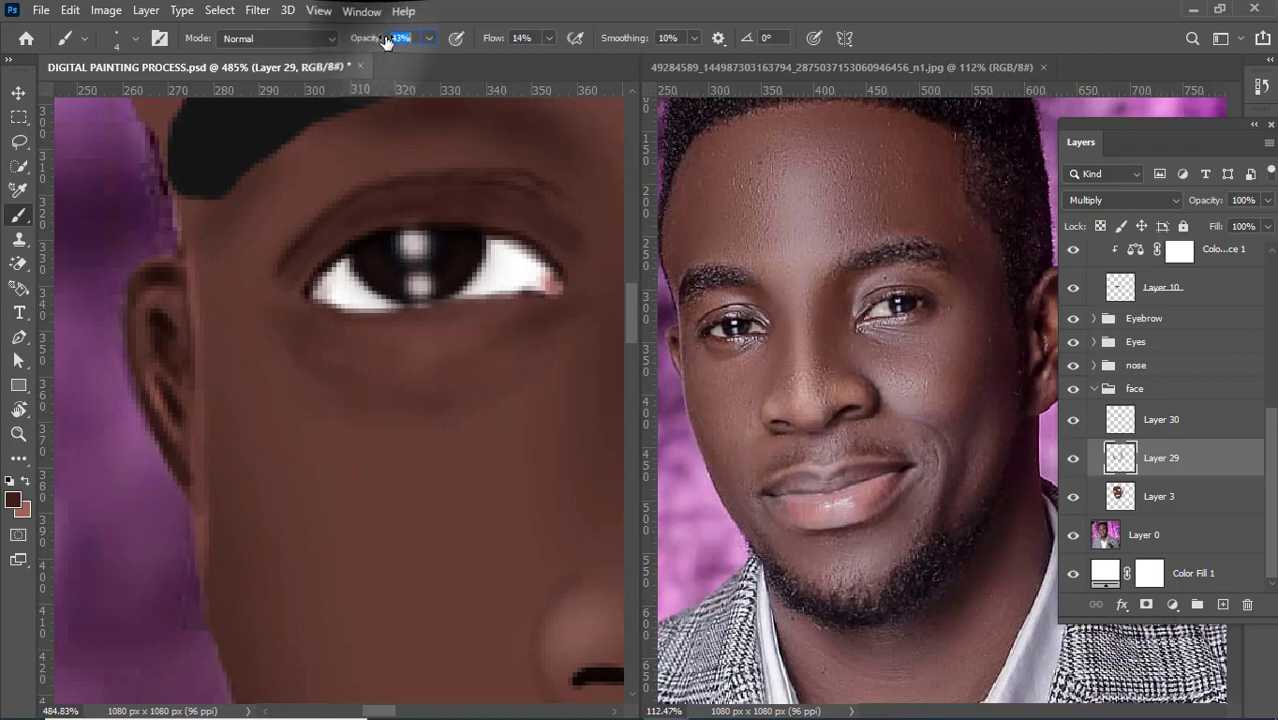
left_click_drag(301, 311, 389, 316)
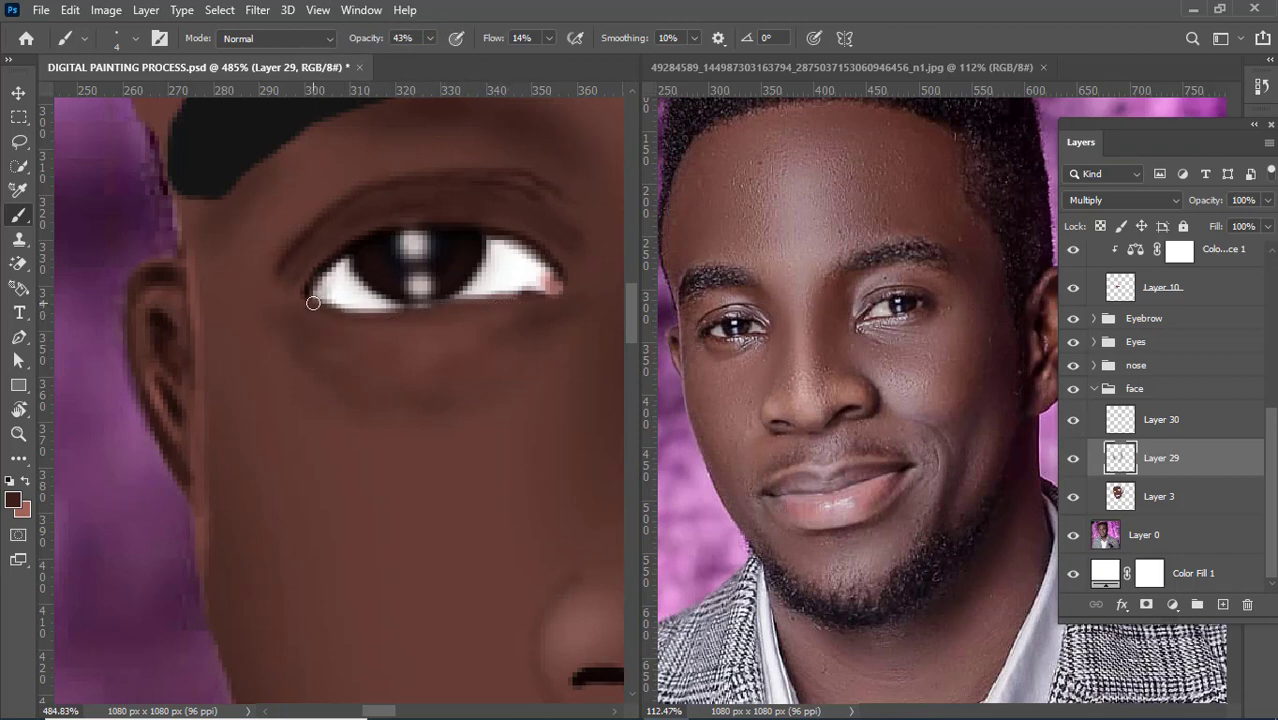
key("ctrl+shift+z")
key("ctrl+shift+z")
key("ctrl+shift+z")
key("ctrl+shift+z")
key("ctrl+z")
key("ctrl+z")
key("ctrl+z")
key("ctrl+z")
Step: Set the brush flow to 25% and paint a dark line along the lower eyelid from the outer to the inner corner
left_click_drag(489, 40, 502, 42)
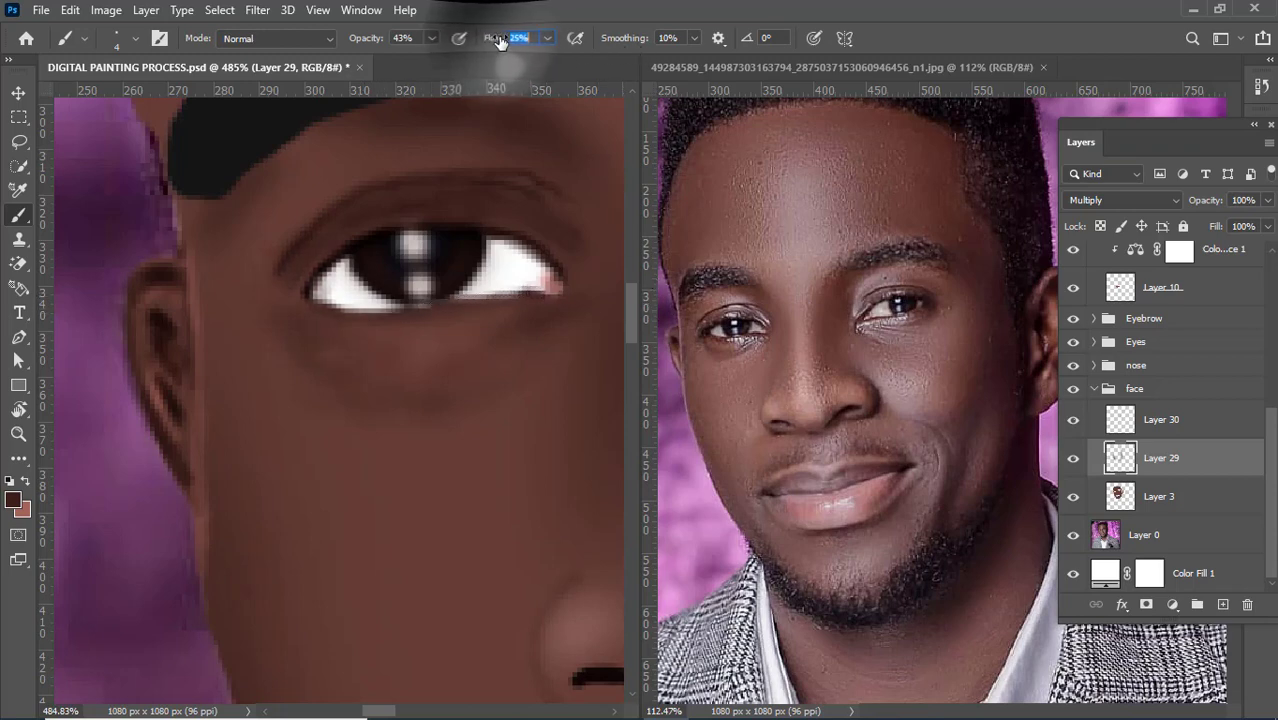
left_click(310, 305, "alt")
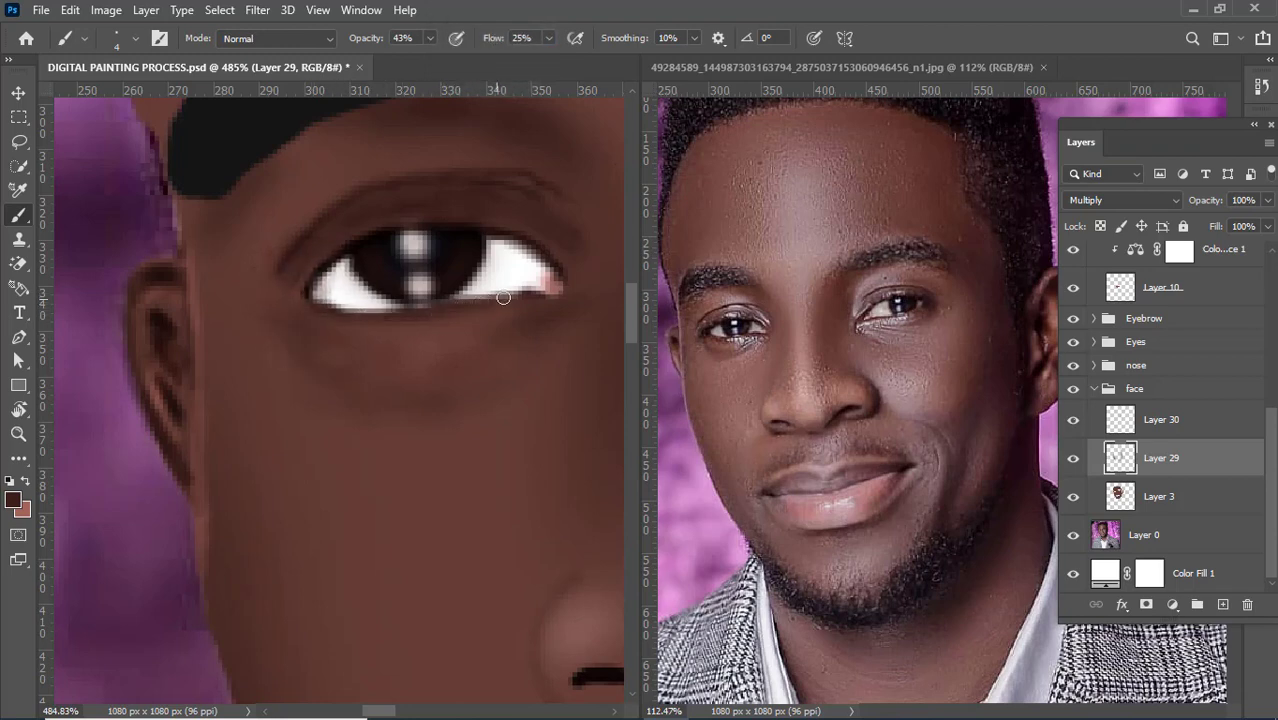
scroll(385, 418, "down", 10)
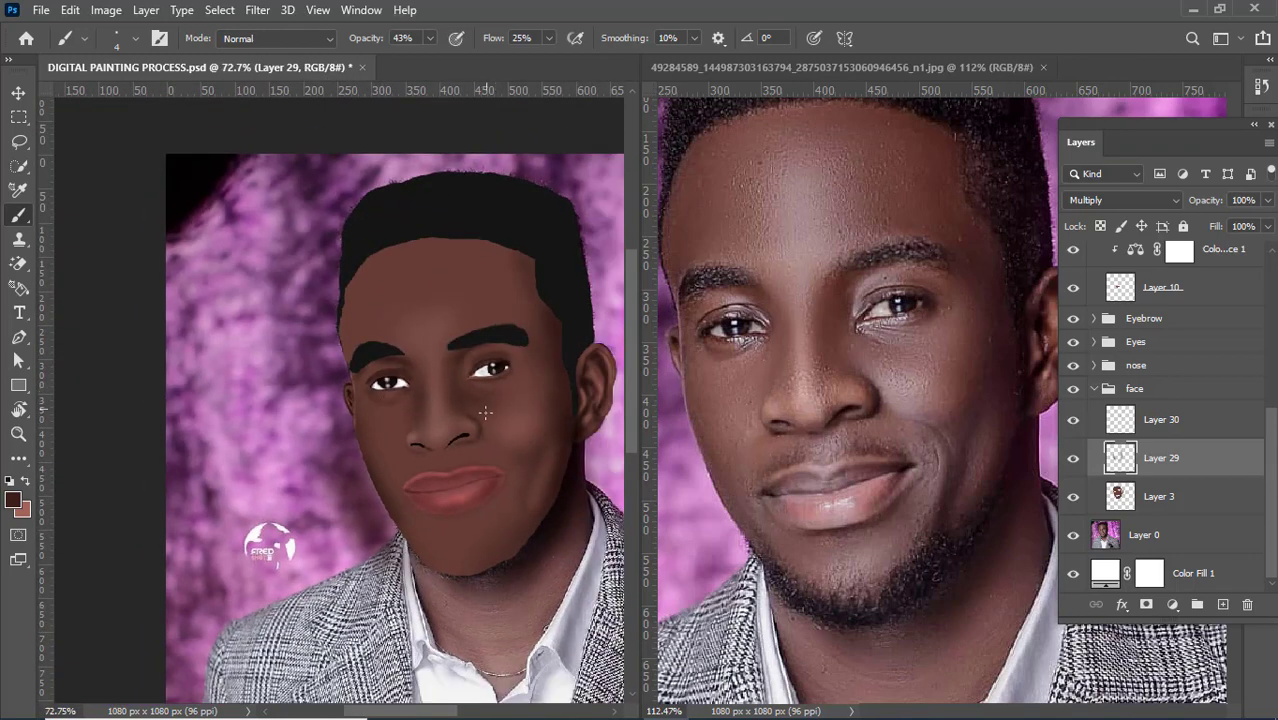
Step: Strengthen the dark line along the lower eyelid of the portrait's left-hand eye on Layer 29, undoing the excess strokes
scroll(380, 418, "up", 8)
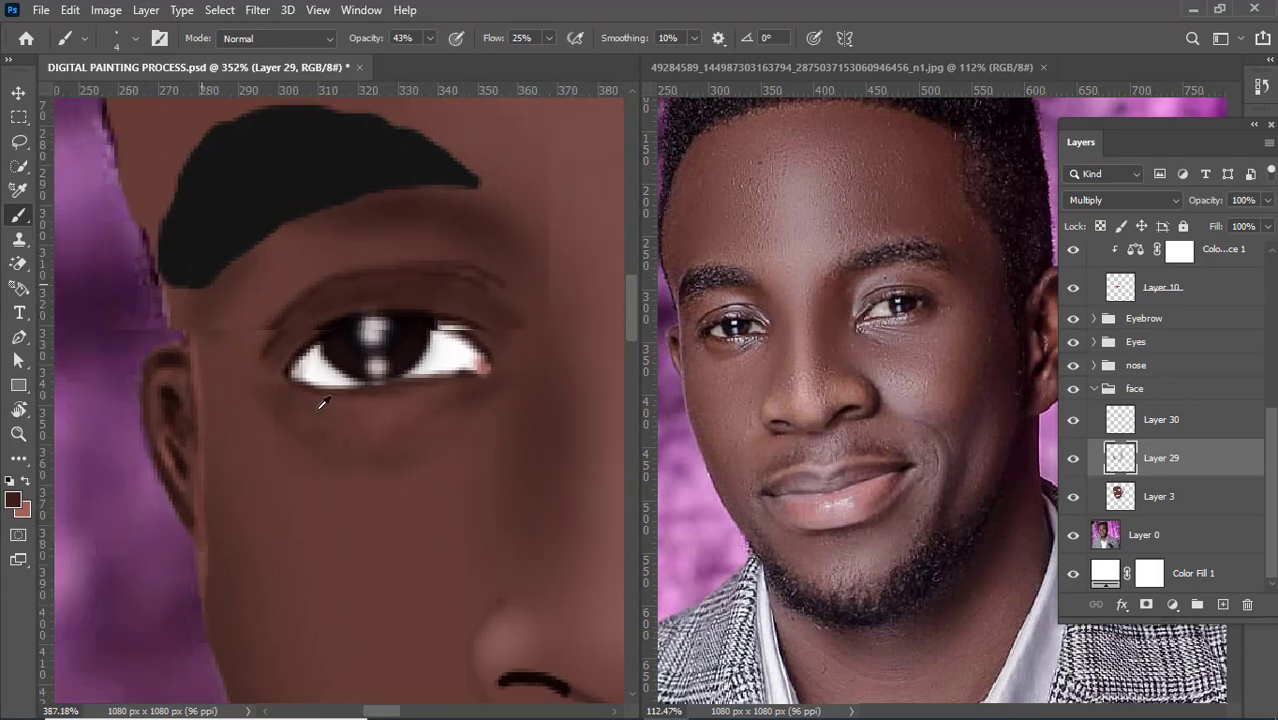
scroll(298, 399, "up", 3)
mouse_move(265, 366)
left_mouse_down()
mouse_move(314, 398)
mouse_move(415, 393)
left_mouse_up()
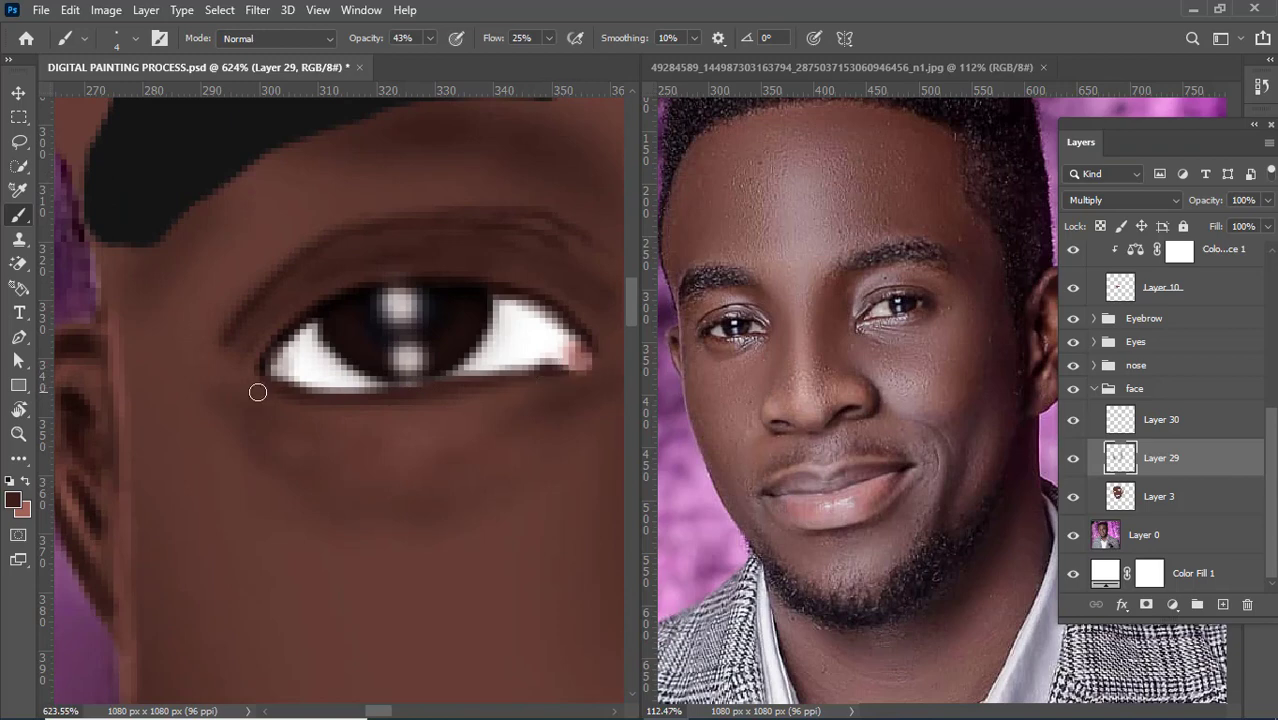
mouse_move(261, 374)
left_mouse_down()
mouse_move(334, 392)
mouse_move(434, 384)
left_mouse_up()
left_click_drag(258, 371, 348, 399)
left_click_drag(266, 397, 362, 410)
key("ctrl+z")
key("ctrl+z")
key("ctrl+z")
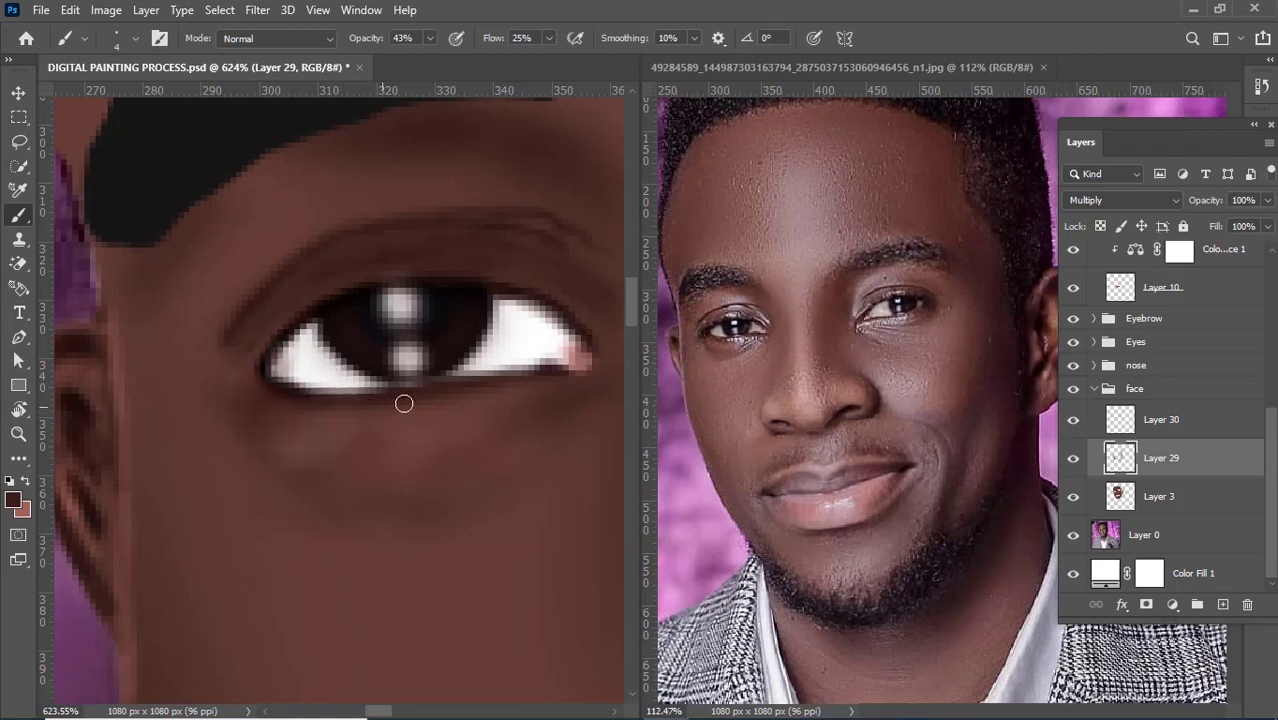
left_click(375, 412)
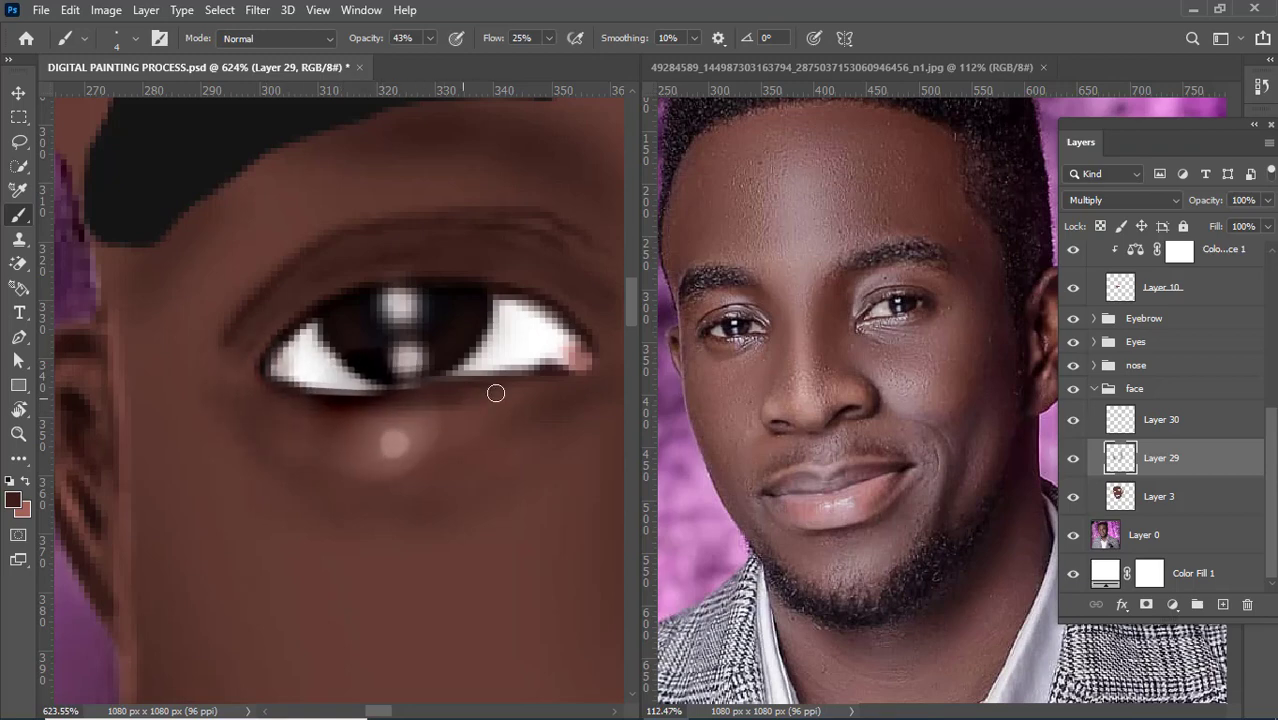
Step: Paint a thin dark line along the right-hand eye's lower eyelid from the outer to the inner corner, undoing the last strokes
scroll(486, 420, "down", 6)
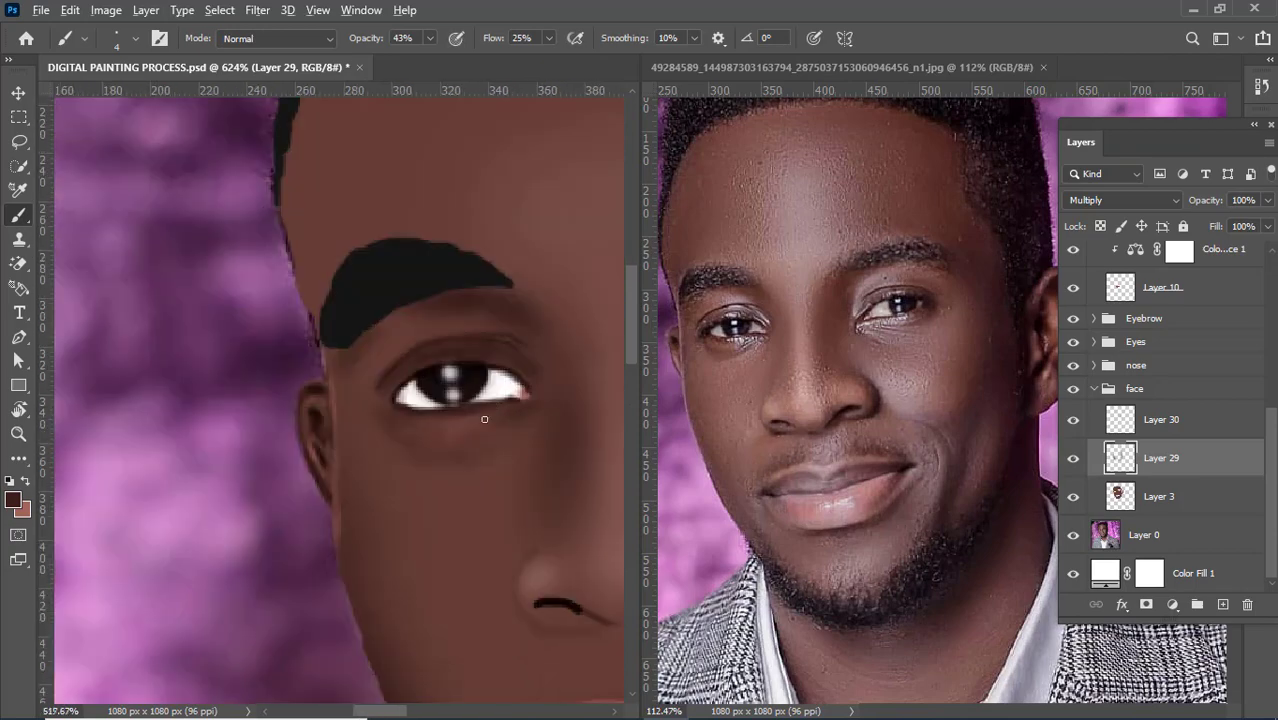
scroll(490, 411, "down", 5)
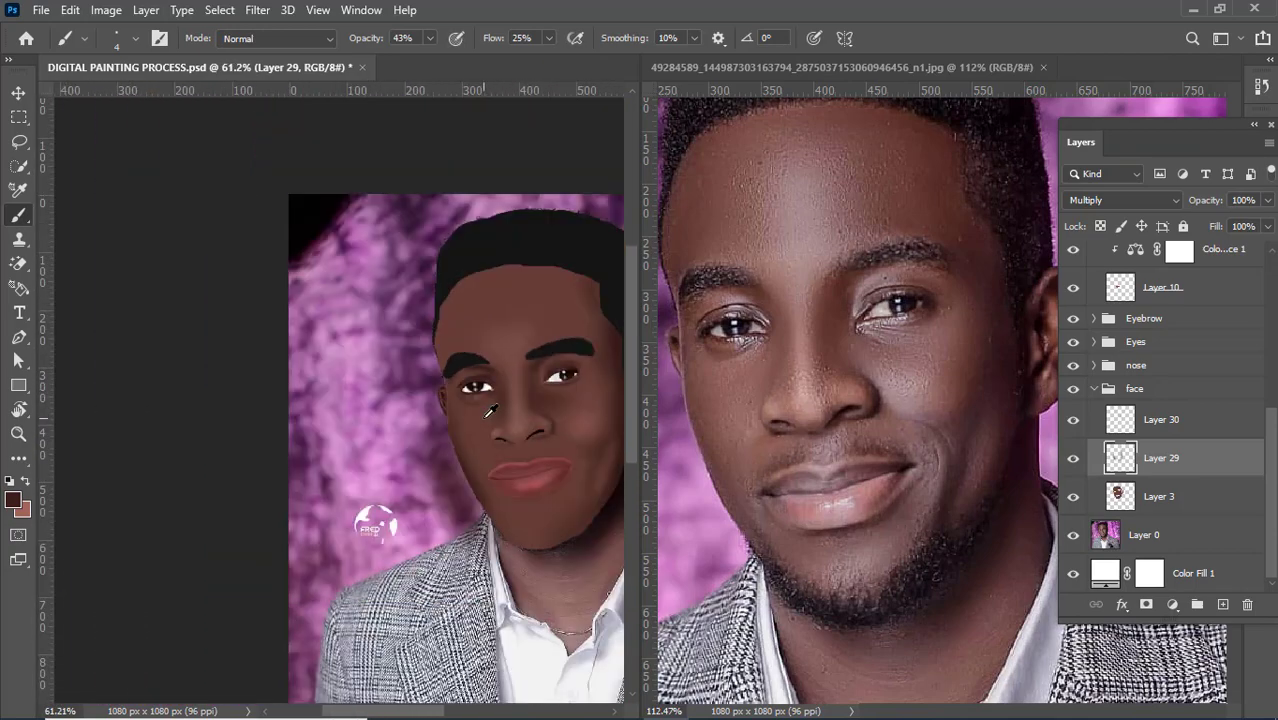
scroll(531, 427, "down", 1)
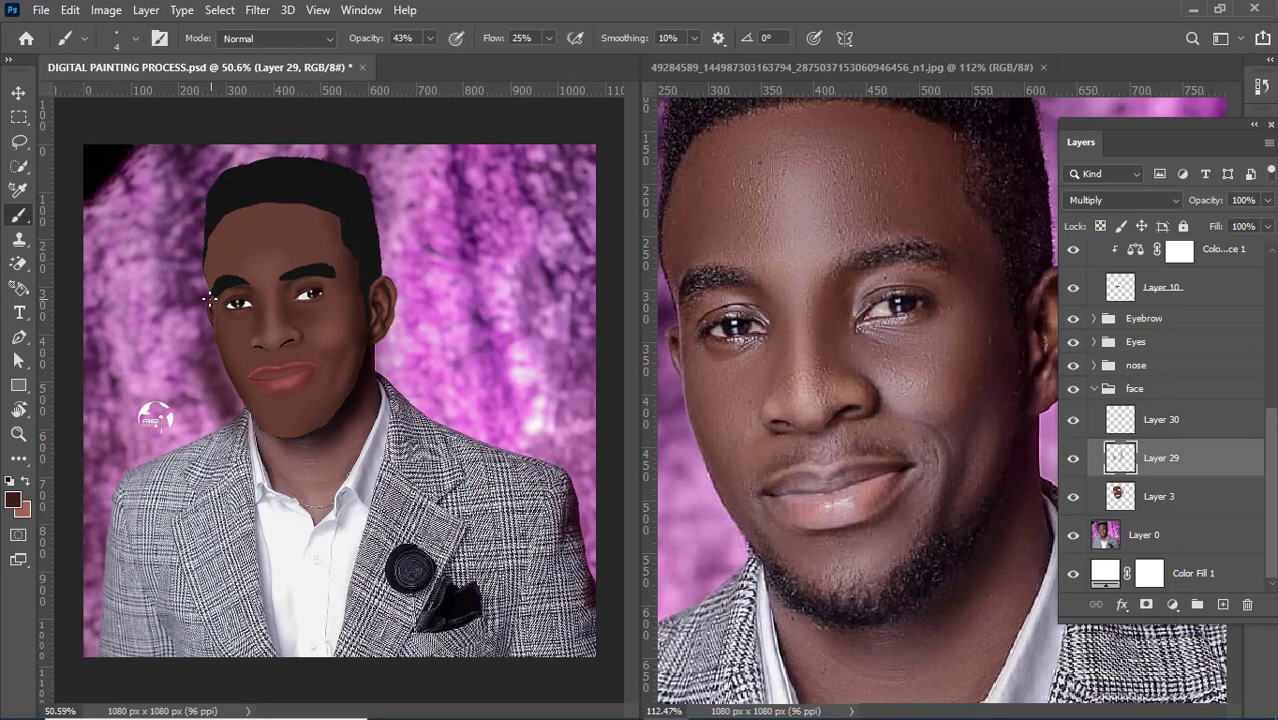
scroll(308, 298, "up", 5)
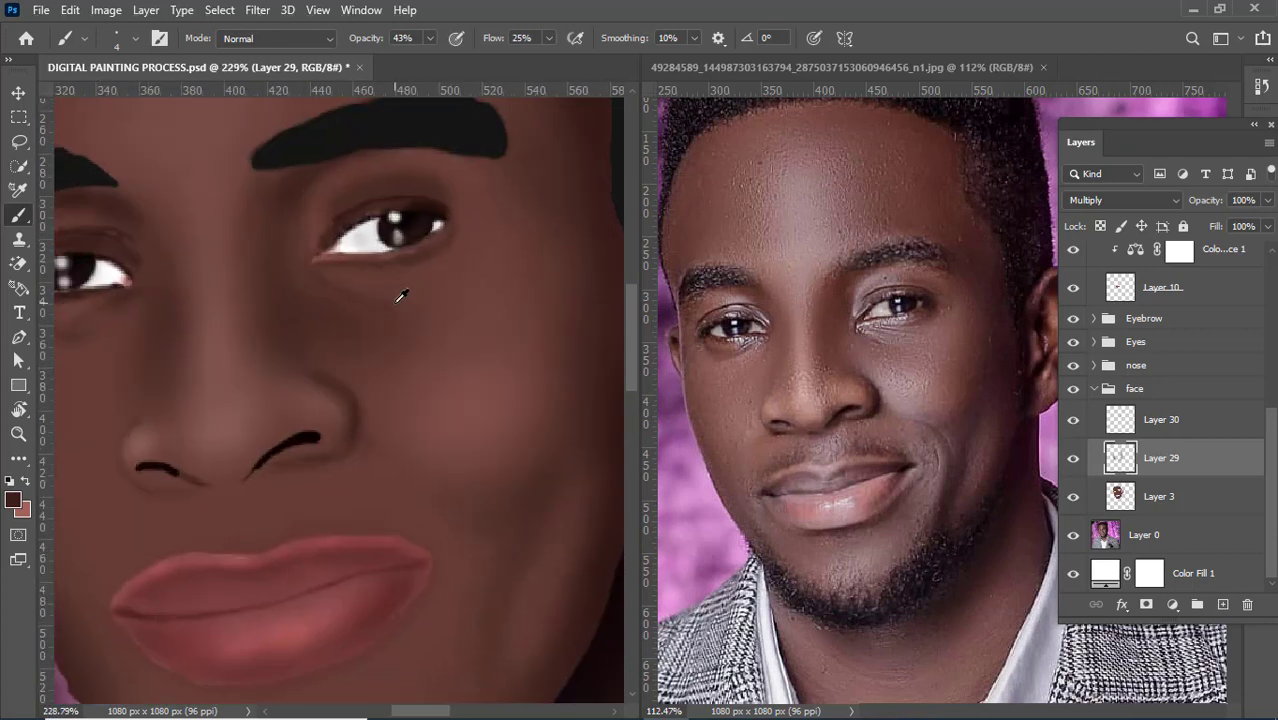
scroll(375, 240, "up", 2)
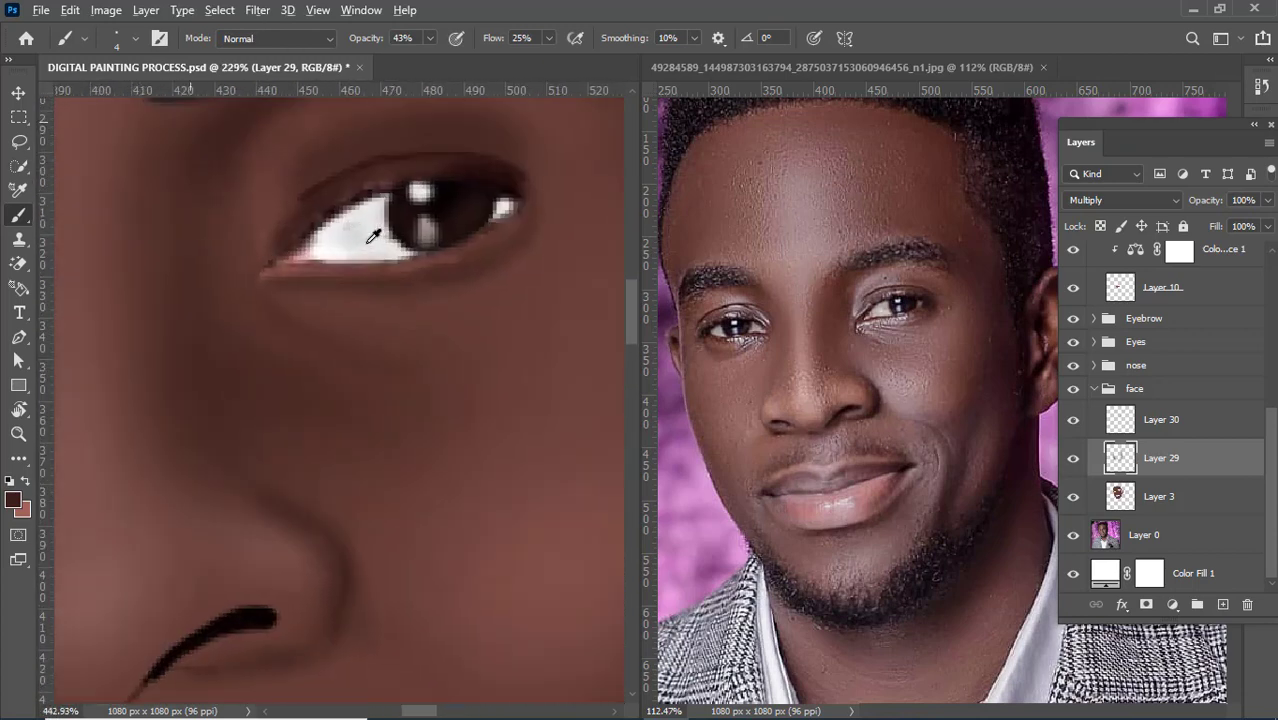
scroll(505, 221, "up", 1)
left_click(516, 214, "alt")
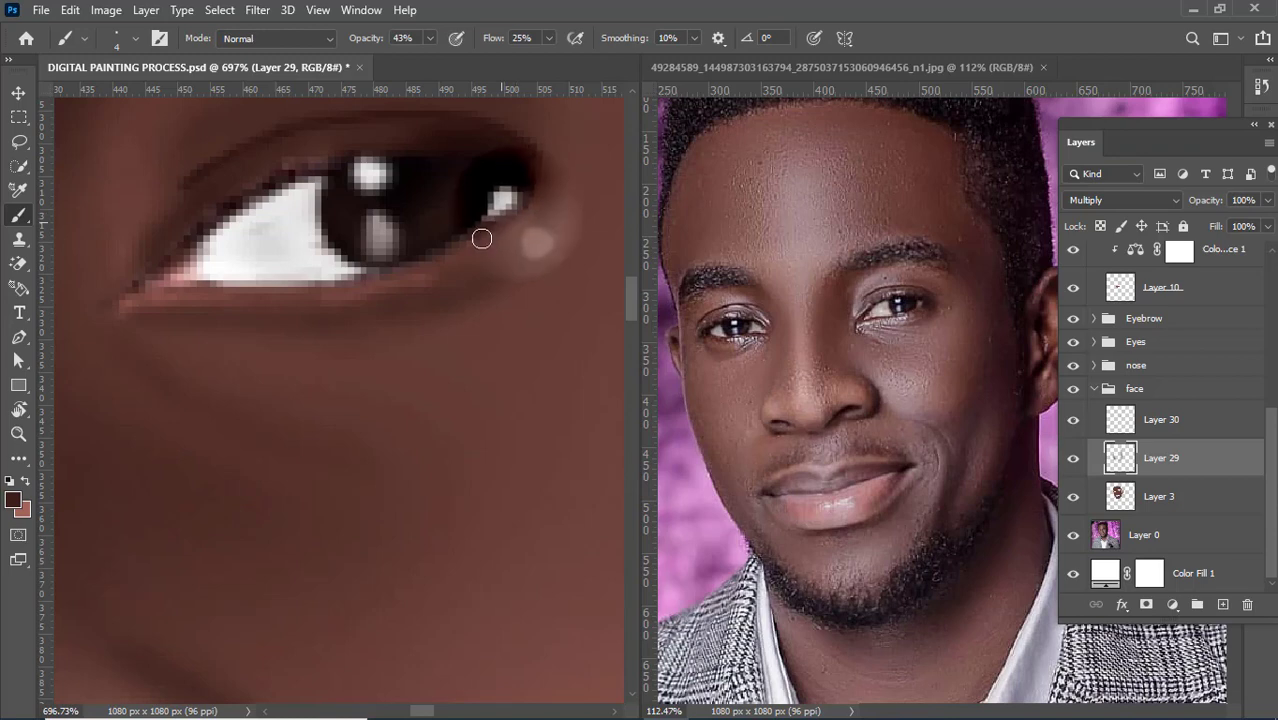
left_click(503, 224, "alt")
mouse_move(510, 217)
left_mouse_down()
mouse_move(403, 272)
mouse_move(310, 287)
mouse_move(347, 285)
mouse_move(160, 290)
mouse_move(405, 259)
mouse_move(525, 200)
mouse_move(456, 255)
mouse_move(379, 275)
left_mouse_up()
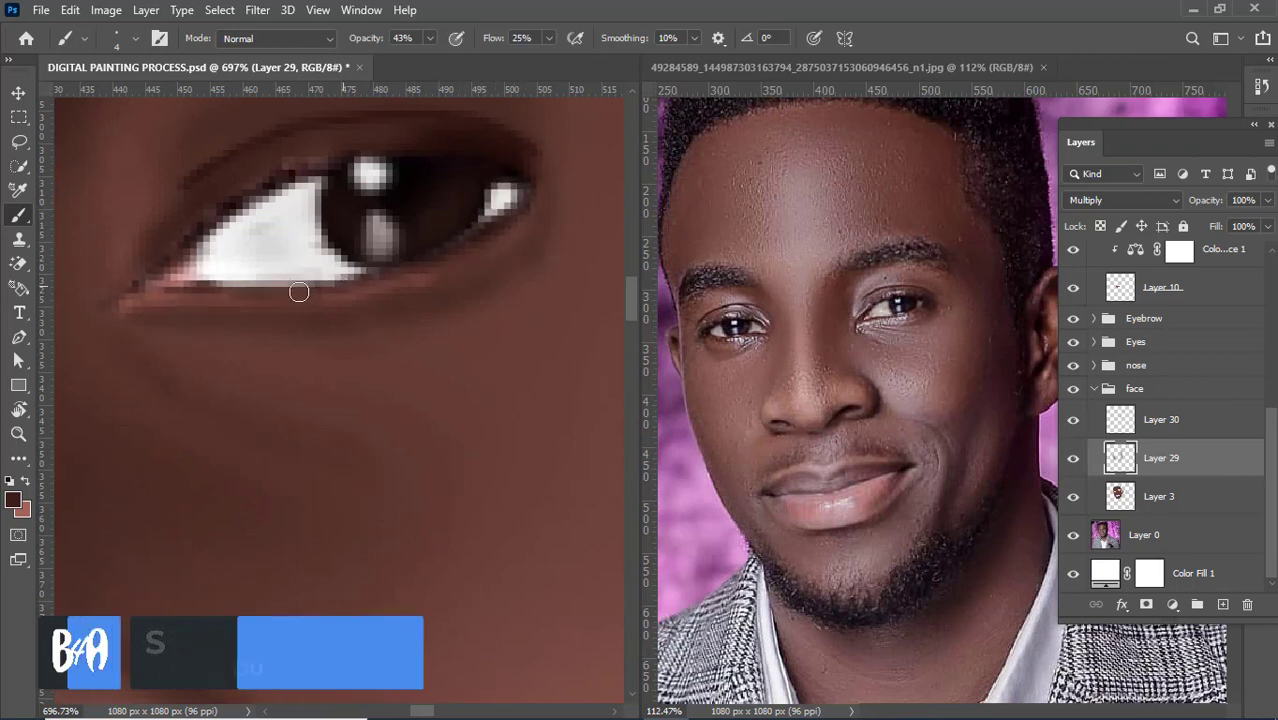
mouse_move(512, 201)
left_mouse_down()
mouse_move(348, 278)
mouse_move(239, 285)
left_mouse_up()
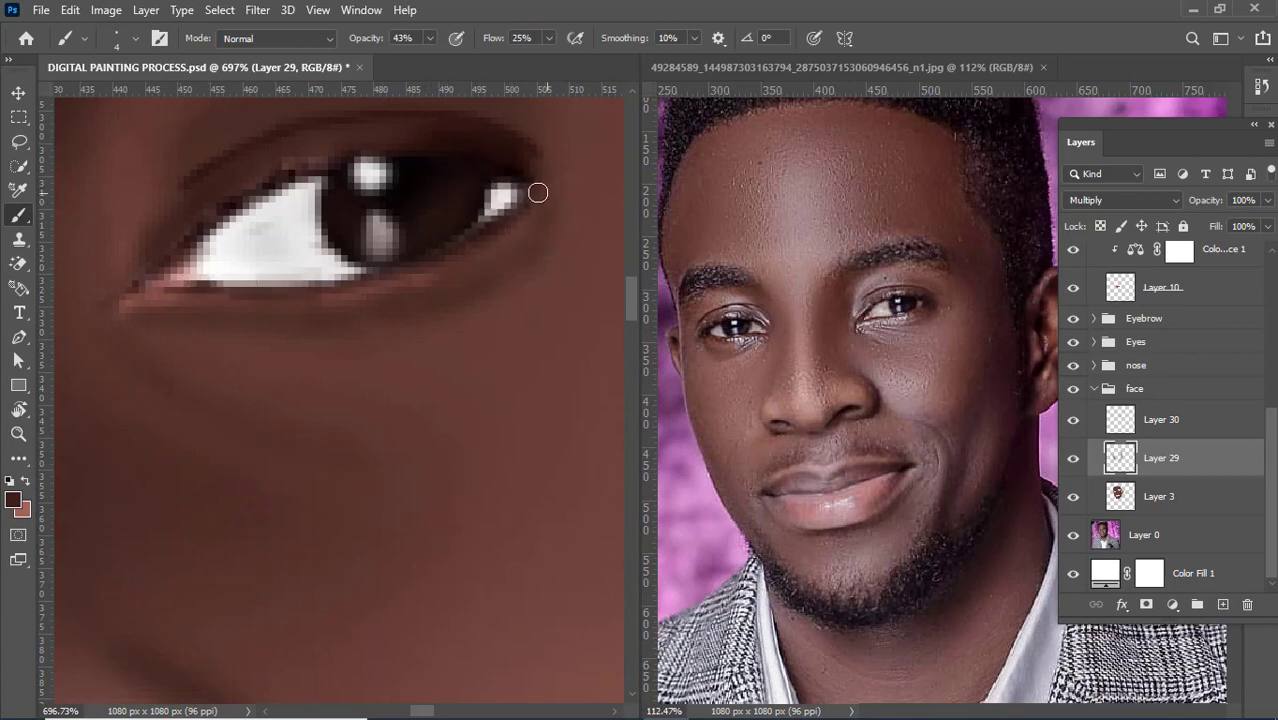
mouse_move(531, 192)
left_mouse_down()
mouse_move(410, 260)
mouse_move(248, 279)
left_mouse_up()
scroll(343, 286, "down", 5)
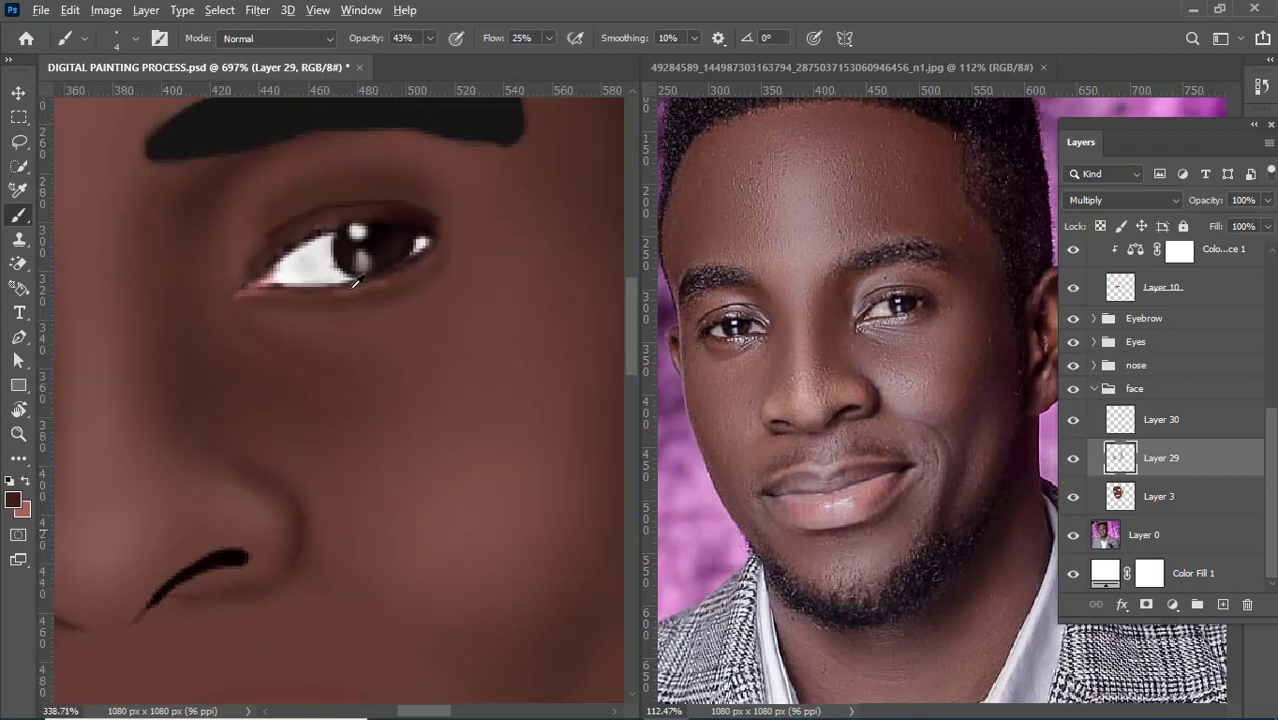
key("ctrl+z")
key("ctrl+z")
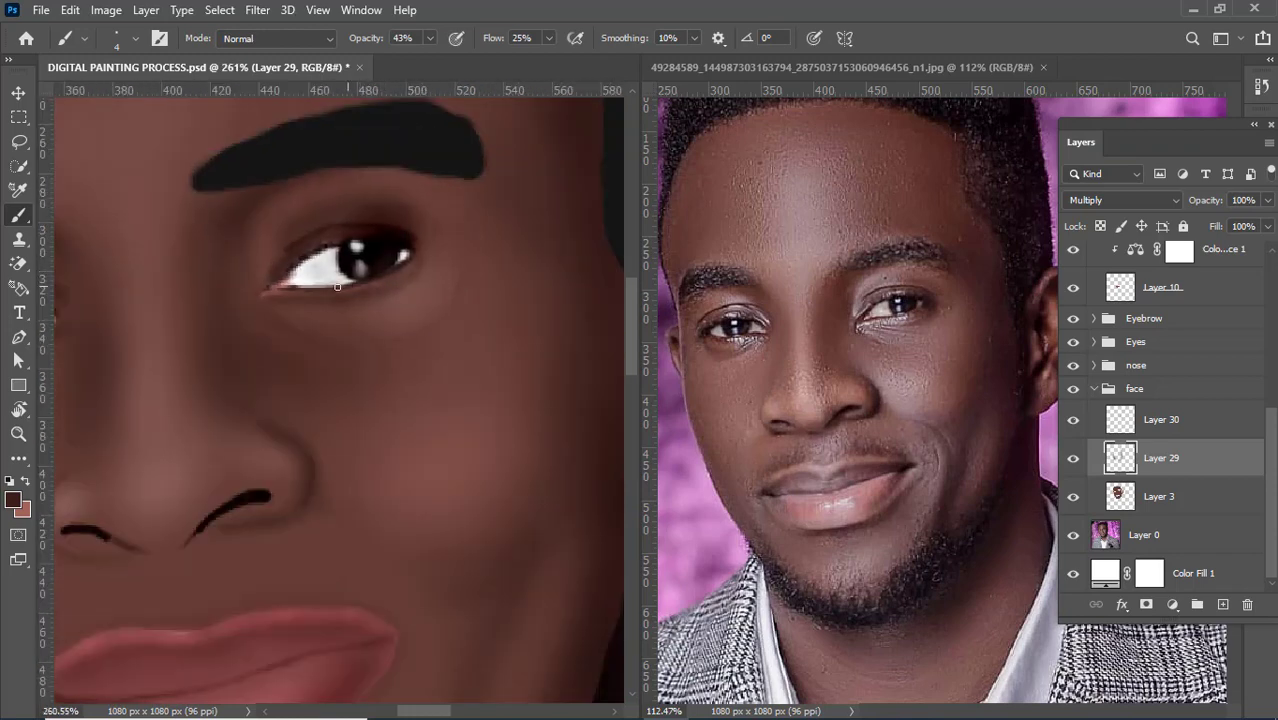
Step: Set the brush to size 2, 24% opacity and 20% flow, and shade the bag beneath the left-hand eye
scroll(432, 271, "down", 1)
scroll(437, 264, "down", 6)
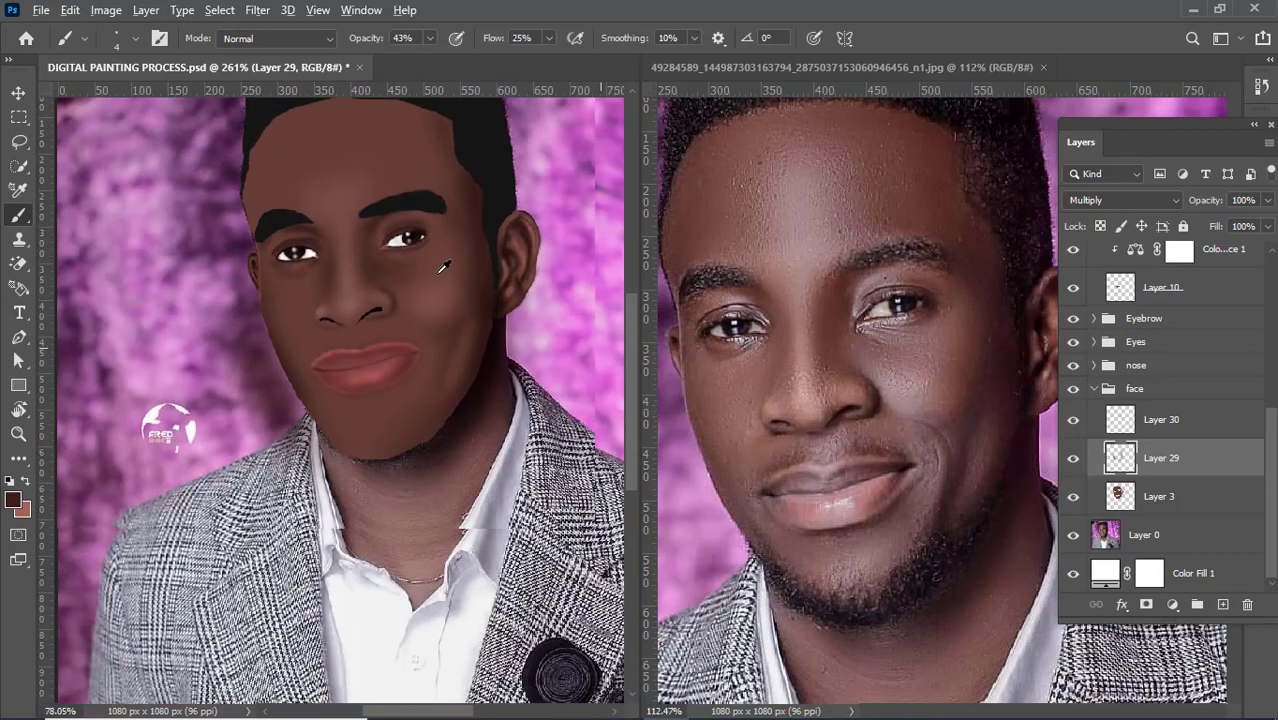
scroll(355, 303, "up", 1)
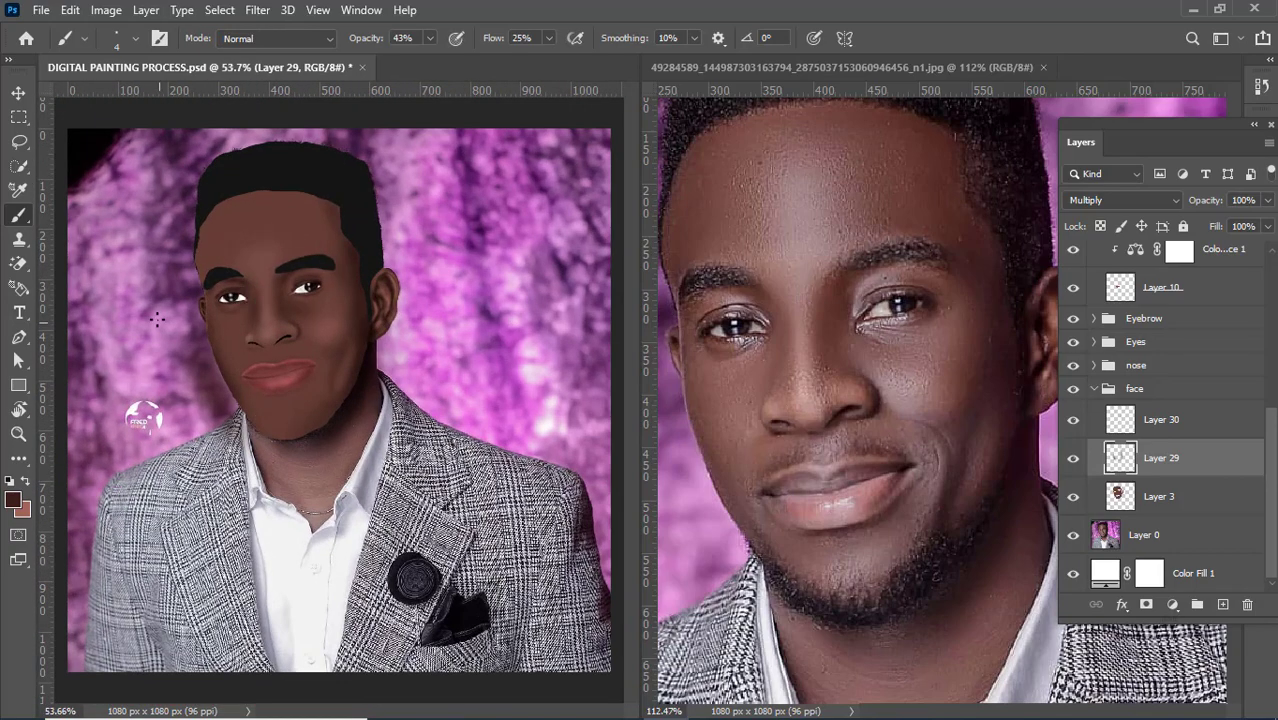
scroll(155, 303, "up", 4)
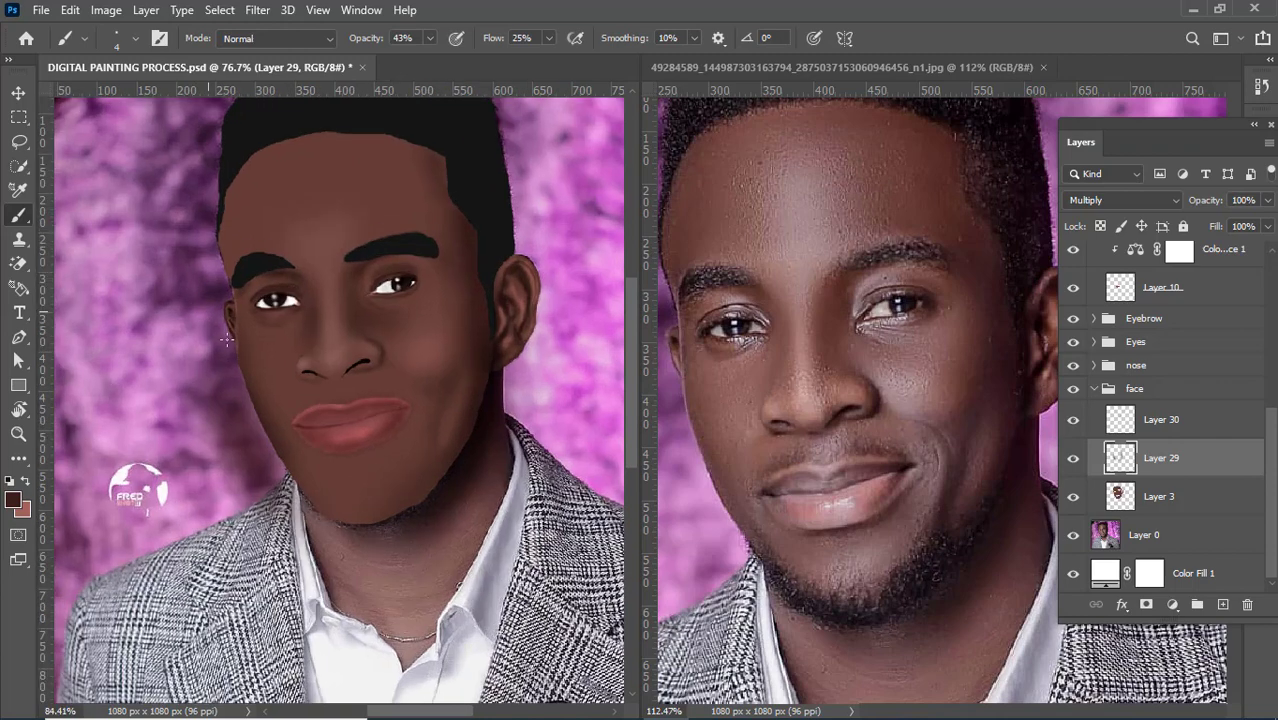
scroll(232, 336, "up", 1)
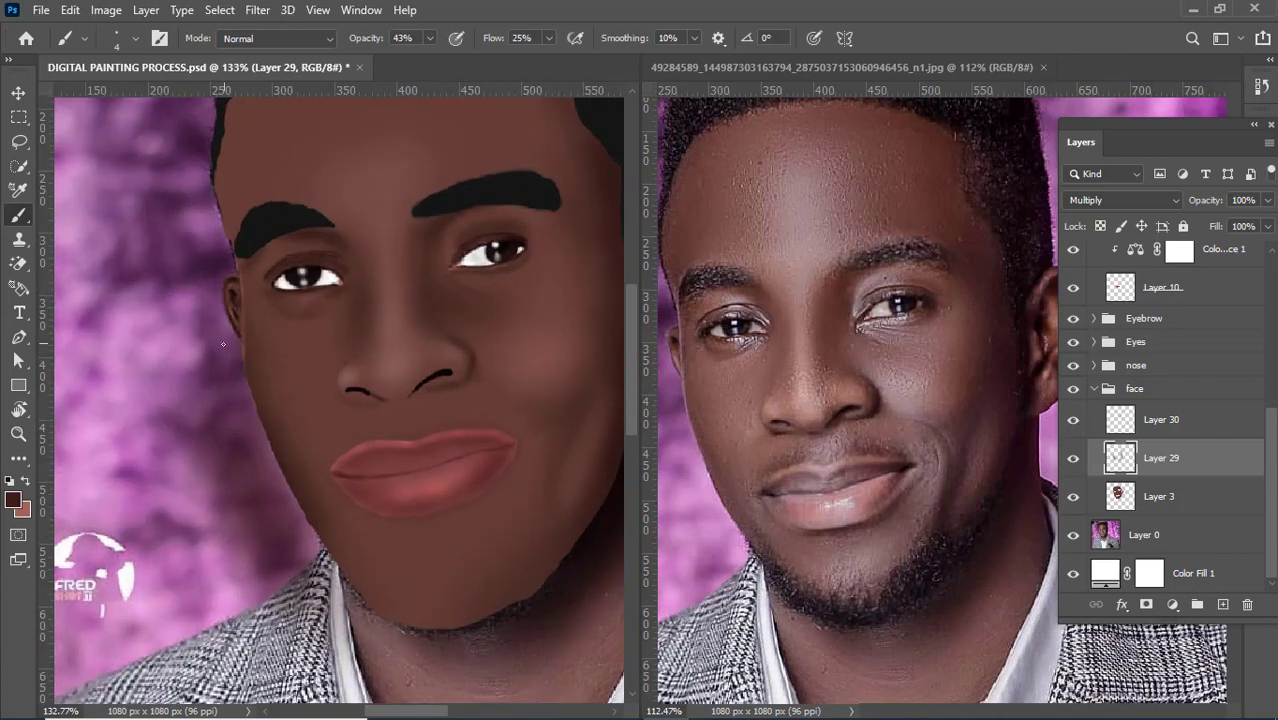
scroll(223, 344, "up", 4)
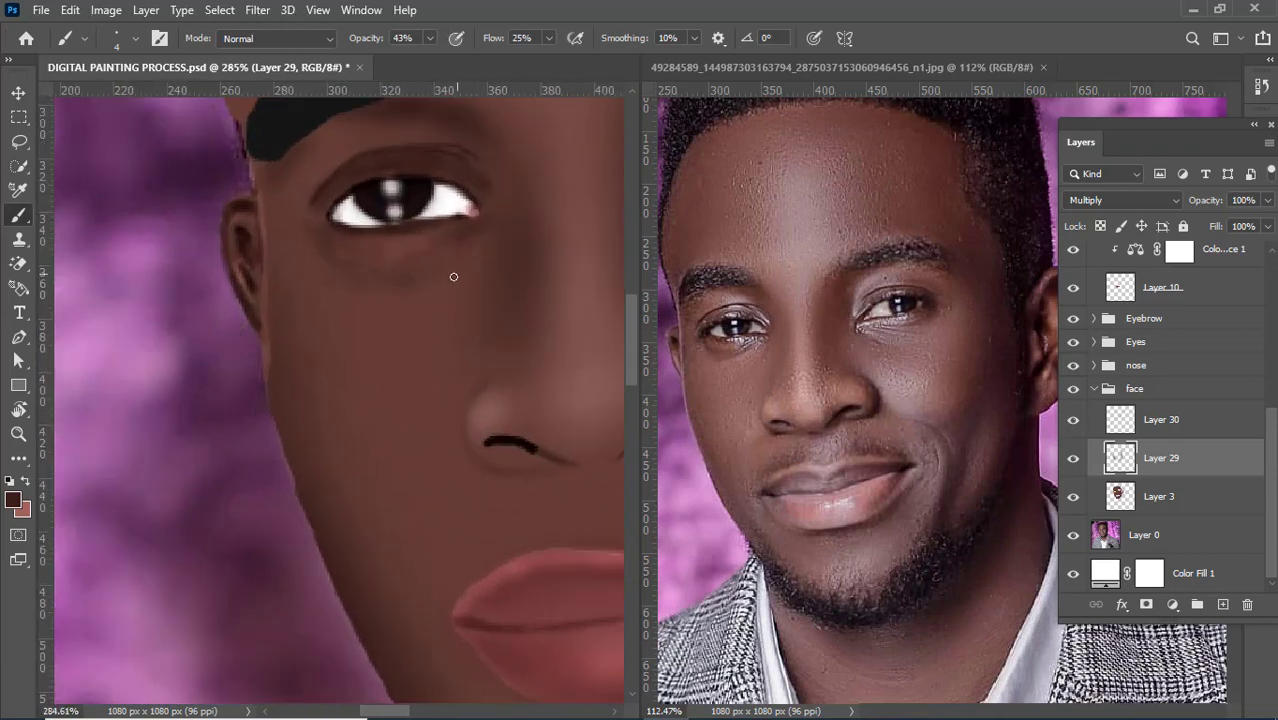
scroll(453, 277, "up", 2)
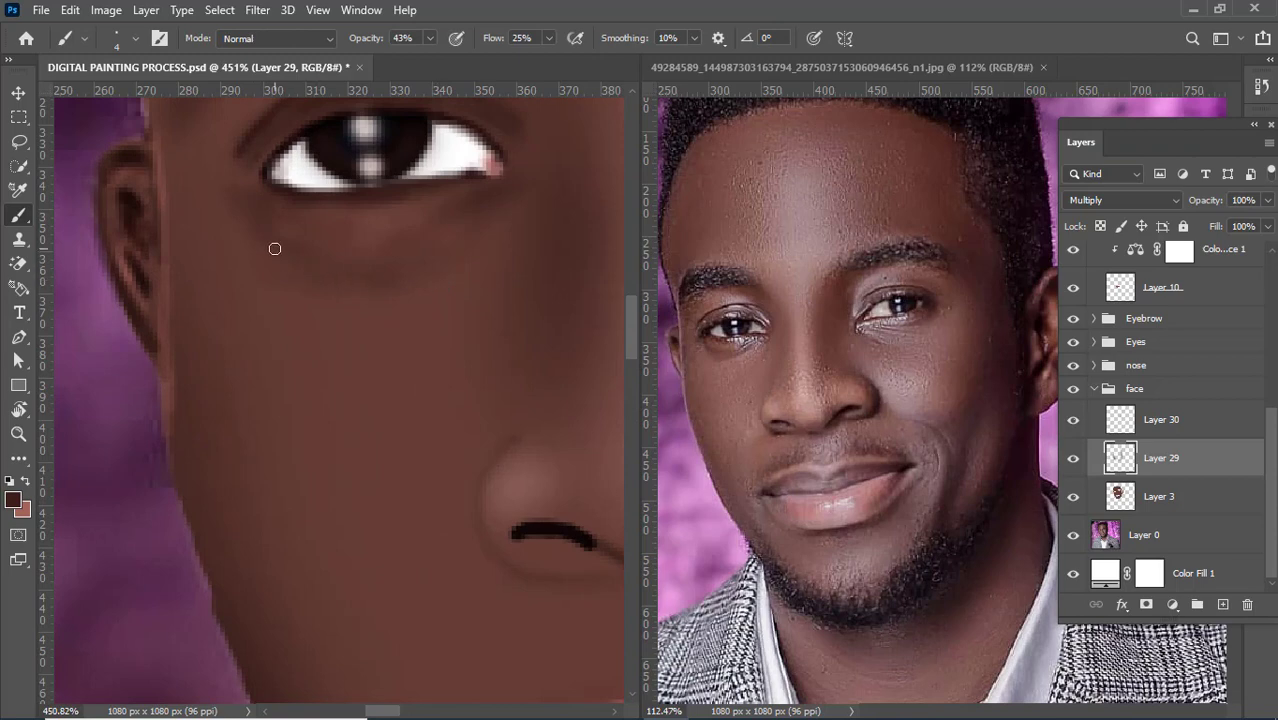
mouse_move(261, 238)
left_mouse_down()
mouse_move(320, 265)
mouse_move(271, 236)
left_mouse_up()
left_click_drag(375, 45, 354, 46)
left_click_drag(492, 38, 487, 39)
mouse_move(245, 226)
left_mouse_down()
mouse_move(335, 261)
mouse_move(290, 248)
mouse_move(405, 249)
mouse_move(391, 260)
mouse_move(347, 261)
mouse_move(436, 242)
mouse_move(386, 262)
mouse_move(455, 231)
mouse_move(443, 244)
mouse_move(432, 245)
mouse_move(443, 229)
mouse_move(487, 208)
mouse_move(490, 241)
left_mouse_up()
mouse_move(263, 256)
left_mouse_down()
mouse_move(281, 283)
mouse_move(345, 280)
mouse_move(335, 300)
mouse_move(444, 263)
left_mouse_up()
mouse_move(375, 295)
left_mouse_down()
mouse_move(515, 195)
mouse_move(465, 244)
mouse_move(488, 214)
left_mouse_up()
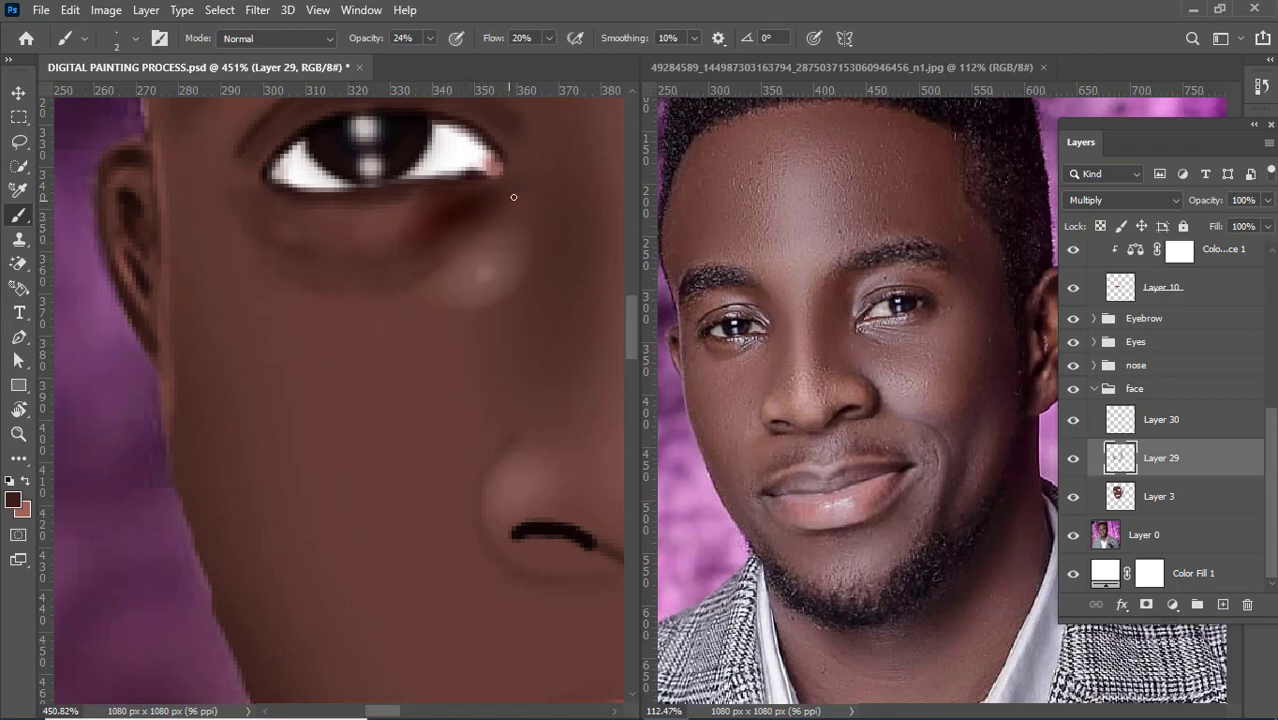
Step: Deepen the shadow curving from the left-hand eye's outer corner down around the edge of the eye bag
scroll(373, 280, "down", 5)
scroll(503, 276, "down", 3)
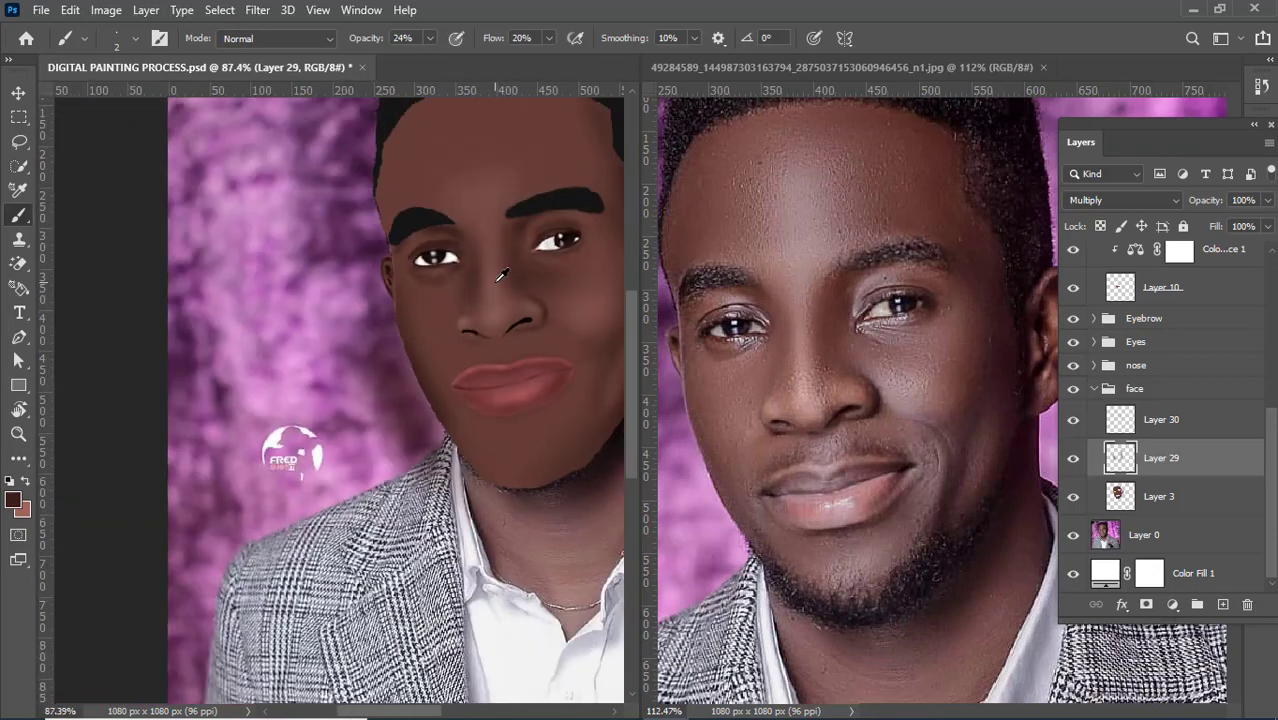
scroll(503, 276, "down", 2)
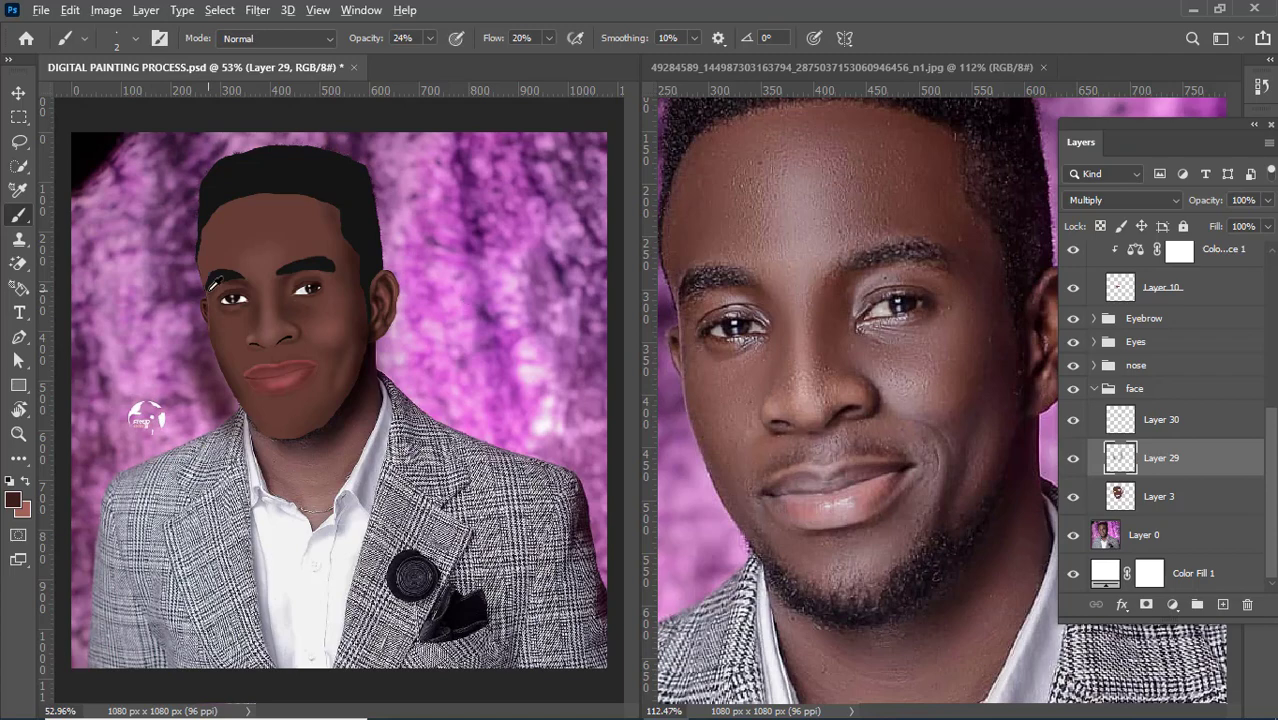
scroll(212, 285, "up", 2)
scroll(233, 355, "up", 5)
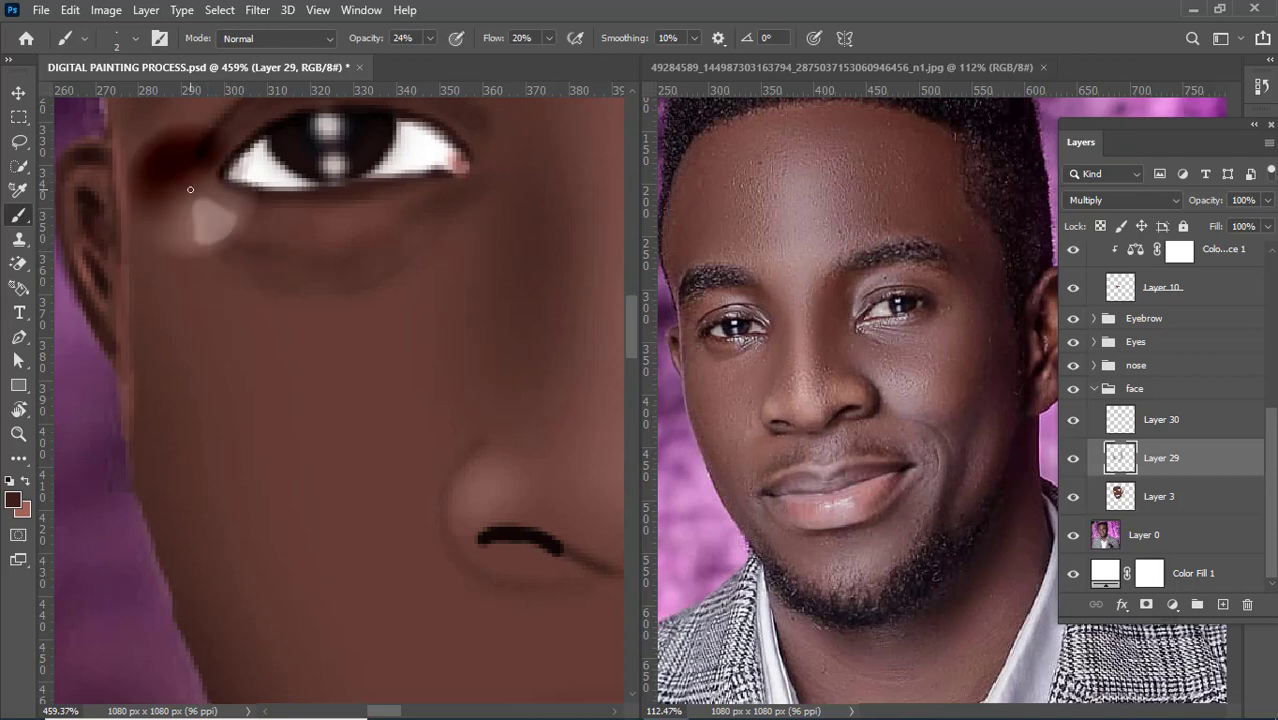
mouse_move(195, 200)
left_mouse_down()
mouse_move(221, 260)
mouse_move(254, 291)
left_mouse_up()
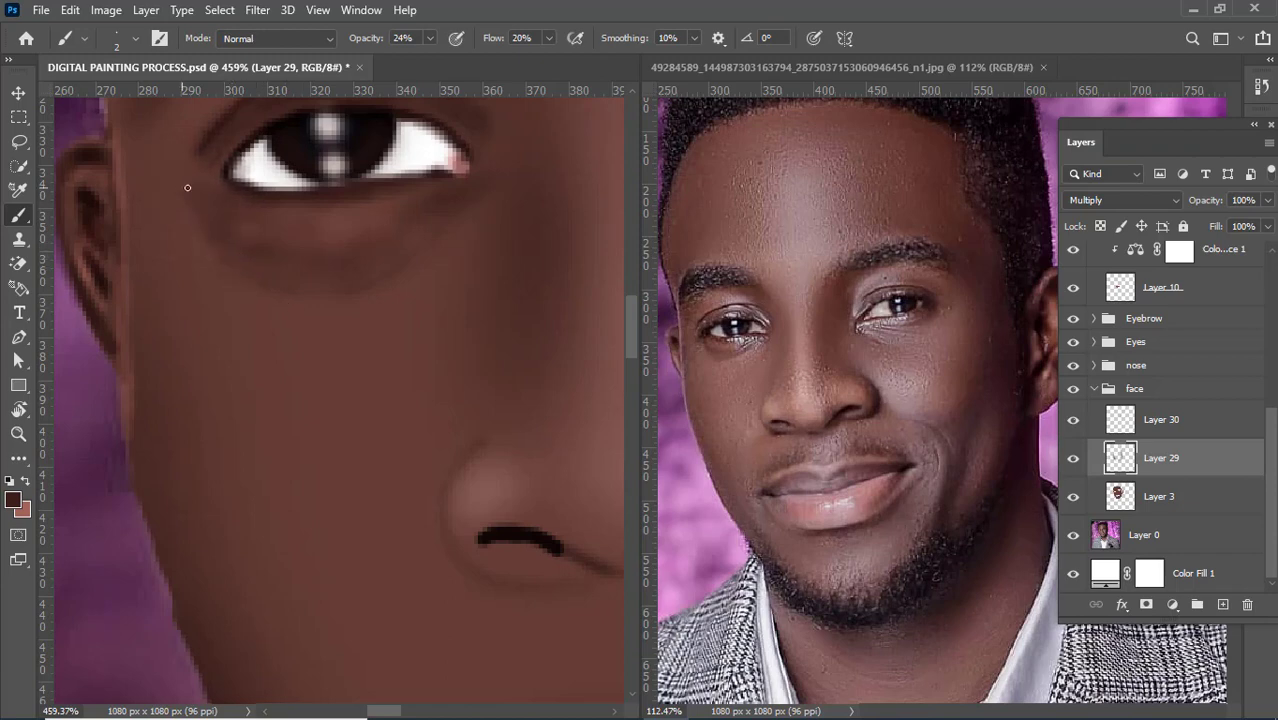
mouse_move(188, 188)
left_mouse_down()
mouse_move(222, 257)
mouse_move(283, 291)
left_mouse_up()
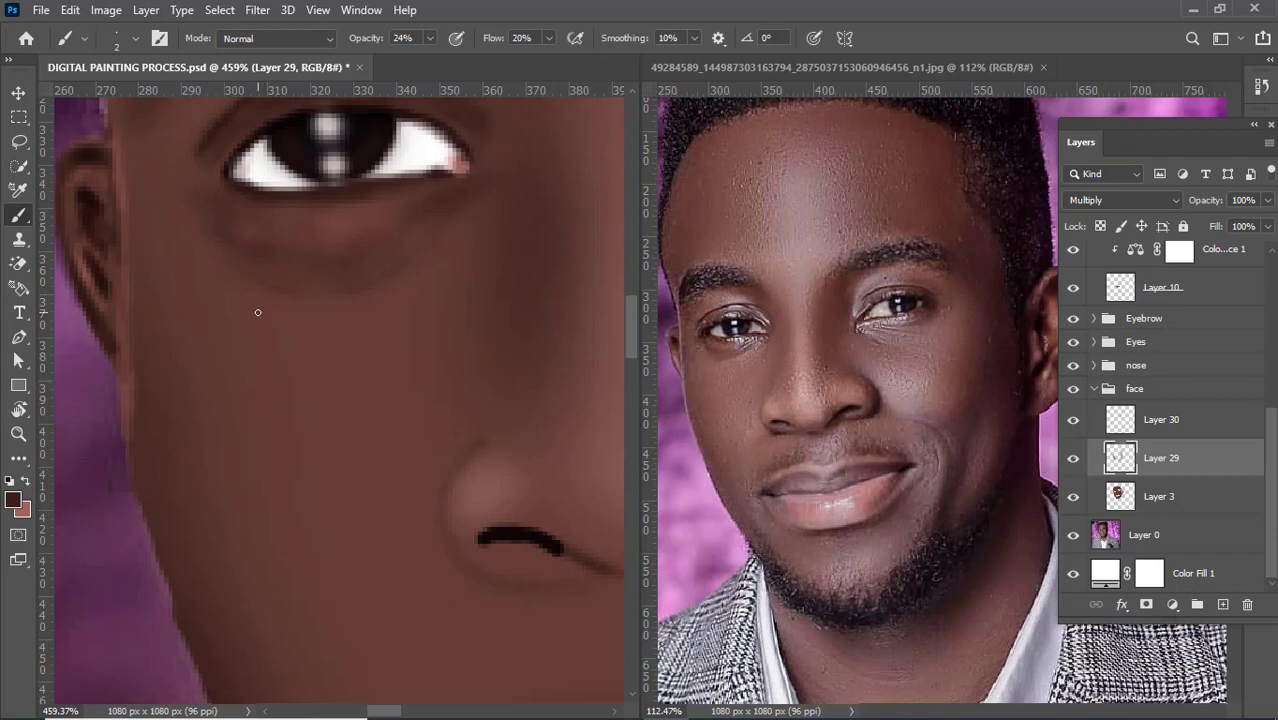
Step: Sample the cheek's skin tone just below the eye bag and set the brush to size 25 and 50% opacity
key("i")
mouse_move(260, 302)
left_mouse_down()
mouse_move(215, 339)
mouse_move(260, 316)
left_mouse_up()
key("b")
mouse_move(370, 259)
left_mouse_down()
mouse_move(268, 262)
mouse_move(365, 268)
mouse_move(288, 262)
mouse_move(357, 262)
mouse_move(288, 228)
mouse_move(340, 235)
left_mouse_up()
left_click_drag(364, 39, 390, 41)
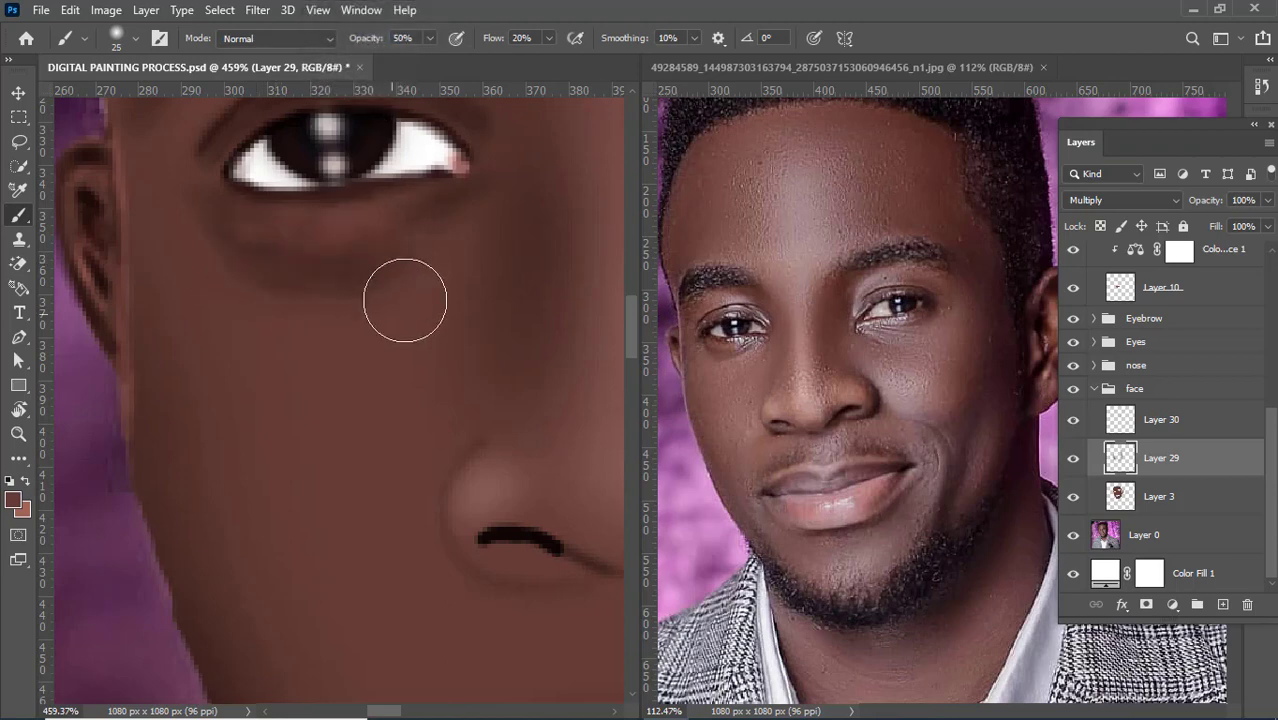
Step: Undo a trial stroke on Layer 29 and blend the edges of the eye bag shadow into the cheek on Layer 30
mouse_move(406, 275)
left_mouse_down()
mouse_move(251, 281)
mouse_move(406, 259)
left_mouse_up()
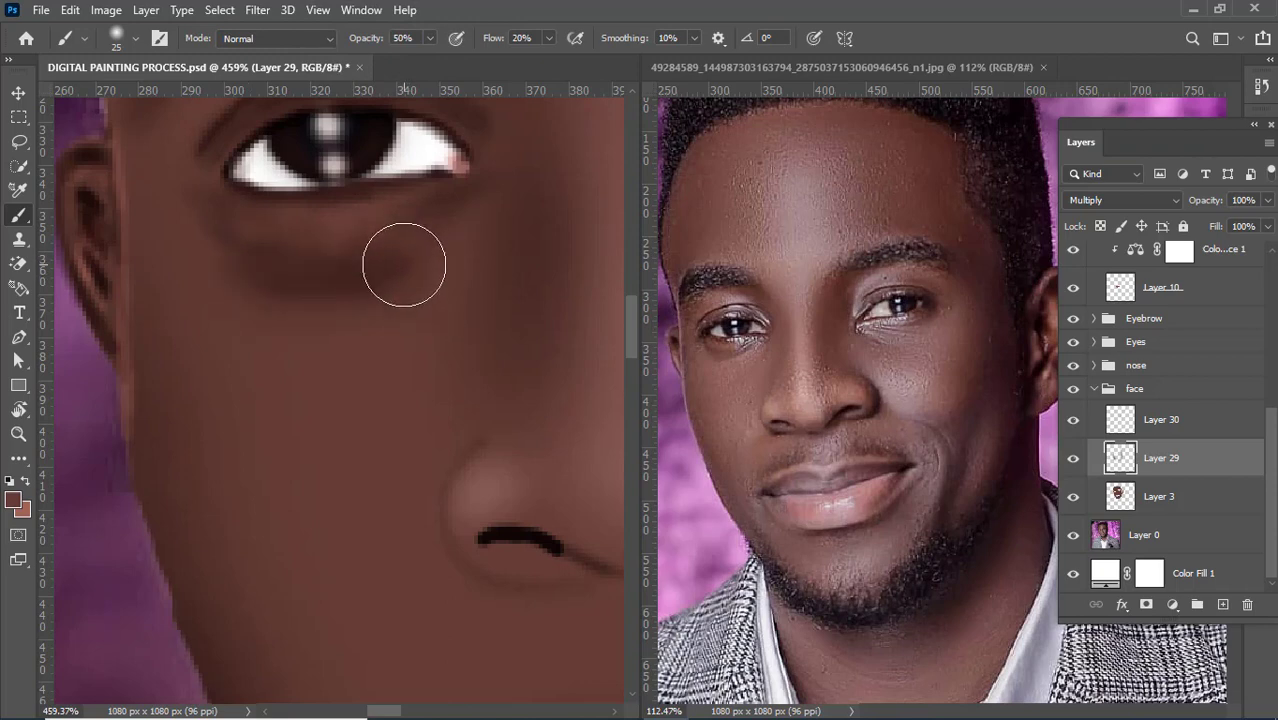
key("ctrl+z")
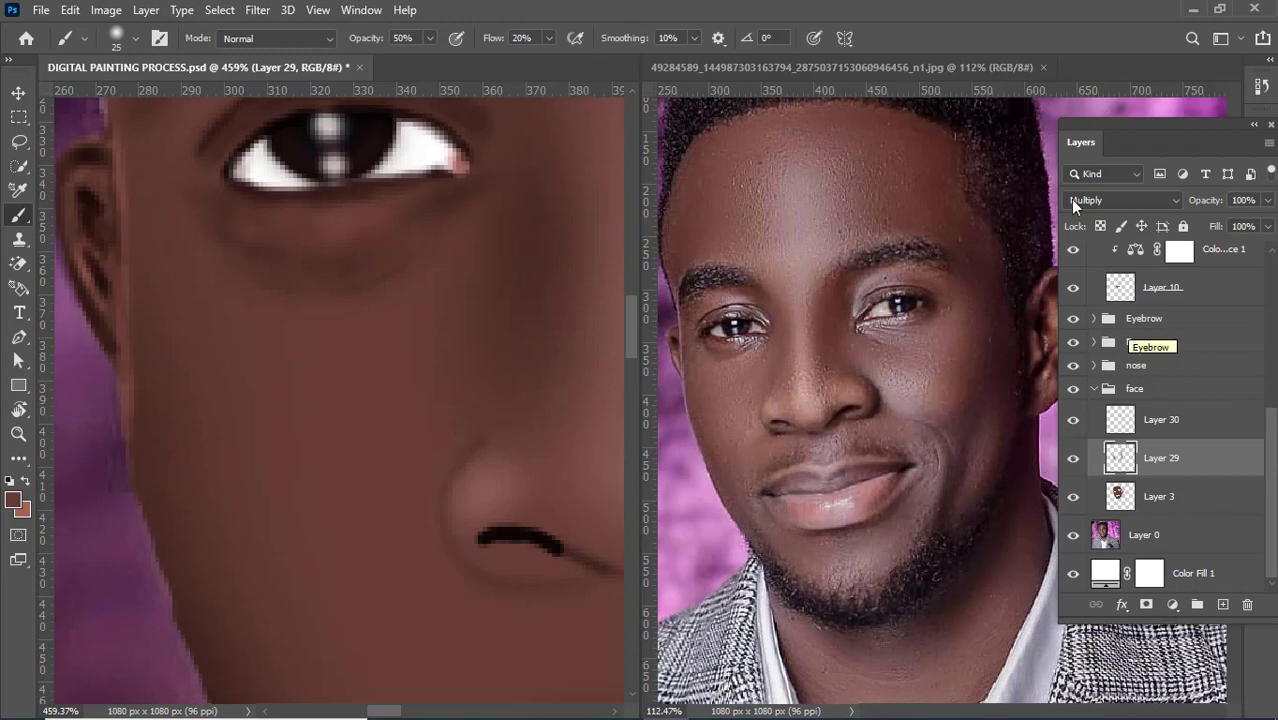
left_click(1175, 411)
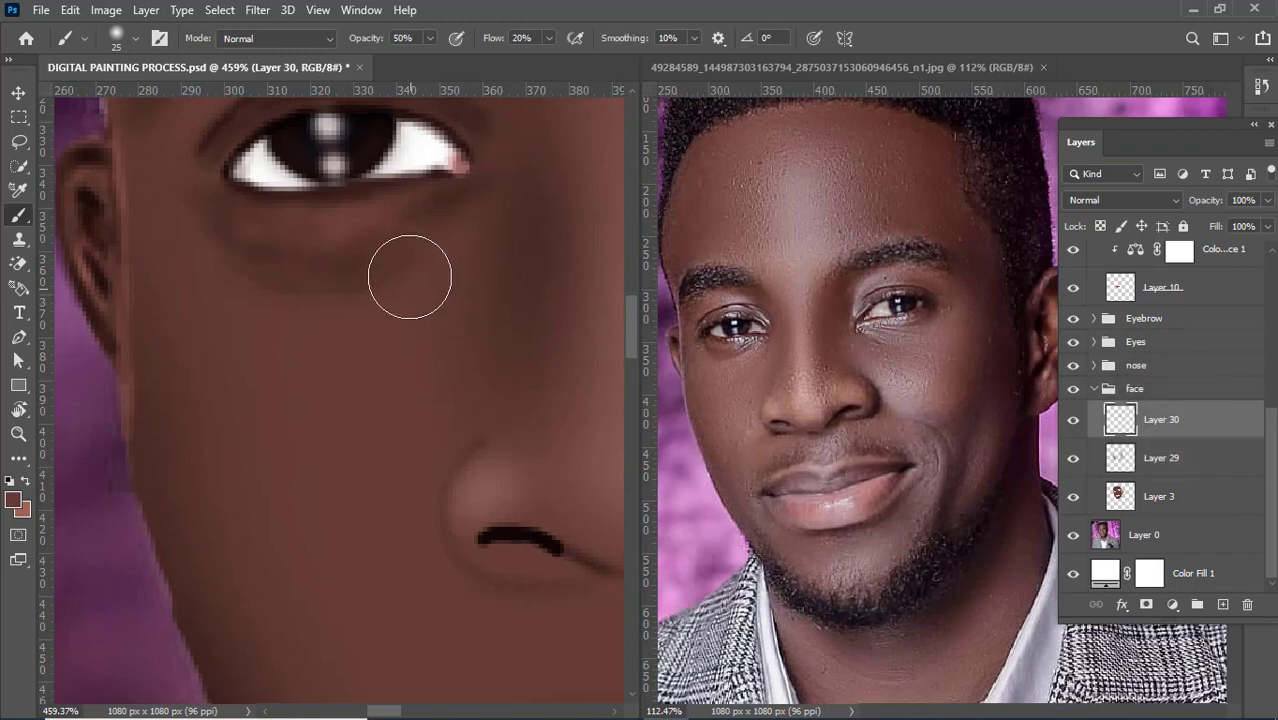
mouse_move(408, 274)
left_mouse_down()
mouse_move(270, 288)
mouse_move(386, 259)
mouse_move(276, 274)
mouse_move(412, 259)
mouse_move(305, 269)
mouse_move(391, 248)
mouse_move(267, 252)
mouse_move(416, 274)
mouse_move(256, 263)
mouse_move(197, 234)
mouse_move(244, 267)
mouse_move(184, 227)
mouse_move(271, 257)
left_mouse_up()
mouse_move(208, 230)
left_mouse_down()
mouse_move(336, 256)
mouse_move(200, 239)
mouse_move(196, 227)
mouse_move(305, 261)
mouse_move(200, 231)
mouse_move(370, 248)
mouse_move(253, 258)
mouse_move(384, 250)
mouse_move(316, 260)
mouse_move(476, 230)
mouse_move(329, 260)
mouse_move(205, 231)
mouse_move(331, 253)
mouse_move(232, 245)
mouse_move(429, 229)
mouse_move(377, 242)
mouse_move(316, 242)
mouse_move(467, 220)
mouse_move(439, 267)
left_mouse_up()
Step: Toggle the visibility of Layer 29 off and on to compare the face with and without its painted shadows
scroll(439, 267, "down", 5)
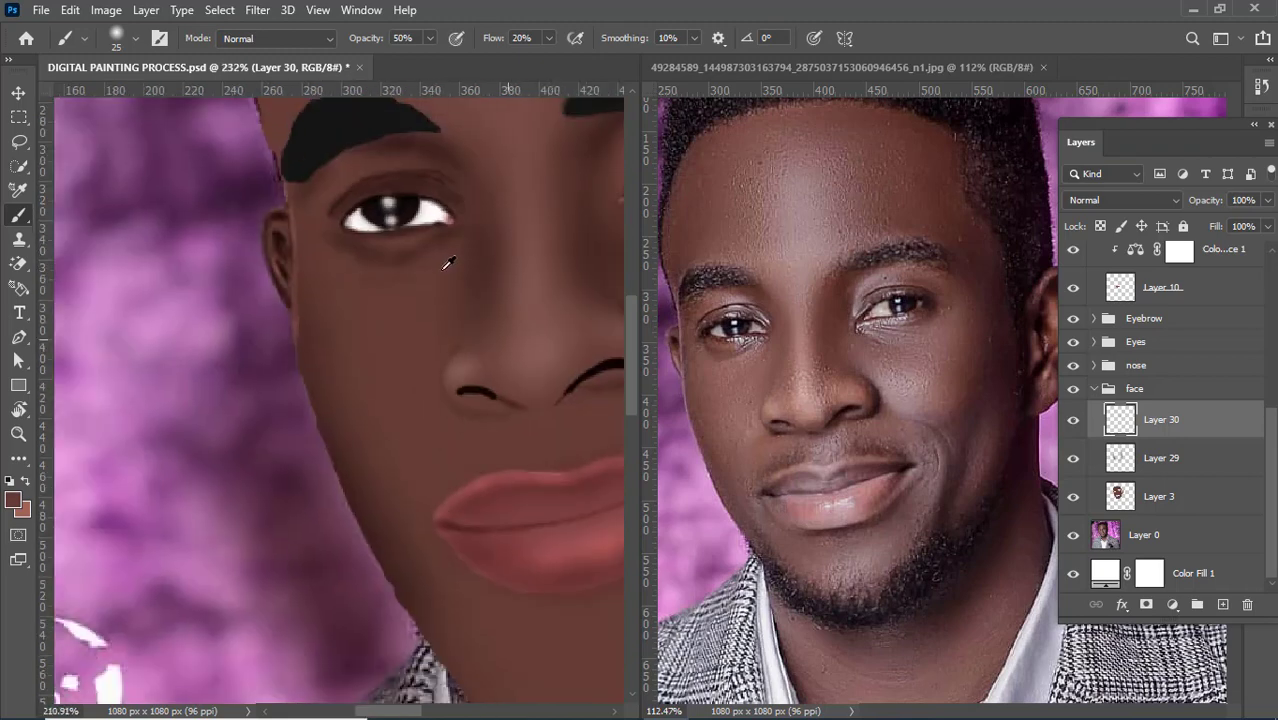
scroll(496, 269, "up", 1)
scroll(362, 244, "up", 3)
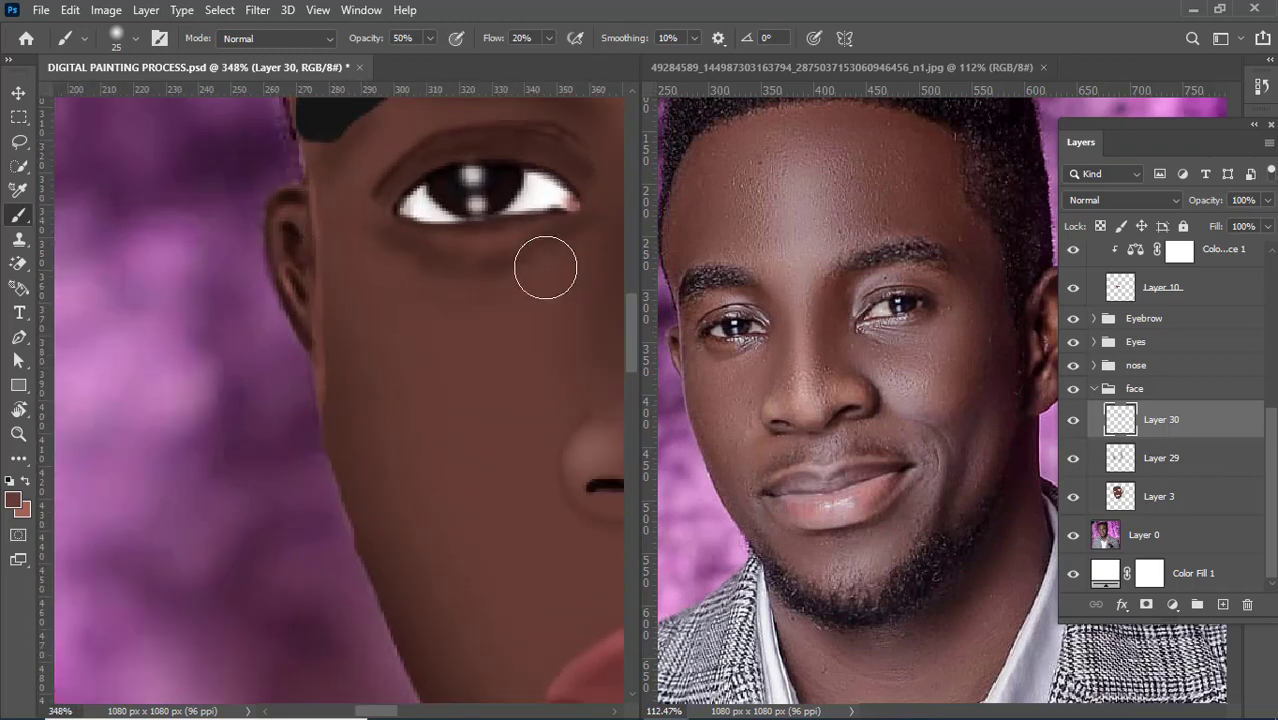
scroll(546, 267, "up", 2)
left_click(1073, 460)
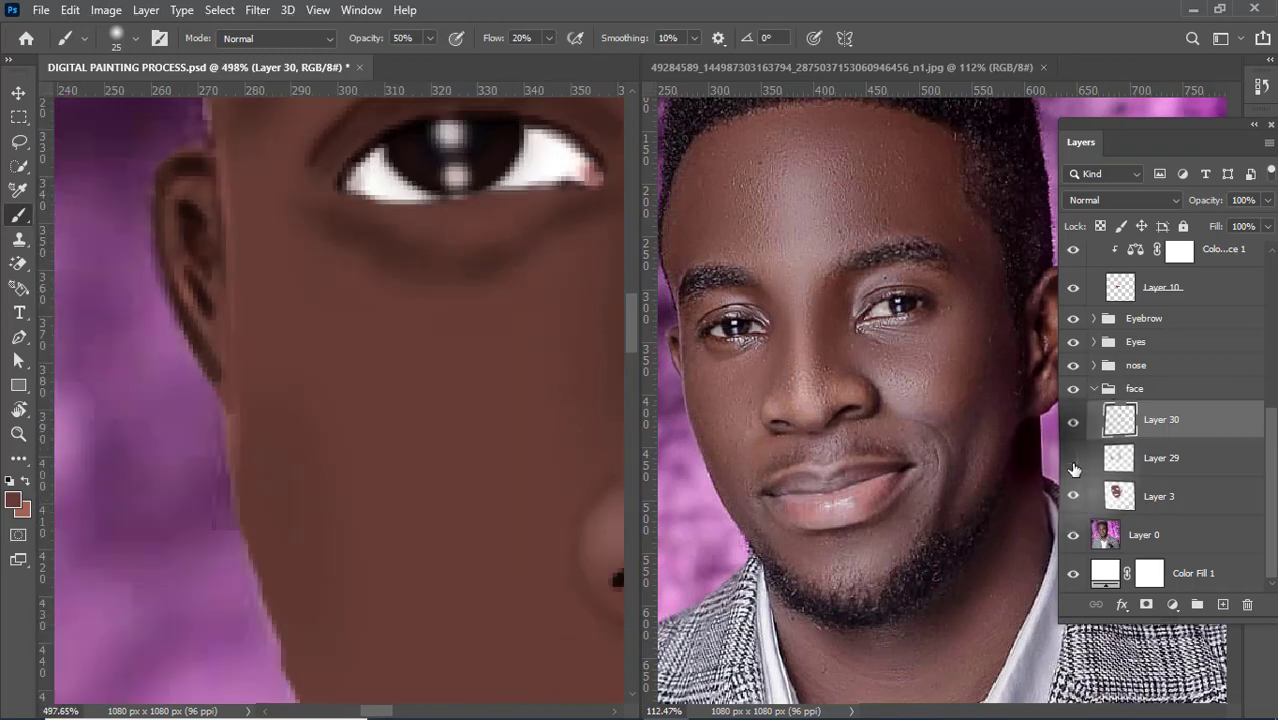
left_click(1073, 460)
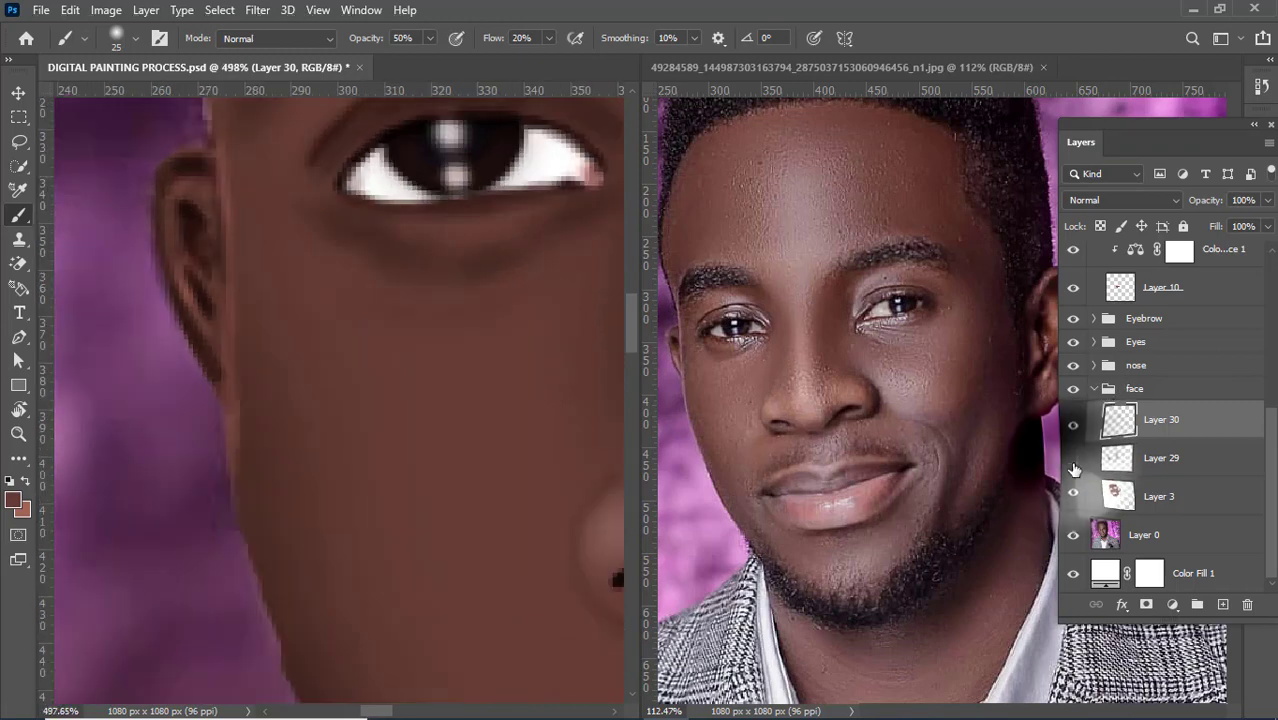
left_click(1073, 460)
left_click(1073, 460)
scroll(400, 300, "down", 5)
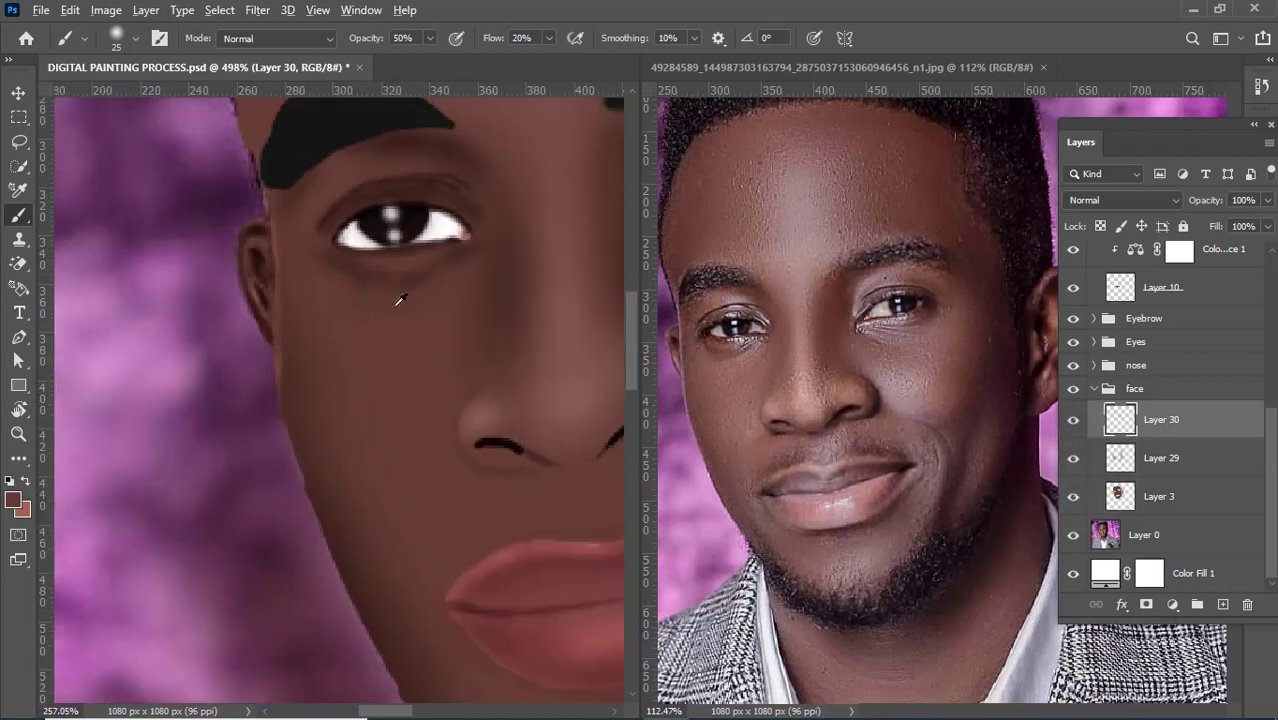
Step: Change the foreground colour to a much darker reddish brown and make Layer 29 the active layer
scroll(431, 289, "up", 2)
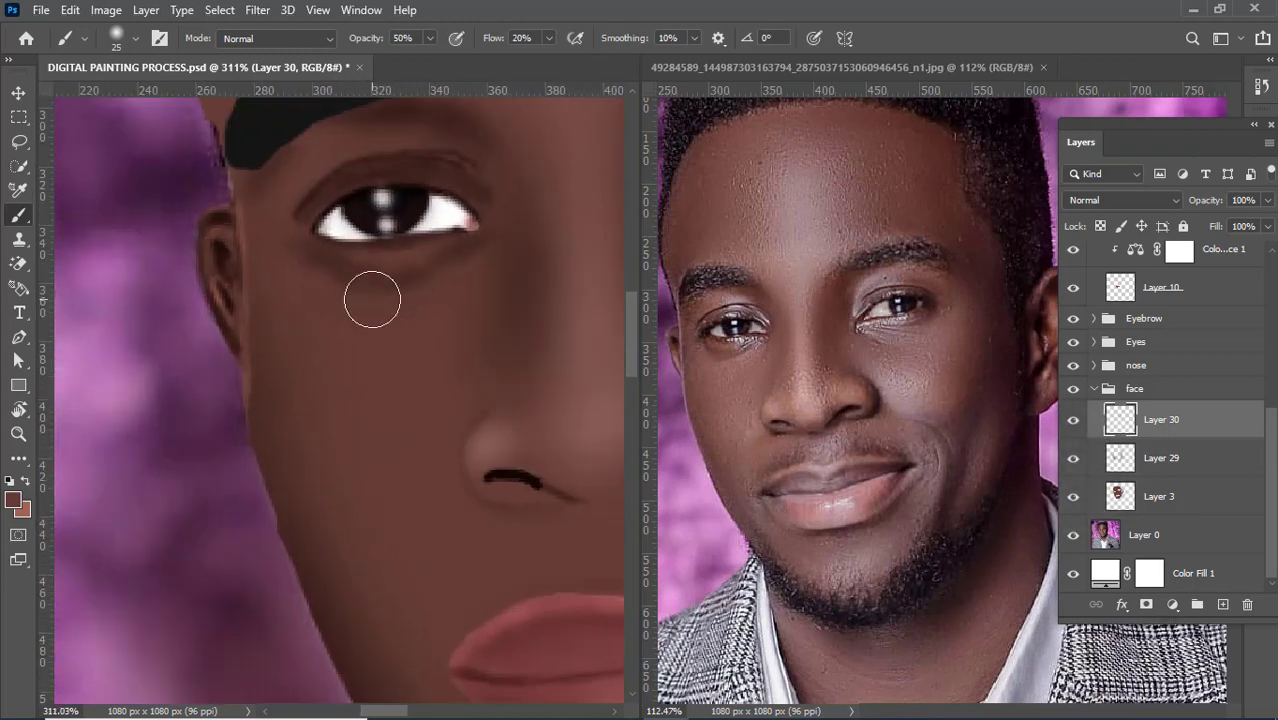
left_click(13, 501)
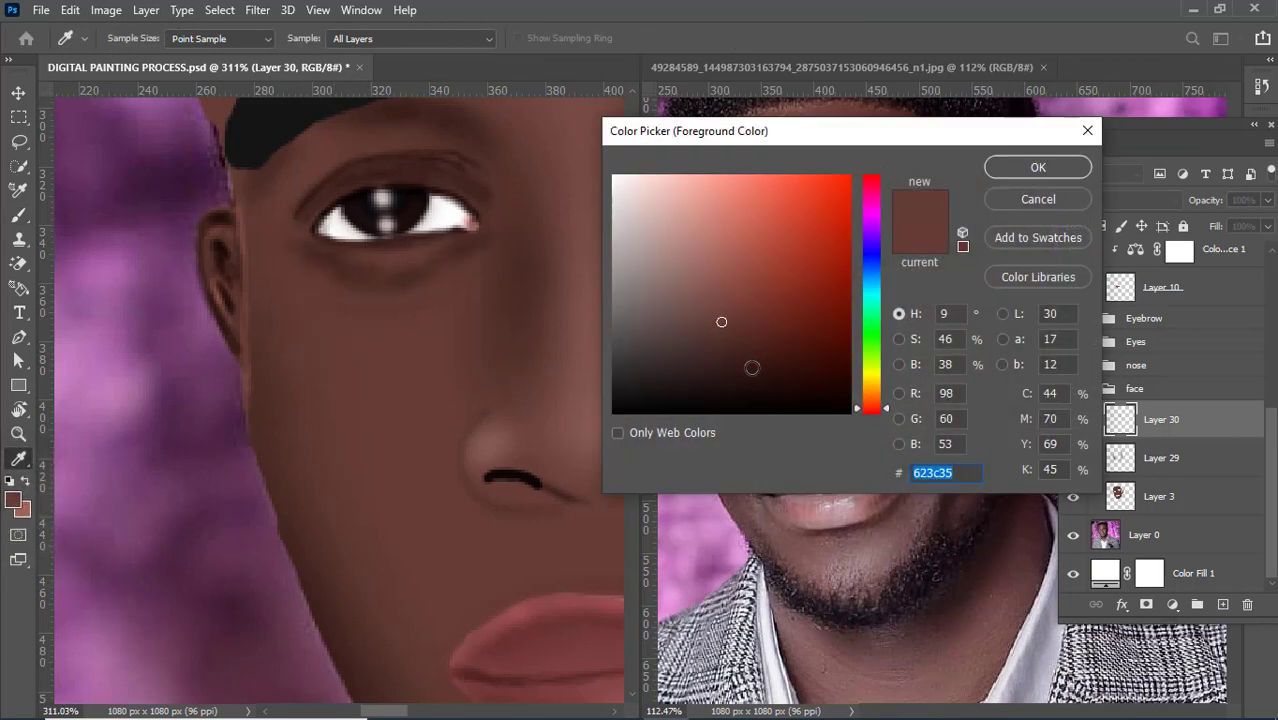
left_click(1011, 174)
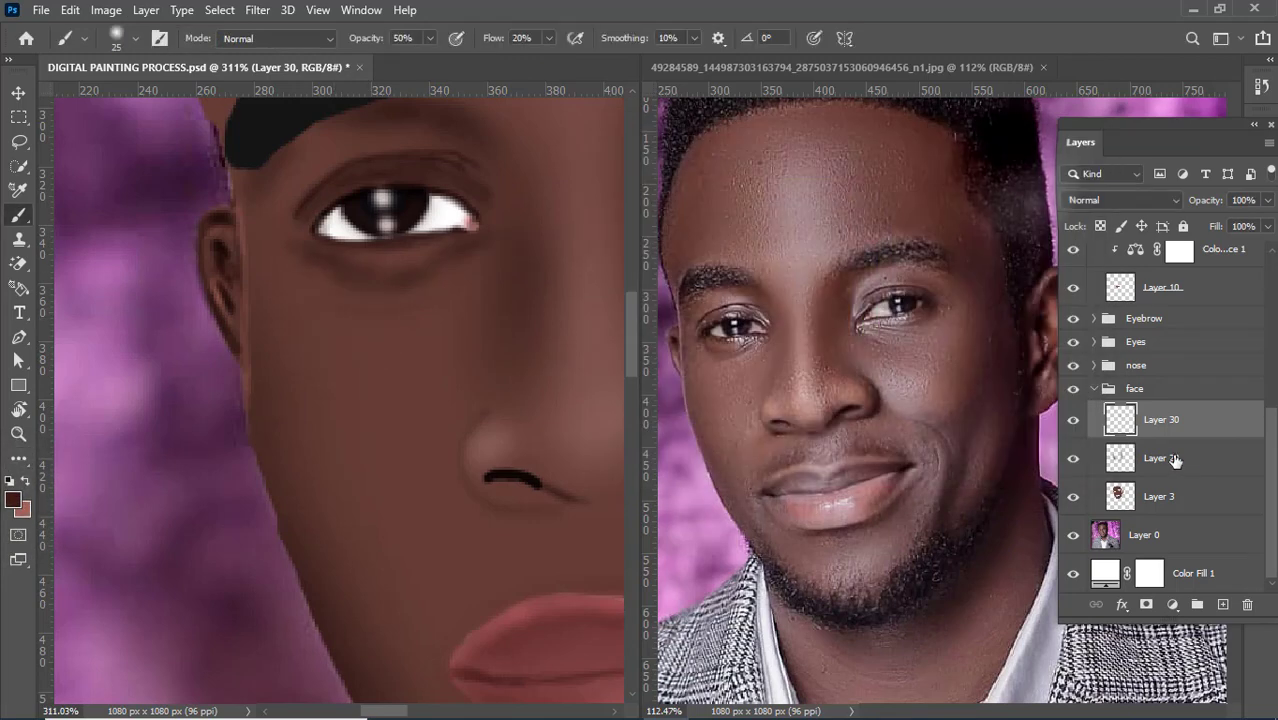
left_click(1160, 459)
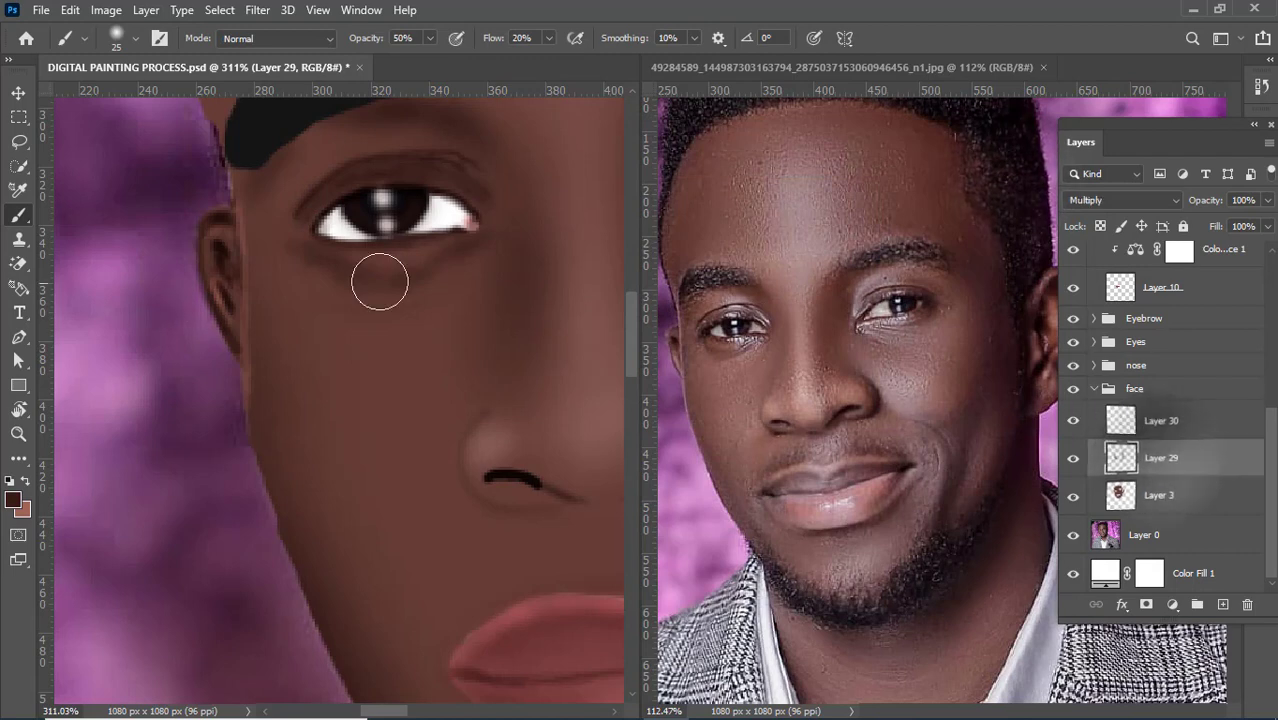
Step: Paint fine shadow strokes with a size 2 and size 1 brush around the left-hand eye's outer corner and eye bag
scroll(340, 262, "up", 3)
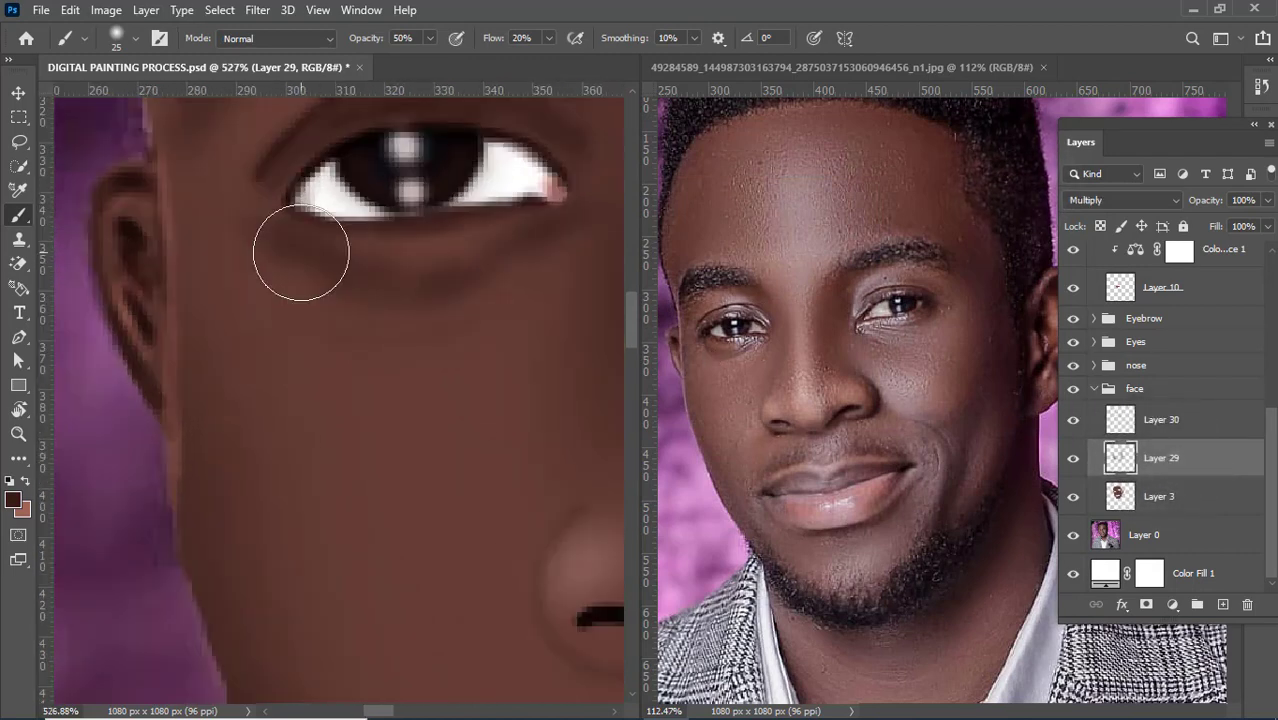
key("bracketleft")
key("bracketleft")
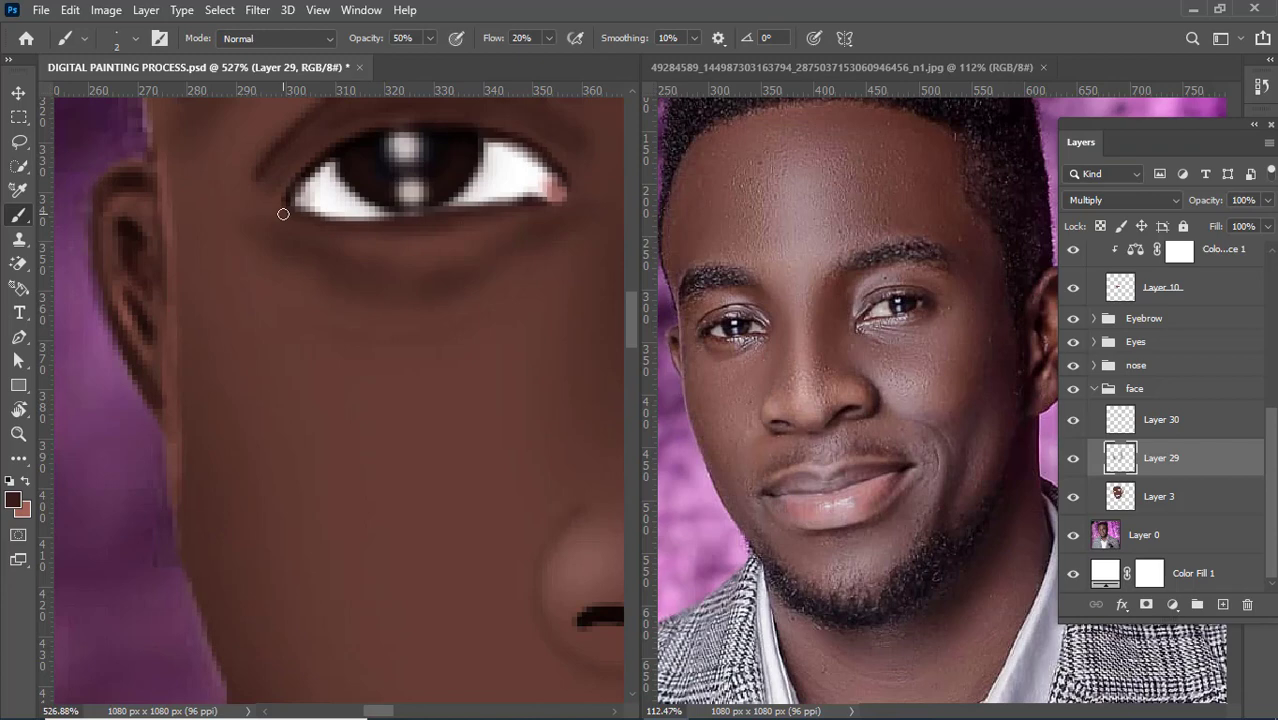
mouse_move(283, 214)
left_mouse_down()
mouse_move(298, 257)
mouse_move(282, 217)
mouse_move(323, 307)
mouse_move(291, 259)
mouse_move(316, 299)
mouse_move(327, 309)
mouse_move(293, 261)
mouse_move(335, 308)
mouse_move(292, 261)
mouse_move(355, 323)
mouse_move(302, 263)
mouse_move(359, 316)
mouse_move(313, 288)
mouse_move(352, 320)
left_mouse_up()
mouse_move(282, 225)
left_mouse_down()
mouse_move(310, 294)
mouse_move(290, 264)
left_mouse_up()
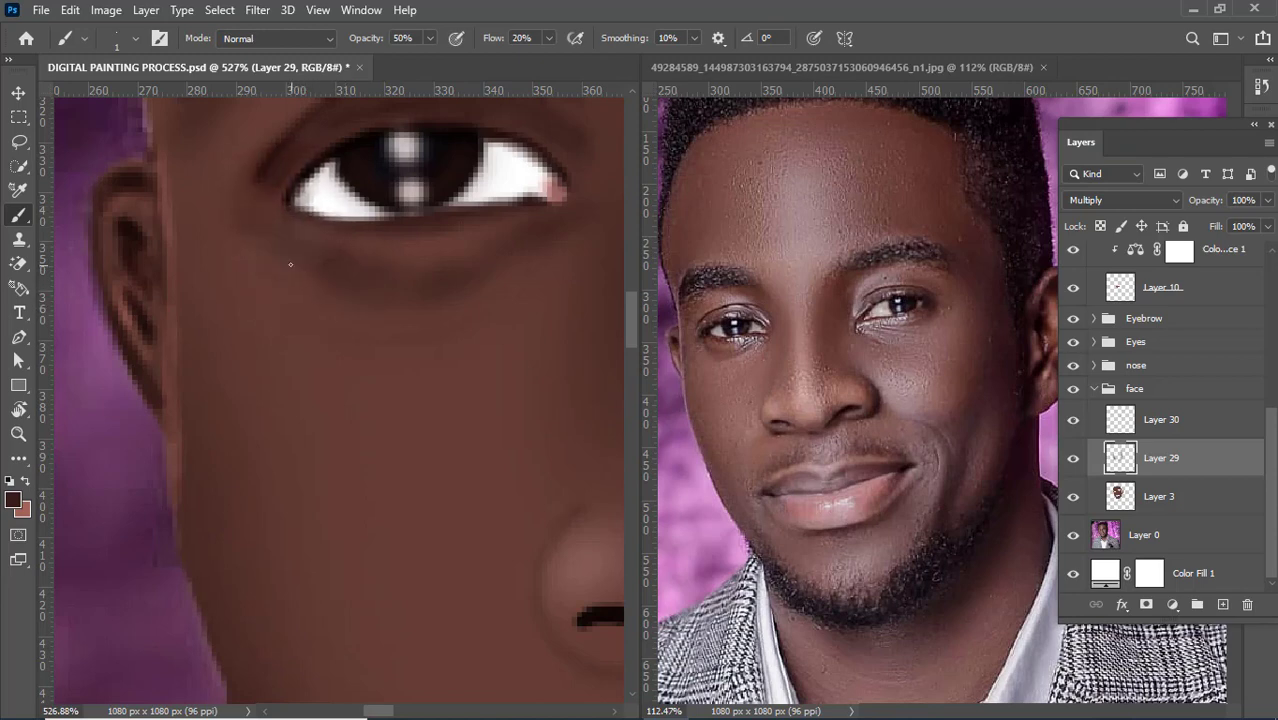
Step: Deepen the shadow from the left-hand eye's outer corner along the eye bag with a size 6 brush
left_click(490, 38)
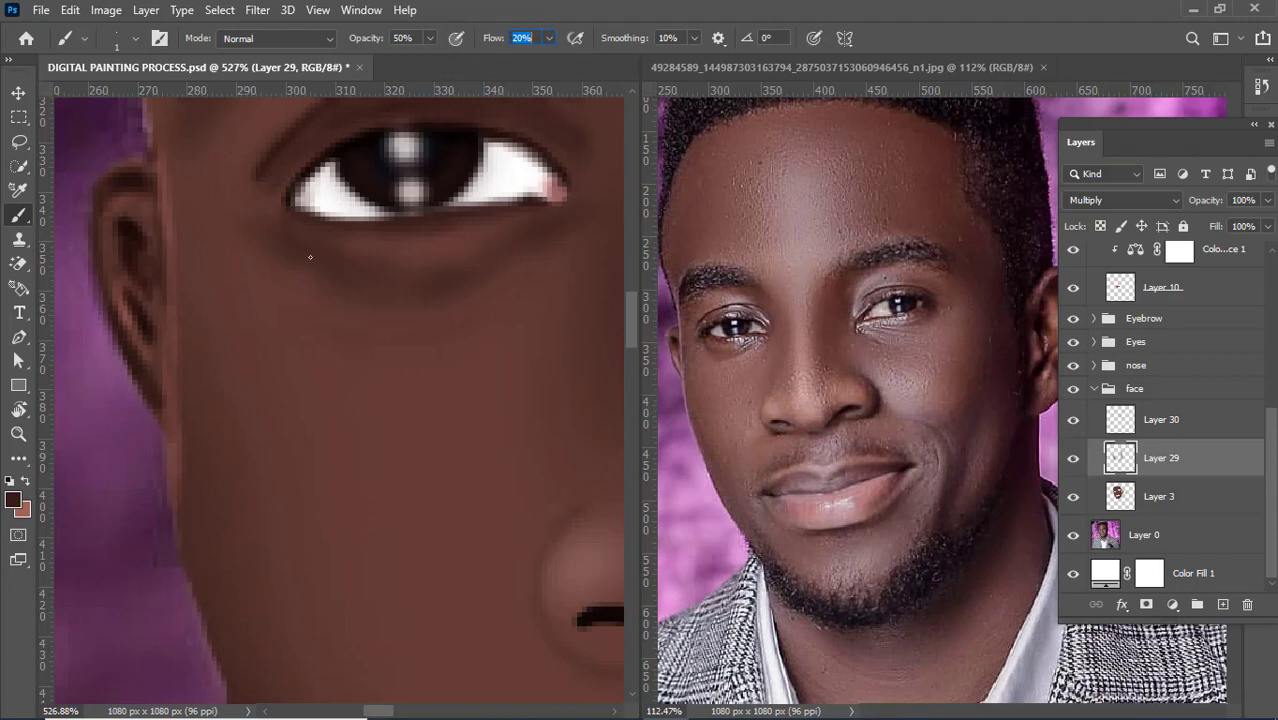
key("bracketright")
key("bracketright")
mouse_move(280, 218)
left_mouse_down()
mouse_move(324, 270)
mouse_move(281, 237)
mouse_move(327, 300)
mouse_move(347, 304)
mouse_move(302, 264)
mouse_move(363, 317)
mouse_move(382, 316)
mouse_move(317, 275)
mouse_move(358, 299)
mouse_move(380, 297)
mouse_move(316, 280)
mouse_move(414, 300)
left_mouse_up()
scroll(419, 288, "down", 5)
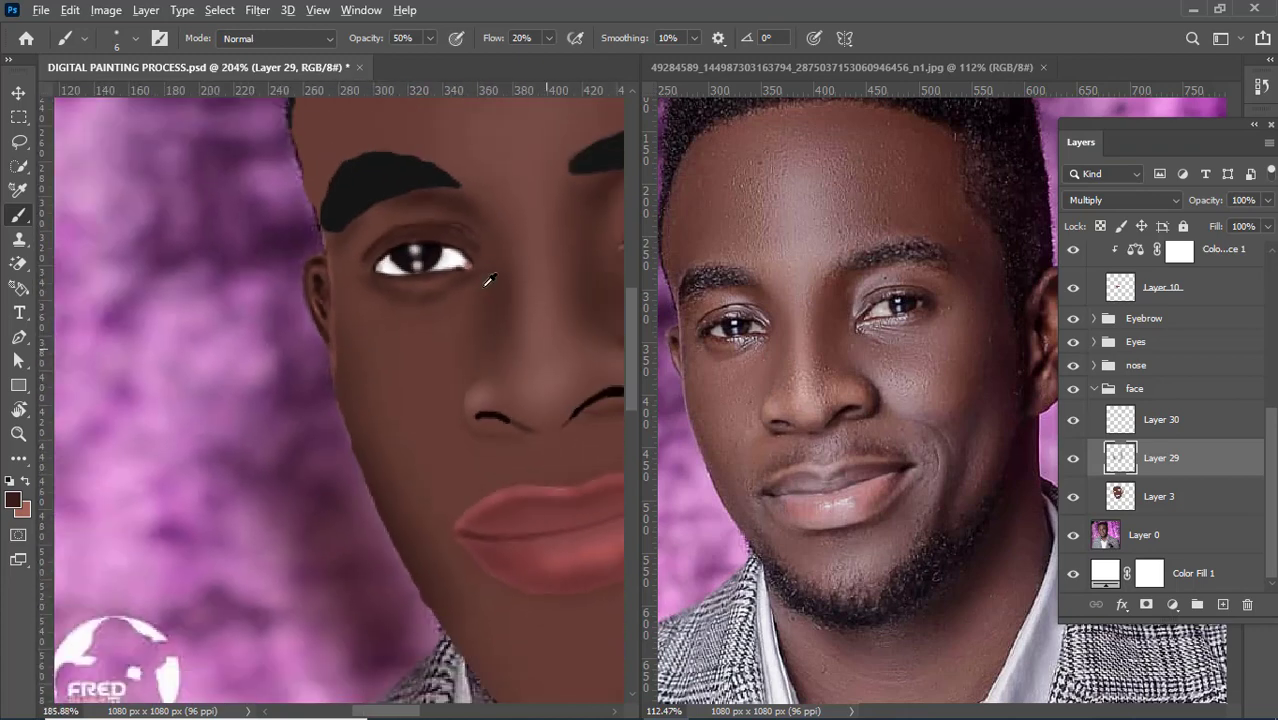
scroll(489, 281, "down", 2)
scroll(492, 297, "up", 3)
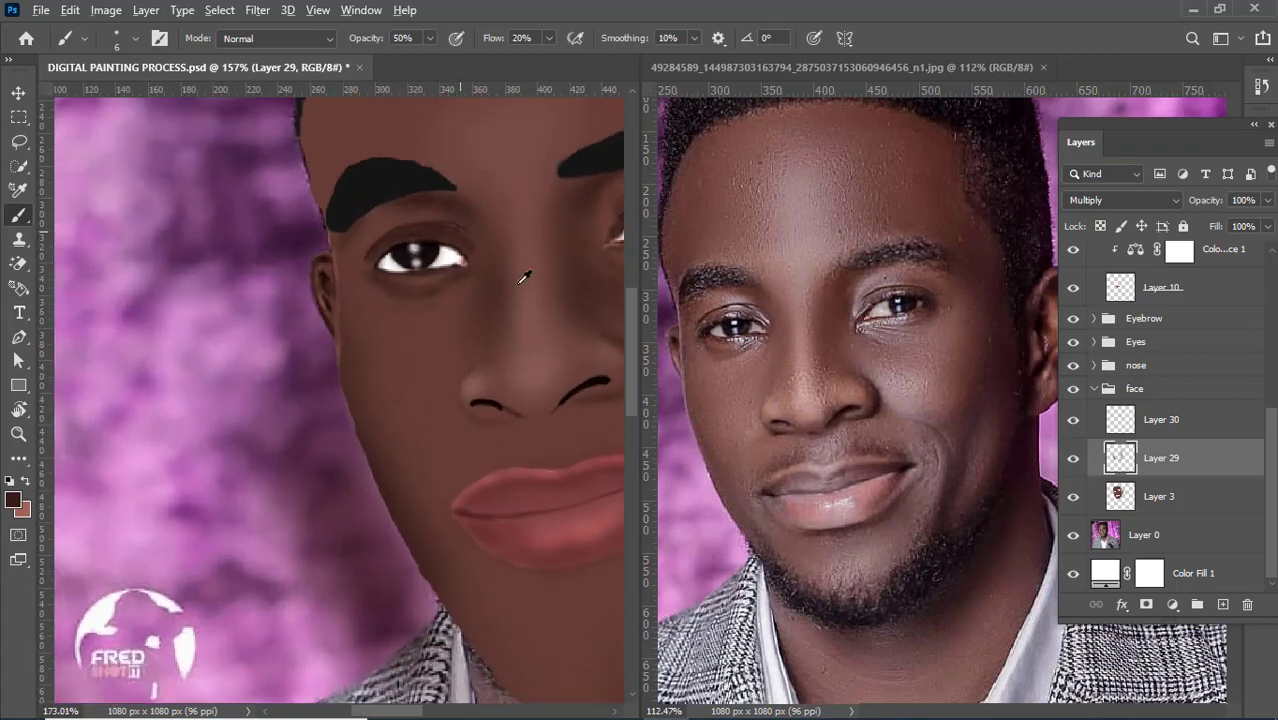
scroll(404, 290, "up", 1)
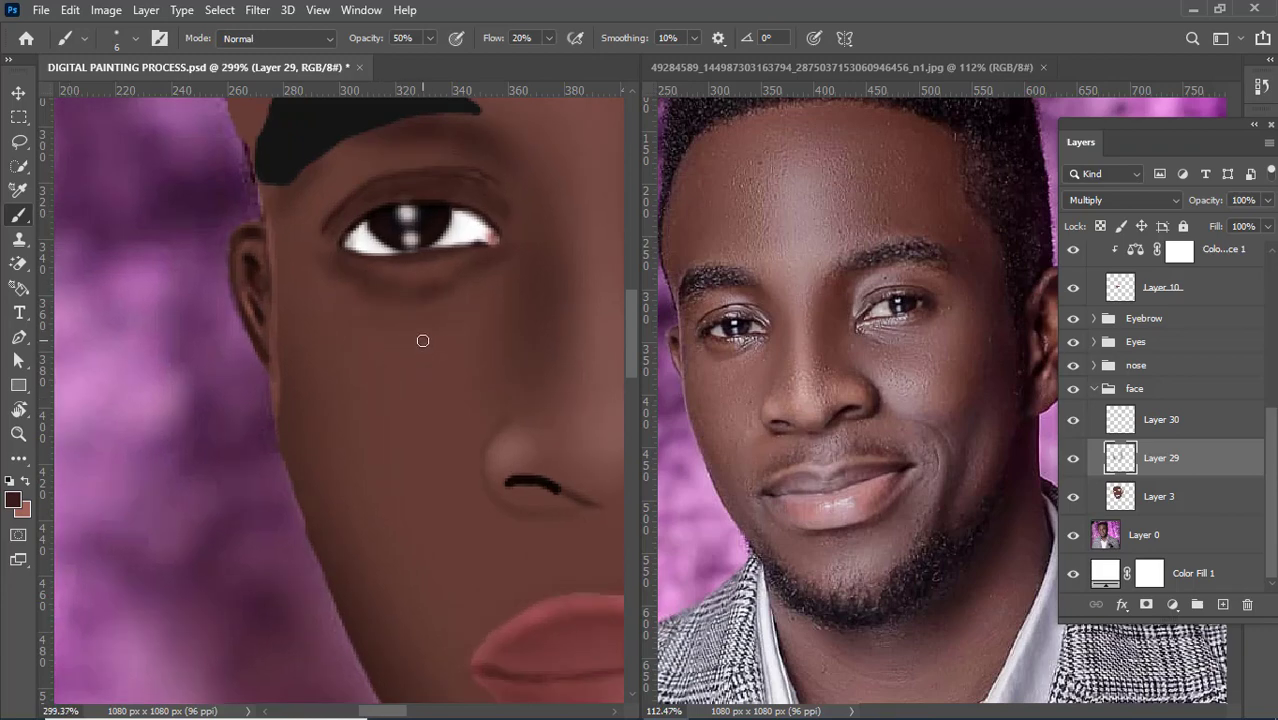
Step: Softly shade the skin just below the left-hand eye's outer corner with a size 20 brush
key("bracketright")
key("bracketright")
mouse_move(342, 283)
left_mouse_down()
mouse_move(397, 291)
mouse_move(336, 291)
left_mouse_up()
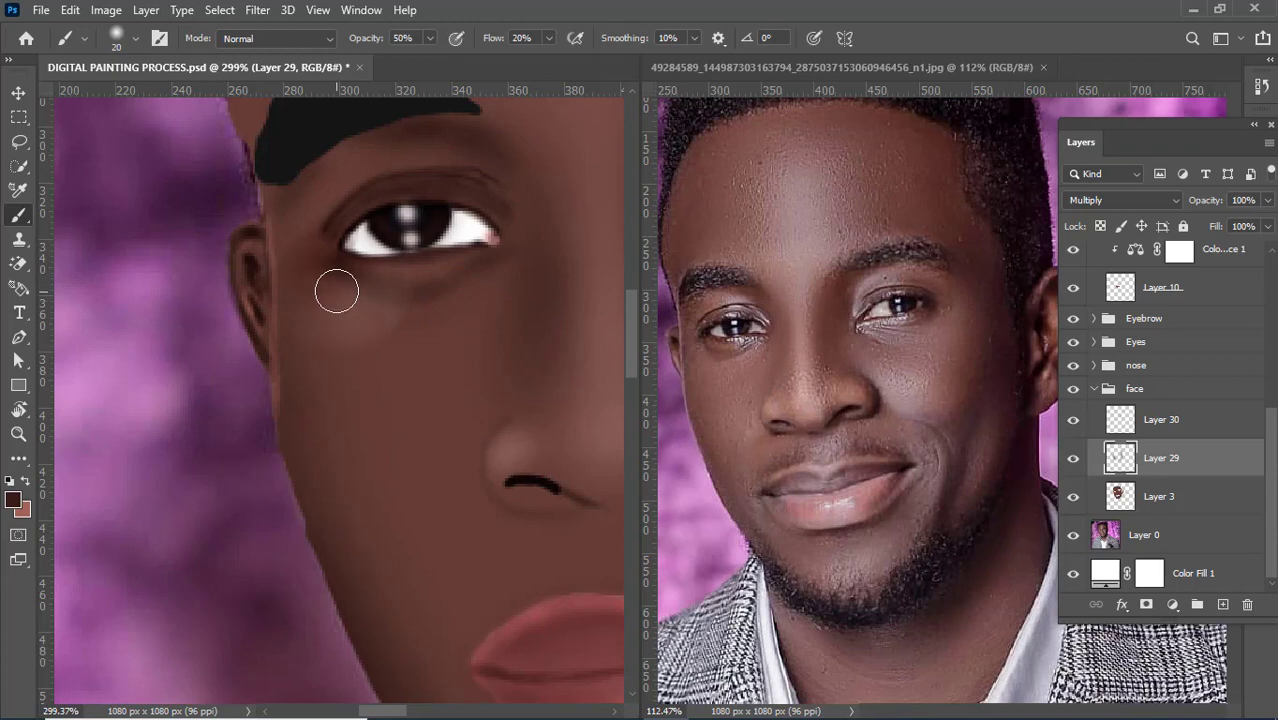
Step: Toggle Layer 30's visibility to compare the eye bag with and without its blending, both close up and across the whole face
left_click(1084, 420)
left_click(1075, 421)
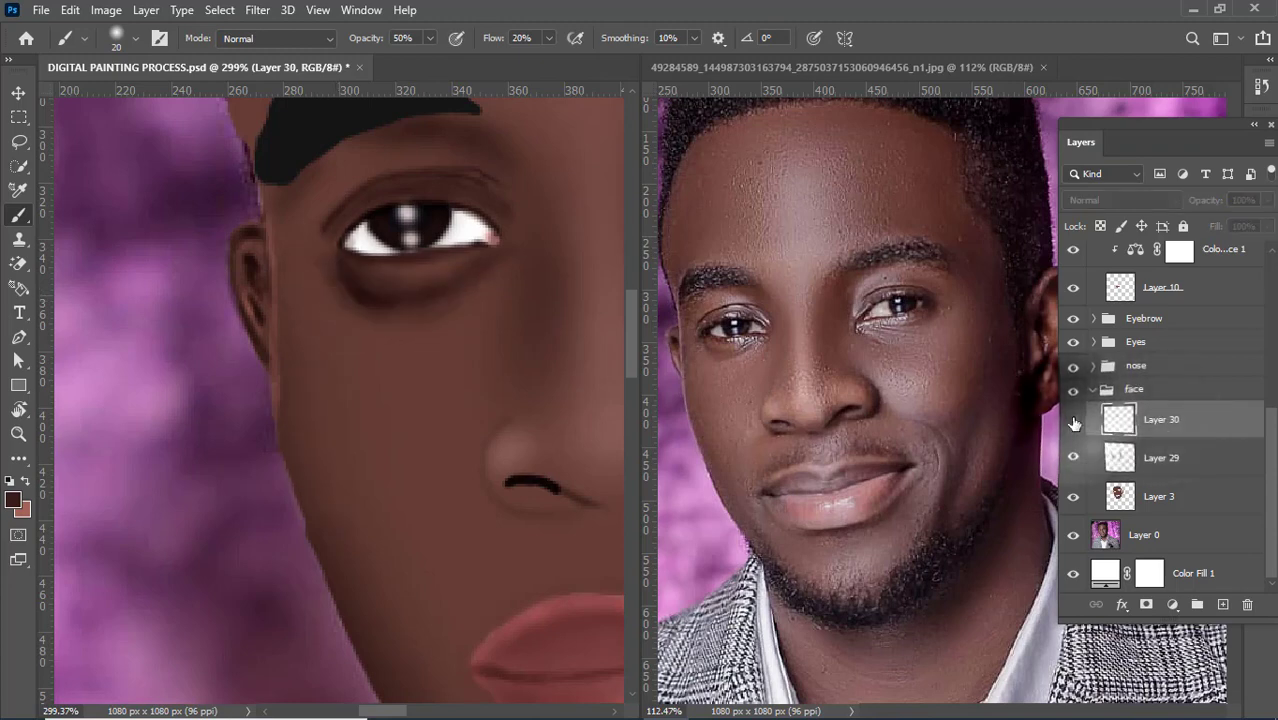
left_click(1075, 421)
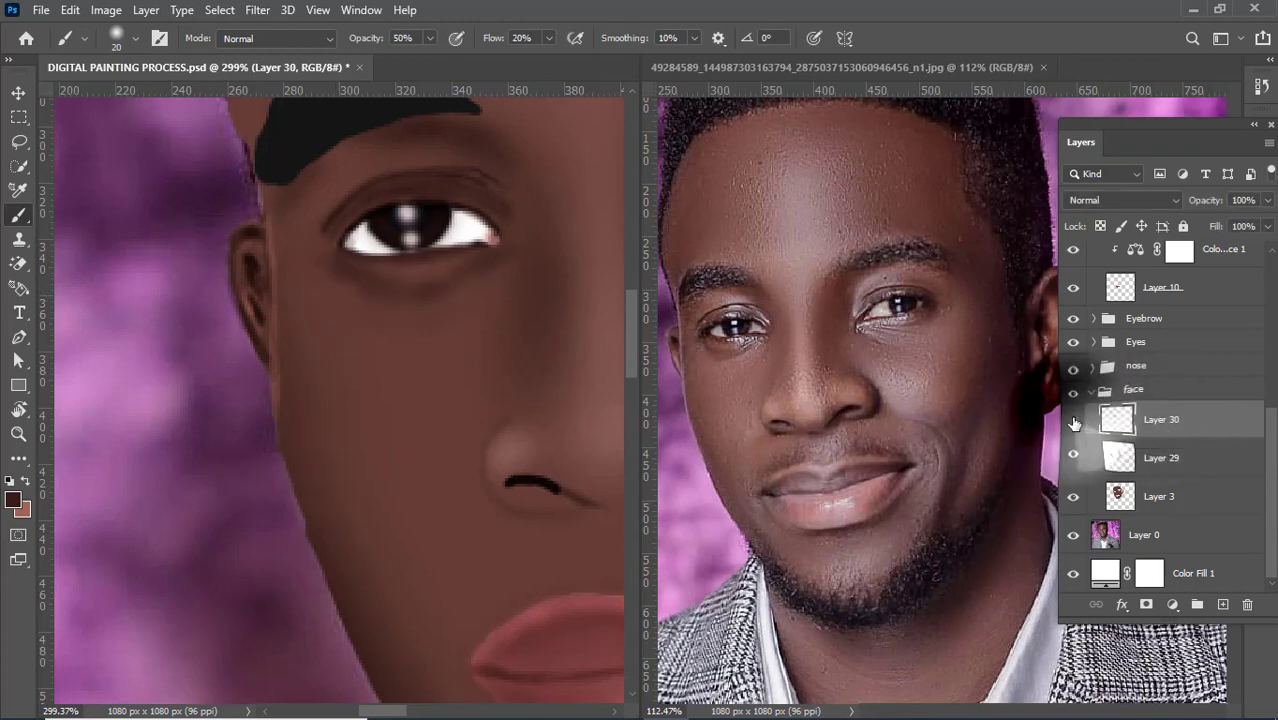
left_click(1075, 421)
left_click(1075, 421)
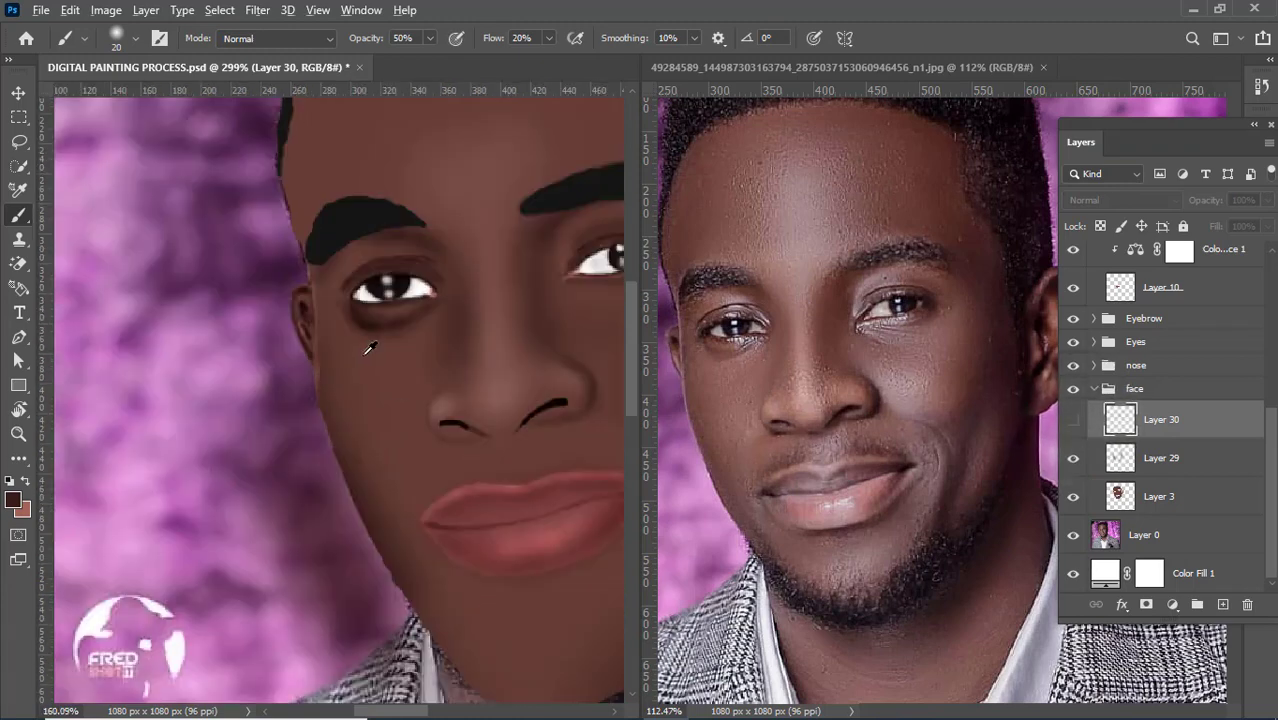
scroll(366, 352, "down", 3)
scroll(364, 356, "down", 2)
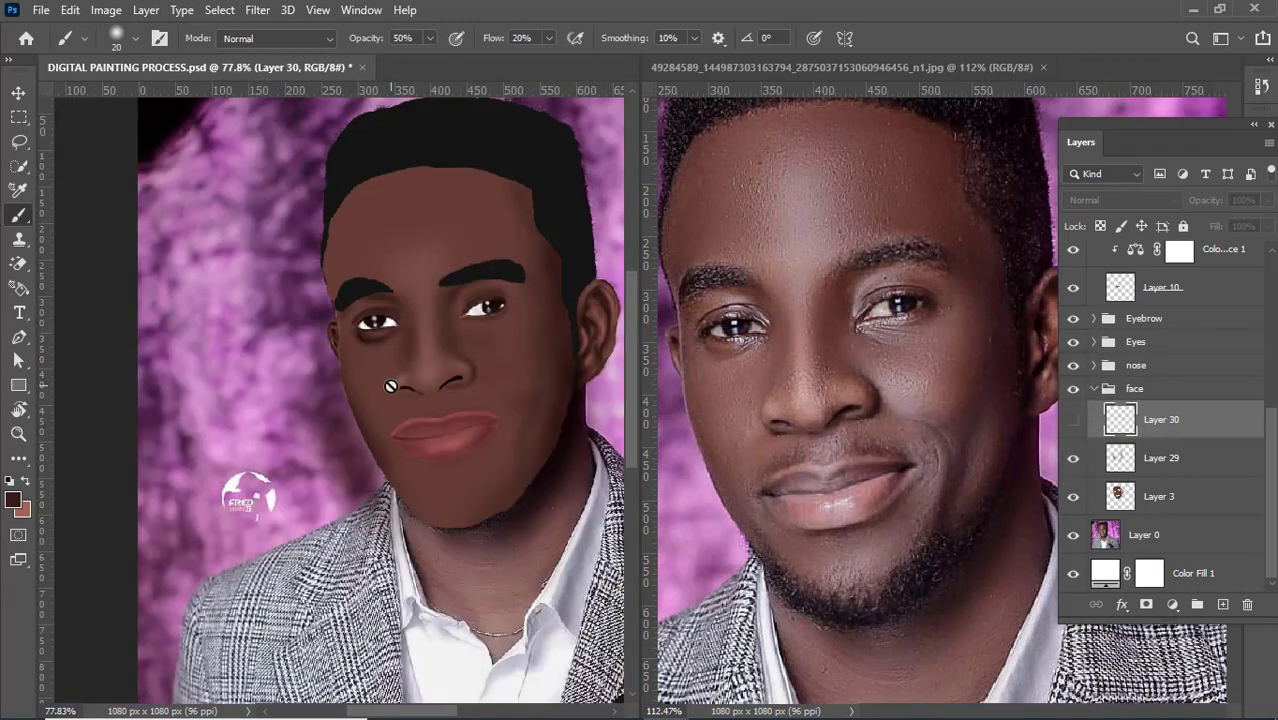
scroll(390, 386, "up", 1)
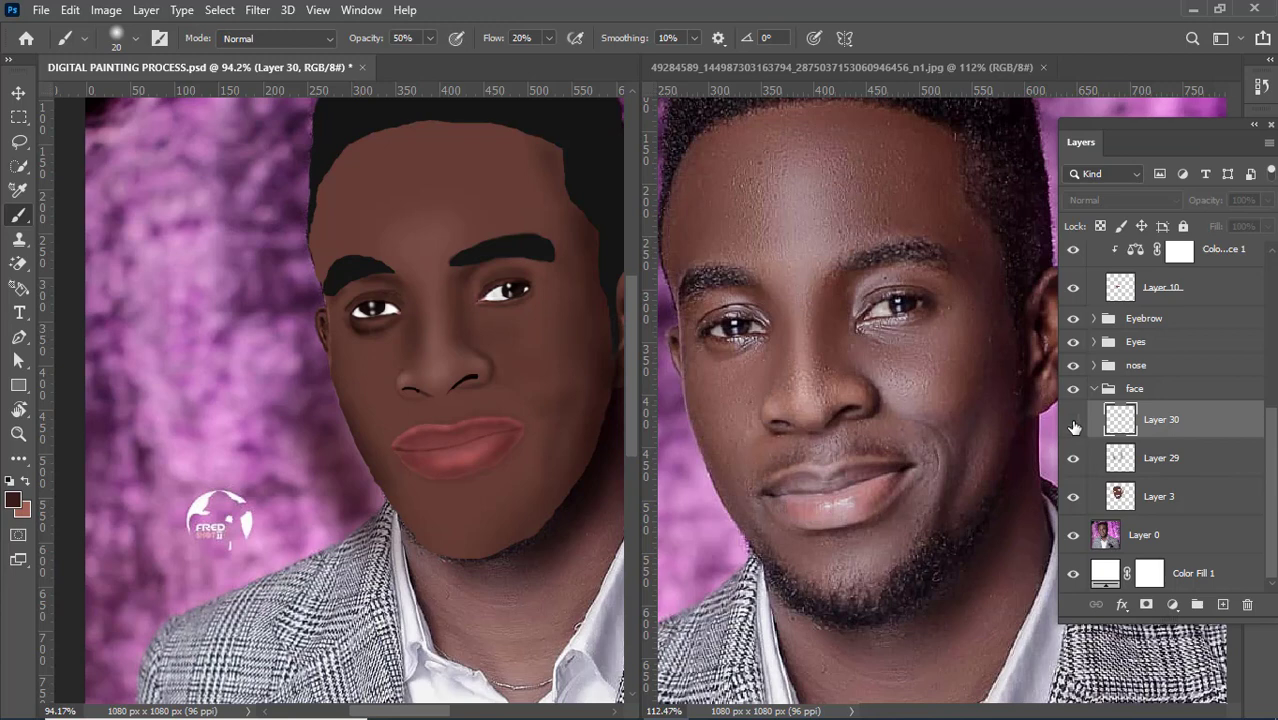
left_click(1075, 428)
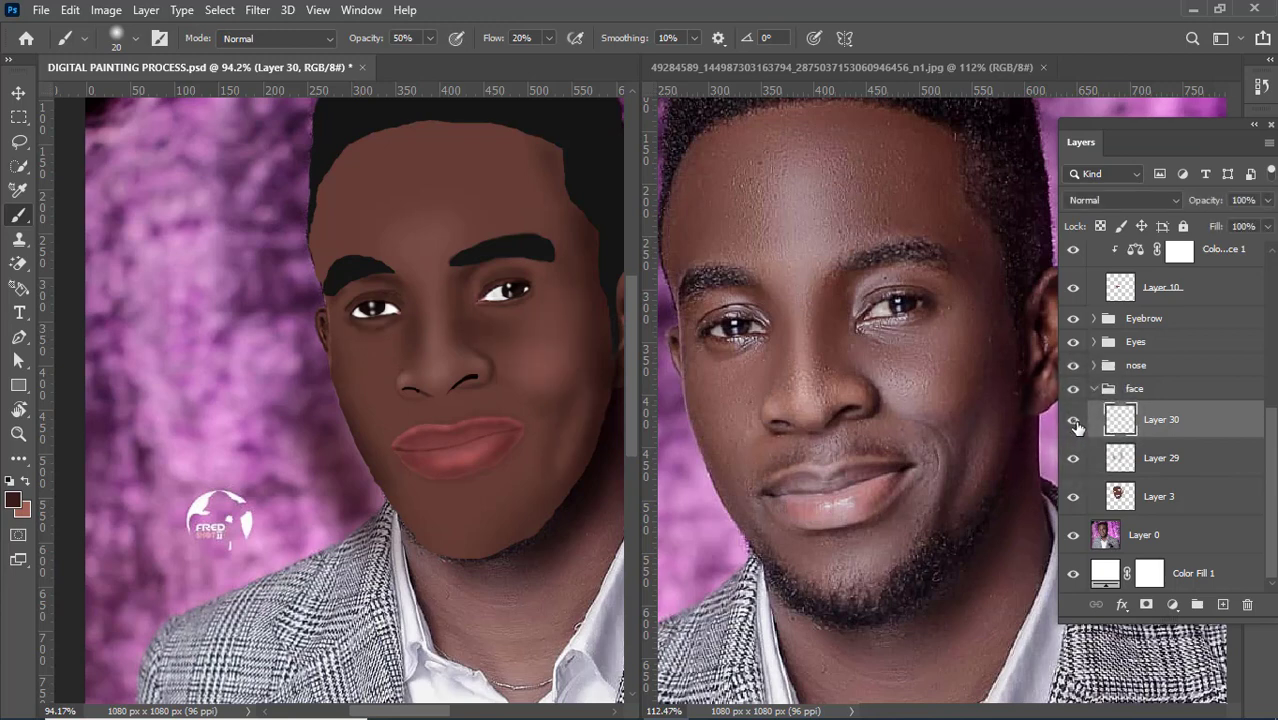
Step: Hide and show Layer 29 and Layer 30 in turn to compare what each contributes to the whole face
left_click(1158, 460)
left_click(1075, 459)
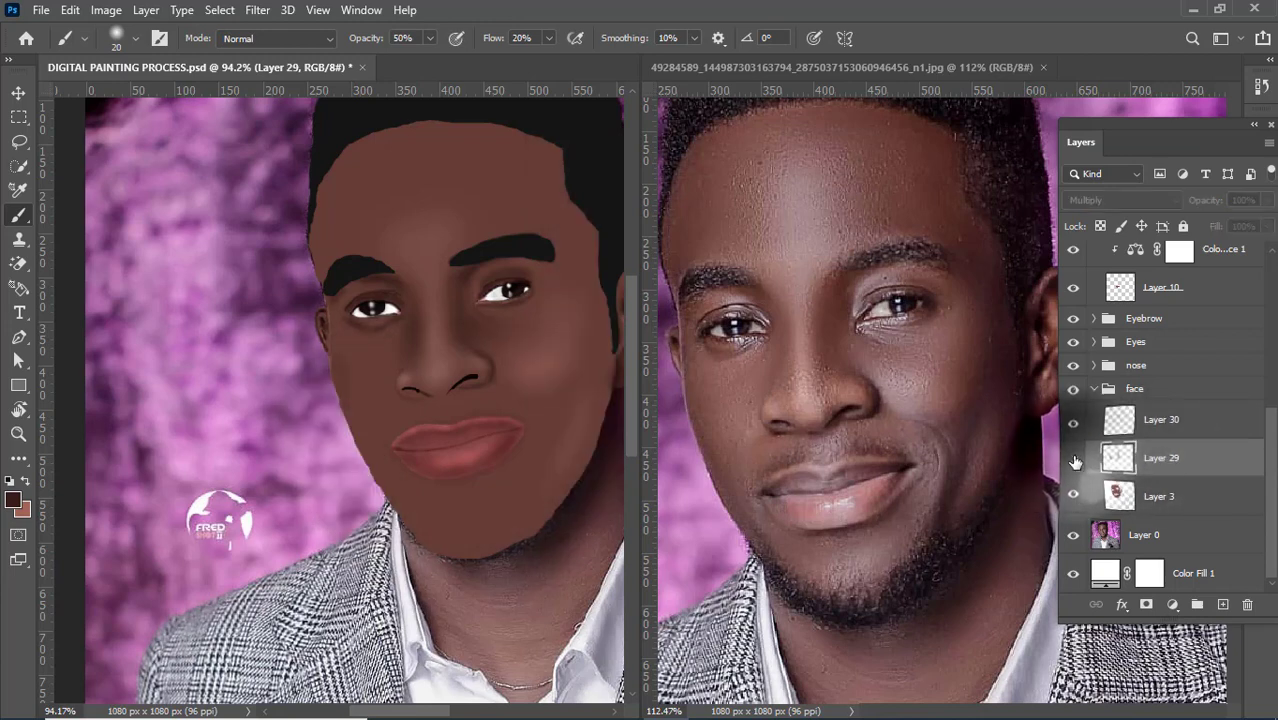
left_click(1075, 459)
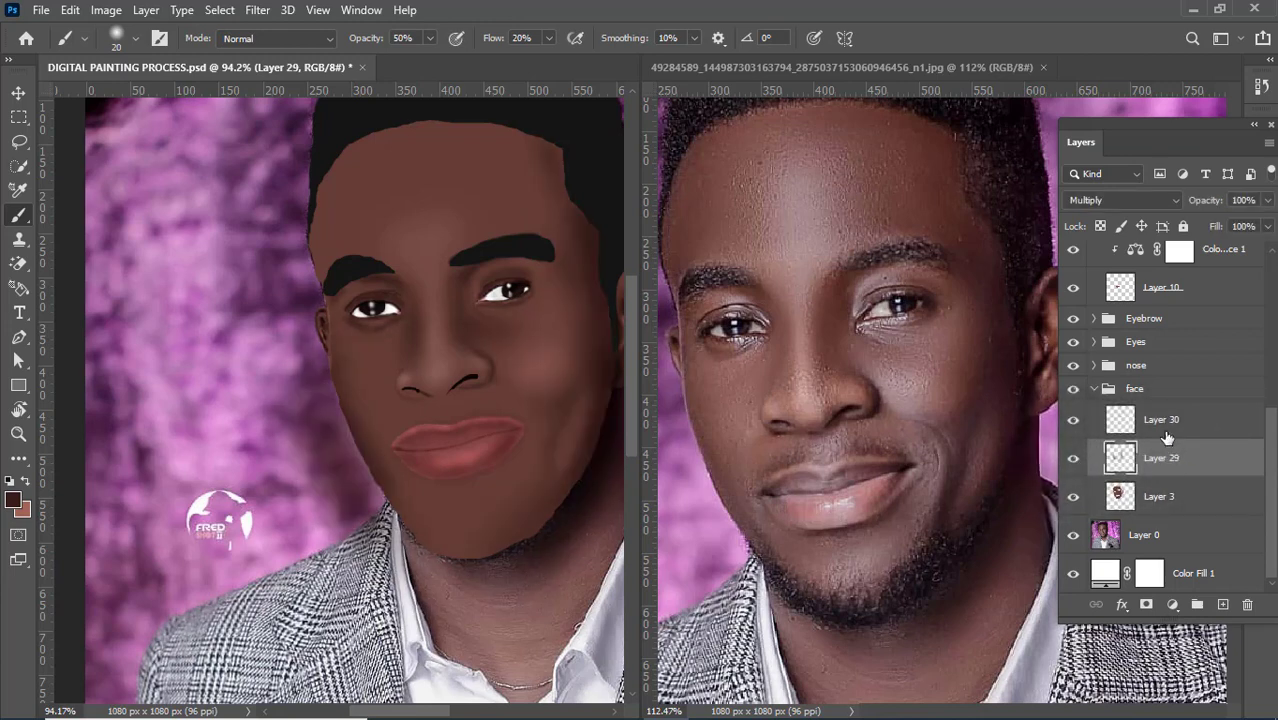
left_click(1150, 422)
left_click(1075, 421)
left_click(1075, 421)
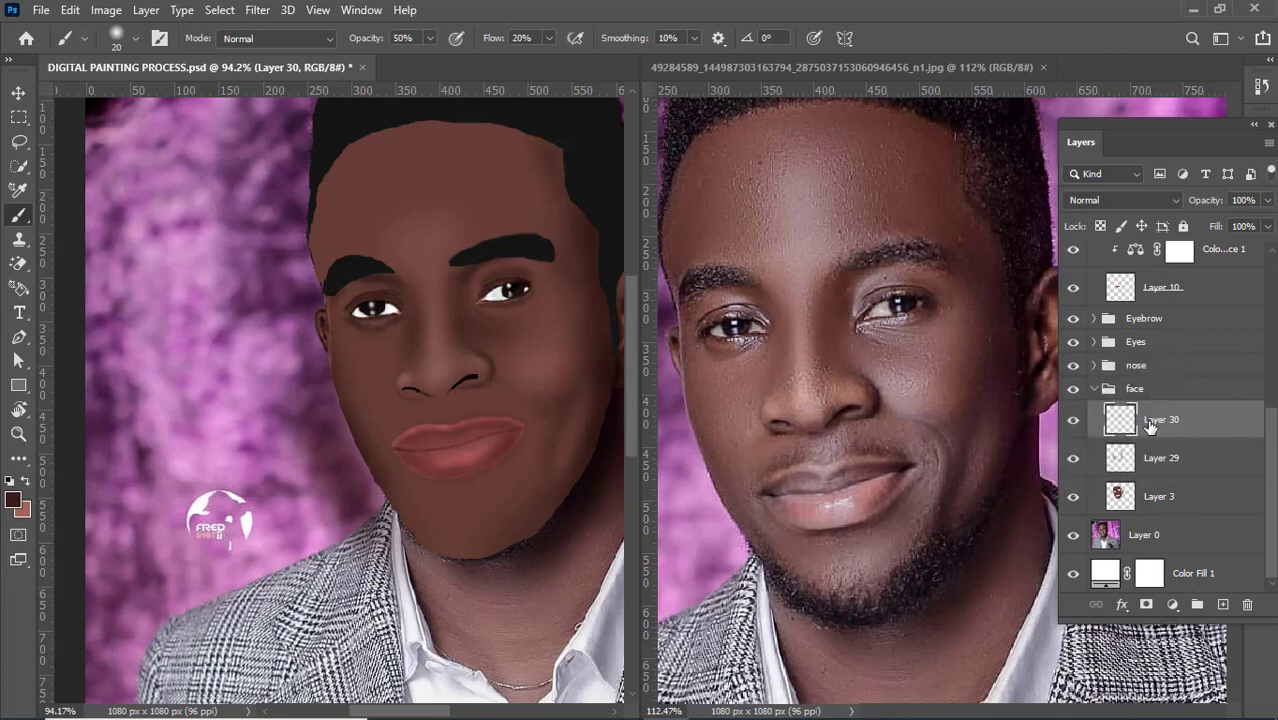
Step: Make Layer 29 active and switch Layer 30 off and on repeatedly to examine how it softens the left-hand eye's shadow
left_click(1125, 458)
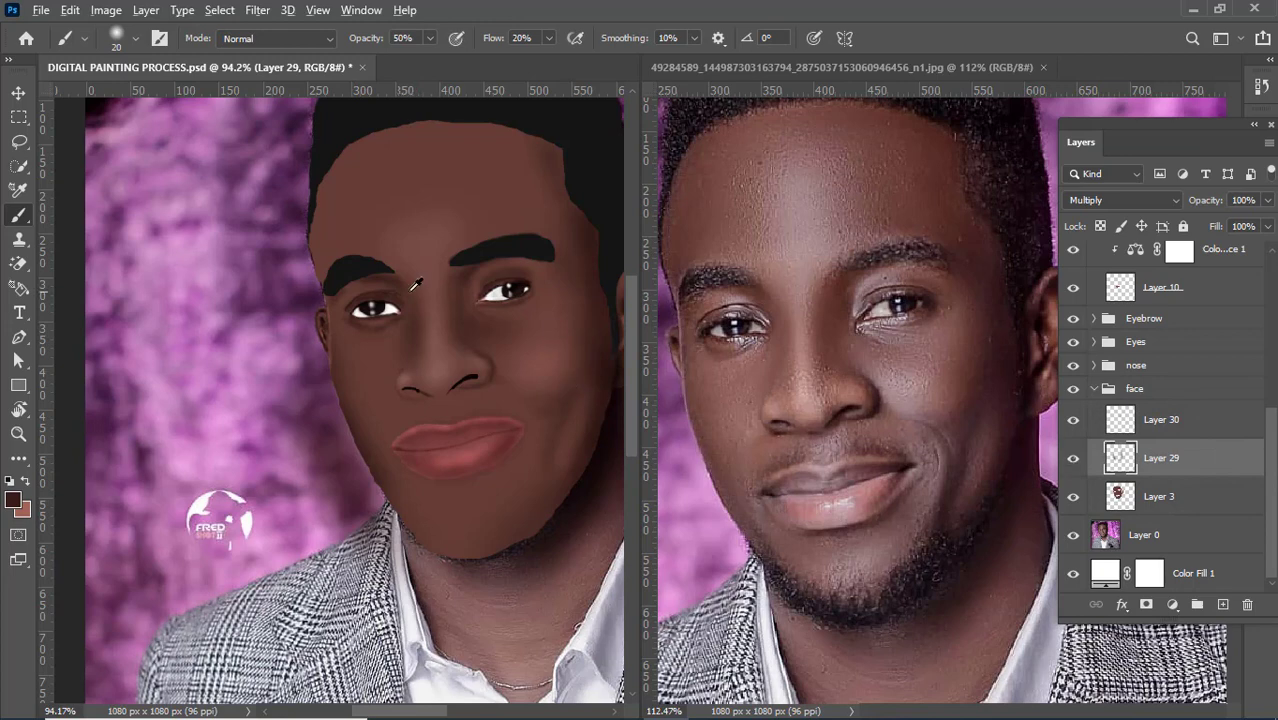
scroll(412, 289, "up", 5)
scroll(360, 398, "up", 1)
scroll(360, 467, "down", 2)
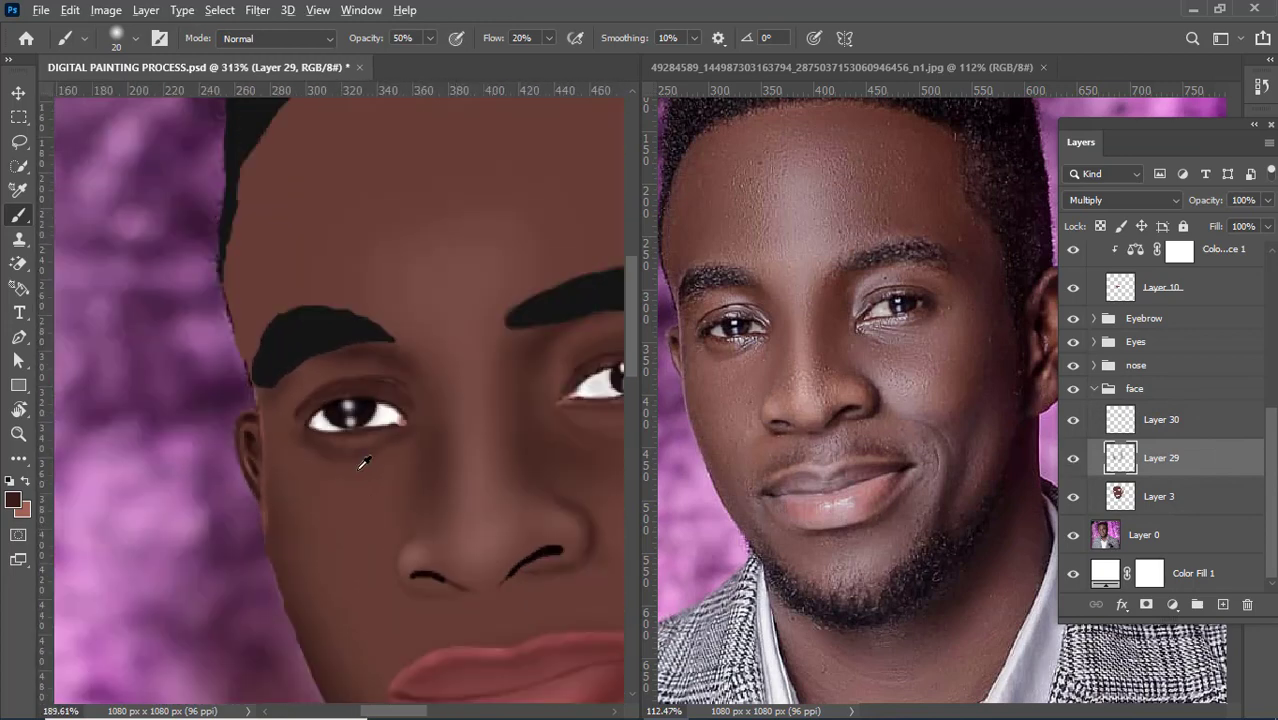
scroll(360, 464, "down", 1)
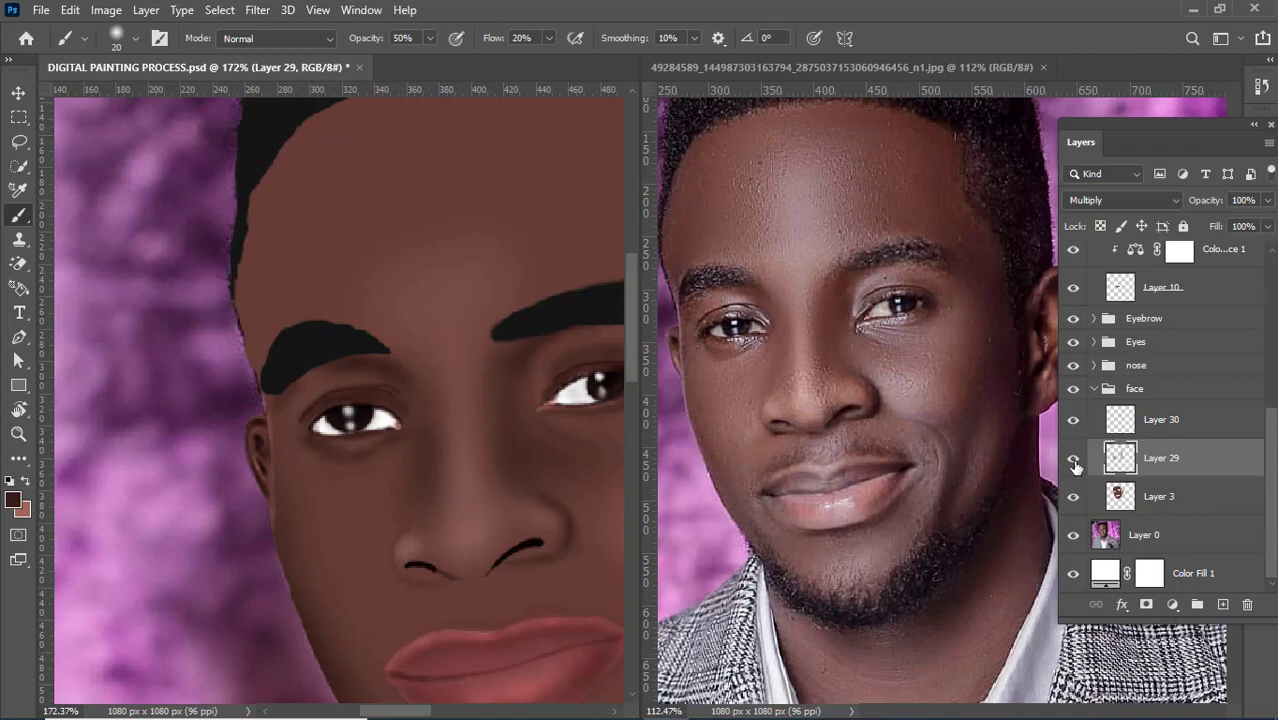
left_click(1075, 425)
left_click(1075, 425)
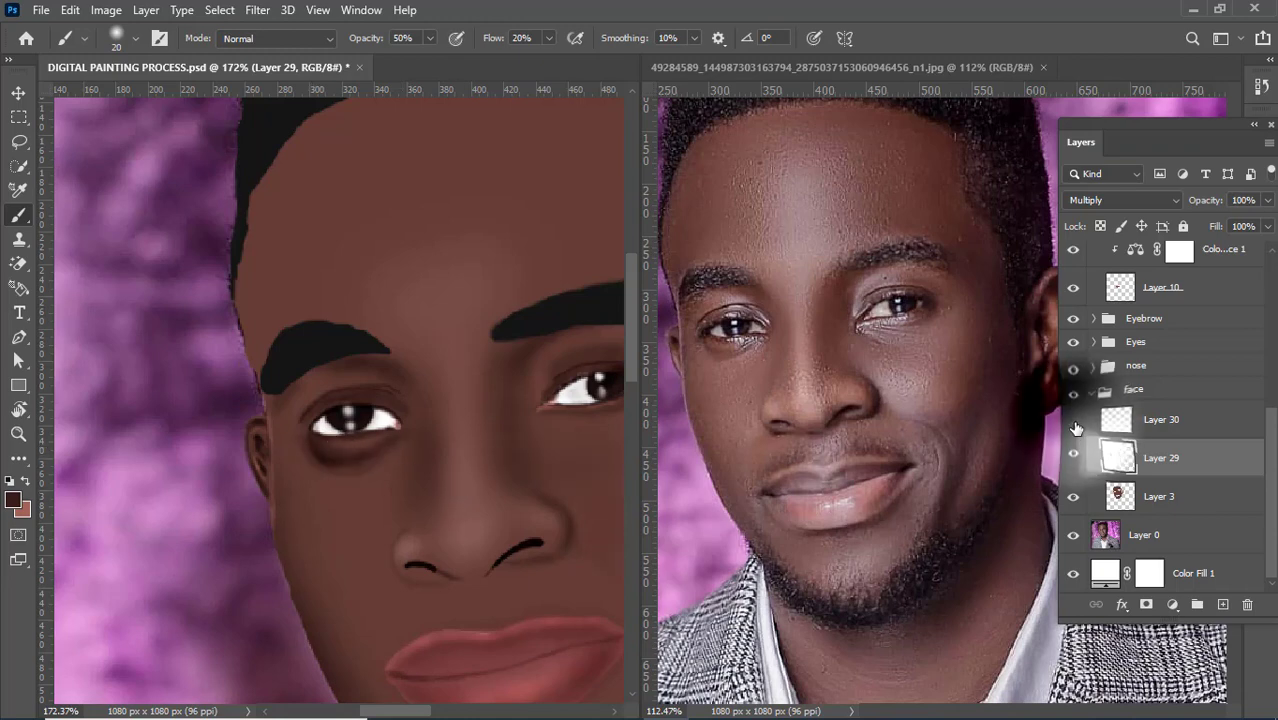
left_click(1075, 424)
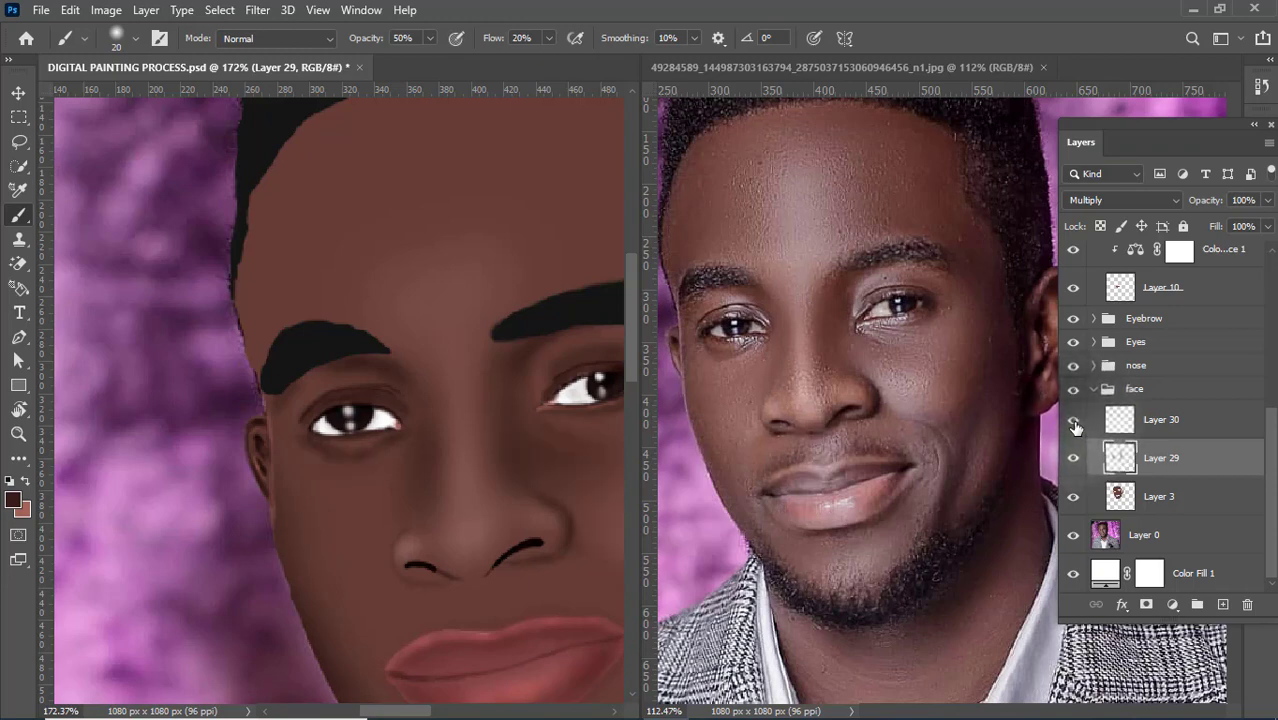
left_click(1075, 424)
left_click(1075, 424)
left_click(1075, 424)
left_click(1075, 424)
left_click(1075, 424)
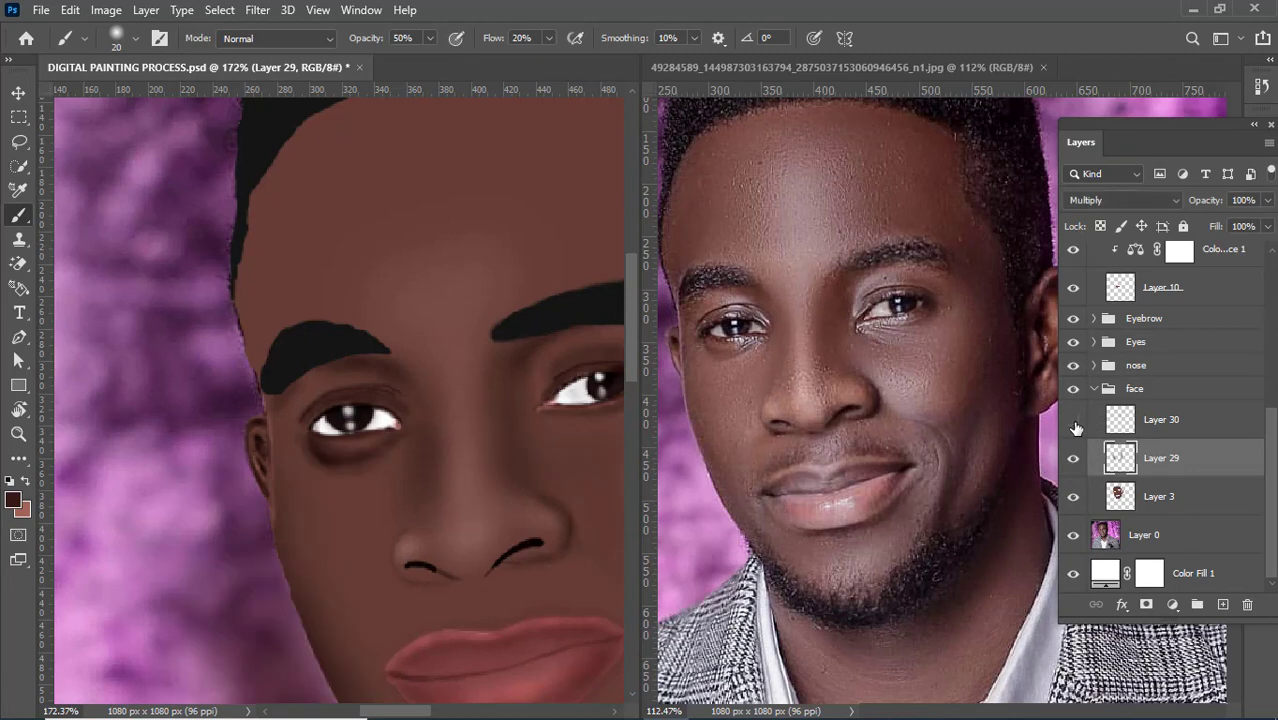
left_click(1075, 424)
left_click(1075, 424)
left_click(1075, 424)
left_click(1075, 424)
left_click(1075, 424)
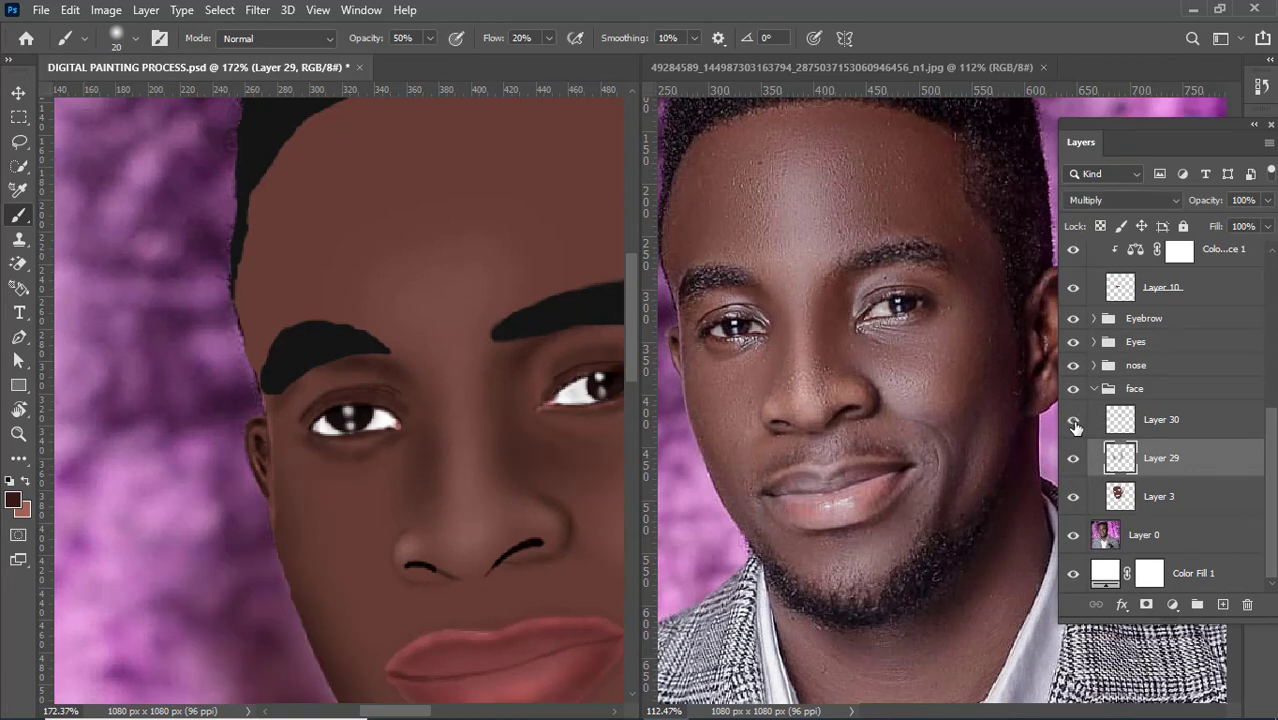
Step: Check the shadows on Layer 29 and the blending on Layer 30 once more by hiding and restoring each layer
left_click(1076, 457)
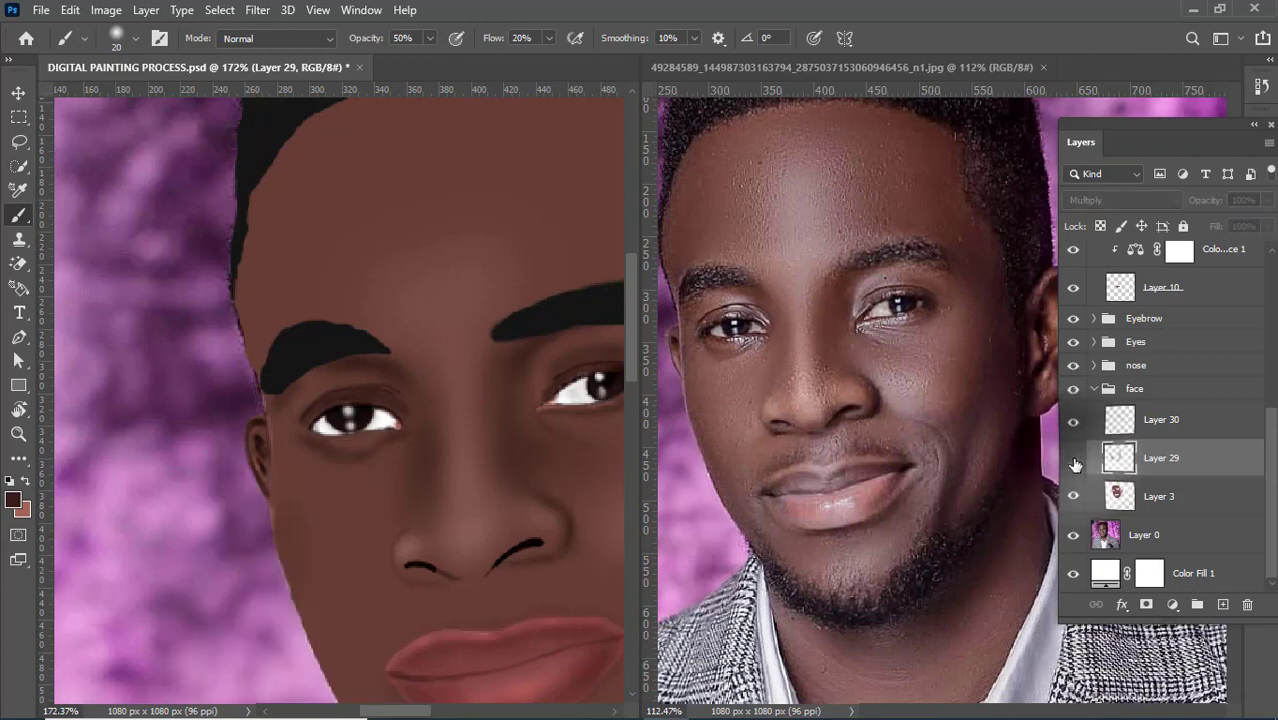
left_click(1074, 457)
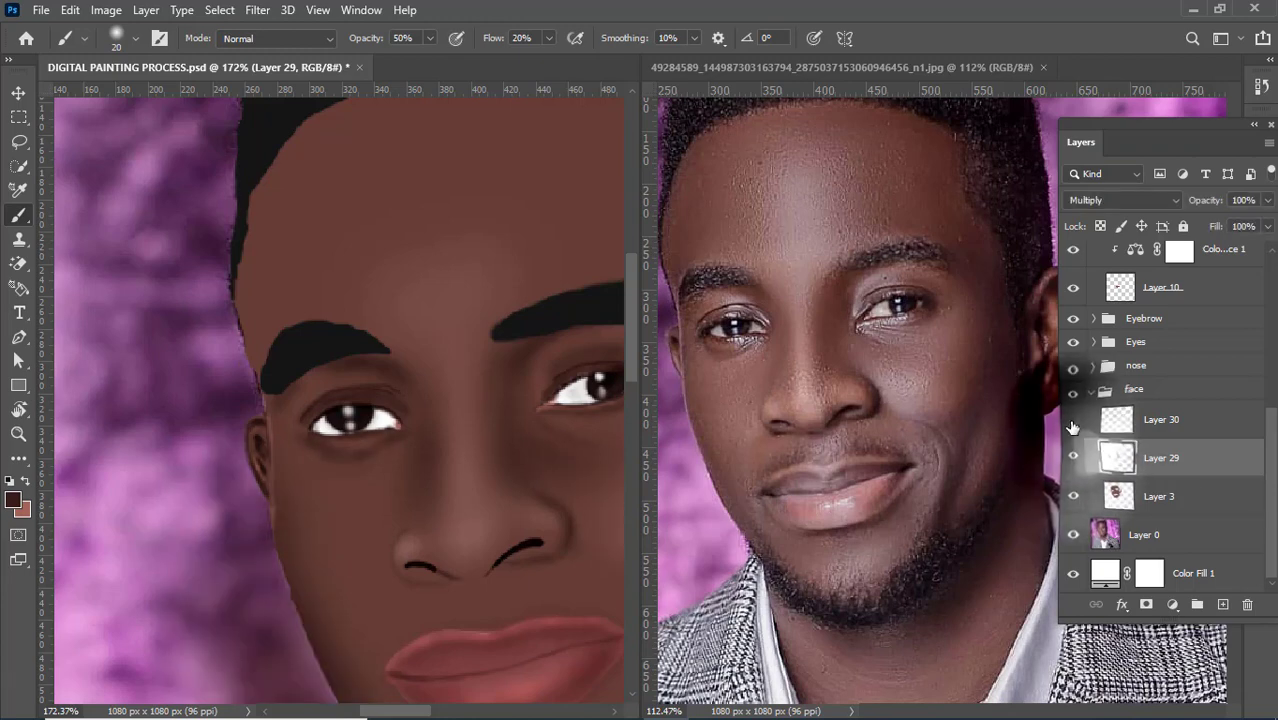
left_click(1073, 420)
left_click(1072, 426)
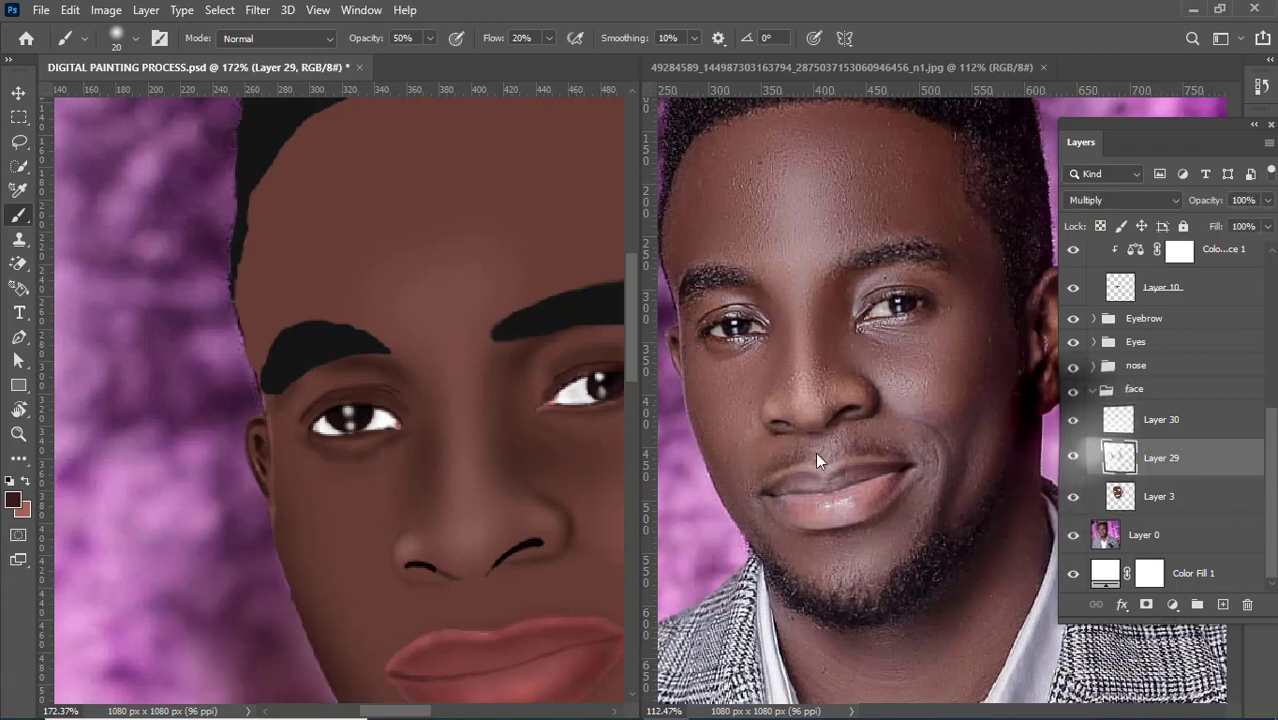
Step: Add a new empty layer directly above Layer 30 in the face group
scroll(222, 438, "up", 4)
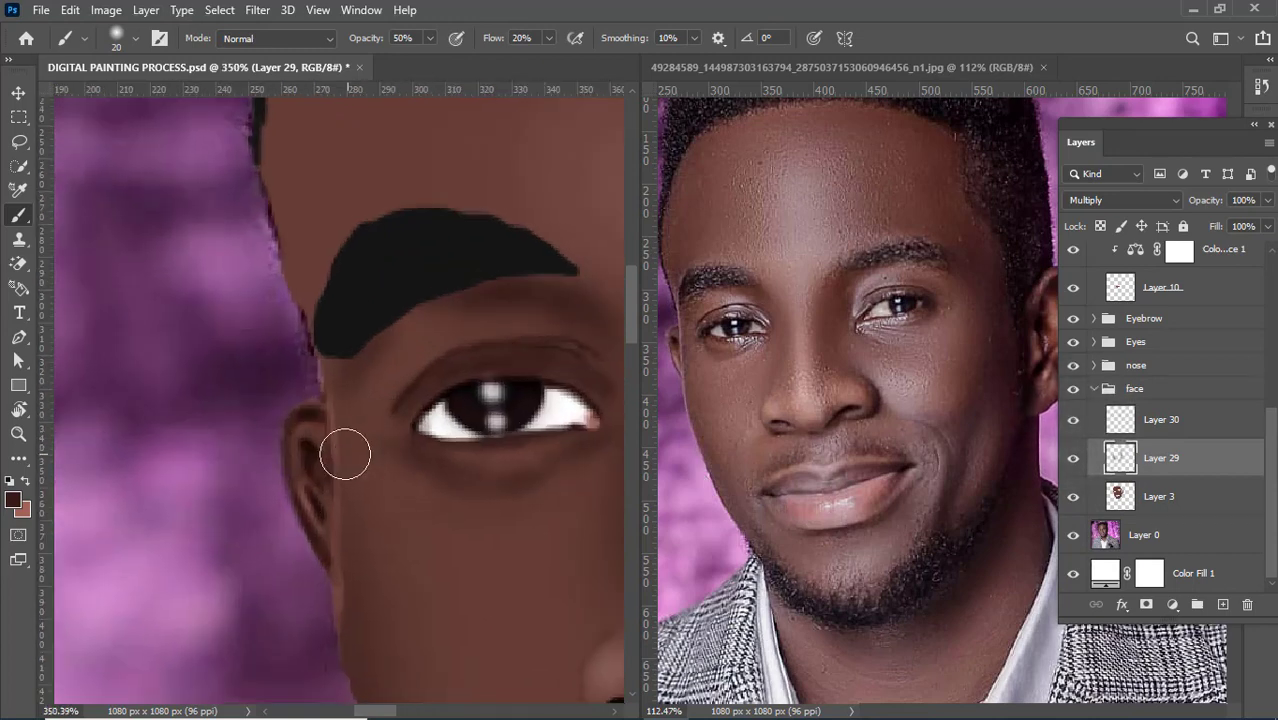
scroll(345, 454, "right", 5)
scroll(343, 451, "down", 4)
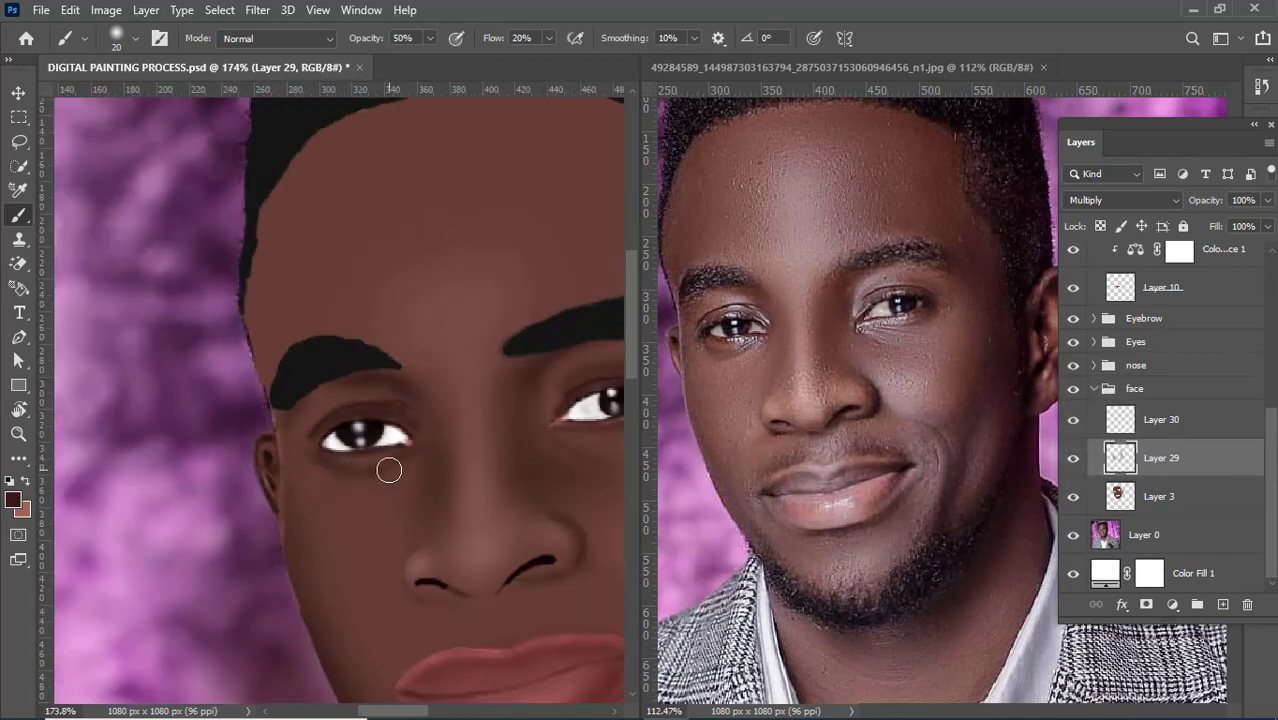
scroll(386, 469, "down", 2)
scroll(400, 479, "up", 4)
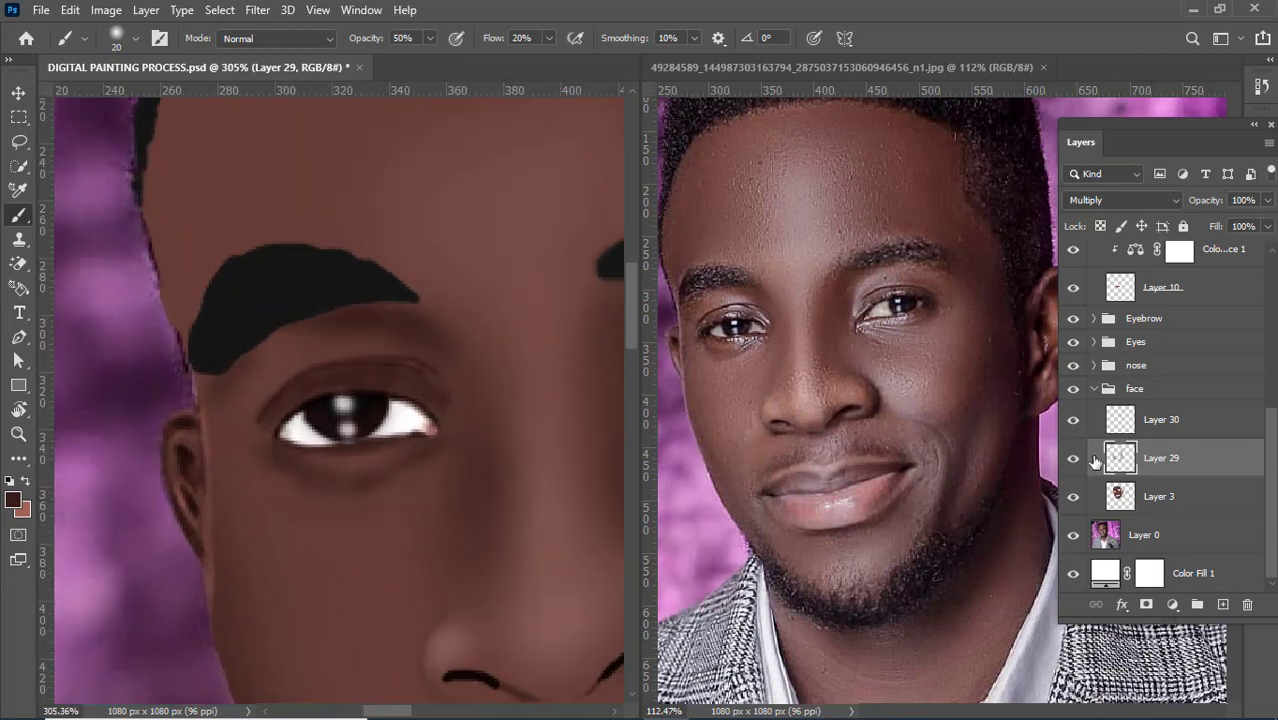
left_click(1165, 420)
left_click(1222, 604)
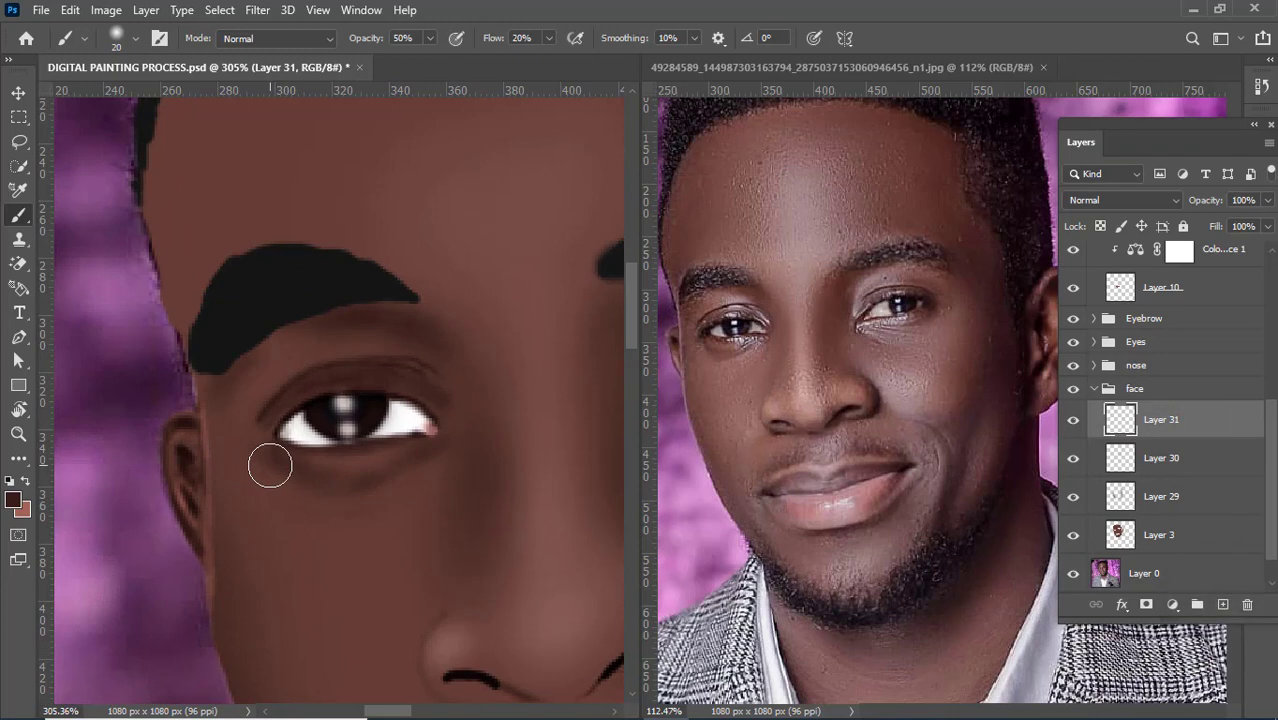
Step: Try darkening the bag beneath the left-hand eye on Layer 31 with a 5-pixel brush, undoing the strokes
key("bracketleft")
key("bracketleft")
key("bracketleft")
mouse_move(268, 443)
left_mouse_down()
mouse_move(281, 477)
mouse_move(321, 508)
mouse_move(312, 500)
mouse_move(377, 486)
left_mouse_up()
key("ctrl+z")
key("ctrl+z")
key("ctrl+z")
key("ctrl+z")
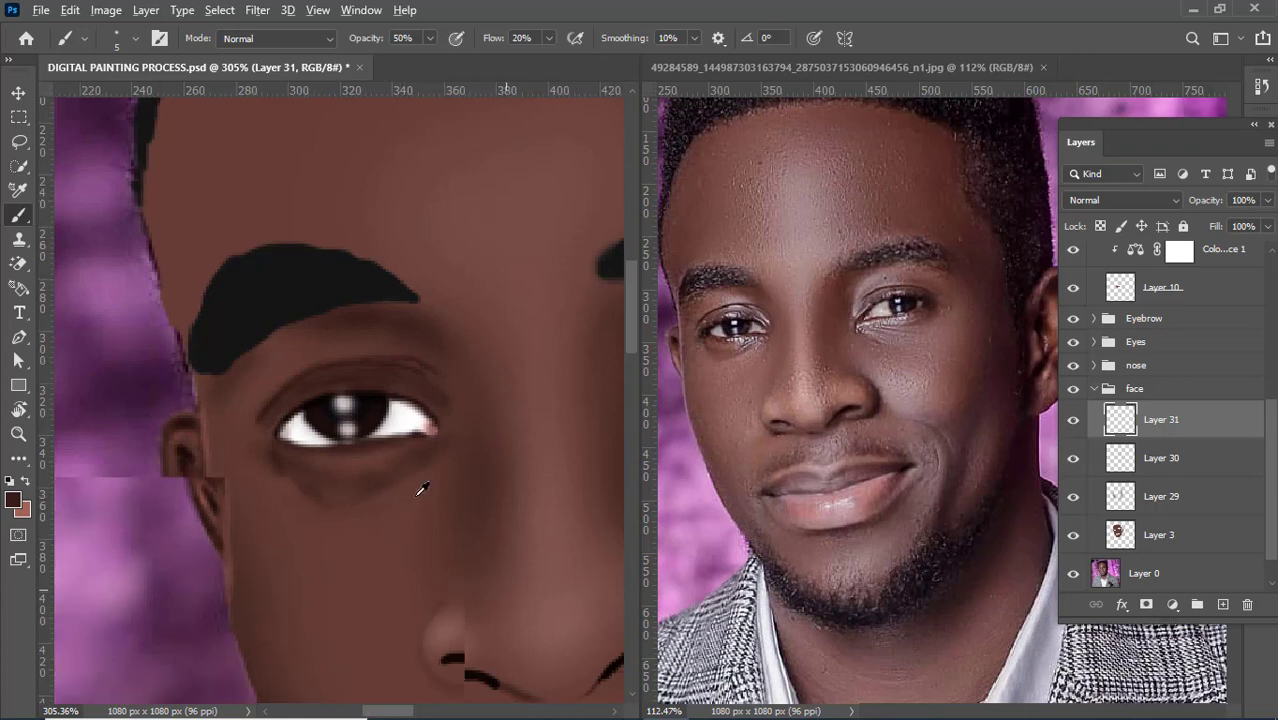
Step: Lower the brush opacity to 31% and try a faint shadow stroke around the left-hand eye, undoing it
scroll(421, 488, "down", 5)
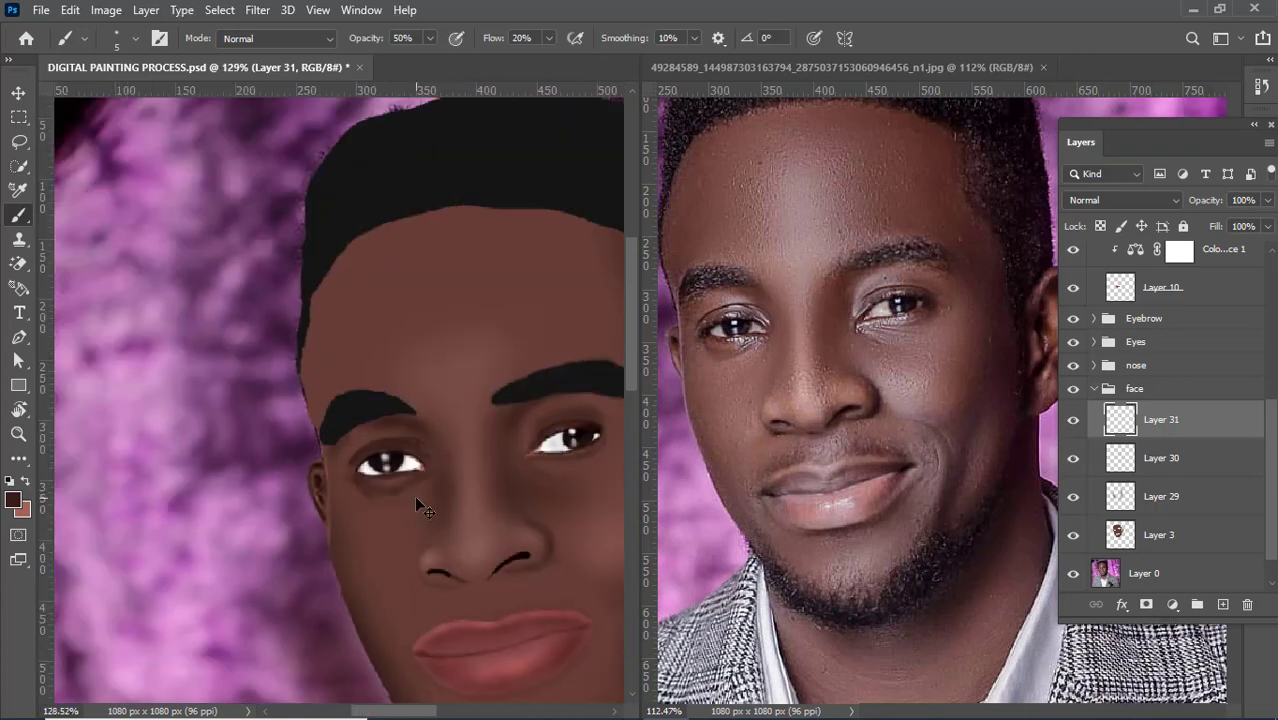
left_click_drag(380, 38, 350, 38)
scroll(422, 484, "up", 3)
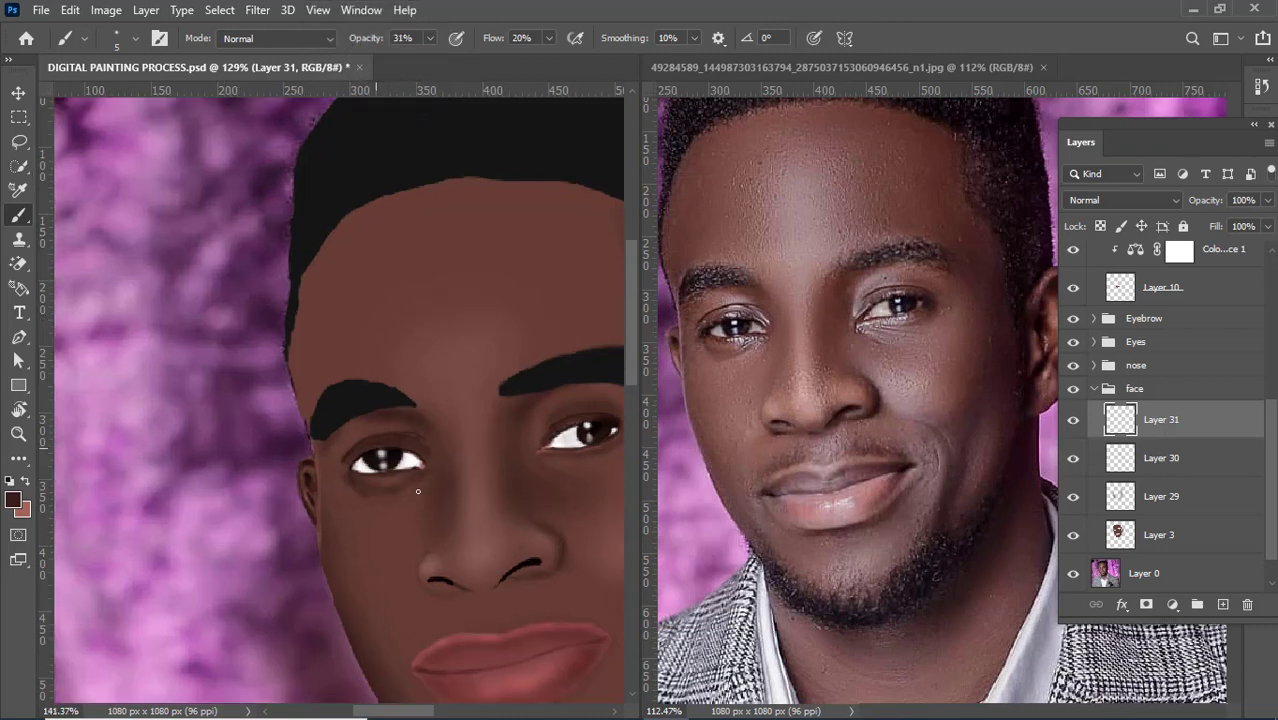
mouse_move(305, 491)
left_mouse_down()
mouse_move(351, 506)
mouse_move(312, 496)
mouse_move(330, 508)
mouse_move(376, 494)
mouse_move(332, 504)
mouse_move(357, 507)
mouse_move(418, 488)
mouse_move(369, 501)
mouse_move(425, 466)
mouse_move(393, 494)
mouse_move(417, 484)
mouse_move(437, 457)
left_mouse_up()
key("ctrl+z")
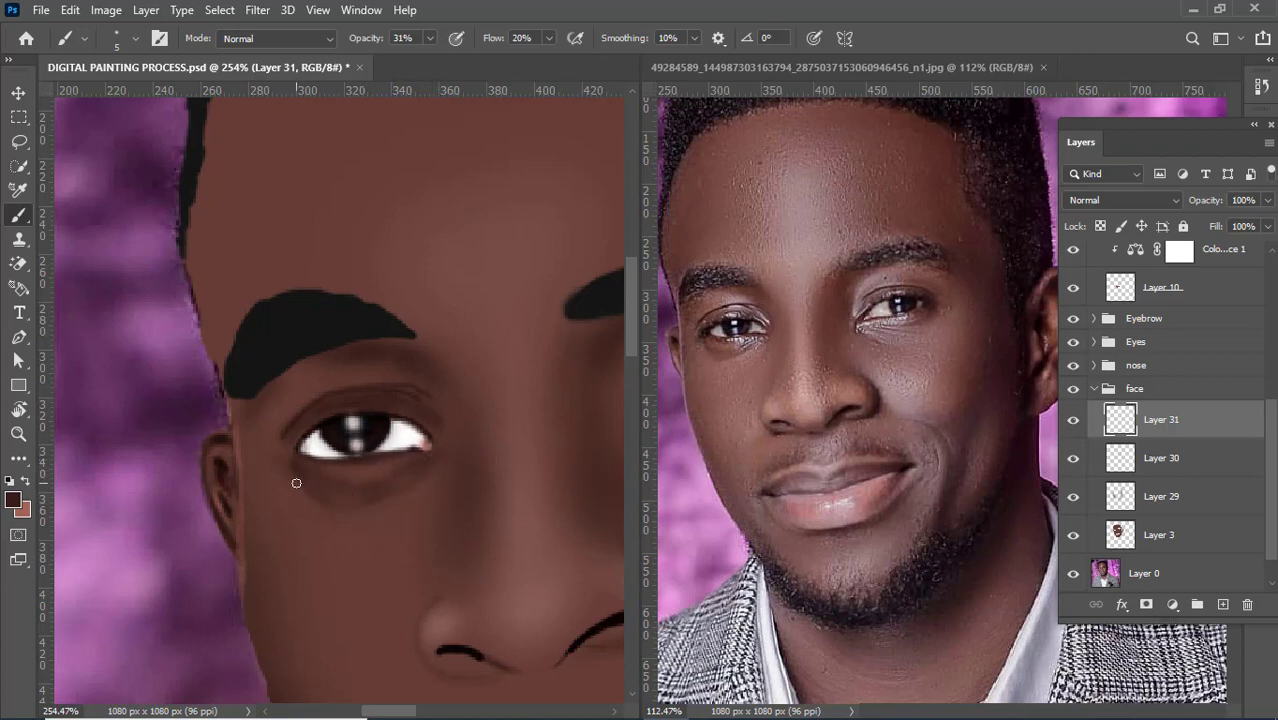
Step: Deepen the upper eyelid crease and outer corner of the left-hand eye on Layer 31, checking it against the whole portrait
scroll(270, 441, "up", 5)
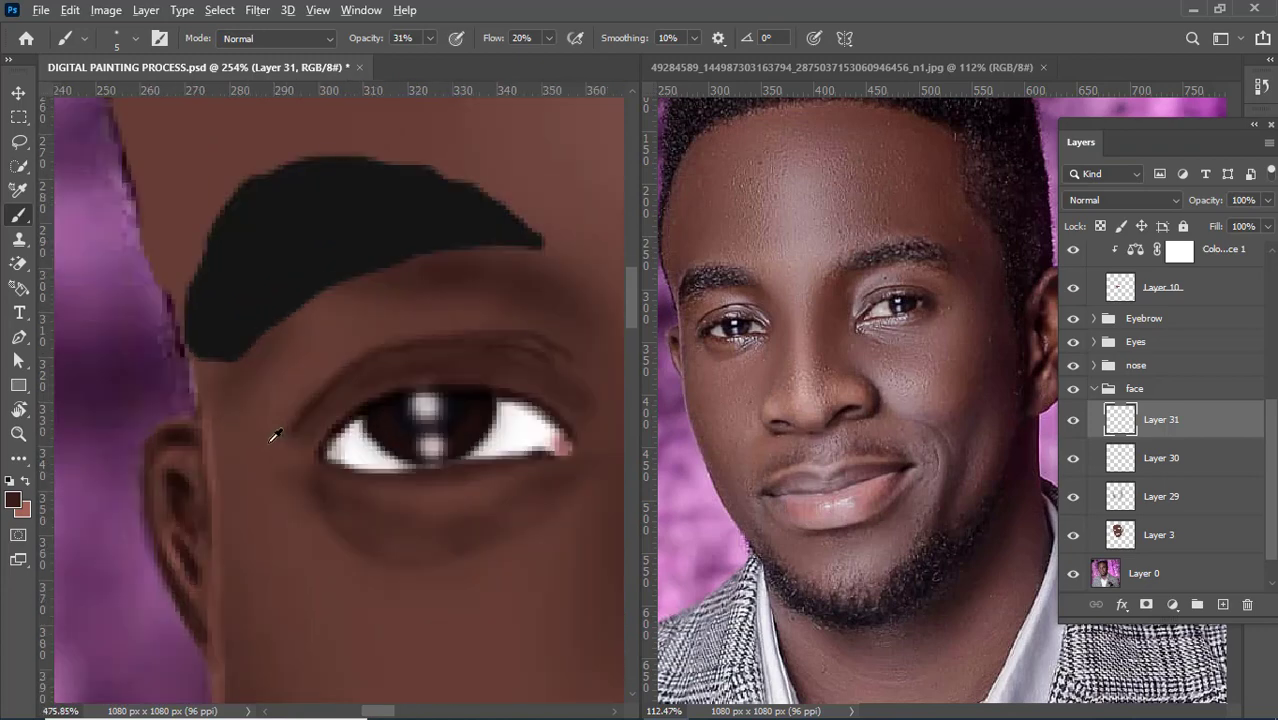
scroll(402, 419, "down", 2)
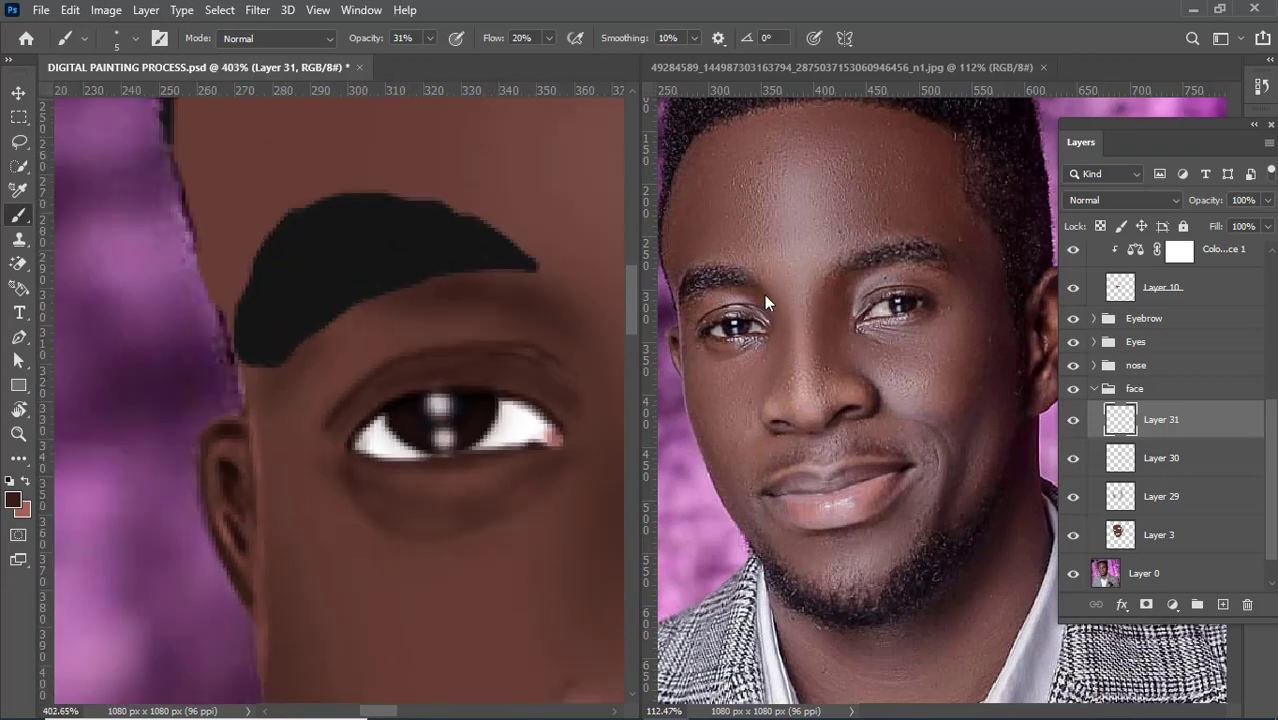
scroll(473, 432, "up", 1)
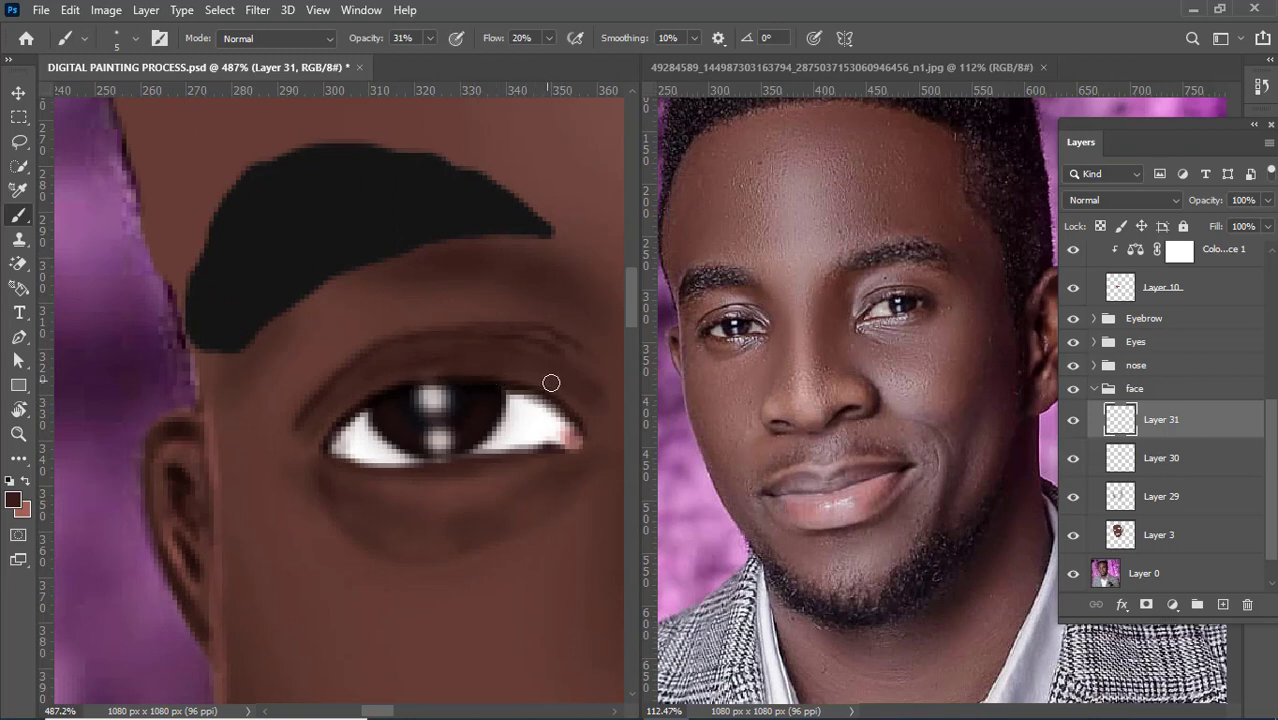
mouse_move(551, 383)
left_mouse_down()
mouse_move(477, 370)
mouse_move(554, 378)
mouse_move(472, 368)
mouse_move(524, 376)
mouse_move(368, 377)
mouse_move(426, 374)
mouse_move(327, 391)
mouse_move(378, 390)
mouse_move(313, 436)
left_mouse_up()
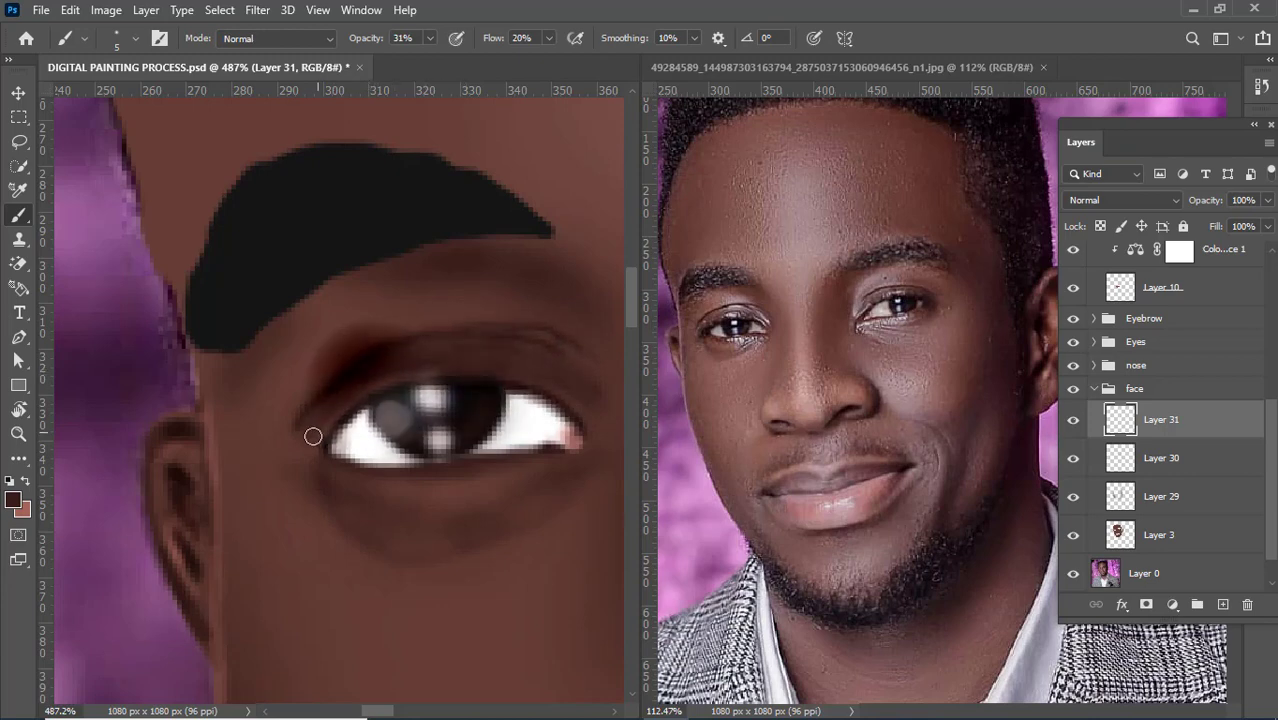
mouse_move(375, 387)
left_mouse_down()
mouse_move(340, 405)
mouse_move(315, 443)
left_mouse_up()
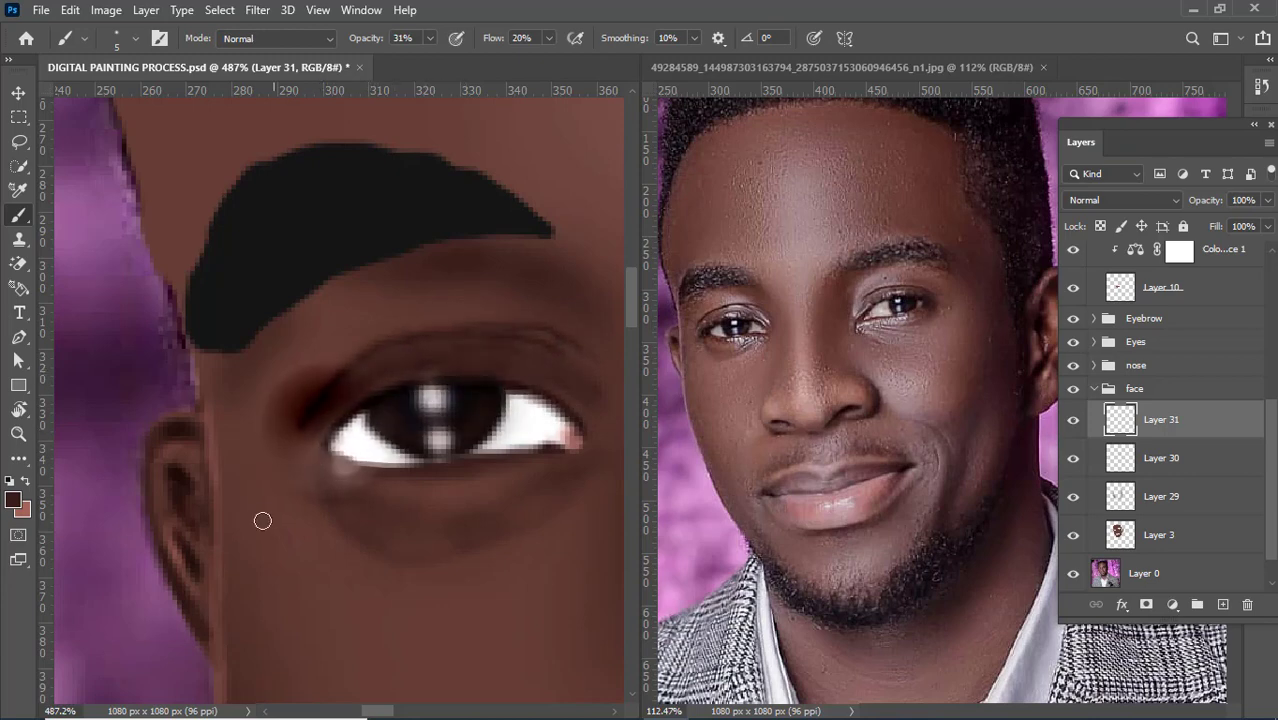
scroll(262, 520, "down", 10)
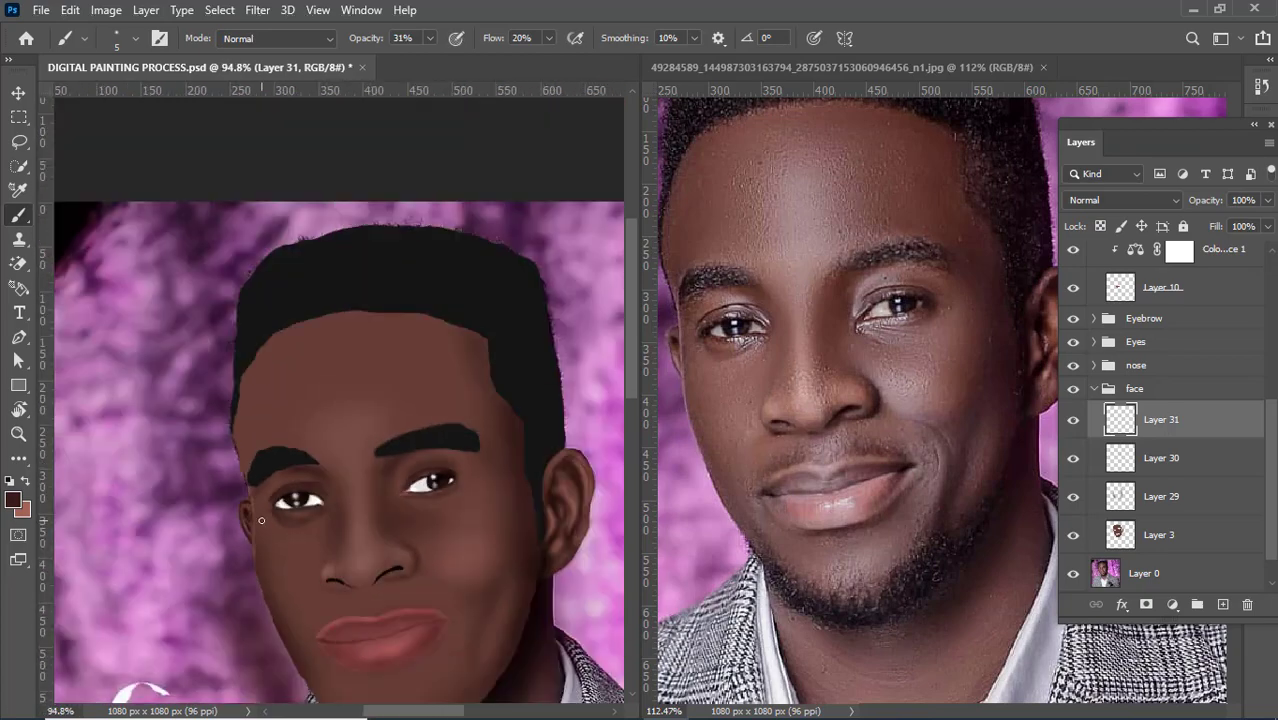
scroll(262, 520, "down", 4)
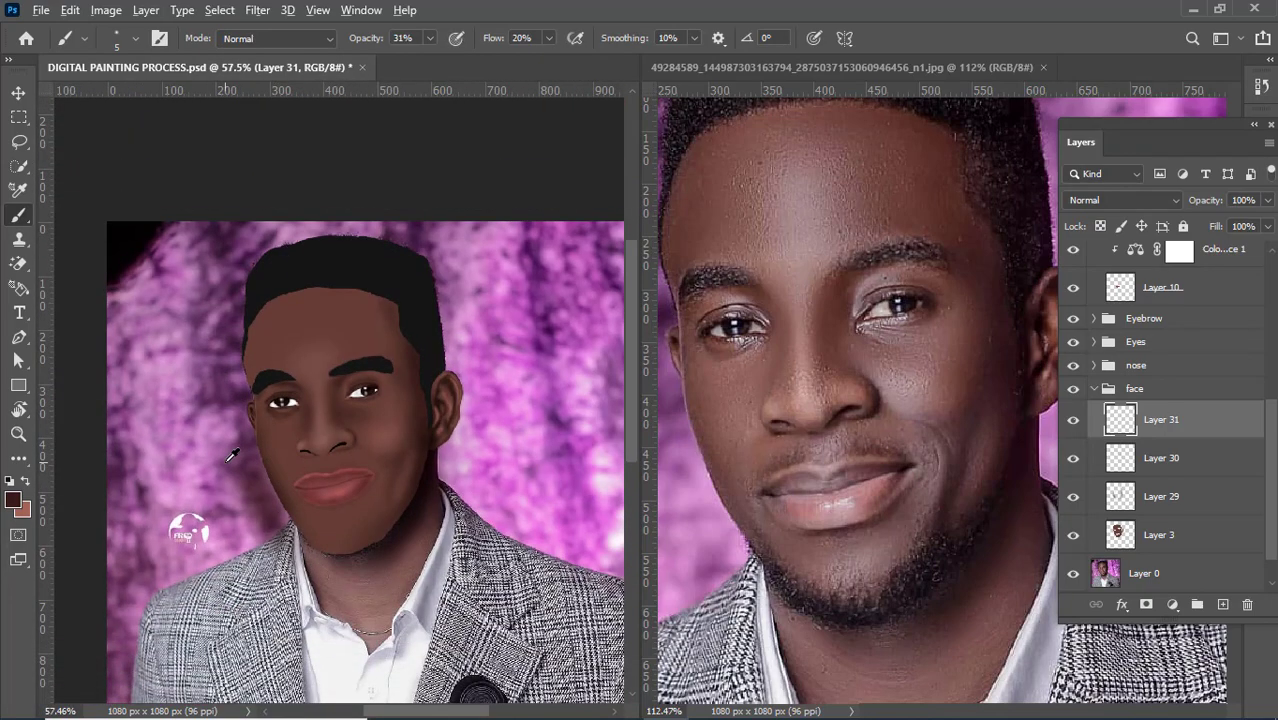
Step: Make Layer 30 active, switch to the lighter reddish-brown colour and softly blend the skin below the left-hand nostril with a 45-pixel brush
scroll(231, 455, "up", 4)
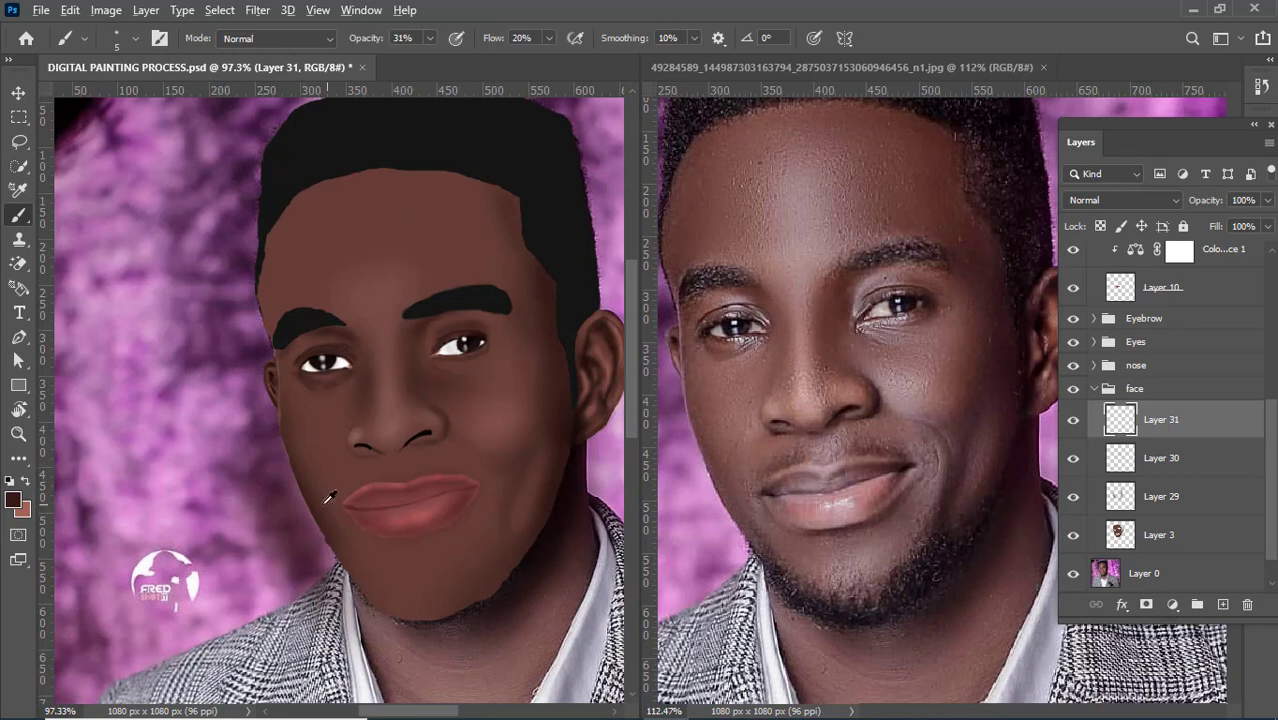
scroll(328, 492, "up", 2)
left_click(1171, 459)
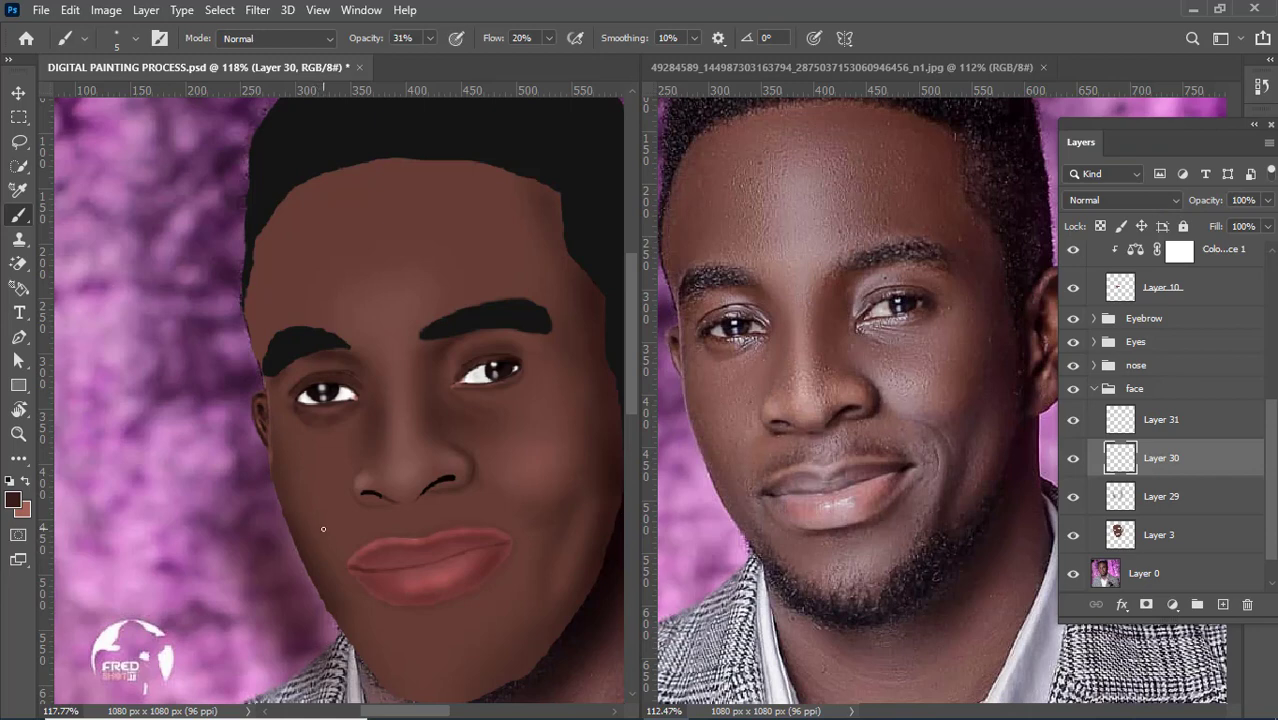
left_click(27, 480)
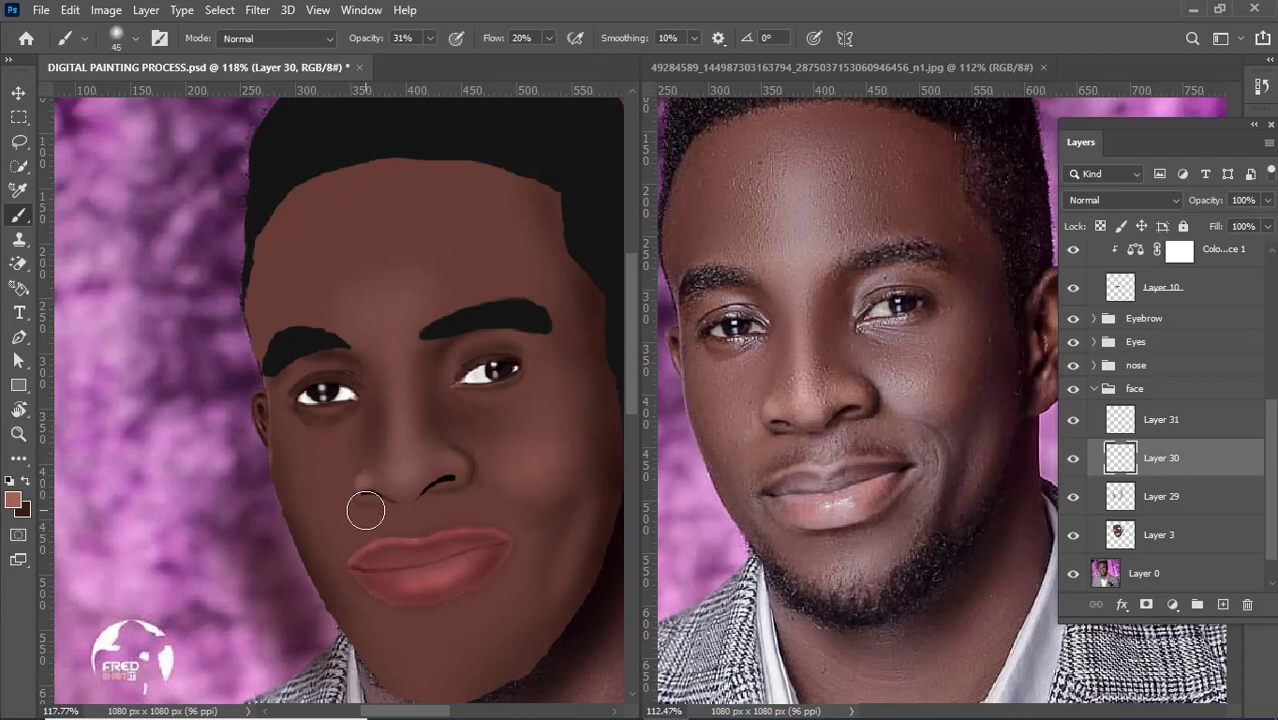
left_click_drag(366, 508, 358, 517)
scroll(357, 507, "up", 5)
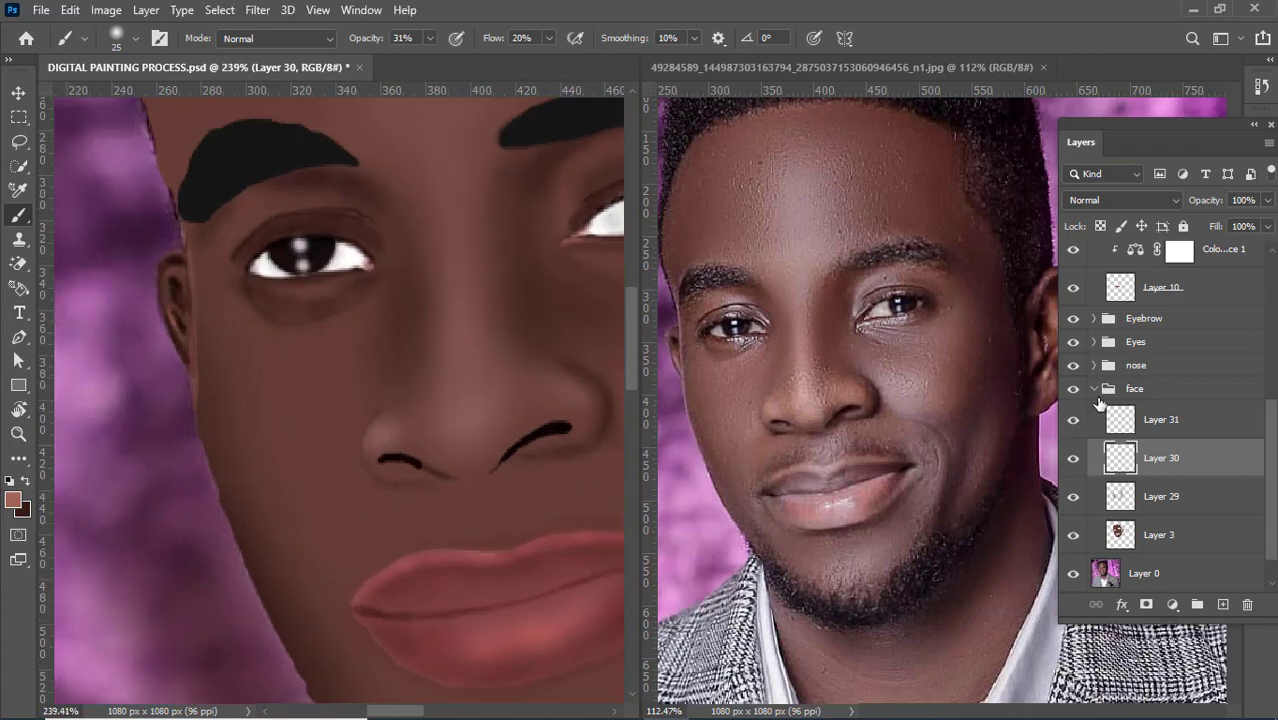
mouse_move(1160, 428)
left_mouse_down()
mouse_move(1150, 515)
mouse_move(1153, 420)
left_mouse_up()
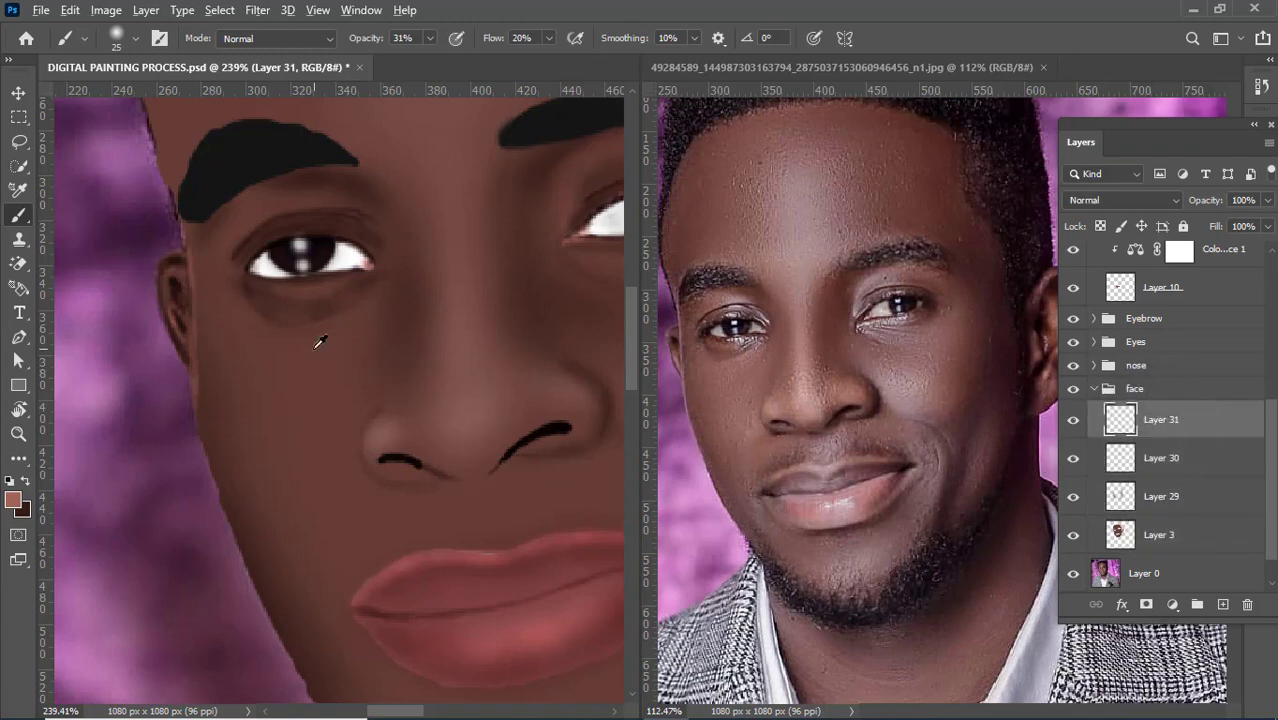
scroll(320, 343, "down", 3)
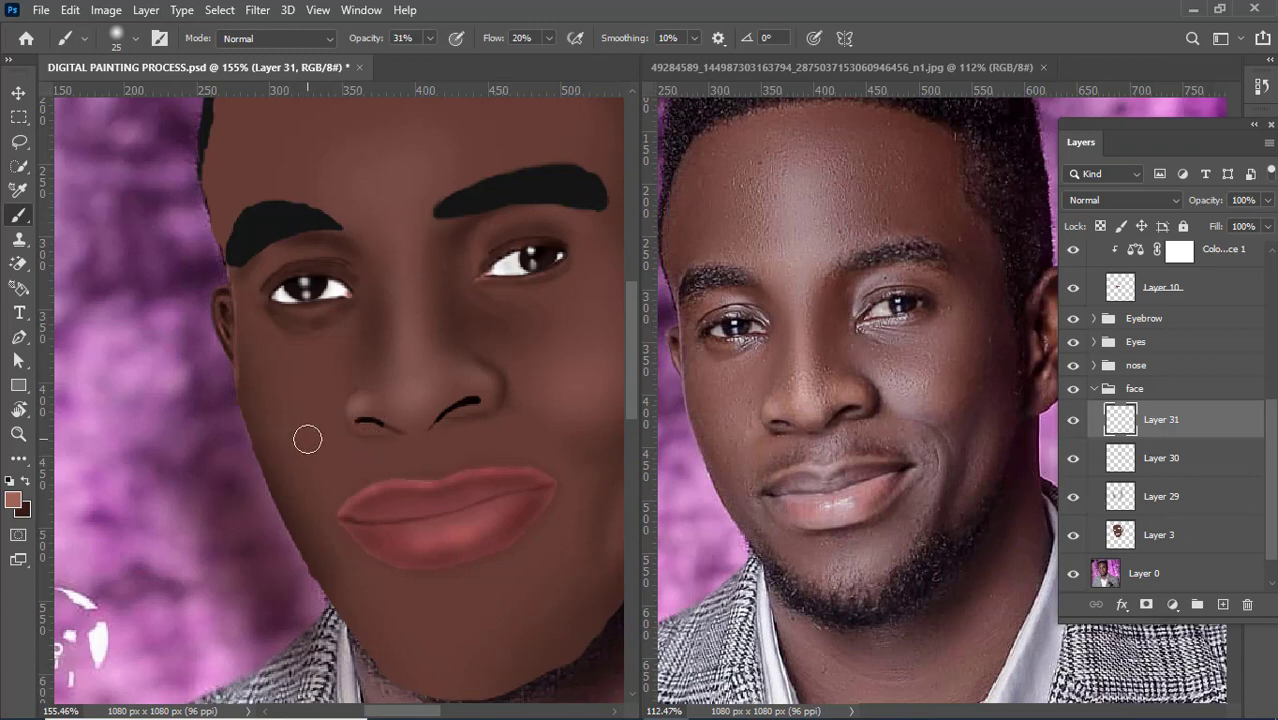
left_click_drag(1147, 479, 1155, 422)
scroll(235, 525, "up", 3)
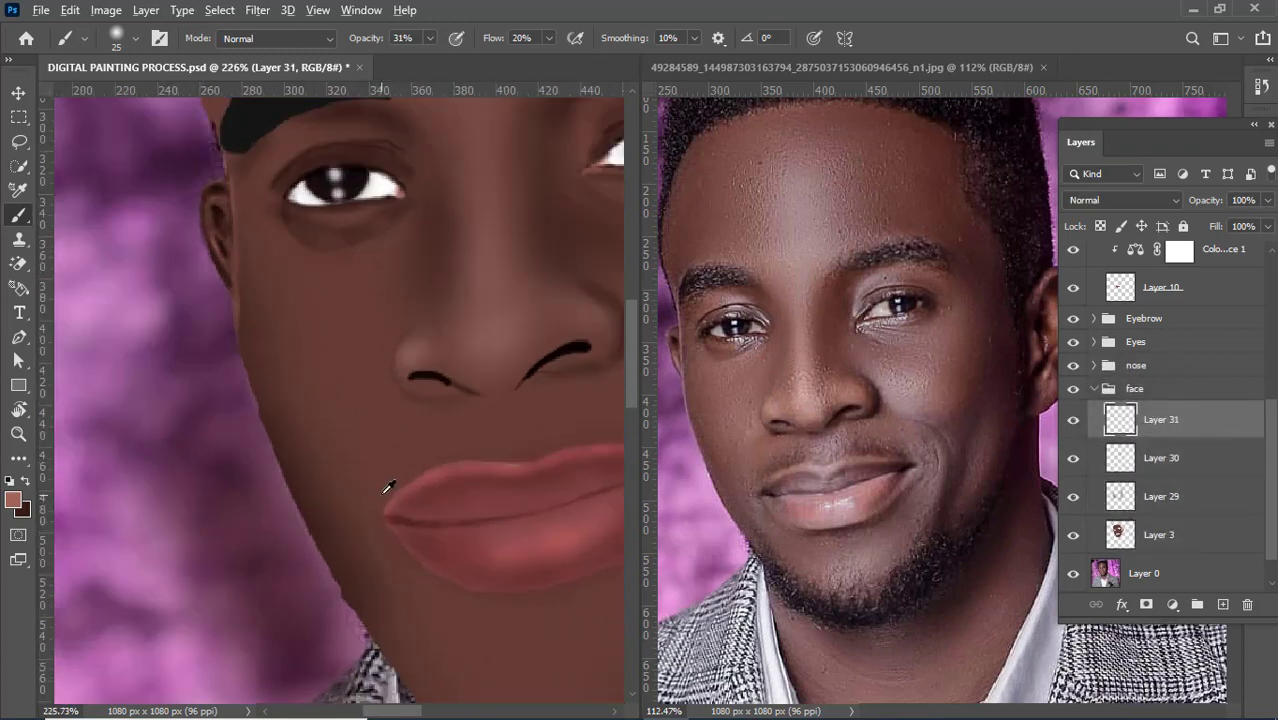
scroll(388, 491, "up", 2)
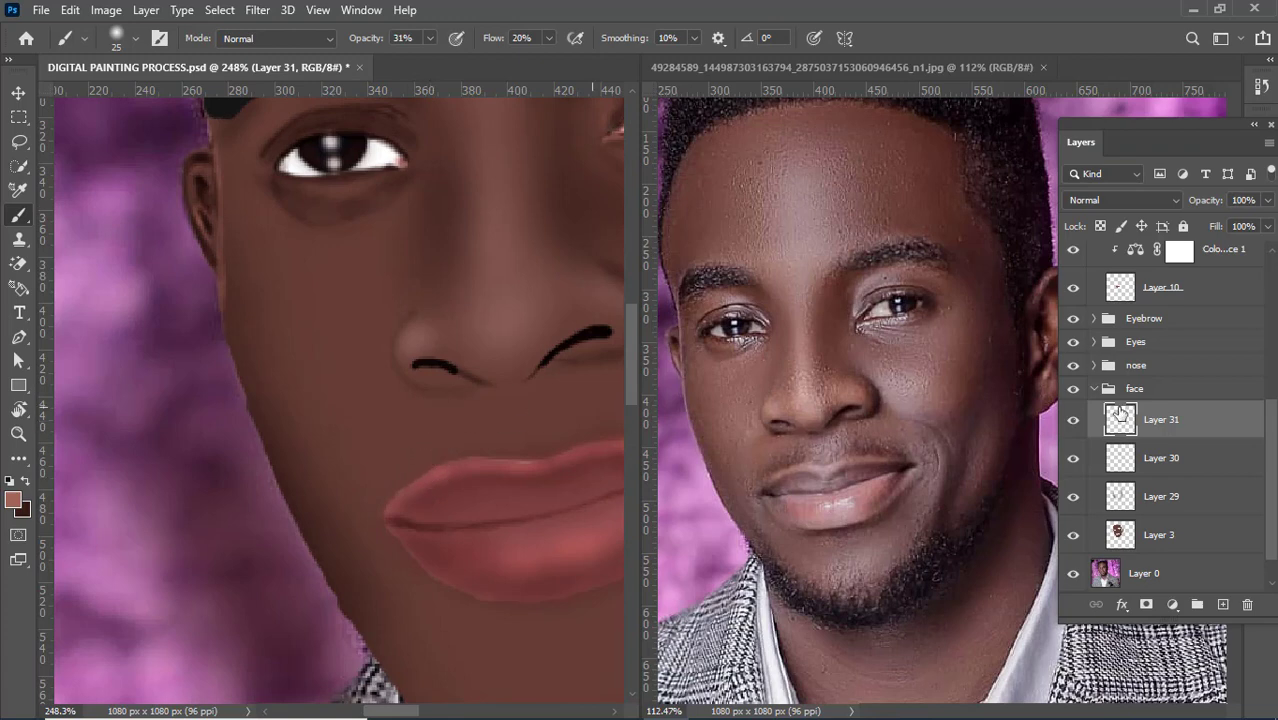
Step: Make Layer 29 active, bring the dark brown back as foreground colour and reduce the brush to 6 pixels
left_click(1162, 457)
left_click(1160, 496)
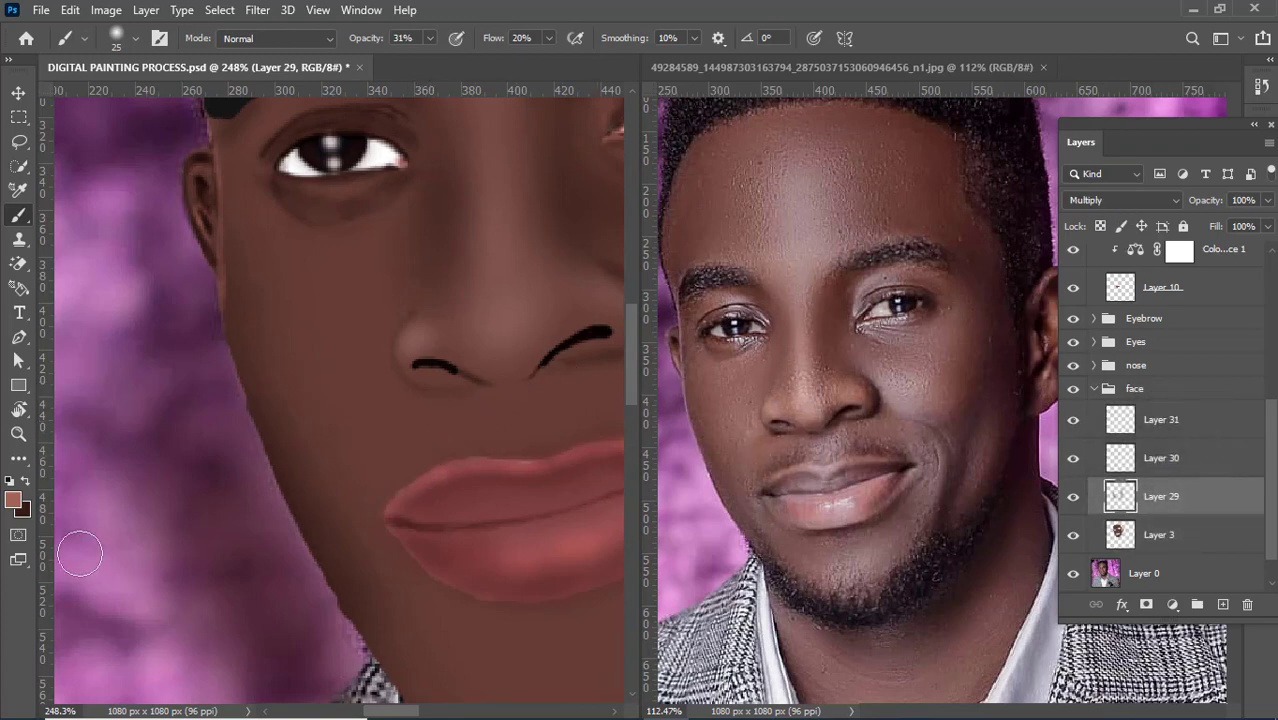
left_click(25, 481)
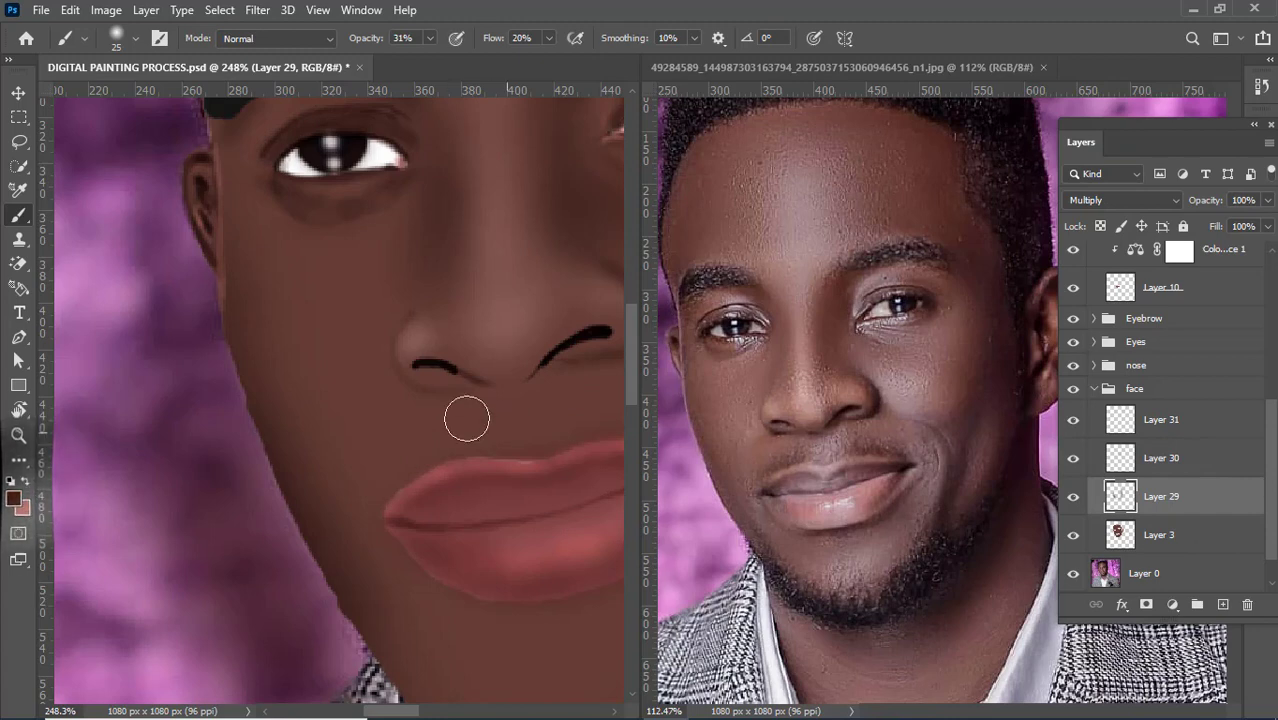
key("bracketleft")
key("bracketleft")
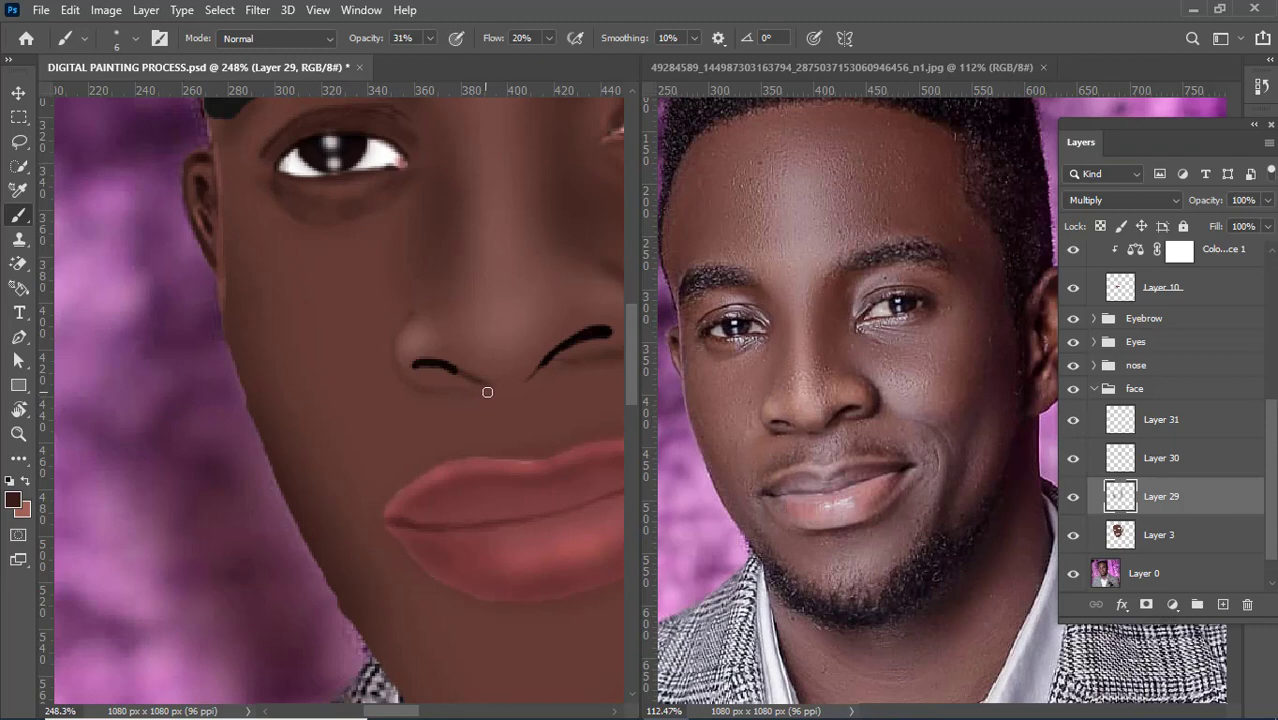
Step: Try painting a thin shadow along the base of the nose on Layer 29, undoing the strokes
key("bracketright")
left_click_drag(491, 392, 417, 397)
key("ctrl+z")
key("ctrl+z")
key("ctrl+z")
key("ctrl+z")
Step: Reduce the brush to 17% opacity and 6% flow for fainter shadow strokes under the nose
left_click_drag(546, 382, 483, 391)
left_click_drag(367, 46, 353, 48)
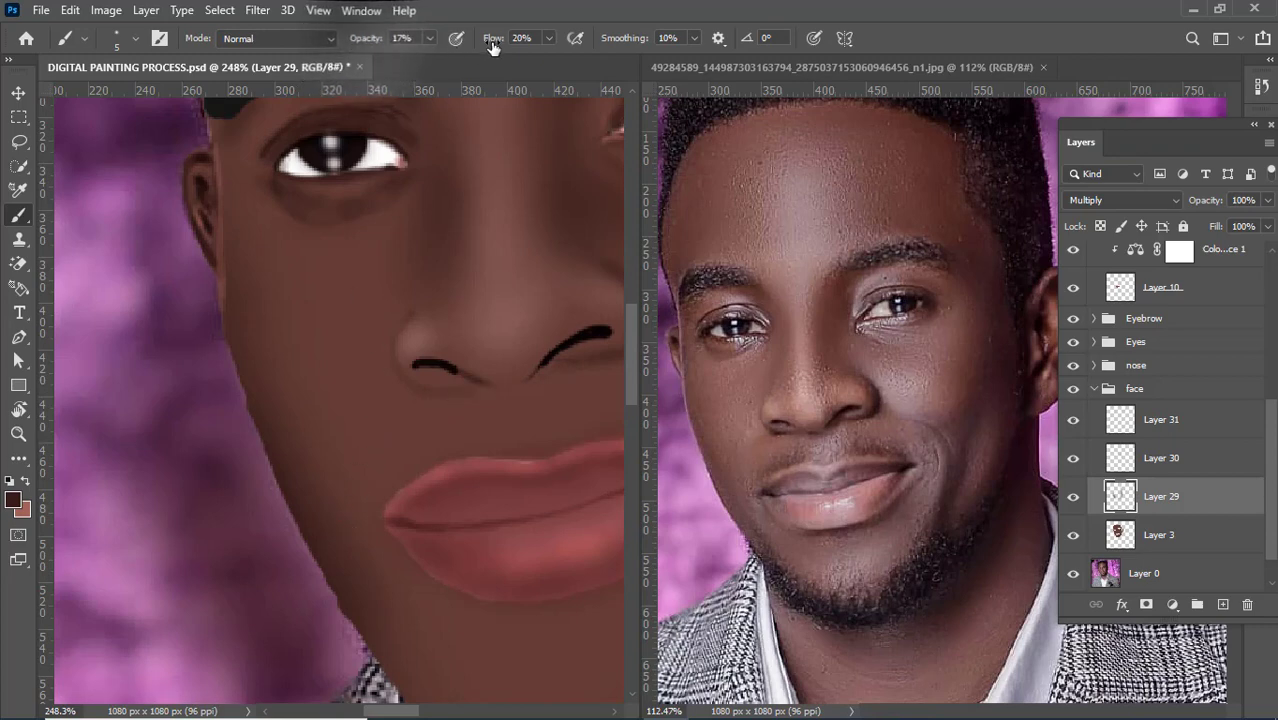
left_click_drag(496, 45, 483, 42)
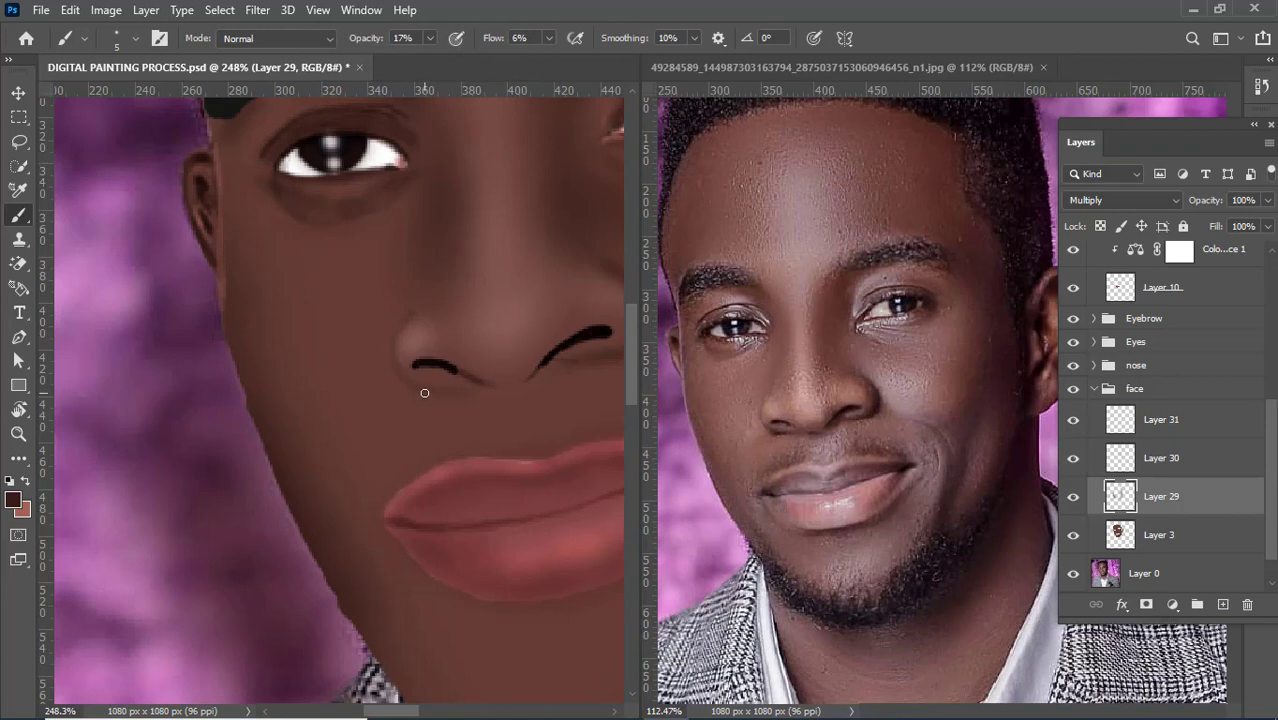
Step: Build up a soft shadow under both nostrils and the nose tip on Layer 29 with the 5-pixel brush
mouse_move(427, 395)
left_mouse_down()
mouse_move(519, 392)
mouse_move(491, 394)
mouse_move(582, 359)
mouse_move(532, 383)
mouse_move(452, 372)
left_mouse_up()
key("ctrl+z")
key("ctrl+shift+z")
key("ctrl+z")
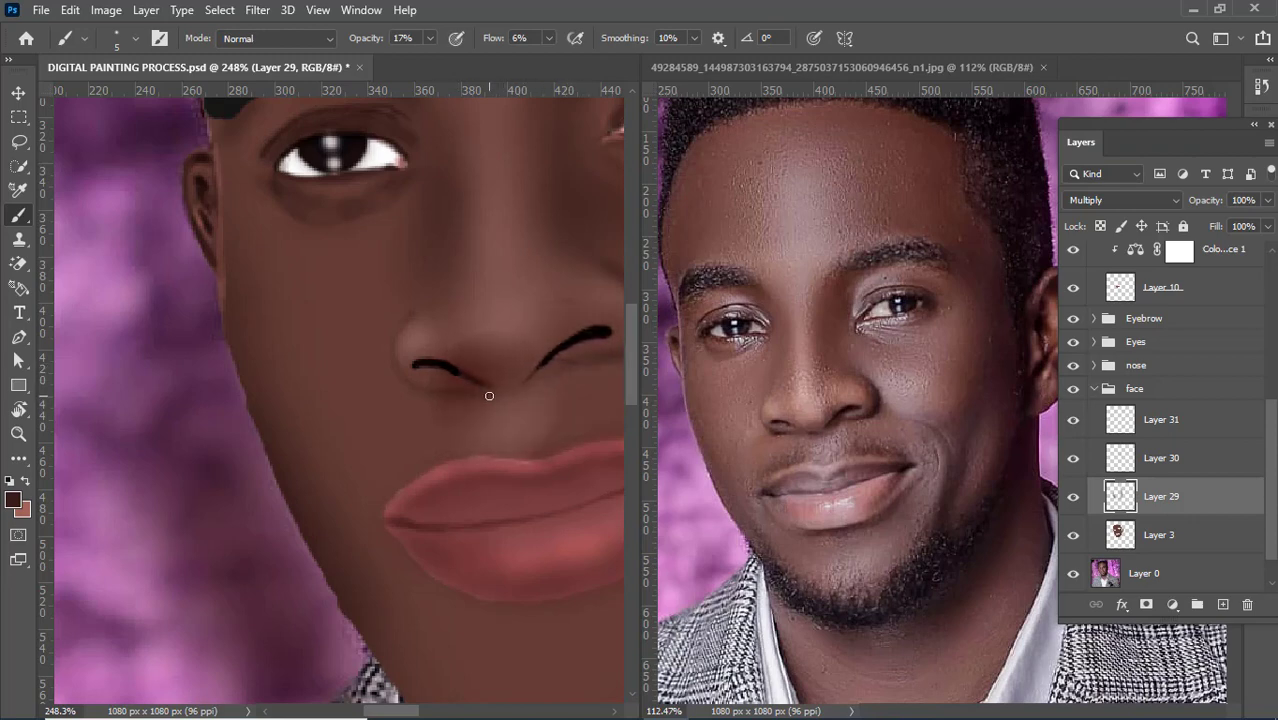
key("ctrl+shift+z")
key("ctrl+z")
key("ctrl+shift+z")
key("ctrl+shift+z")
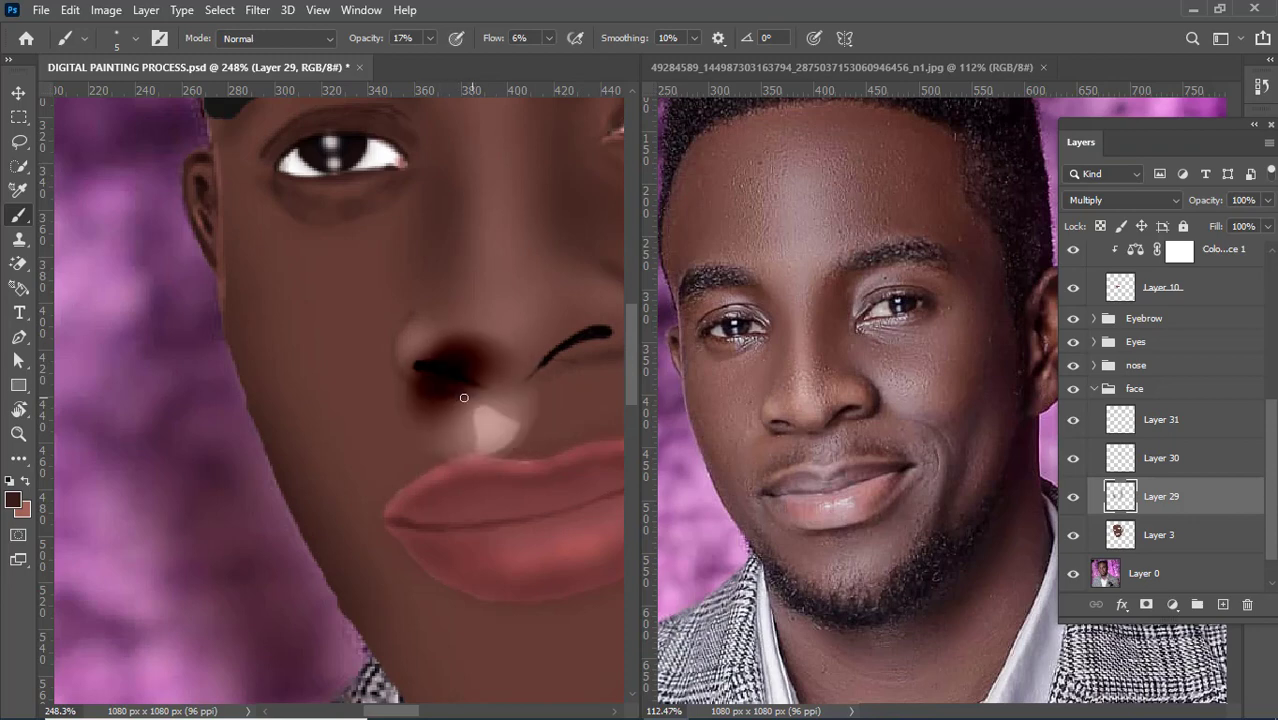
mouse_move(464, 398)
left_mouse_down()
mouse_move(415, 398)
mouse_move(506, 403)
mouse_move(585, 368)
mouse_move(532, 392)
mouse_move(400, 395)
mouse_move(460, 396)
mouse_move(411, 405)
mouse_move(458, 400)
mouse_move(403, 398)
left_mouse_up()
mouse_move(603, 358)
left_mouse_down()
mouse_move(543, 367)
mouse_move(572, 367)
mouse_move(502, 396)
mouse_move(488, 396)
mouse_move(532, 384)
mouse_move(456, 397)
mouse_move(485, 396)
mouse_move(459, 396)
mouse_move(488, 374)
left_mouse_up()
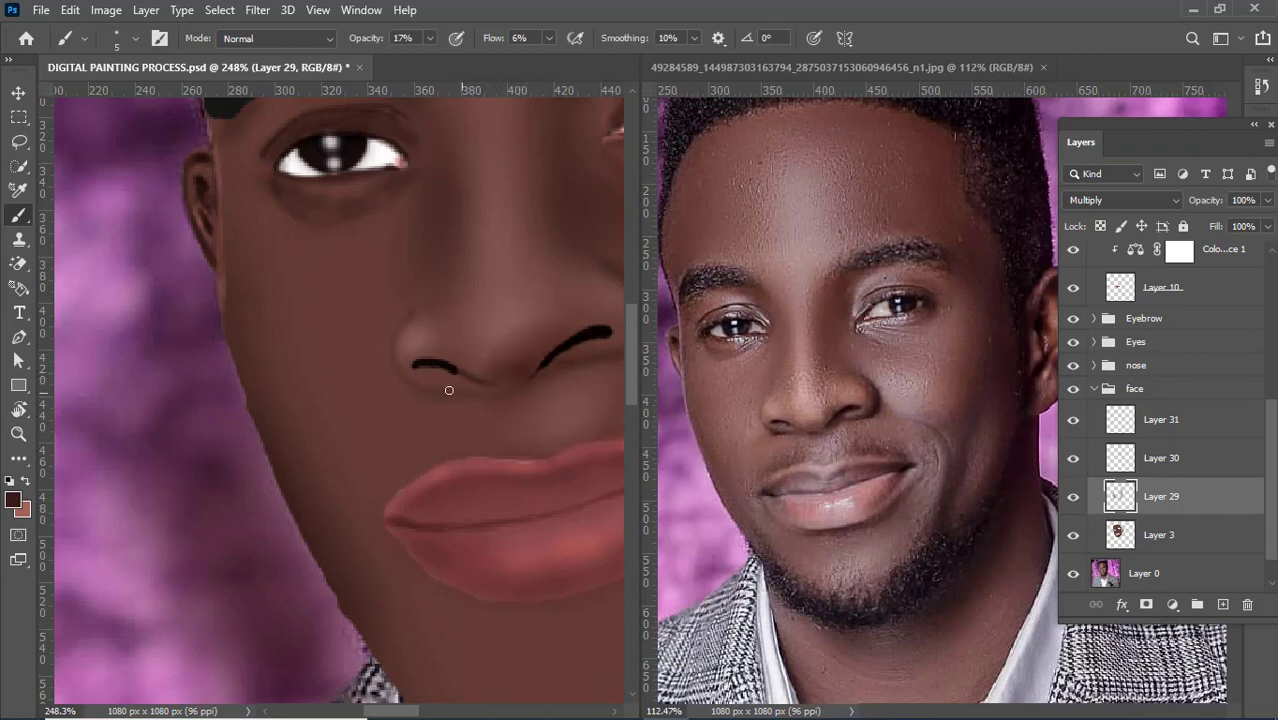
scroll(266, 452, "down", 6)
scroll(268, 447, "down", 2)
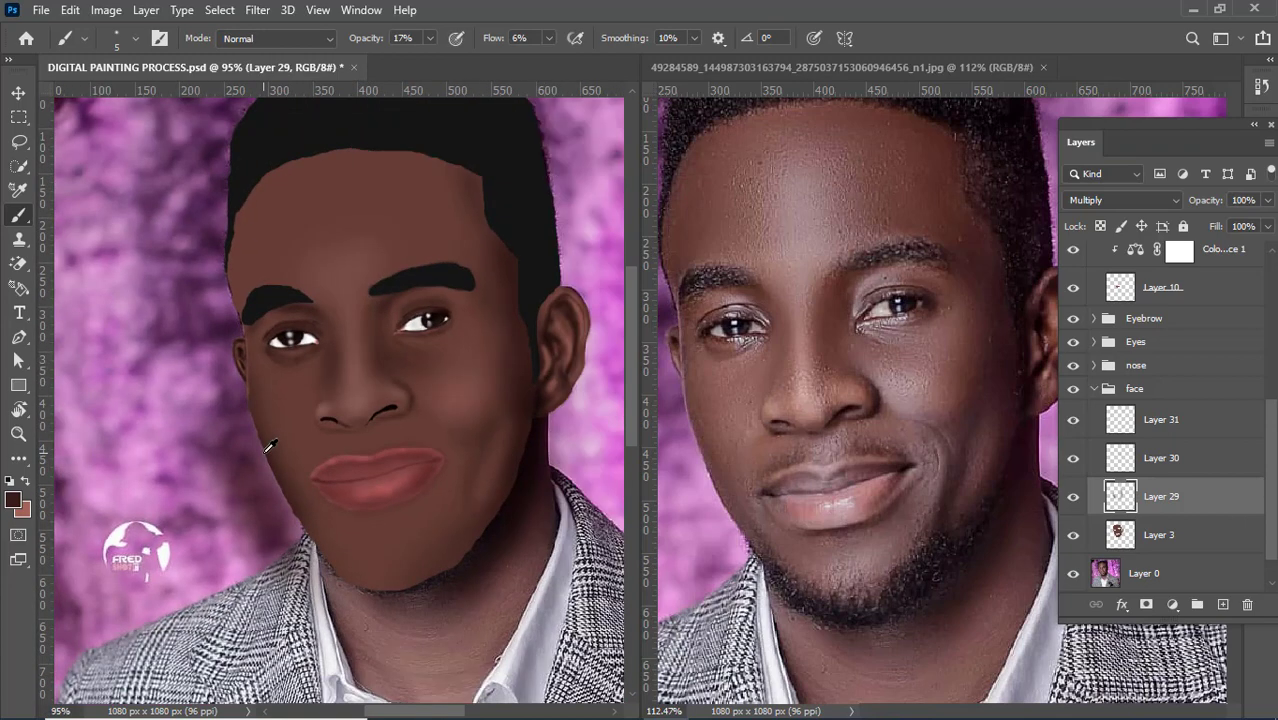
Step: Enlarge the brush to 20 pixels and shade the crease around the right-hand nostril wing, comparing the strokes by undoing and redoing them
scroll(320, 425, "up", 4)
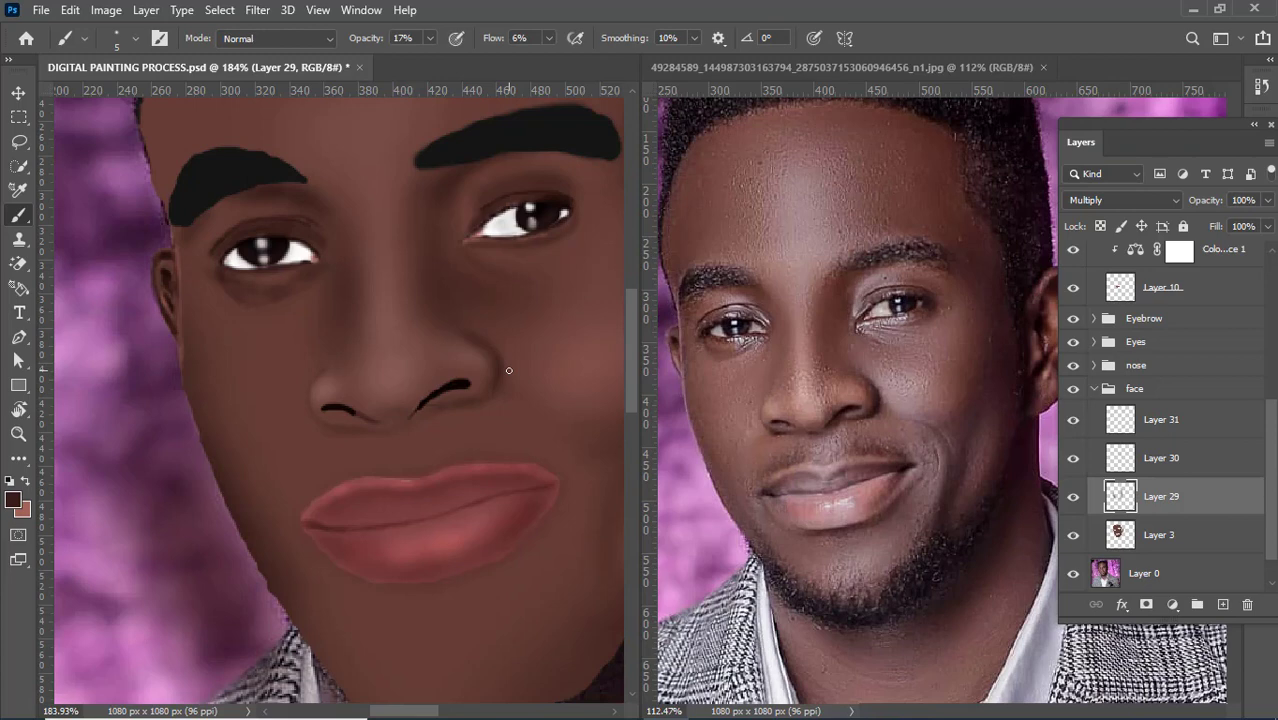
key("bracketright")
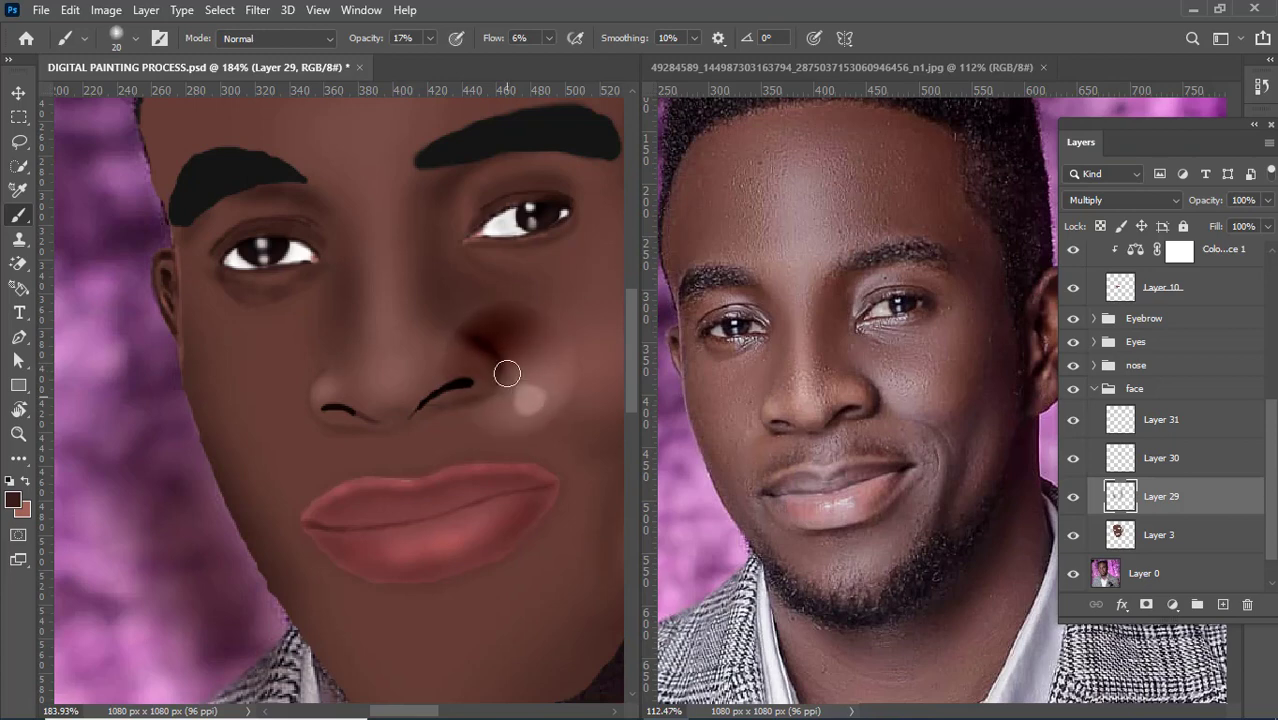
left_click_drag(512, 395, 508, 362)
key("ctrl+z")
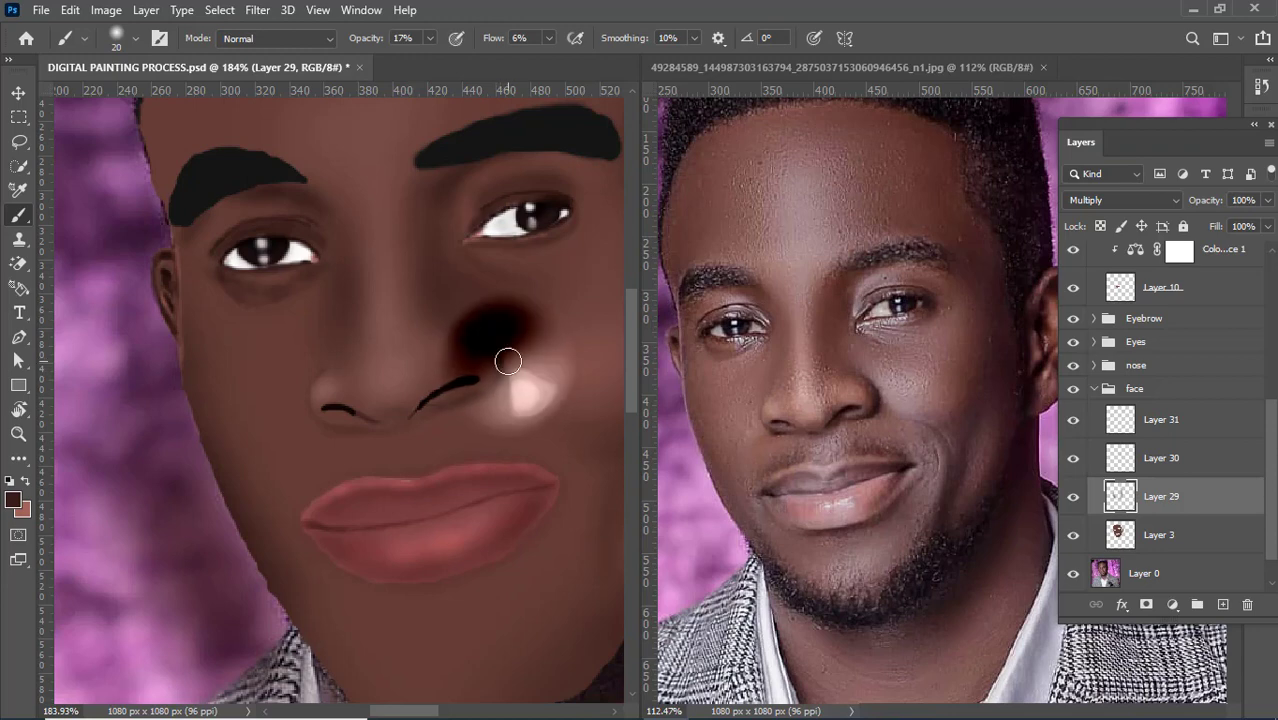
key("ctrl+z")
key("ctrl+shift+z")
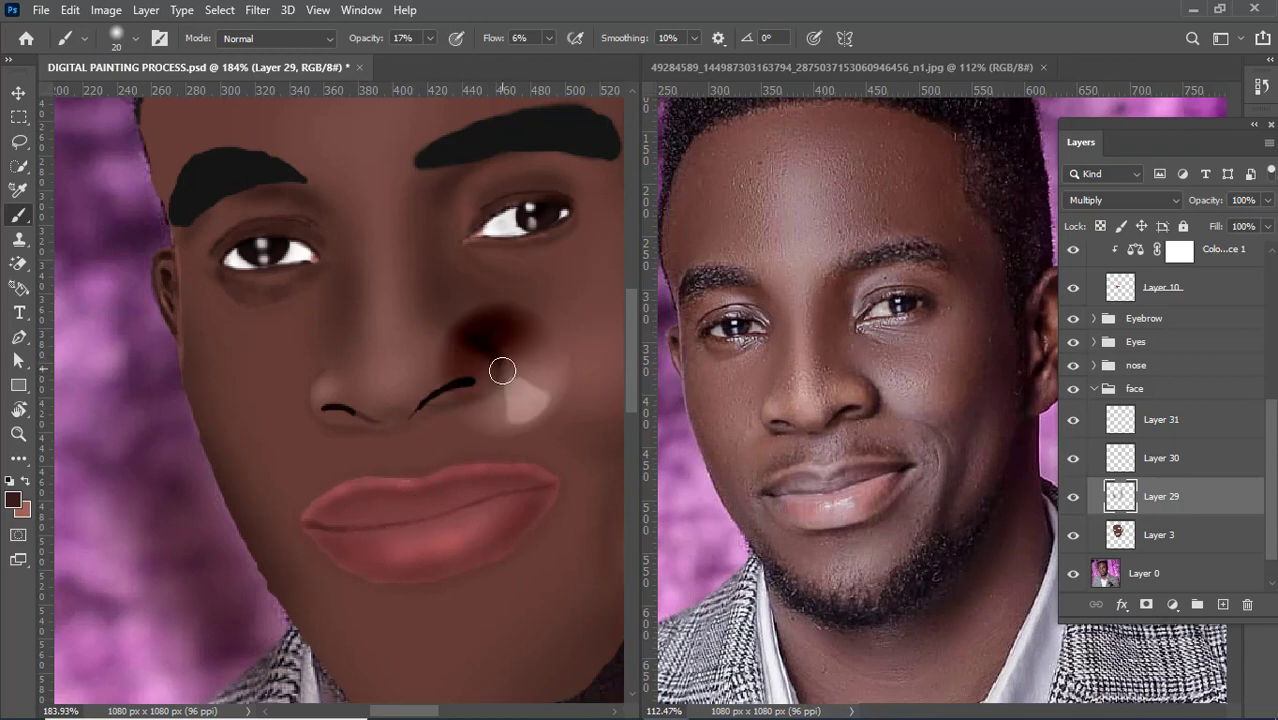
key("ctrl+z")
key("ctrl+shift+z")
key("ctrl+z")
key("ctrl+shift+z")
key("ctrl+z")
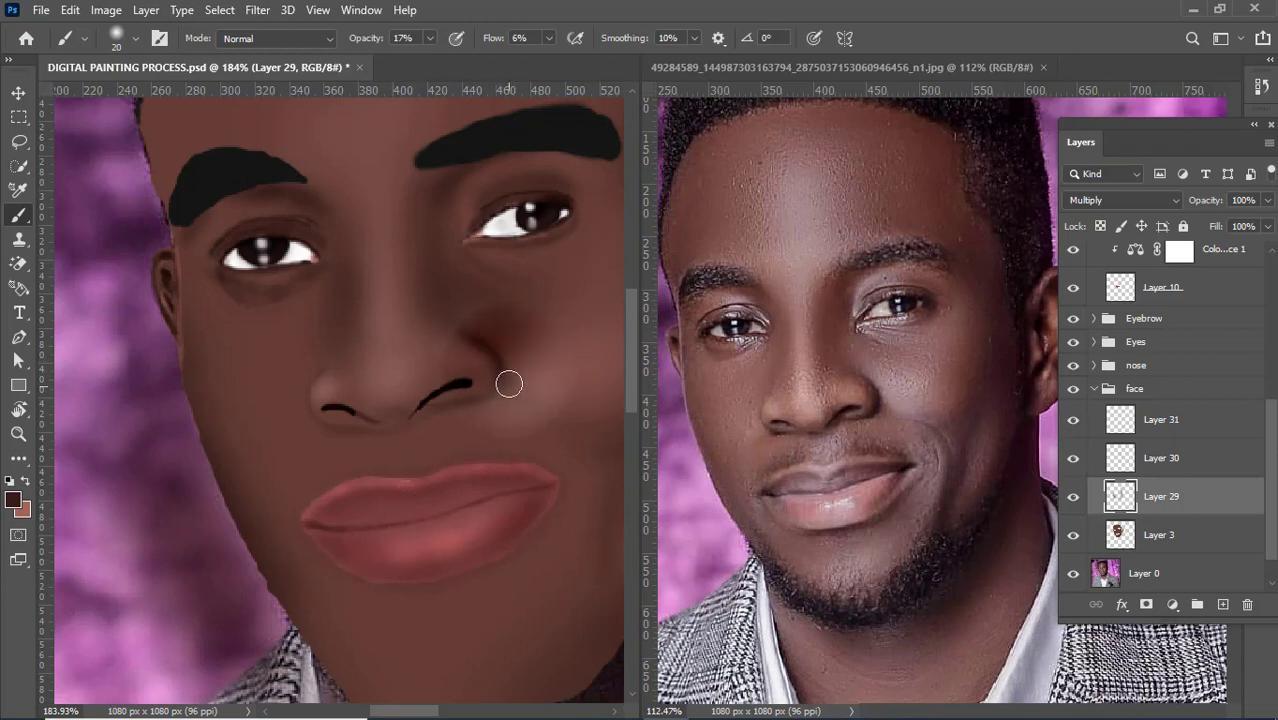
key("ctrl+shift+z")
key("ctrl+z")
key("ctrl+shift+z")
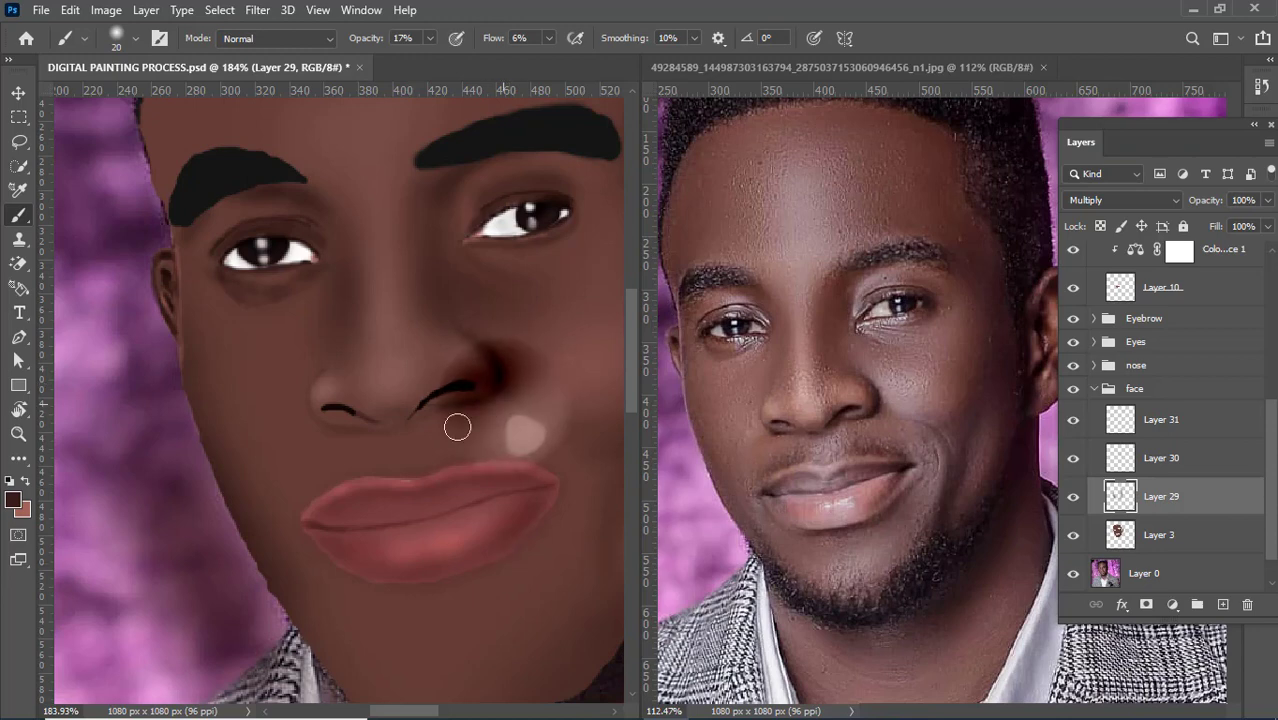
key("ctrl+z")
key("ctrl+shift+z")
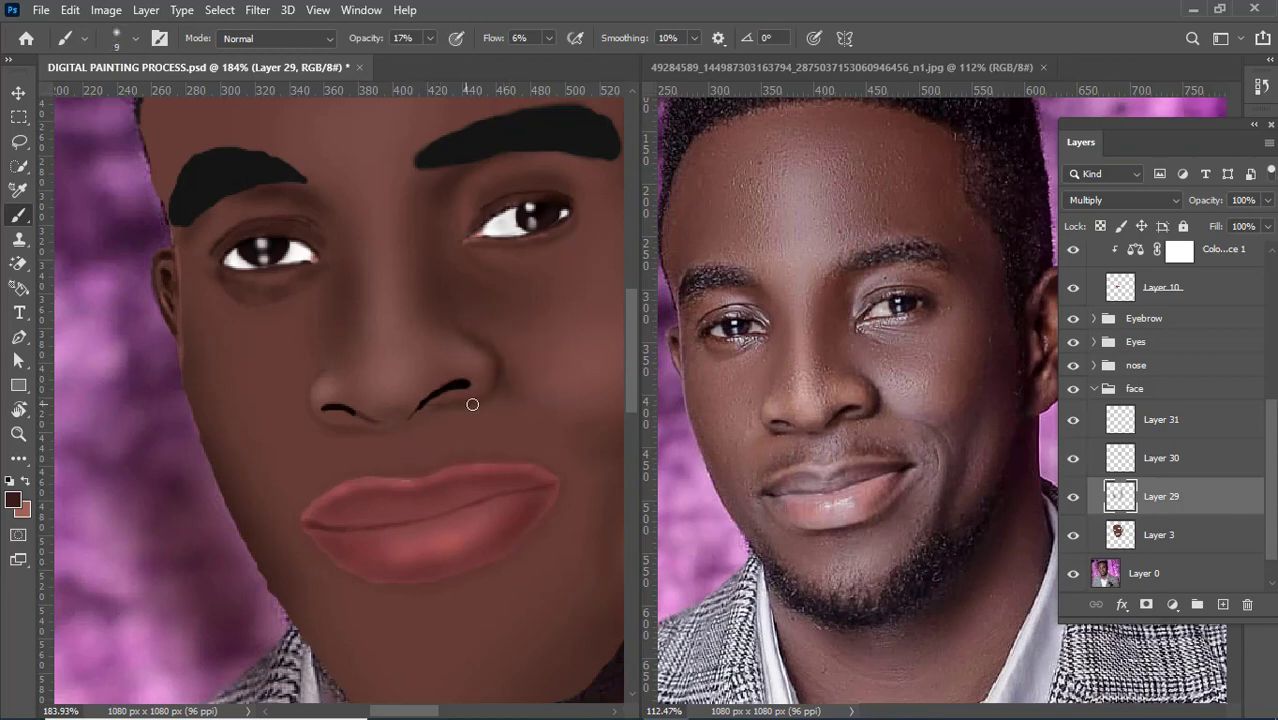
Step: Shade along the base of the nose below the right-hand nostril, shrink the brush to 8 pixels and compare the last strokes
mouse_move(472, 404)
left_mouse_down()
mouse_move(401, 433)
mouse_move(435, 418)
mouse_move(383, 436)
mouse_move(365, 437)
mouse_move(412, 428)
mouse_move(330, 429)
mouse_move(453, 405)
mouse_move(356, 435)
mouse_move(412, 419)
left_mouse_up()
key("bracketleft")
key("ctrl+shift+z")
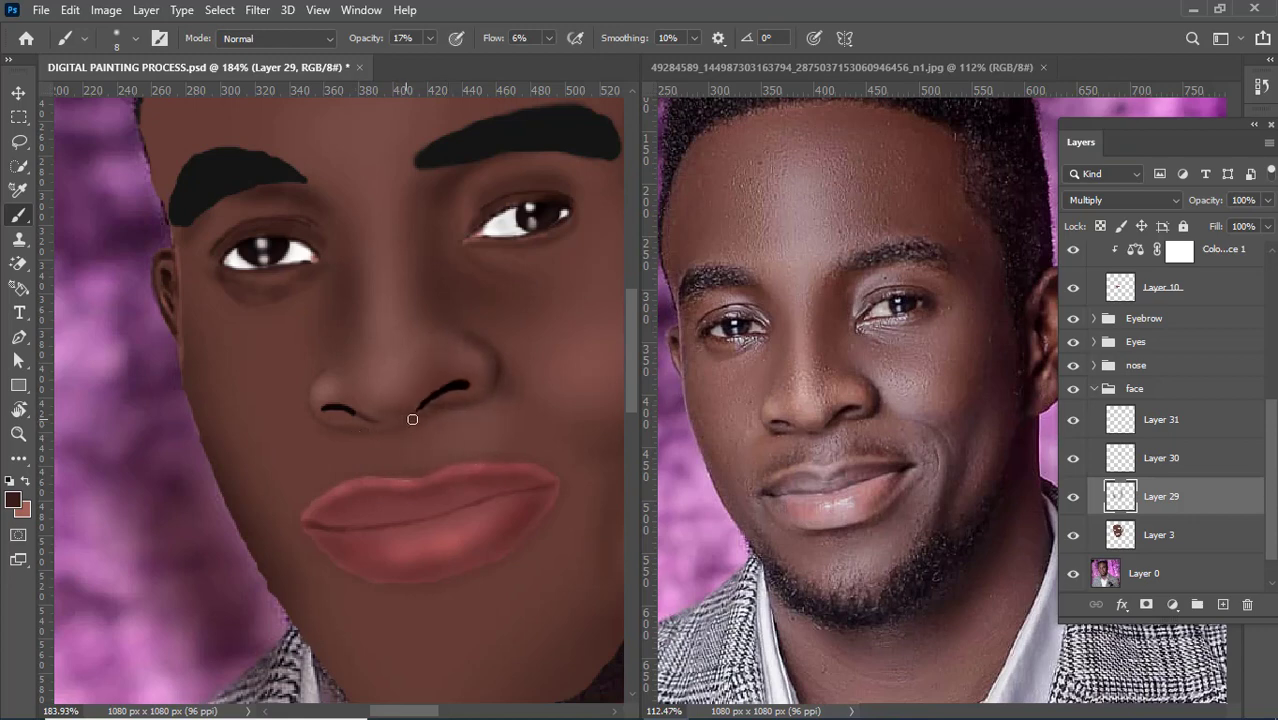
key("ctrl+shift+z")
key("ctrl+z")
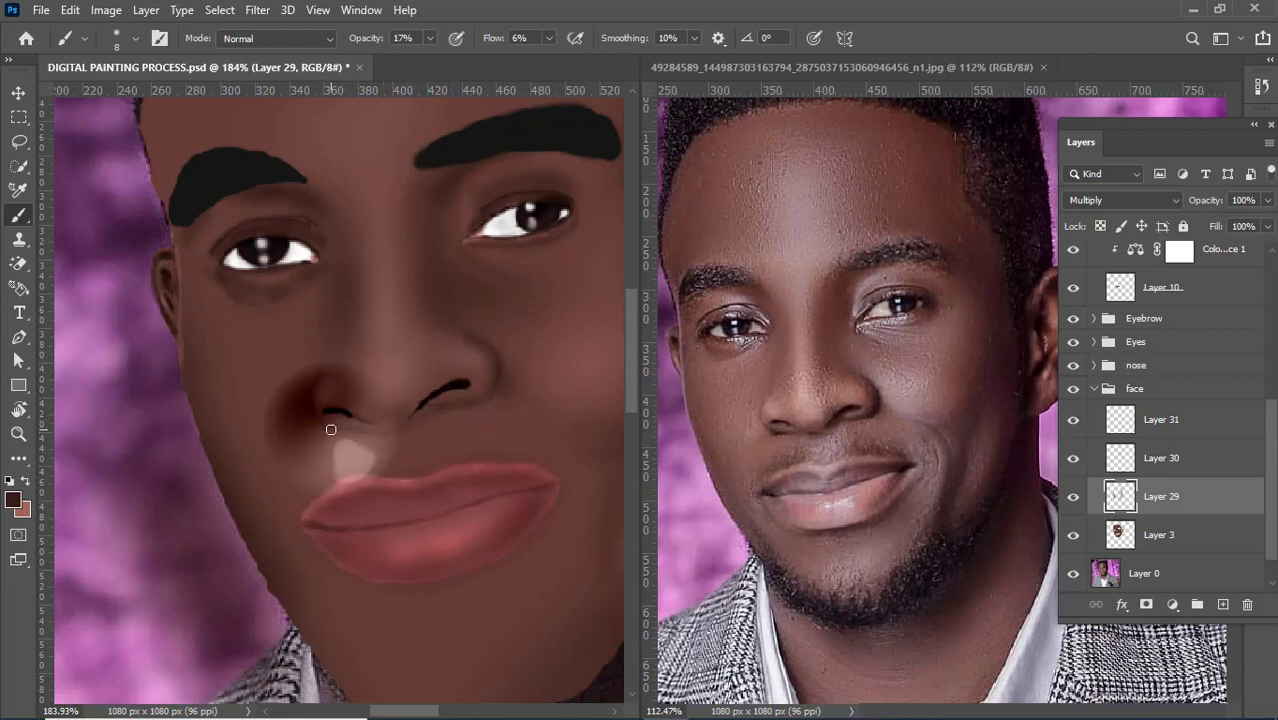
Step: Enlarge the brush and build up a soft shadow between the nose and the upper lip on Layer 29
key("]")
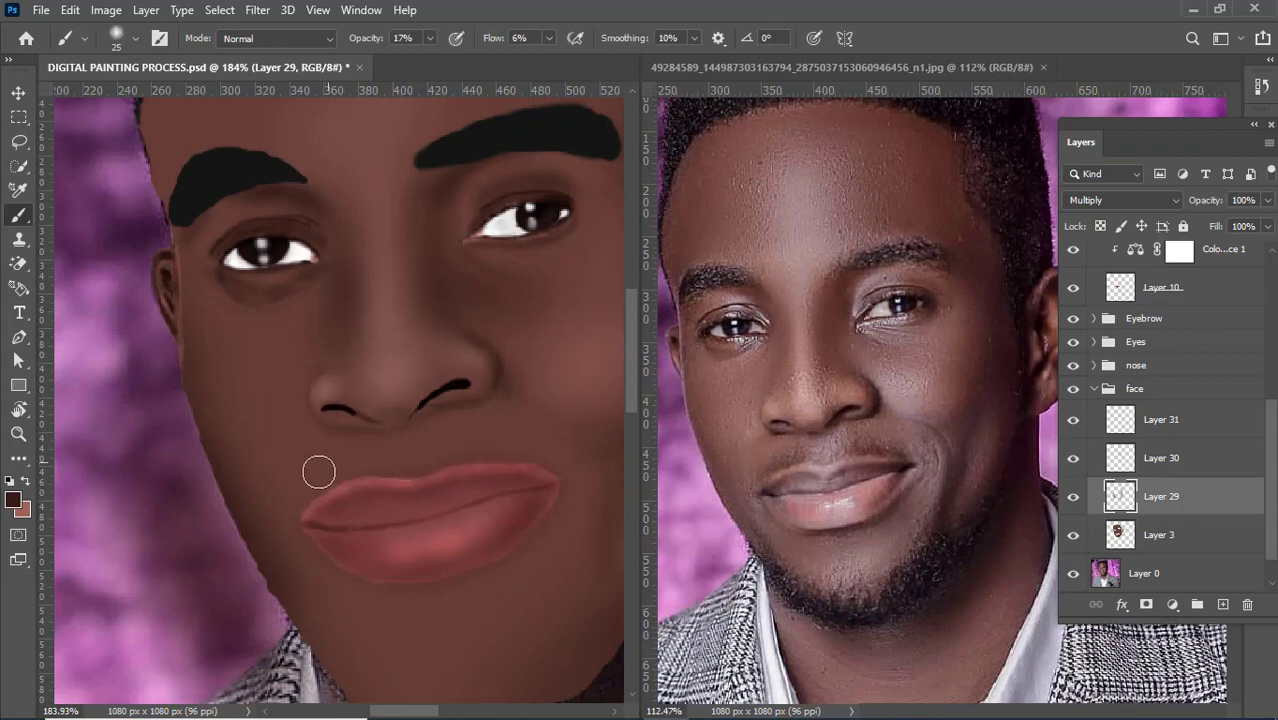
key("]")
key("]")
key("]")
key("]")
key("]")
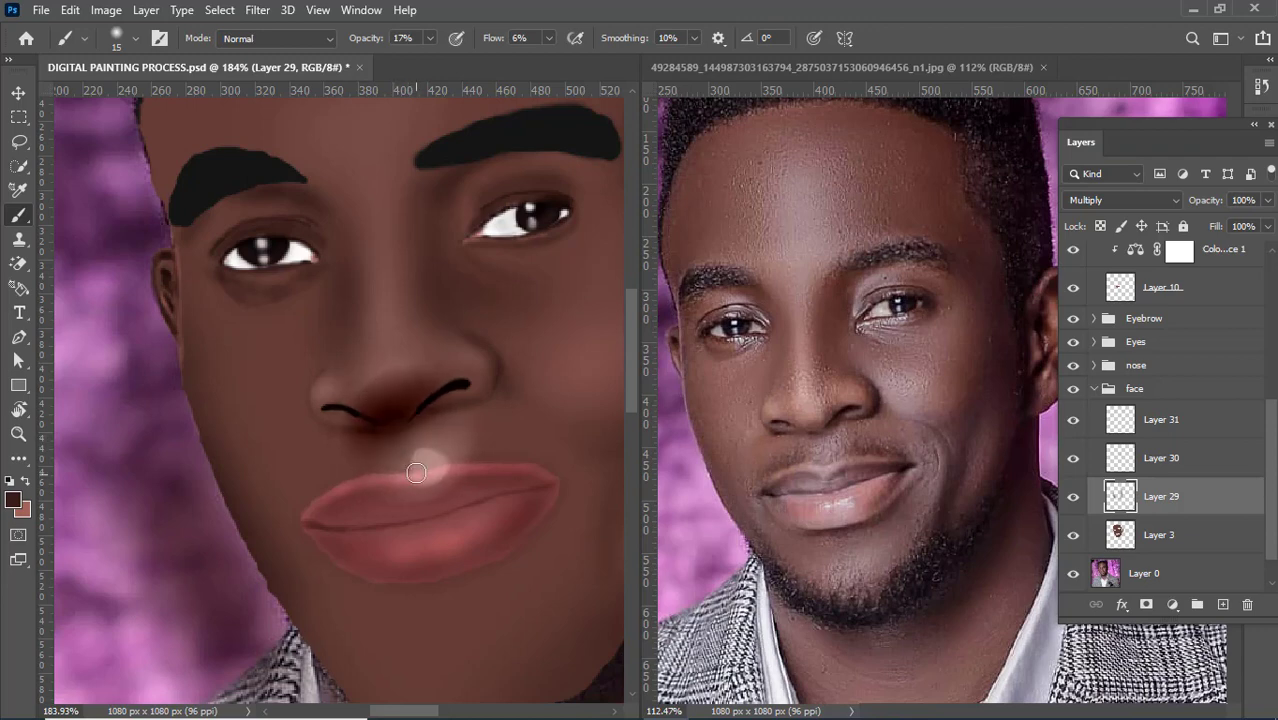
scroll(419, 511, "down", 4)
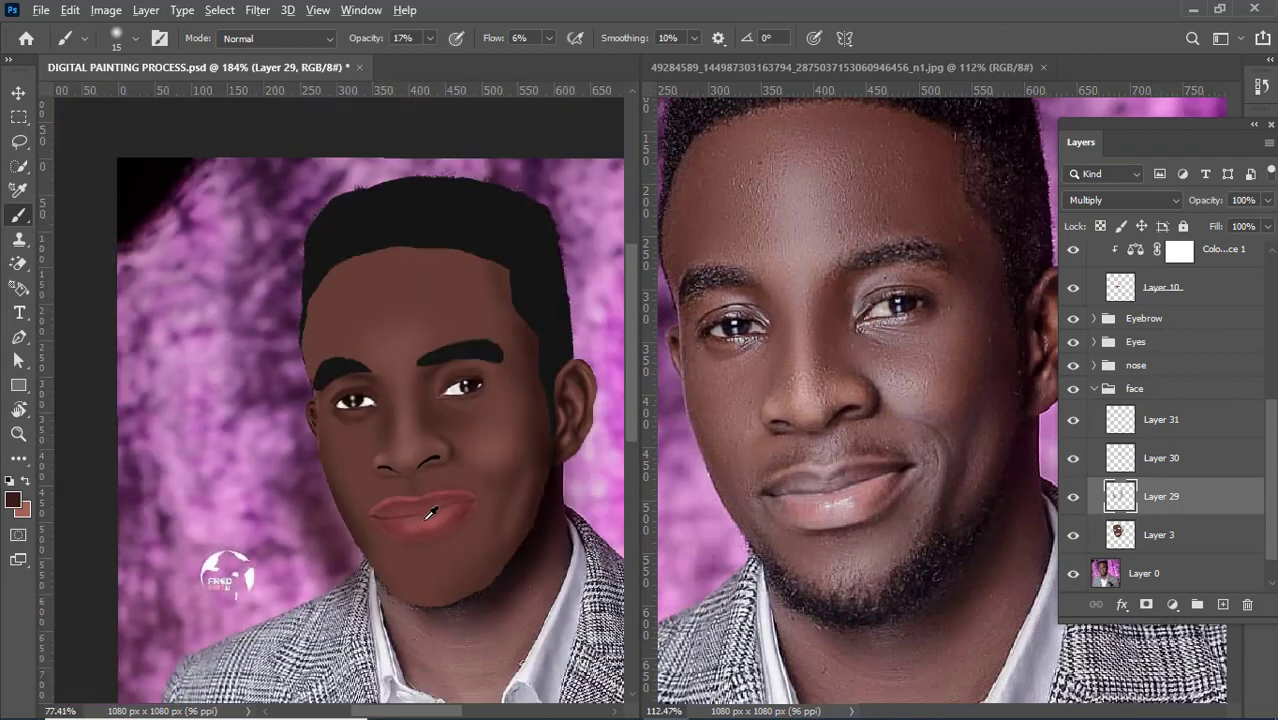
scroll(403, 507, "up", 3)
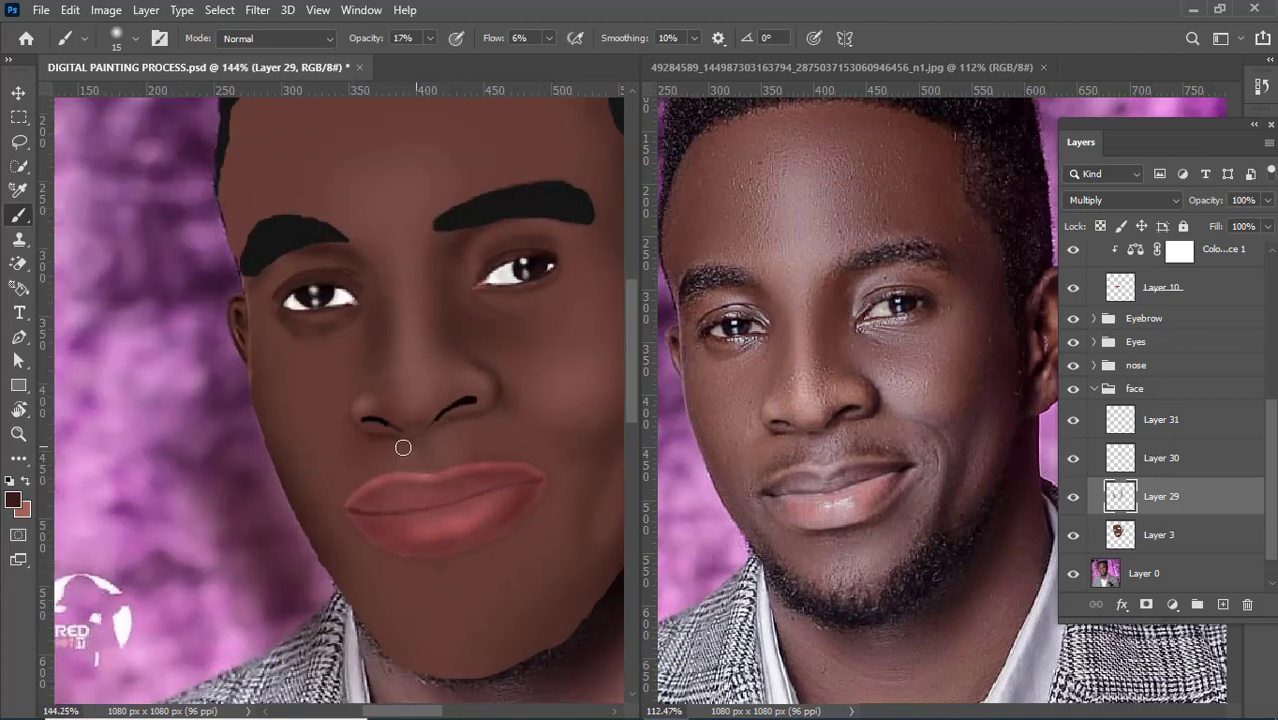
Step: Paint a faint highlight on Layer 30 with the lighter skin colour beside the left-hand nostril and above the lip corner
left_click(1163, 457)
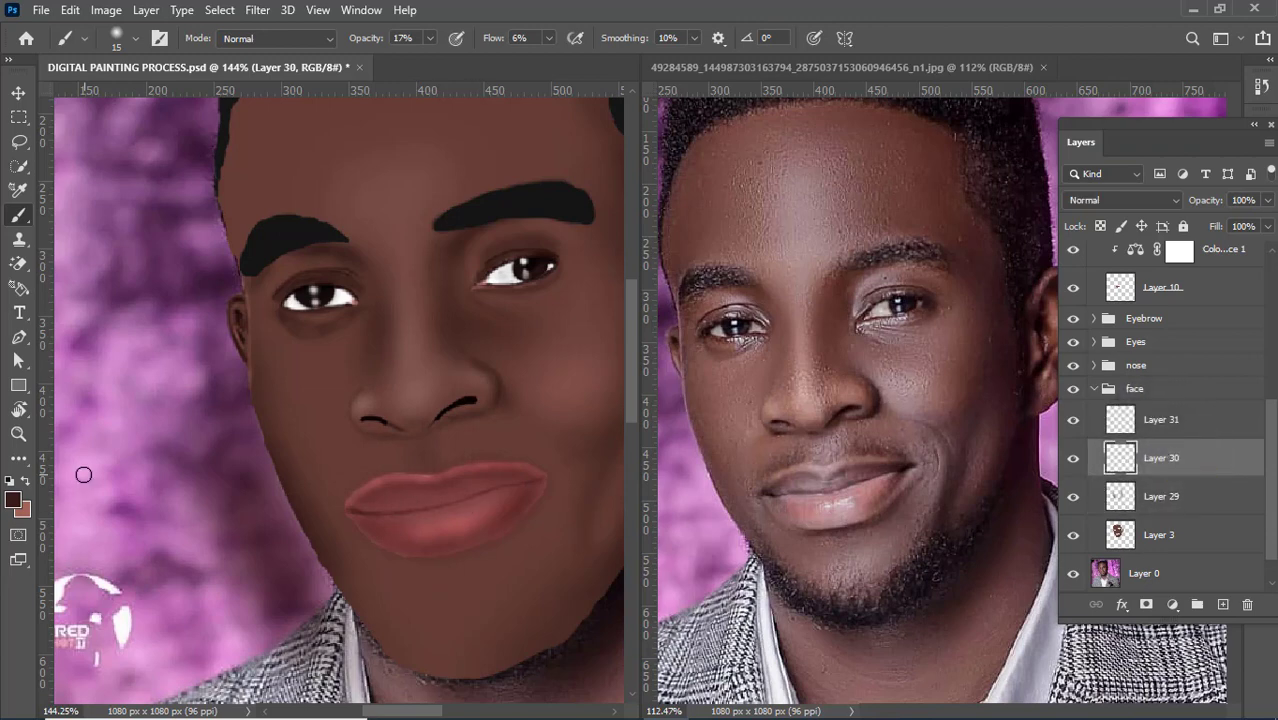
scroll(328, 457, "up", 3)
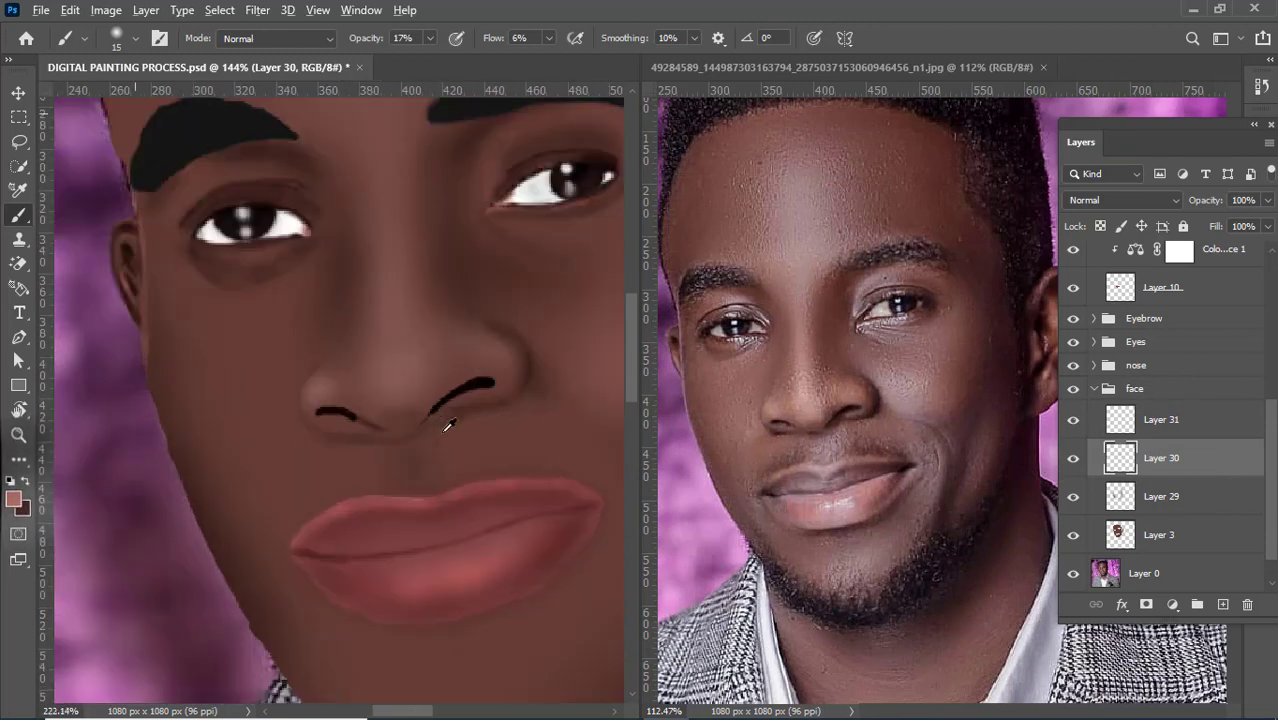
key("x")
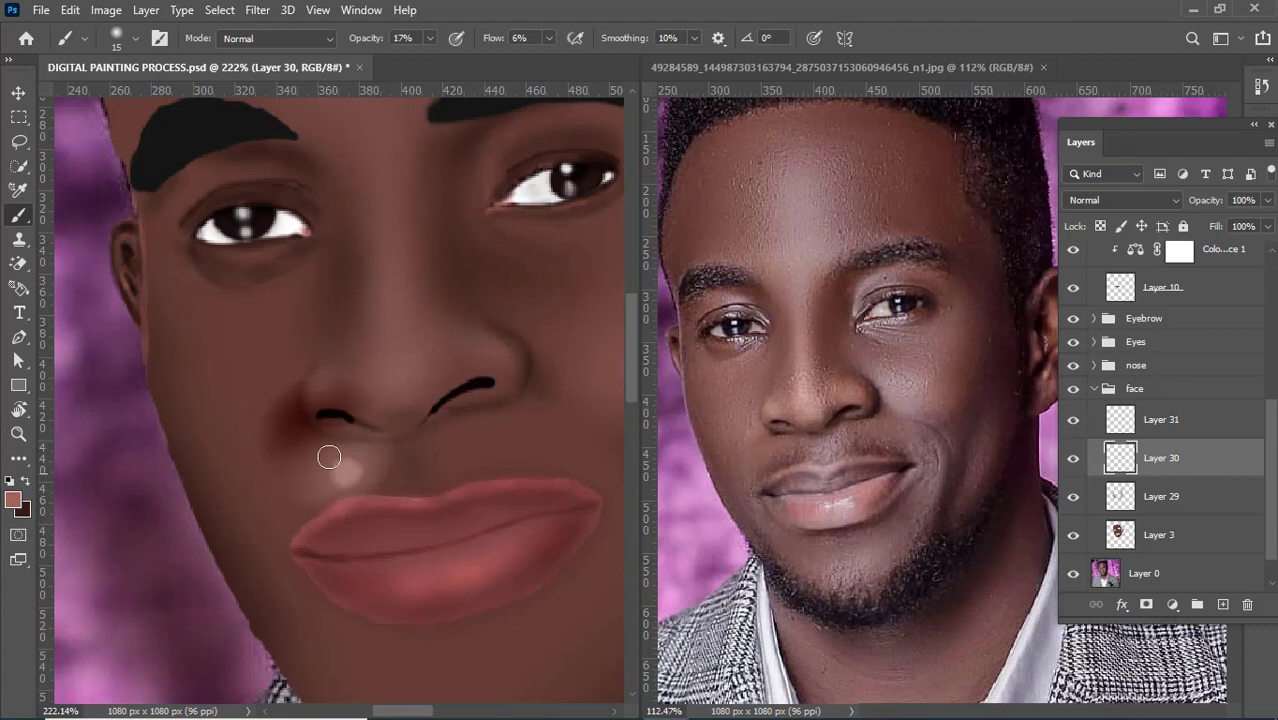
left_click_drag(329, 457, 278, 468)
mouse_move(357, 453)
left_mouse_down()
mouse_move(313, 453)
mouse_move(275, 479)
left_mouse_up()
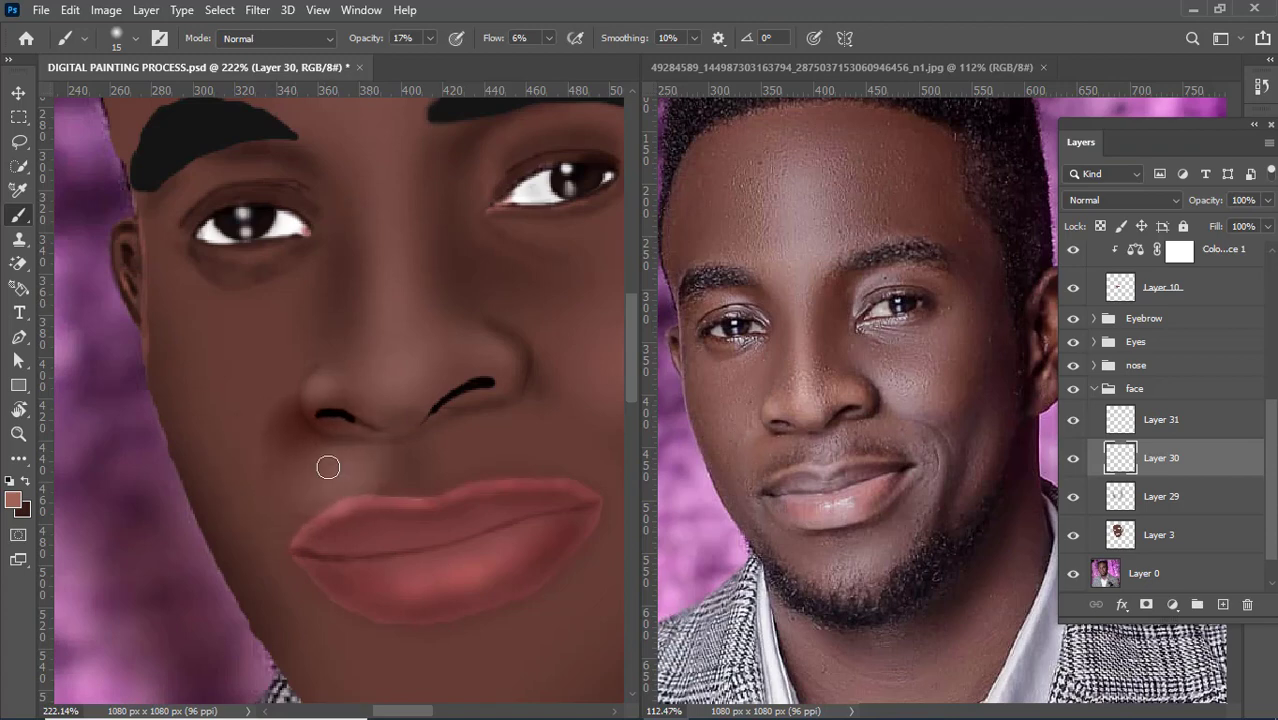
left_click_drag(256, 522, 262, 472)
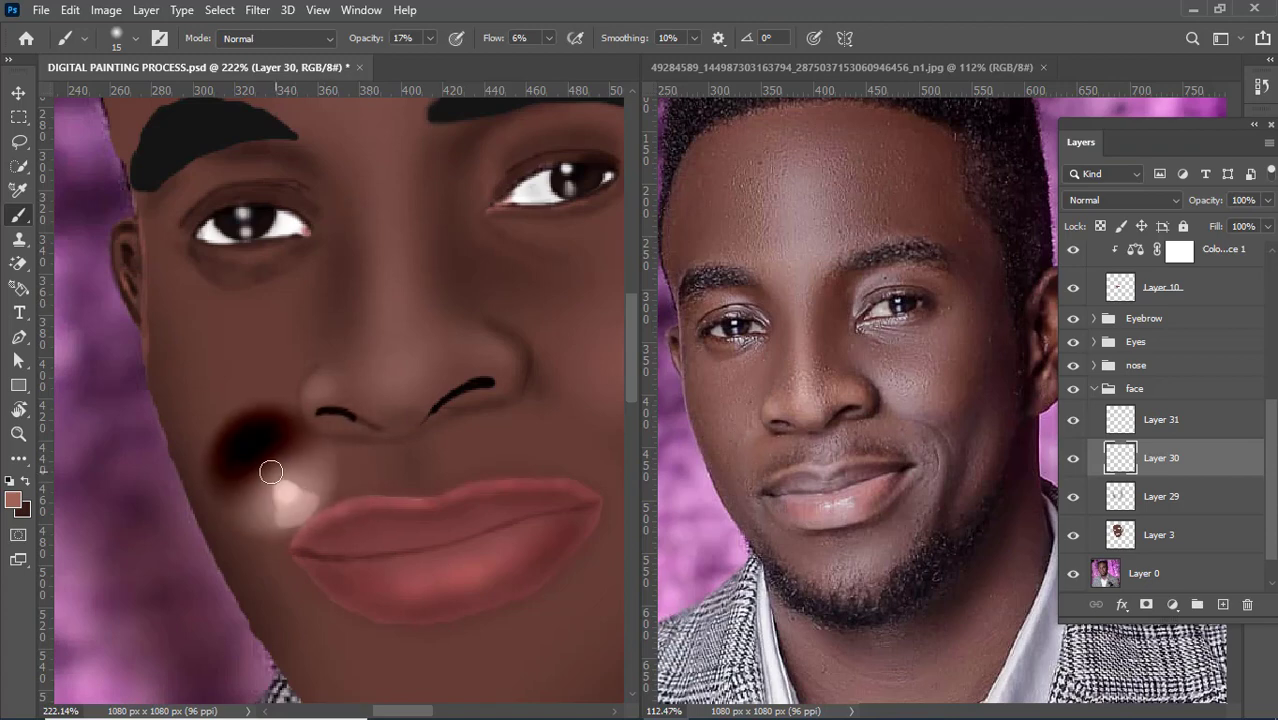
Step: Compare the face with and without the new highlight strokes by repeatedly undoing and redoing them
key("ctrl+z")
key("ctrl+z")
key("ctrl+z")
key("ctrl+z")
key("ctrl+z")
key("ctrl+z")
scroll(150, 561, "down", 4)
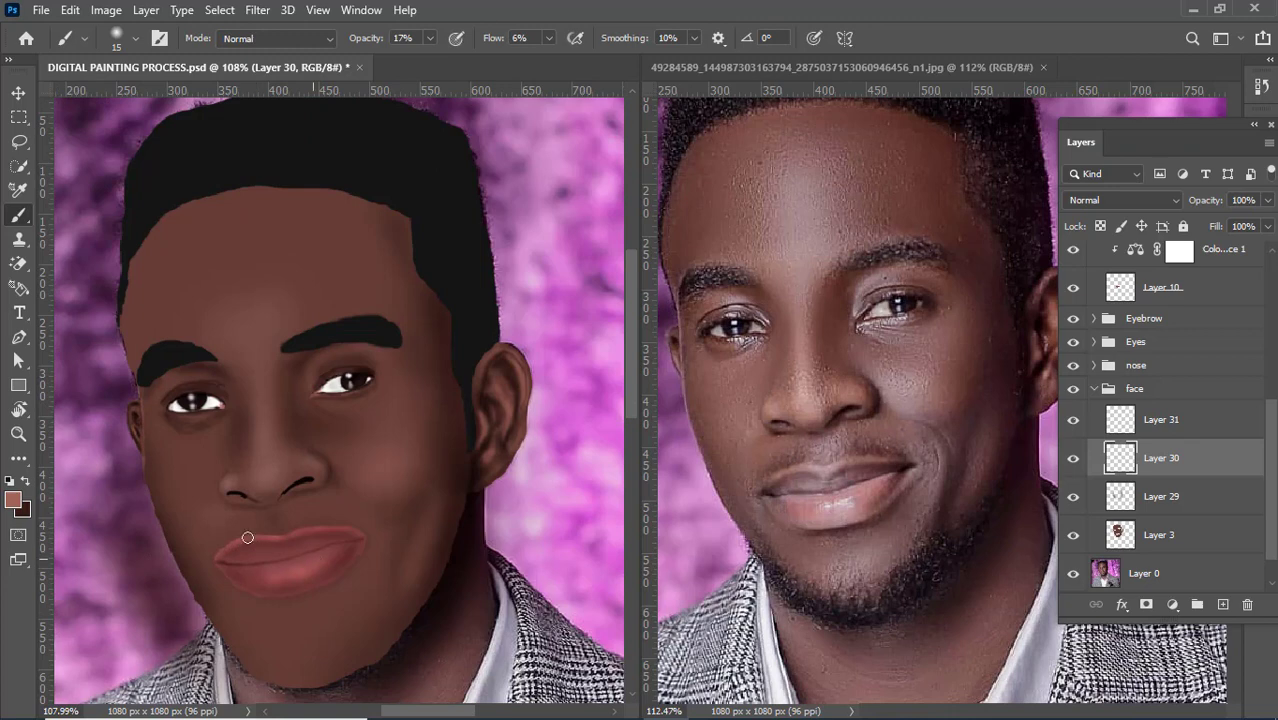
key("ctrl+shift+z")
key("ctrl+shift+z")
key("ctrl+shift+z")
key("ctrl+shift+z")
key("ctrl+shift+z")
key("ctrl+shift+z")
key("ctrl+z")
key("ctrl+z")
key("ctrl+z")
key("ctrl+z")
key("ctrl+shift+z")
key("ctrl+shift+z")
key("ctrl+shift+z")
key("ctrl+shift+z")
key("ctrl+z")
key("ctrl+z")
key("ctrl+z")
key("ctrl+z")
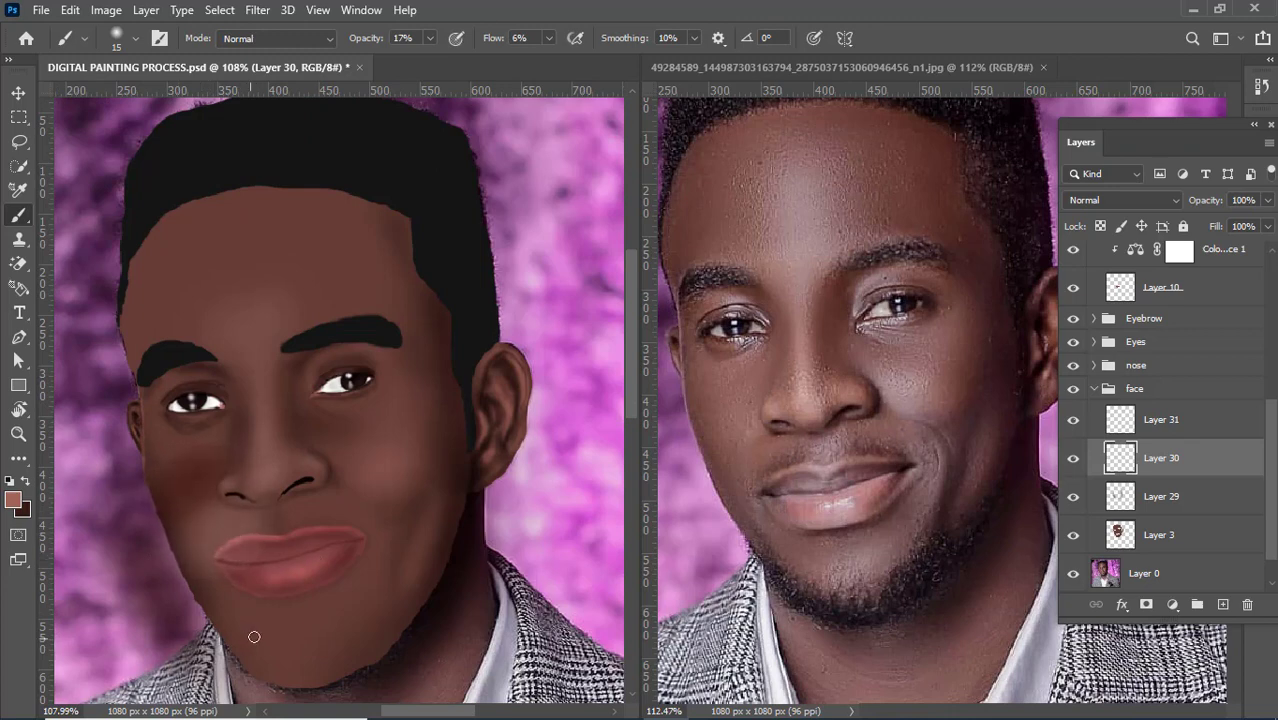
key("ctrl+shift+z")
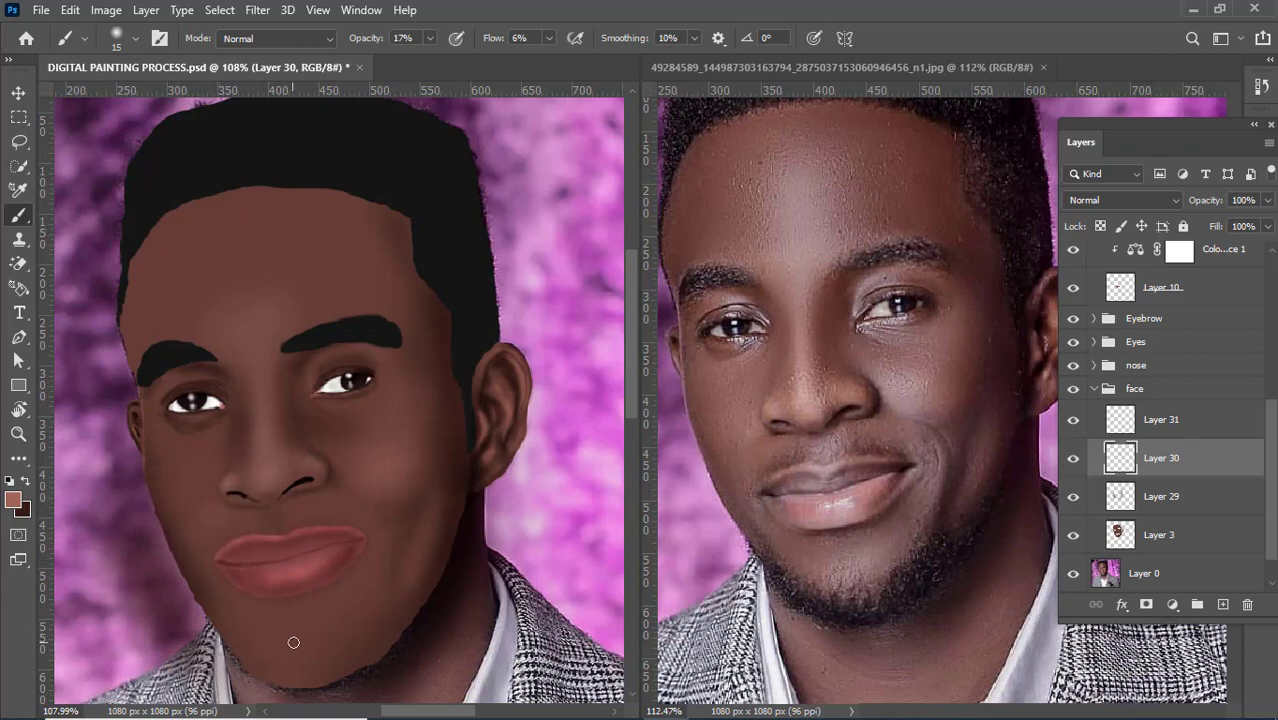
Step: Enlarge the brush to 45 pixels and try lightening the chin on Layer 30, undoing the test strokes
scroll(370, 608, "down", 2)
scroll(251, 545, "up", 4)
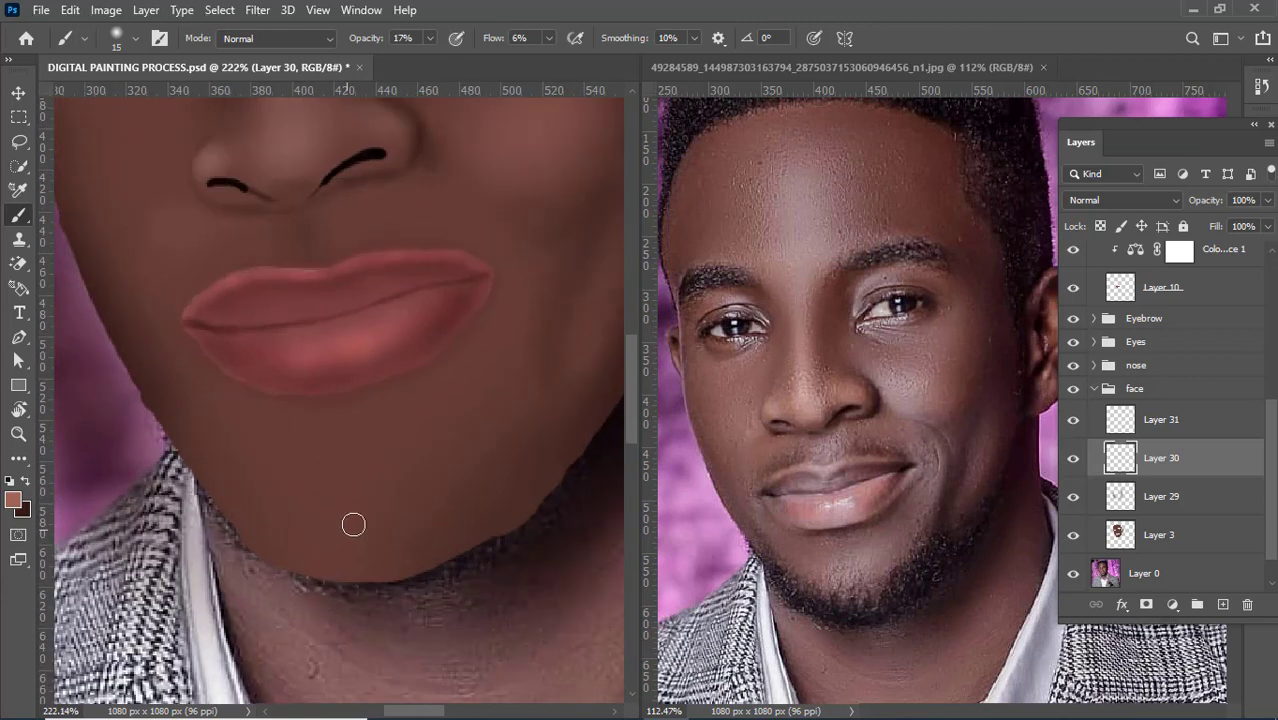
left_click_drag(354, 520, 377, 513)
key("ctrl+z")
key("bracketright")
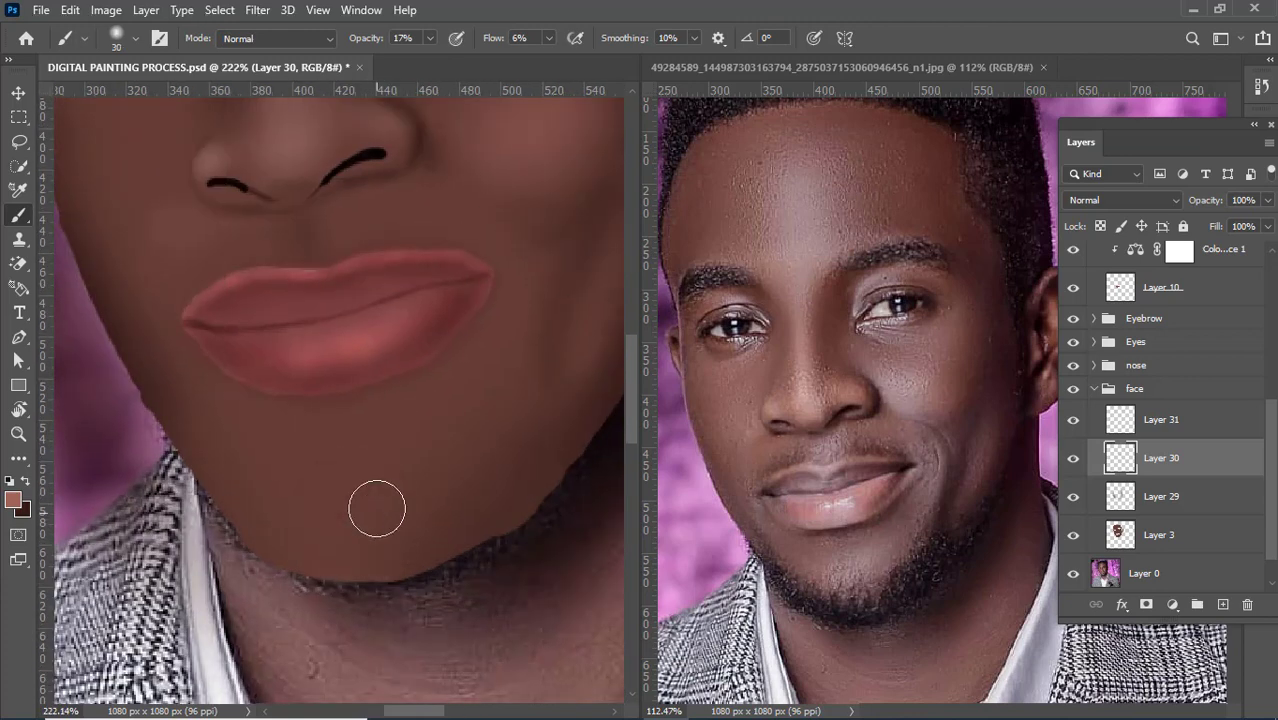
key("bracketright")
key("bracketright")
key("bracketright")
mouse_move(465, 474)
left_mouse_down()
mouse_move(474, 460)
mouse_move(331, 496)
mouse_move(362, 494)
left_mouse_up()
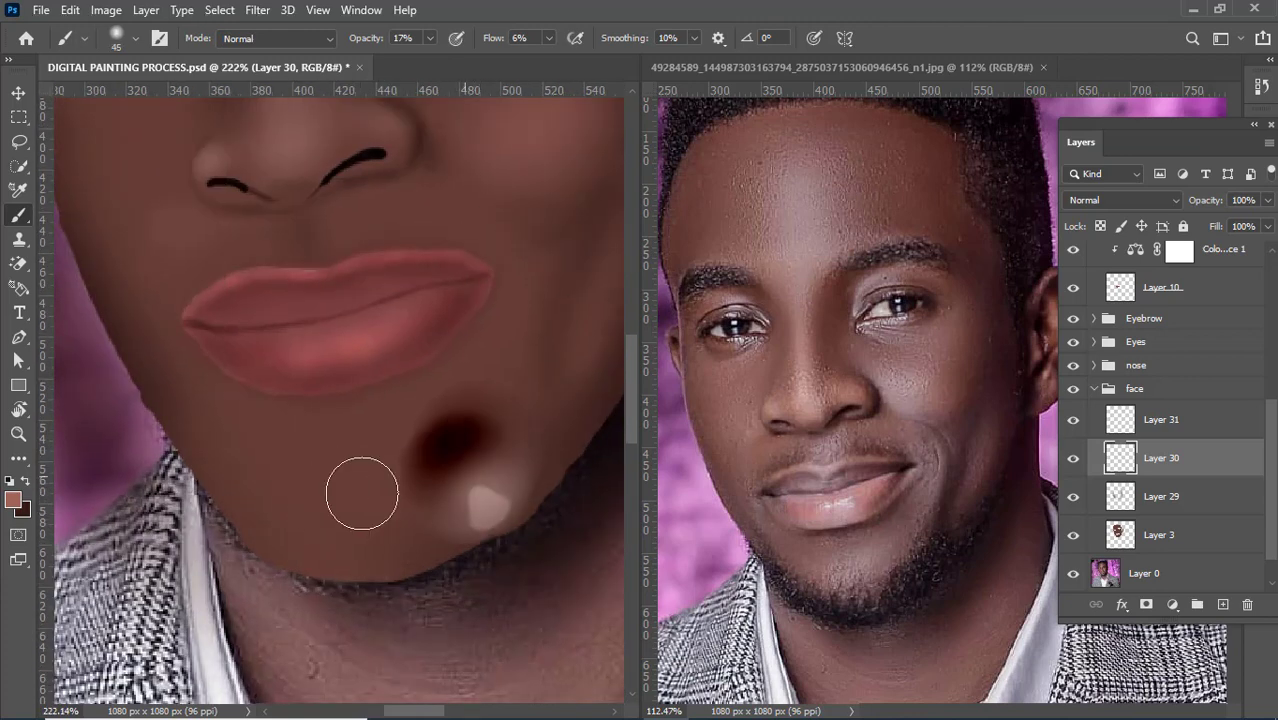
key("ctrl+z")
key("ctrl+z")
key("ctrl+z")
key("ctrl+z")
key("ctrl+z")
key("ctrl+z")
key("ctrl+z")
key("ctrl+z")
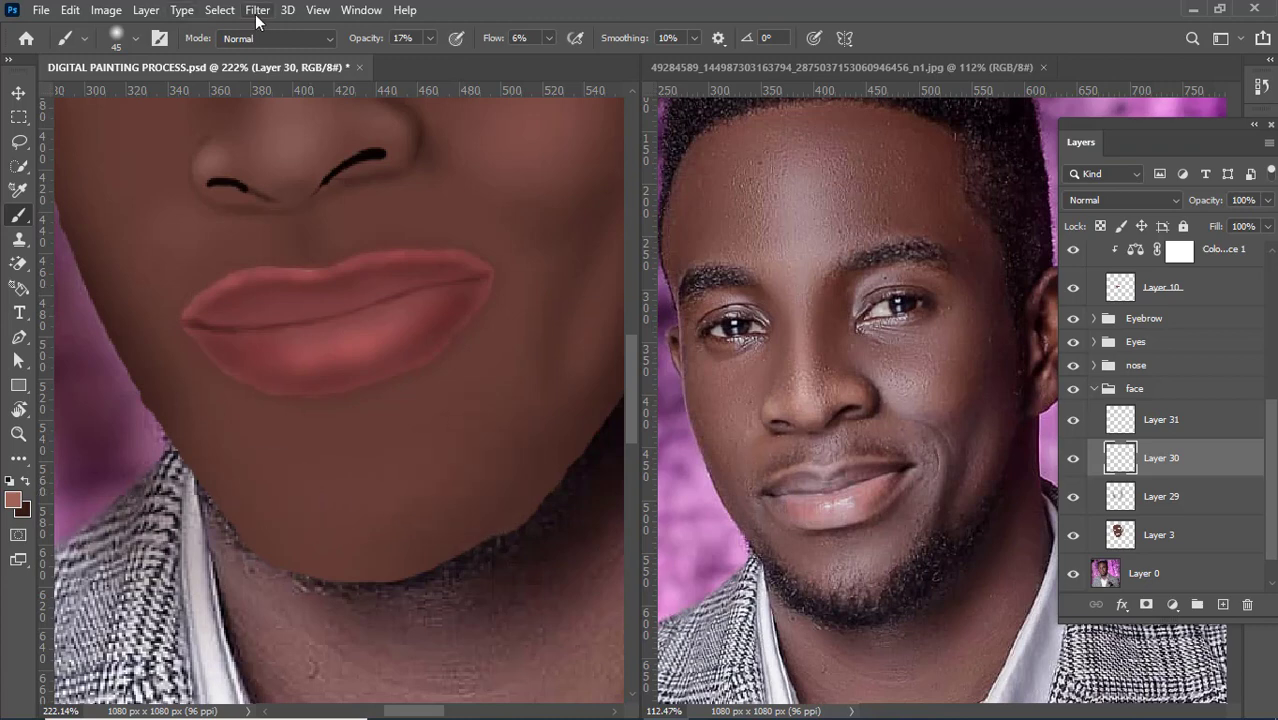
Step: Raise the brush to 30% opacity and 24% flow and lighten the right-hand part of the chin, comparing the strokes
mouse_move(386, 41)
left_mouse_down()
mouse_move(372, 42)
mouse_move(383, 44)
left_mouse_up()
left_click_drag(491, 40, 507, 40)
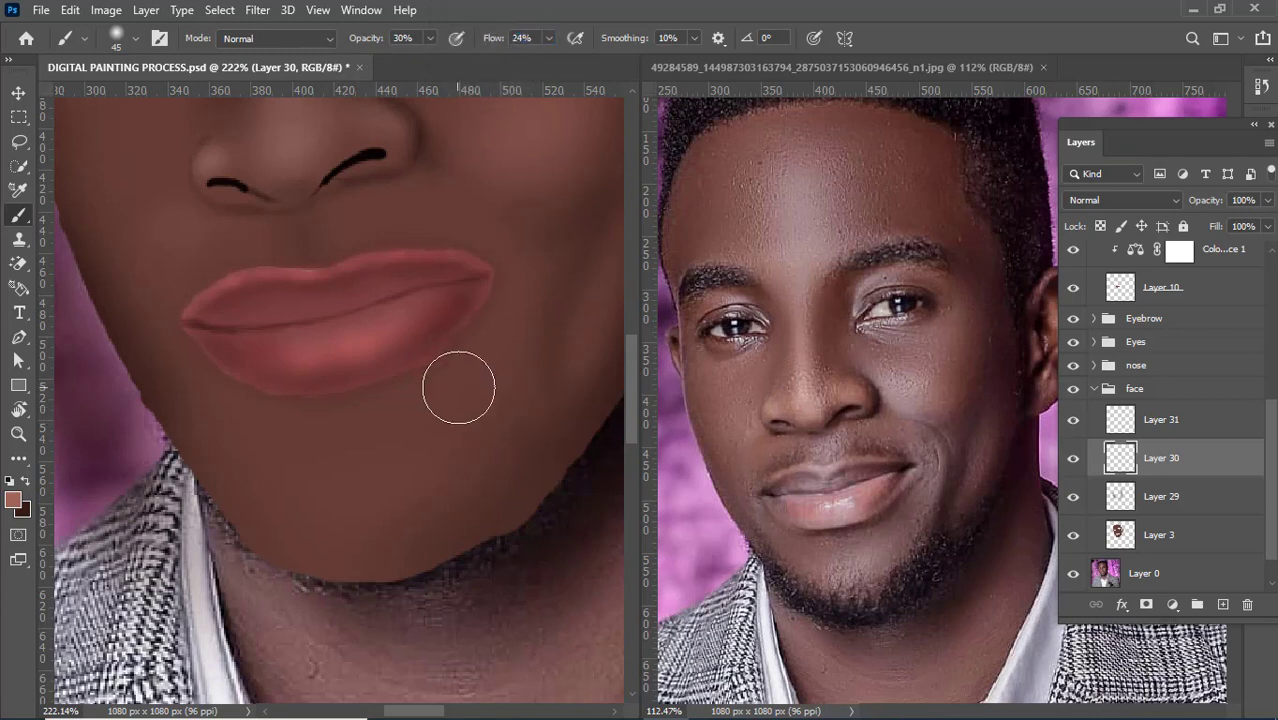
left_click_drag(451, 468, 381, 502)
key("ctrl+z")
key("ctrl+z")
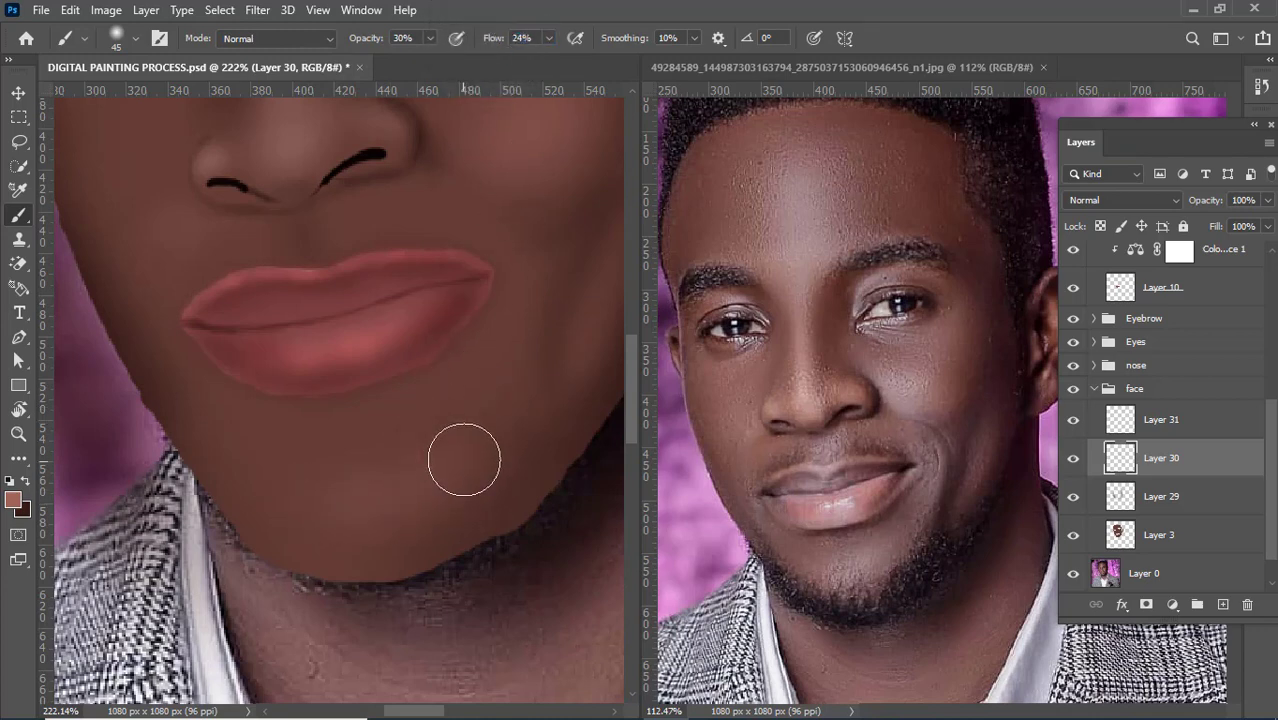
mouse_move(465, 493)
left_mouse_down()
mouse_move(362, 533)
mouse_move(432, 500)
left_mouse_up()
key("ctrl+shift+z")
key("ctrl+z")
key("ctrl+z")
key("ctrl+shift+z")
key("ctrl+shift+z")
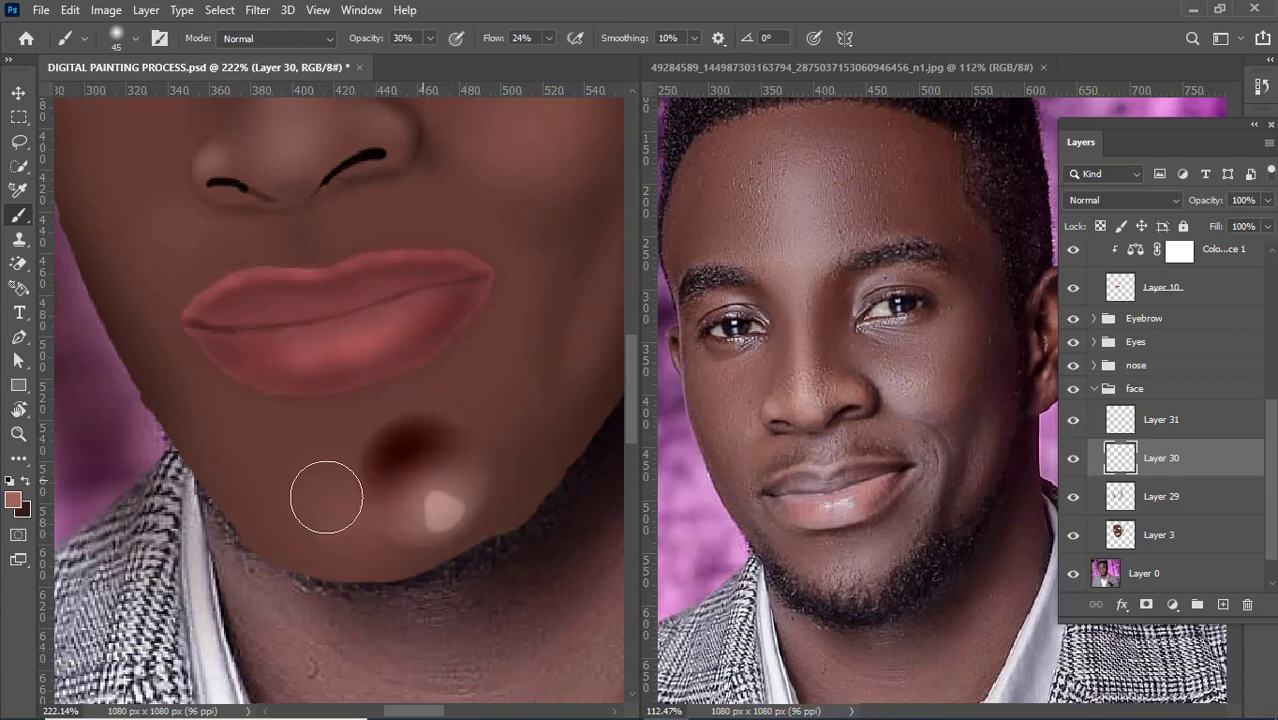
Step: Build up the soft highlight across the whole chin and below the lower lip on Layer 30 with the 45-pixel brush
mouse_move(260, 478)
left_mouse_down()
mouse_move(373, 501)
mouse_move(323, 507)
mouse_move(261, 489)
mouse_move(318, 516)
mouse_move(244, 494)
mouse_move(226, 471)
mouse_move(313, 500)
left_mouse_up()
key("ctrl+shift+z")
key("ctrl+shift+z")
key("ctrl+z")
key("ctrl+z")
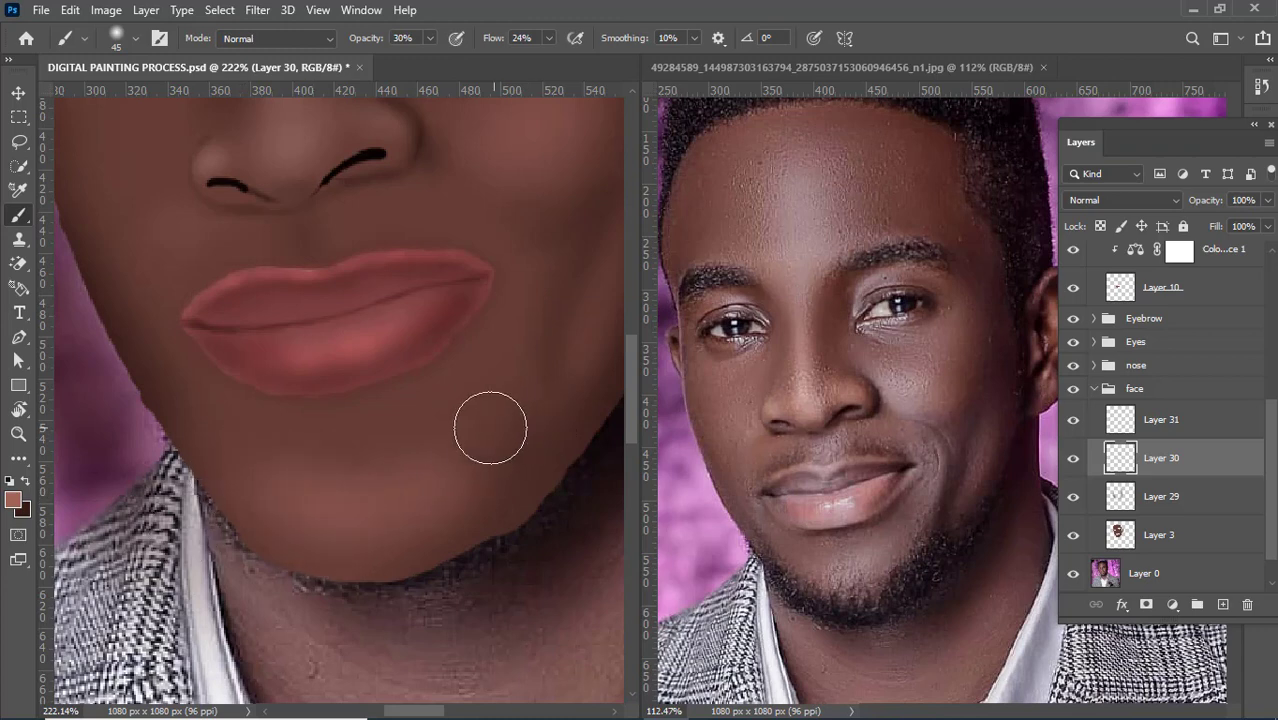
mouse_move(485, 427)
left_mouse_down()
mouse_move(424, 488)
mouse_move(474, 404)
mouse_move(426, 474)
mouse_move(394, 489)
mouse_move(460, 415)
mouse_move(402, 472)
mouse_move(320, 488)
mouse_move(372, 466)
mouse_move(281, 482)
mouse_move(349, 471)
mouse_move(261, 452)
mouse_move(321, 485)
mouse_move(265, 480)
mouse_move(245, 447)
left_mouse_up()
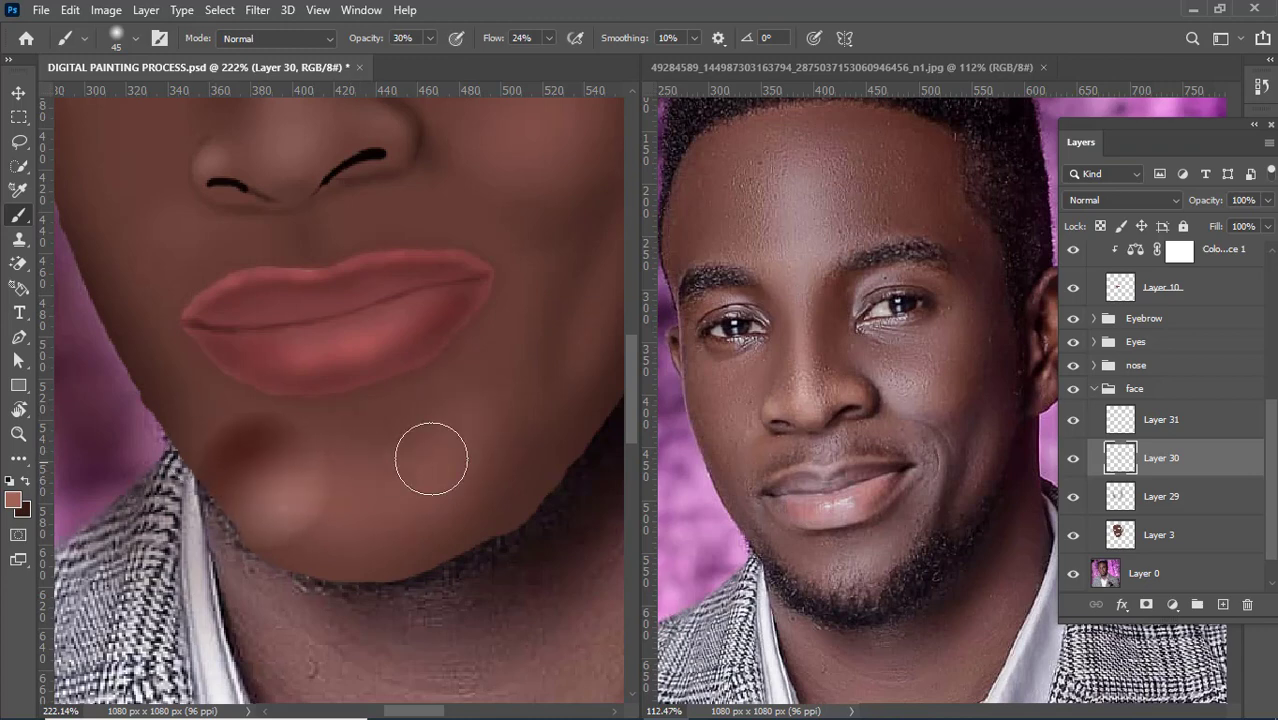
left_click_drag(521, 418, 479, 479)
left_click_drag(288, 496, 277, 468)
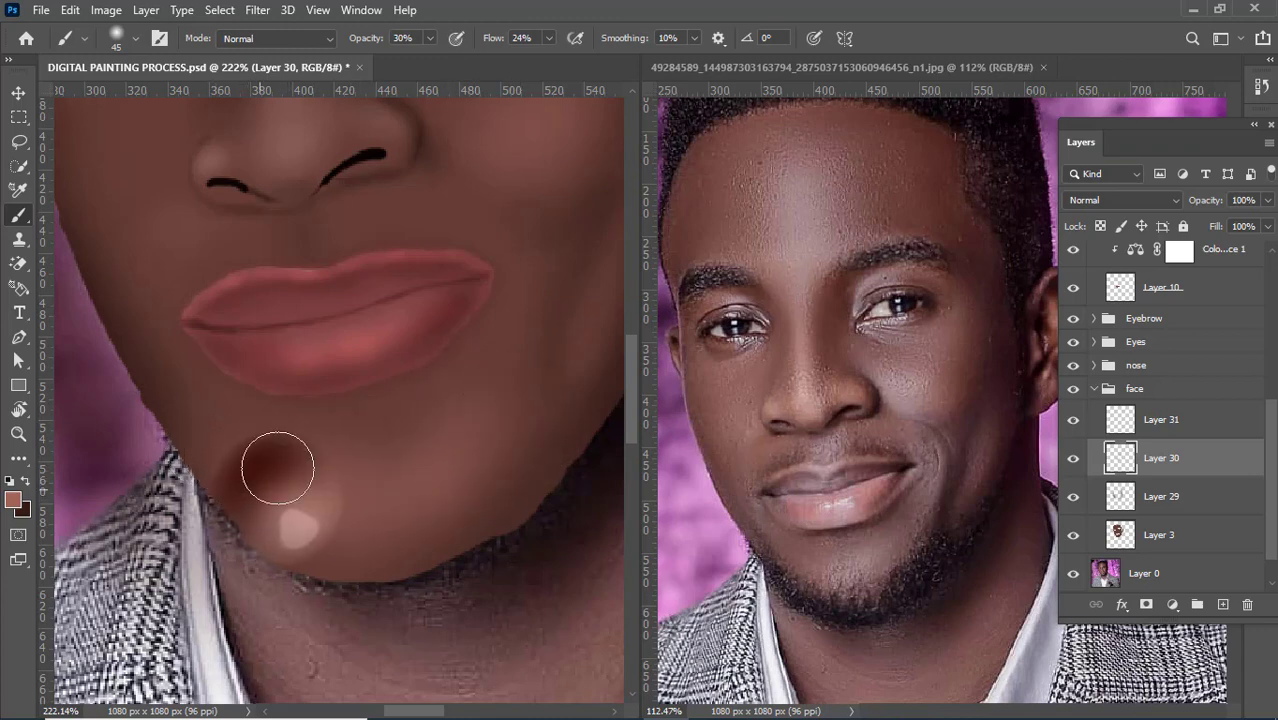
Step: Select Layer 31, switch to the dark brown colour and try a 35-pixel shadow under the lower lip, undoing it
left_click(1160, 422)
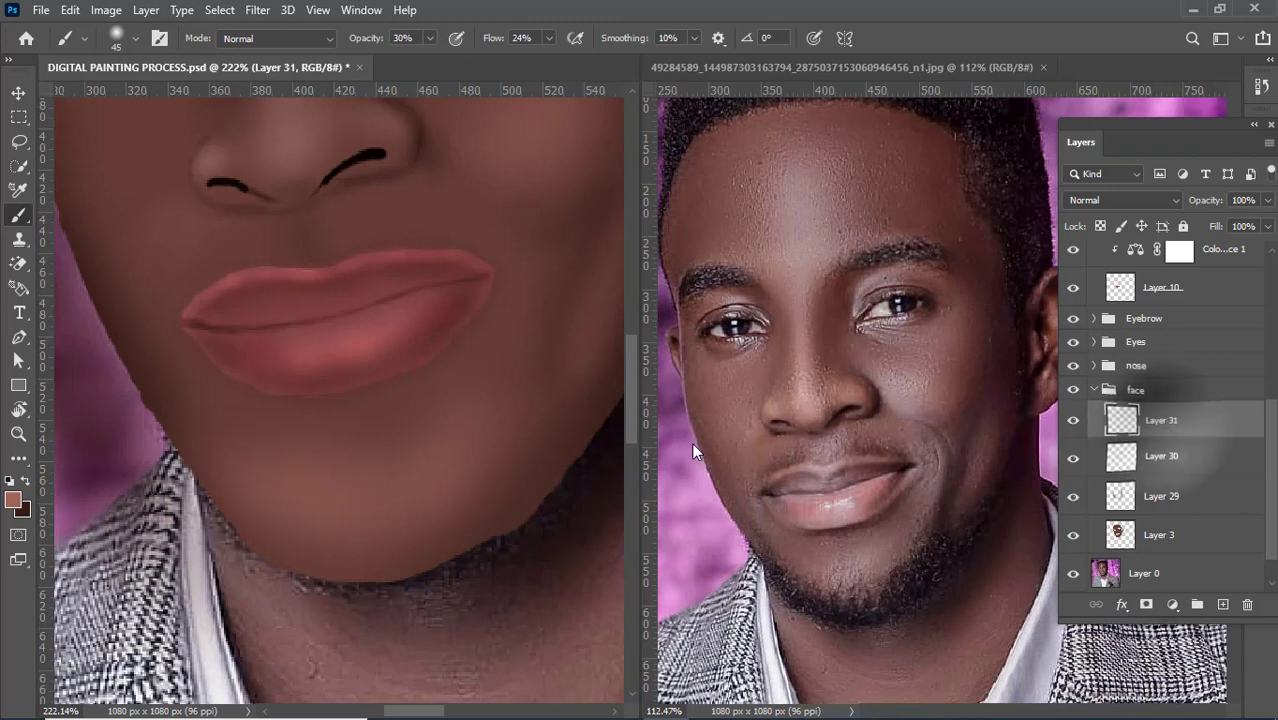
left_click(27, 483)
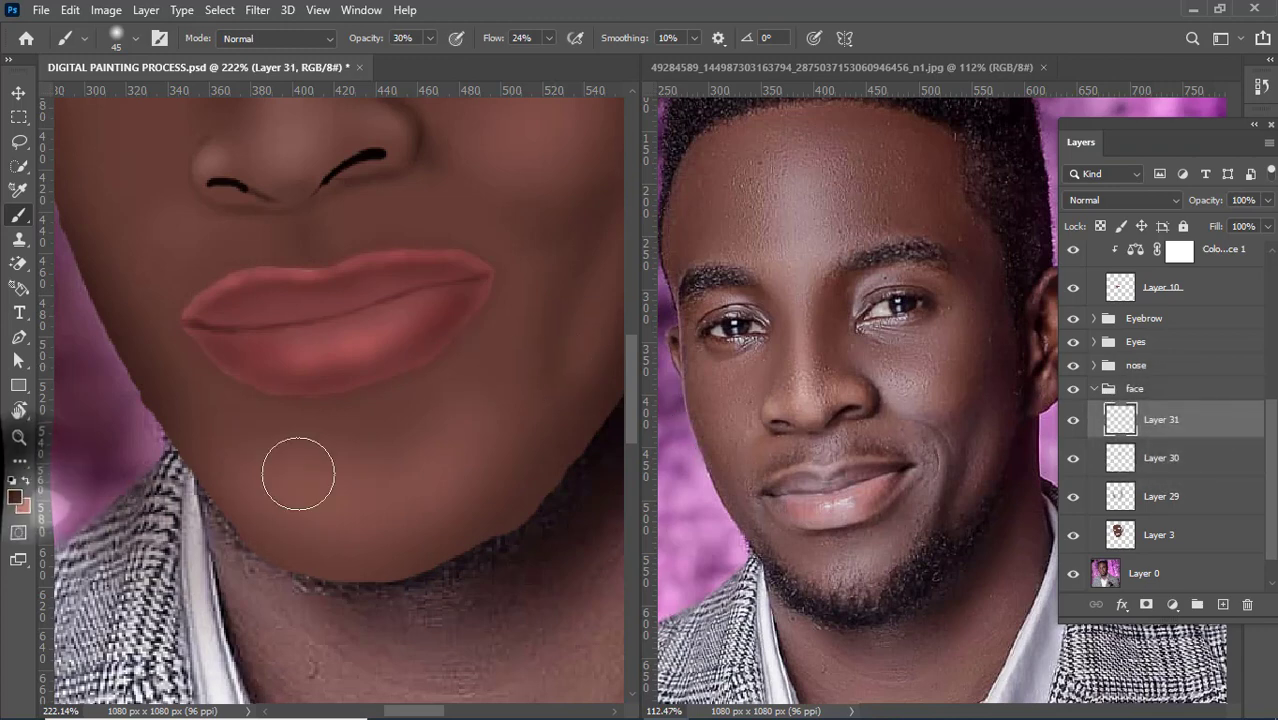
key("bracketleft")
key("bracketleft")
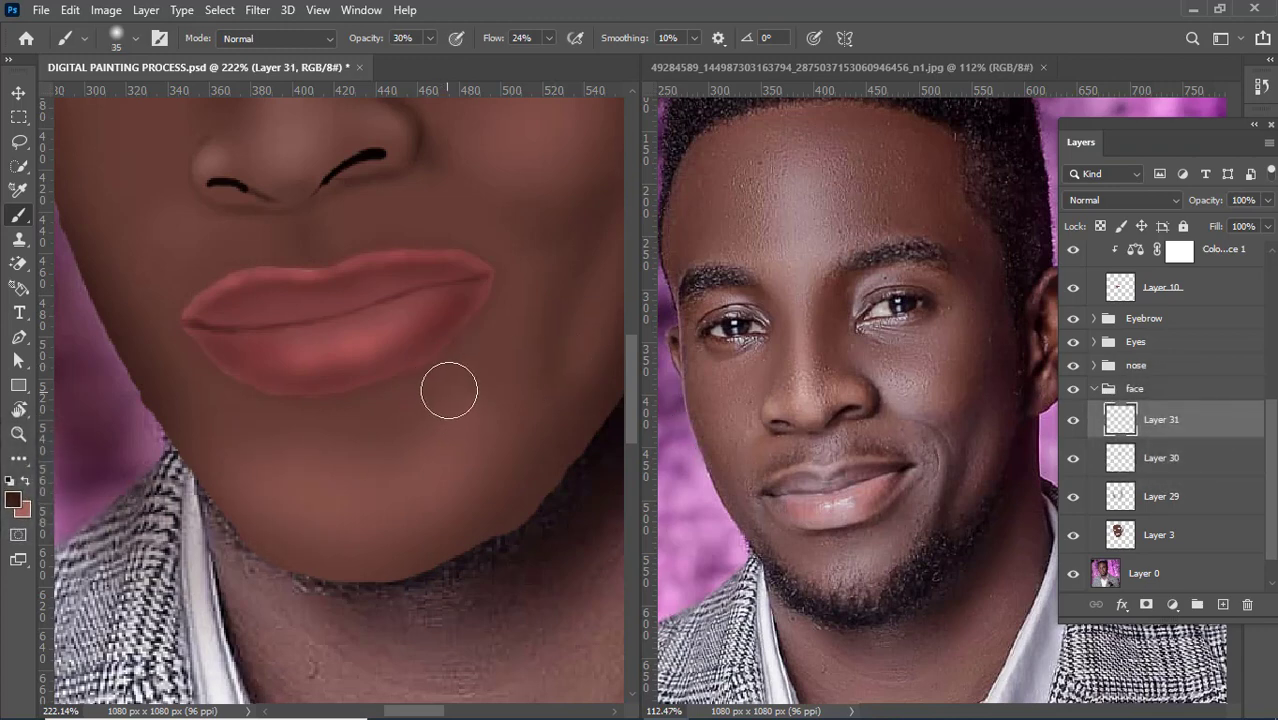
mouse_move(482, 322)
left_mouse_down()
mouse_move(394, 388)
mouse_move(266, 399)
mouse_move(233, 388)
left_mouse_up()
key("ctrl+z")
Step: Lower the brush opacity to 18% and try thin 9-pixel shadow strokes along the lower lip's edge, undoing them
mouse_move(355, 40)
left_mouse_down()
mouse_move(365, 25)
mouse_move(345, 50)
left_mouse_up()
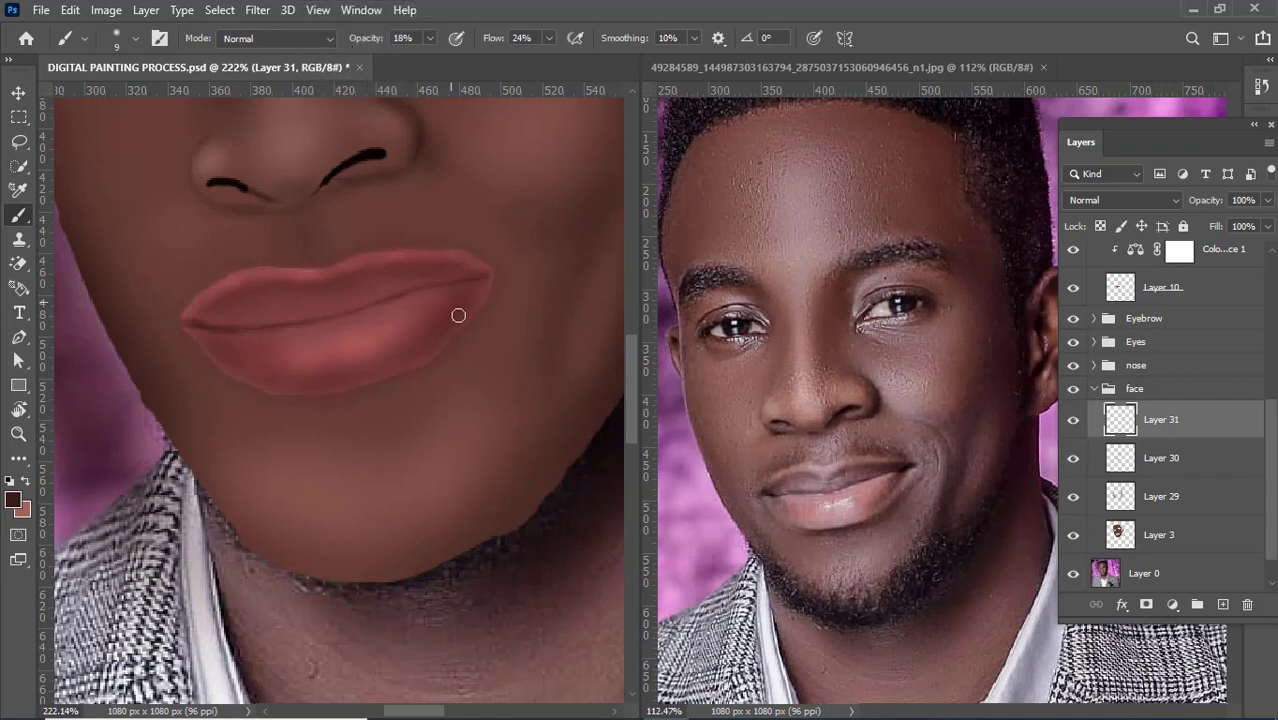
mouse_move(480, 309)
left_mouse_down()
mouse_move(421, 362)
mouse_move(347, 367)
left_mouse_up()
mouse_move(436, 350)
left_mouse_down()
mouse_move(328, 387)
mouse_move(389, 381)
mouse_move(322, 399)
left_mouse_up()
mouse_move(412, 384)
left_mouse_down()
mouse_move(323, 405)
mouse_move(367, 391)
mouse_move(297, 399)
mouse_move(257, 386)
mouse_move(318, 390)
mouse_move(259, 389)
mouse_move(213, 360)
left_mouse_up()
key("ctrl+z")
key("ctrl+z")
key("ctrl+z")
mouse_move(498, 288)
left_mouse_down()
mouse_move(397, 359)
mouse_move(434, 348)
mouse_move(364, 387)
left_mouse_up()
key("ctrl+z")
key("ctrl+z")
key("ctrl+z")
key("ctrl+z")
key("ctrl+z")
key("ctrl+z")
Step: Enlarge the brush to 25 pixels and try a softer shadow along the lower lip's edge, undoing the strokes
key("bracketright")
key("bracketright")
key("bracketright")
key("bracketright")
left_click_drag(469, 327, 371, 391)
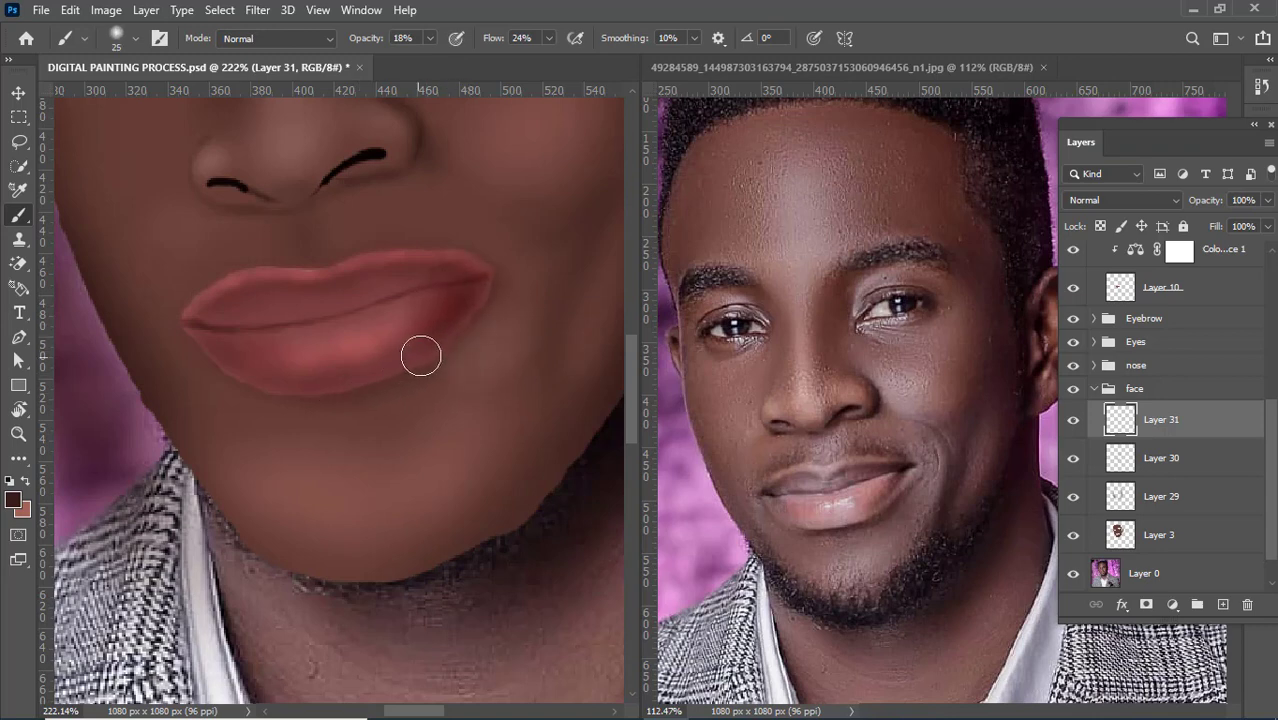
mouse_move(421, 356)
left_mouse_down()
mouse_move(389, 386)
mouse_move(302, 399)
left_mouse_up()
left_click_drag(480, 313, 327, 395)
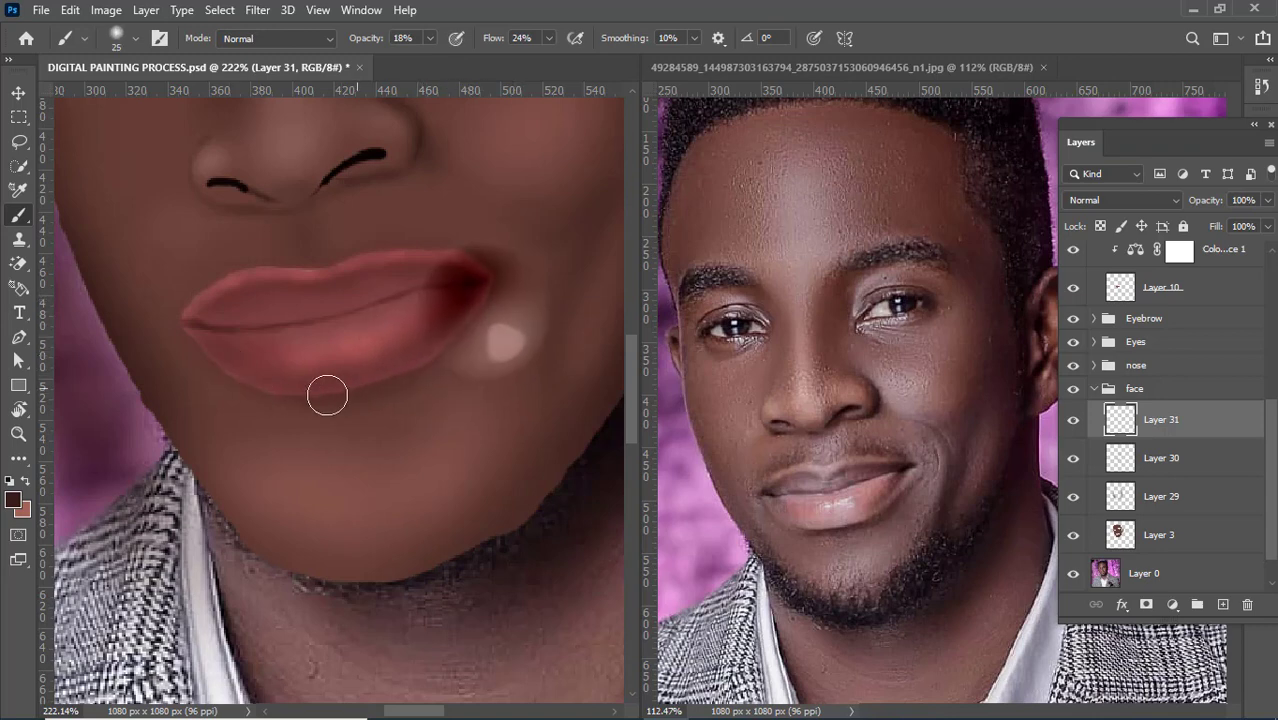
key("ctrl+z")
key("ctrl+z")
key("ctrl+z")
Step: Enlarge the brush to 40 pixels and try shading the chin area beneath the lower lip on Layer 31, undoing the strokes
scroll(340, 396, "down", 5)
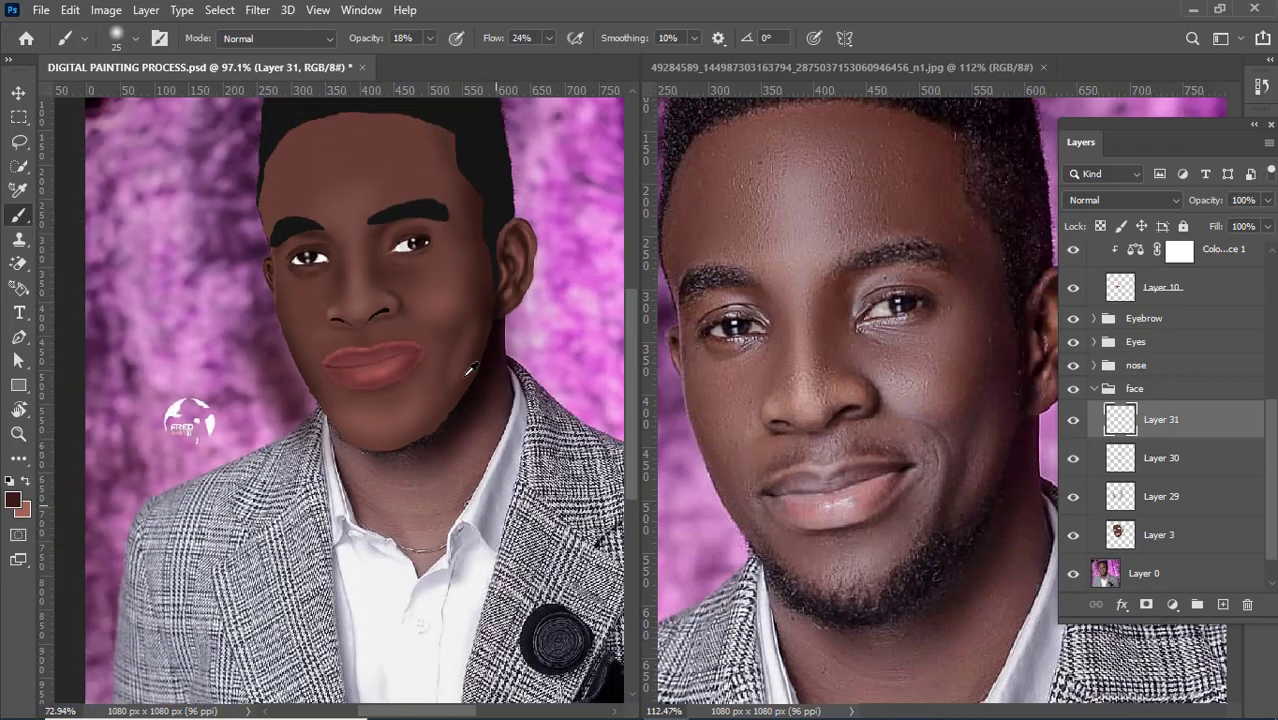
scroll(470, 370, "down", 3)
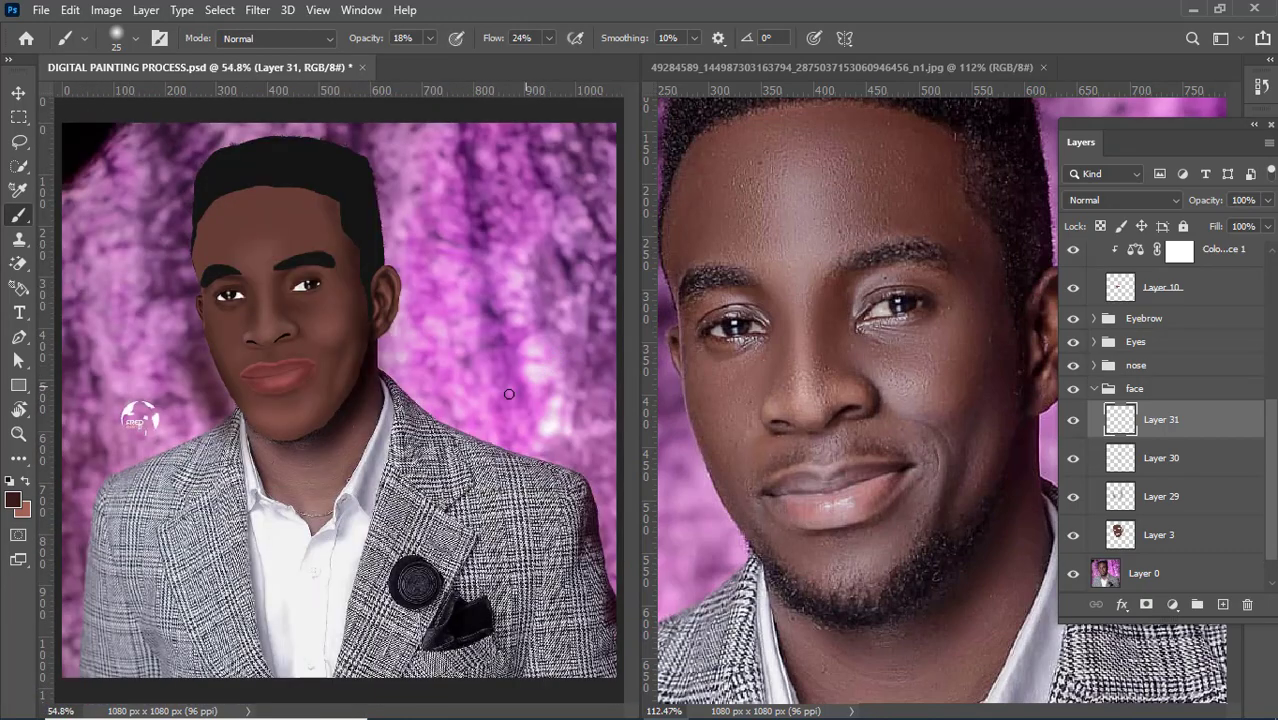
scroll(275, 473, "up", 4)
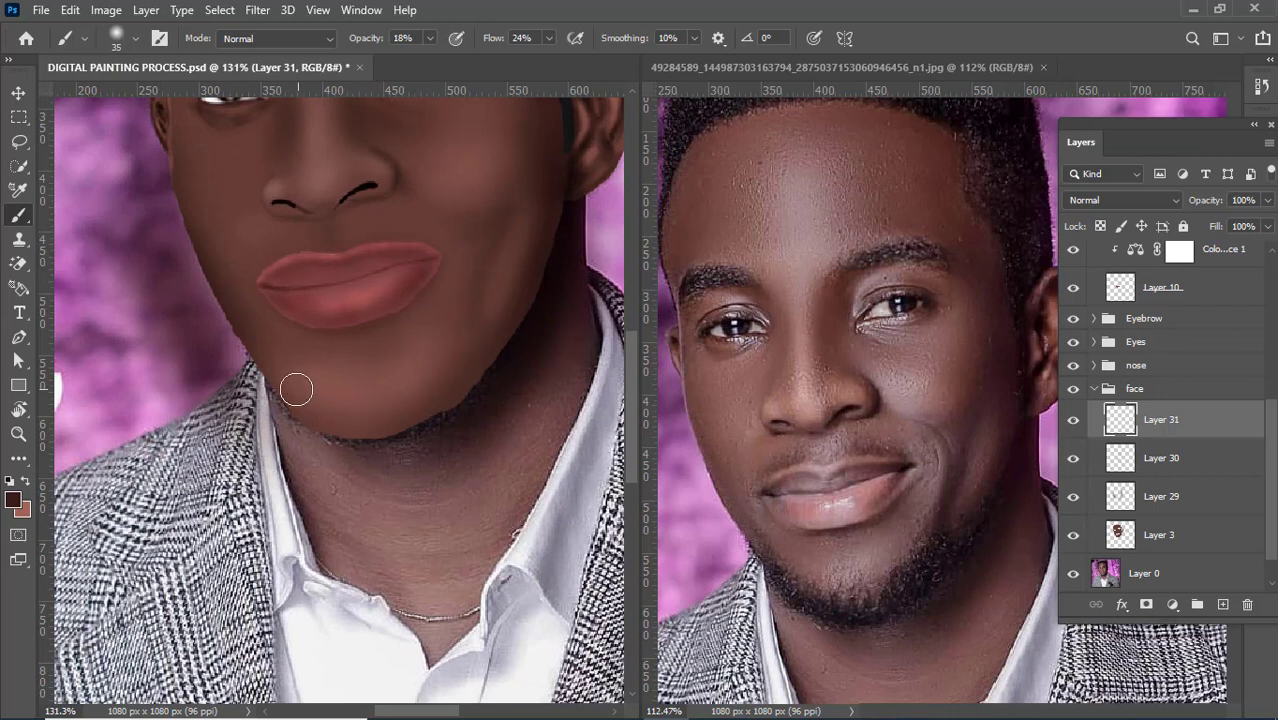
key("bracketright")
mouse_move(288, 365)
left_mouse_down()
mouse_move(298, 411)
mouse_move(285, 379)
mouse_move(310, 404)
mouse_move(293, 368)
mouse_move(323, 397)
mouse_move(291, 364)
mouse_move(320, 409)
mouse_move(287, 380)
left_mouse_up()
mouse_move(465, 354)
left_mouse_down()
mouse_move(408, 408)
mouse_move(442, 359)
mouse_move(405, 388)
mouse_move(431, 334)
mouse_move(422, 371)
mouse_move(414, 345)
mouse_move(432, 376)
left_mouse_up()
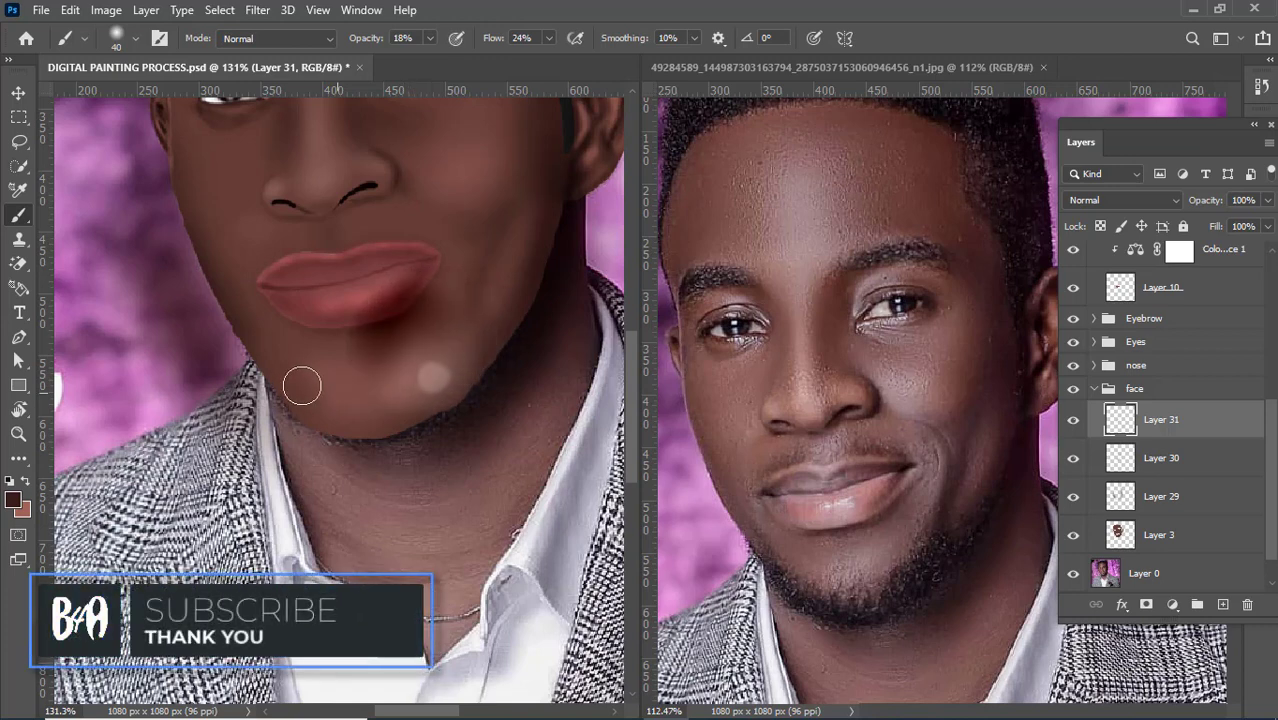
mouse_move(302, 386)
left_mouse_down()
mouse_move(360, 359)
mouse_move(300, 373)
mouse_move(388, 376)
mouse_move(309, 390)
mouse_move(349, 373)
mouse_move(309, 388)
mouse_move(395, 386)
left_mouse_up()
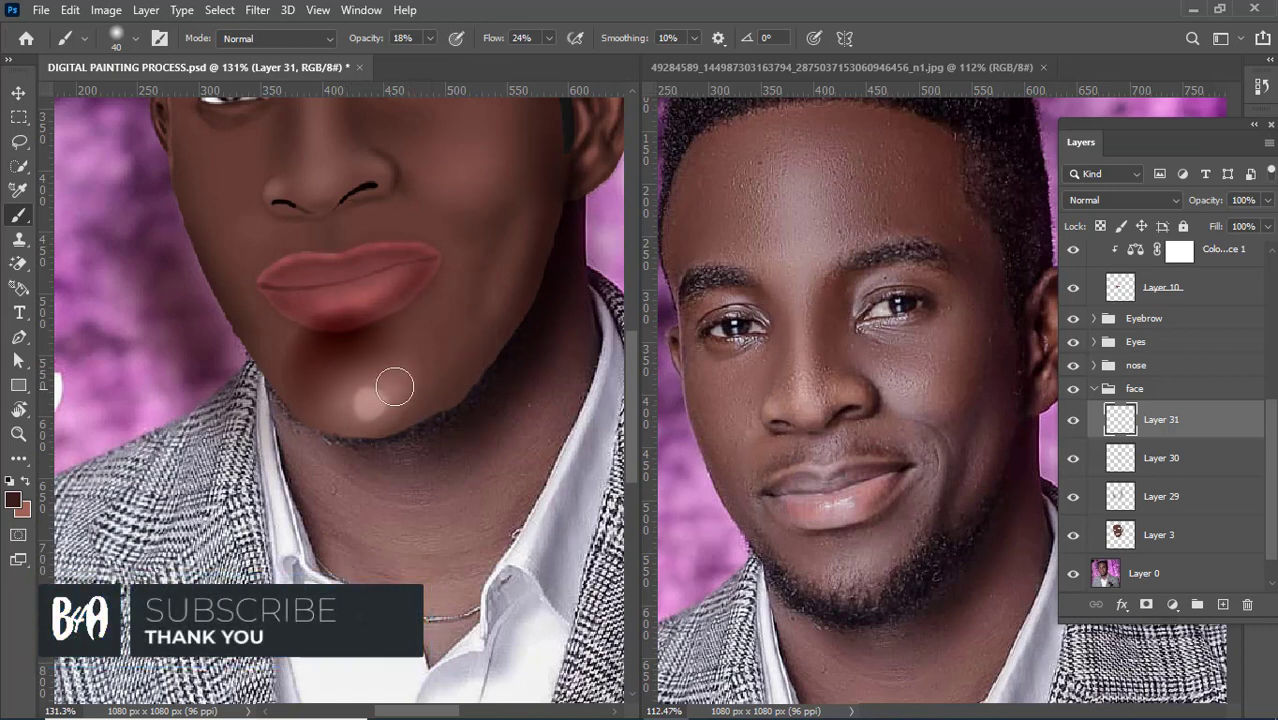
key("ctrl+z")
key("ctrl+z")
key("ctrl+z")
key("ctrl+z")
key("ctrl+z")
key("ctrl+z")
key("ctrl+z")
key("ctrl+z")
key("ctrl+z")
key("ctrl+z")
scroll(490, 367, "down", 4)
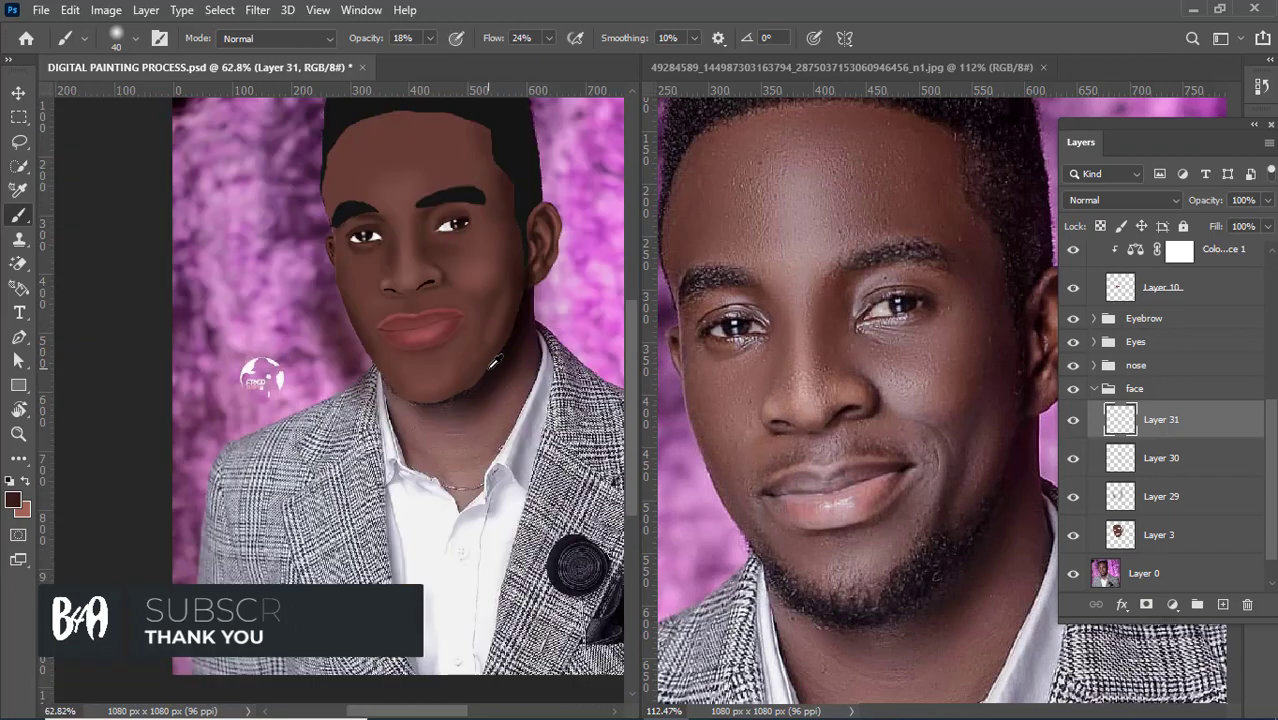
scroll(492, 365, "down", 2)
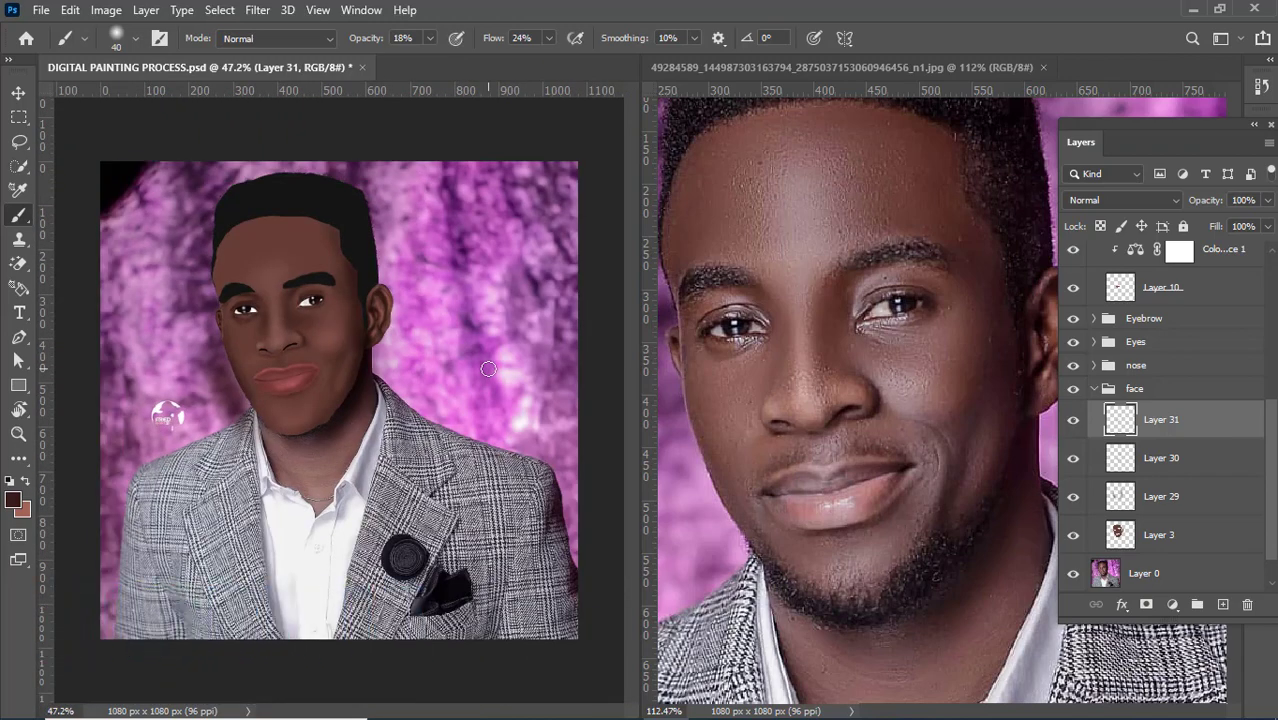
scroll(262, 336, "up", 1)
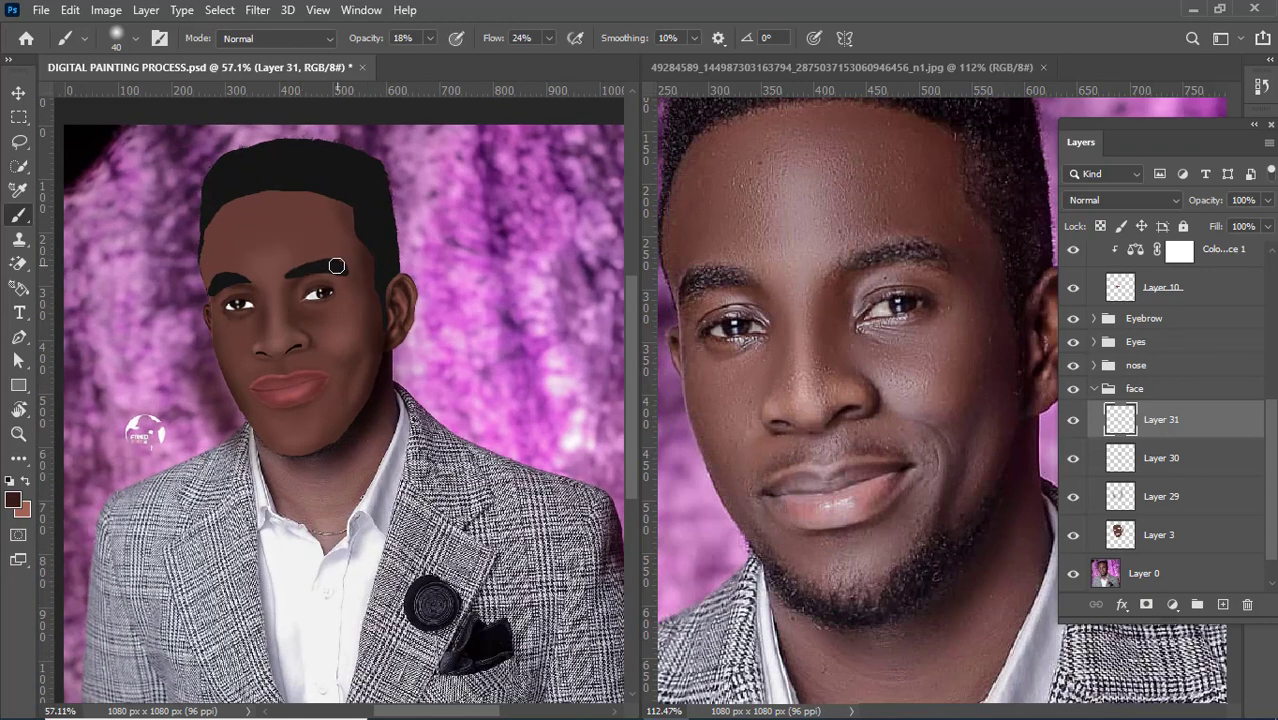
scroll(243, 207, "up", 2)
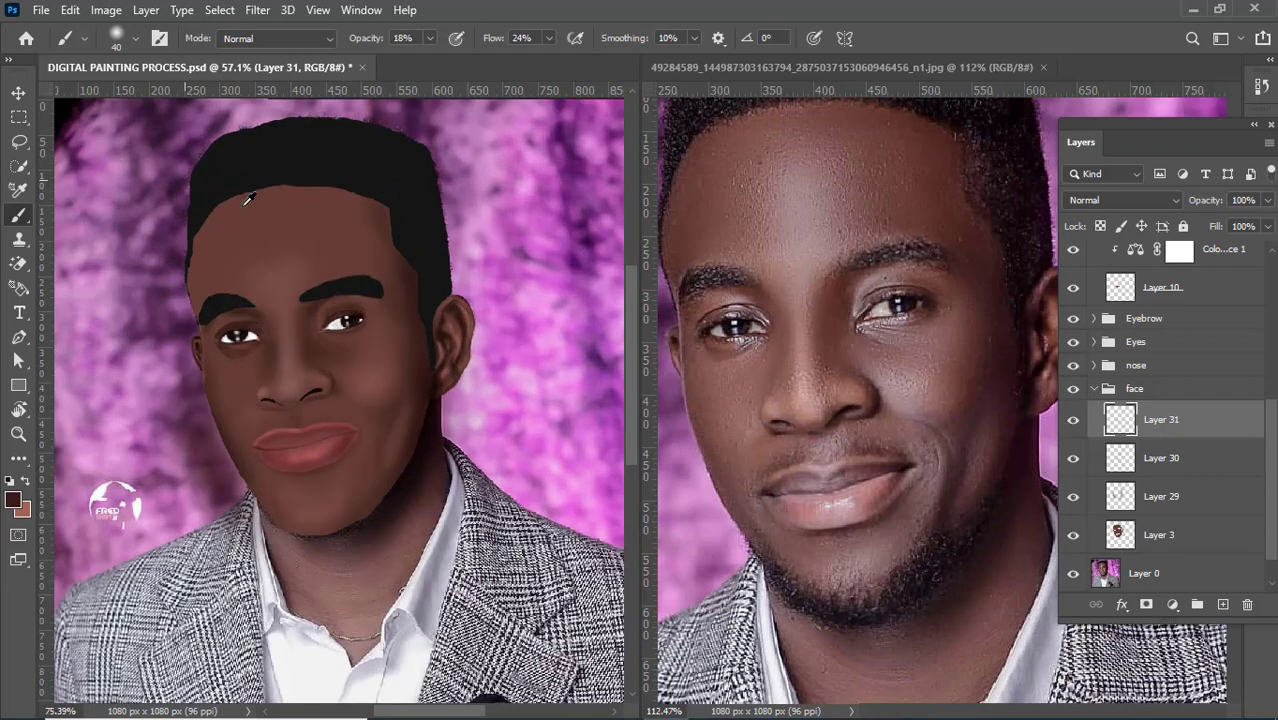